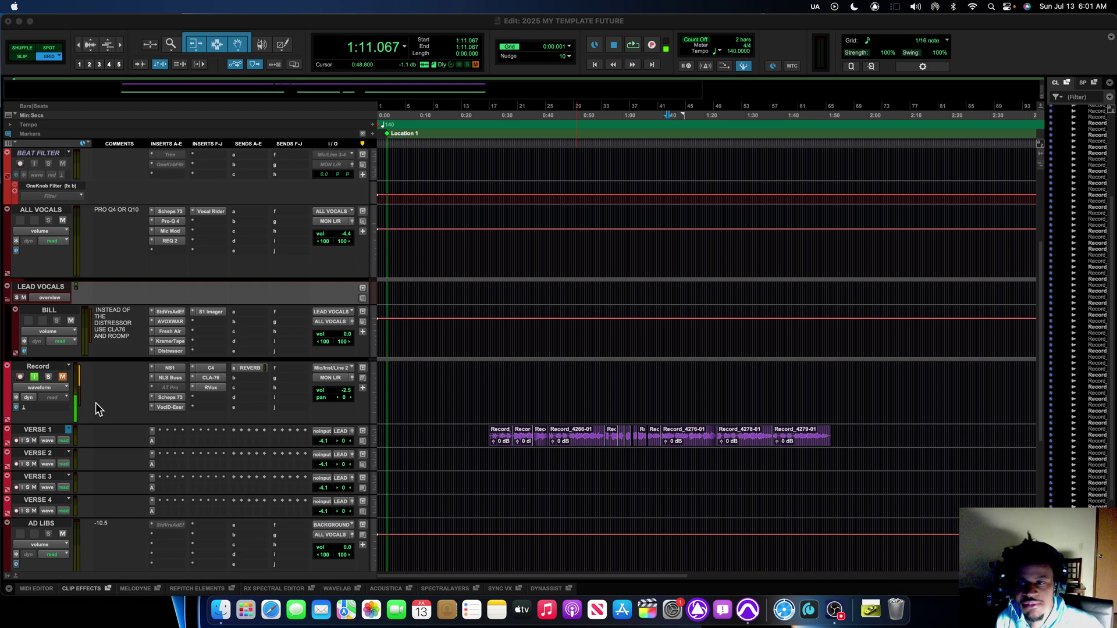
{"action": "left_click", "coordinate": [109, 399]}
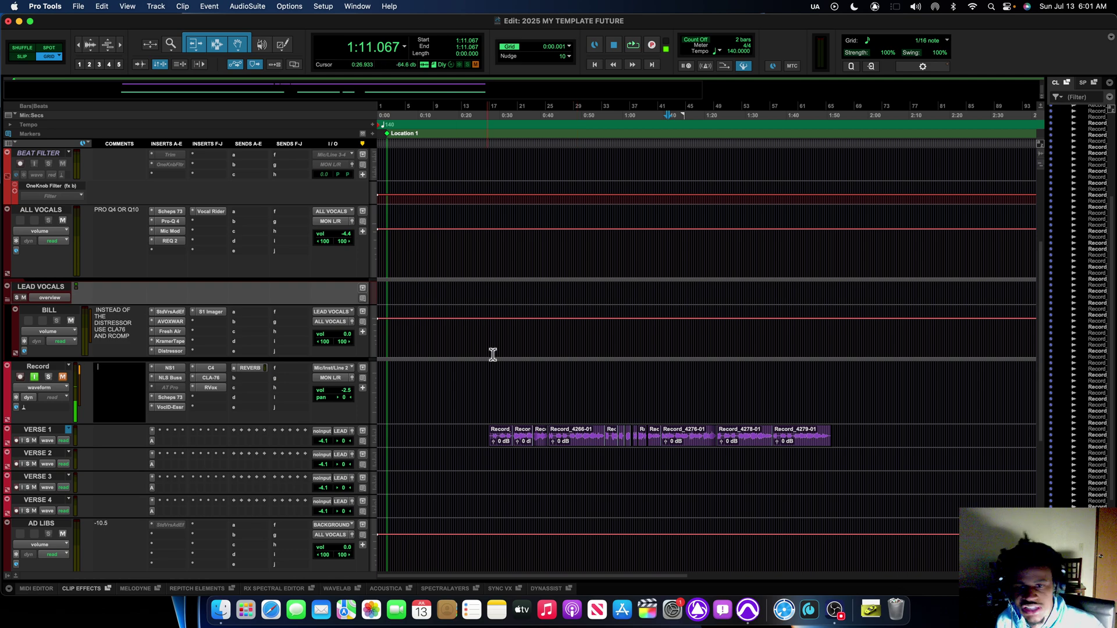
{"action": "left_click", "coordinate": [538, 389]}
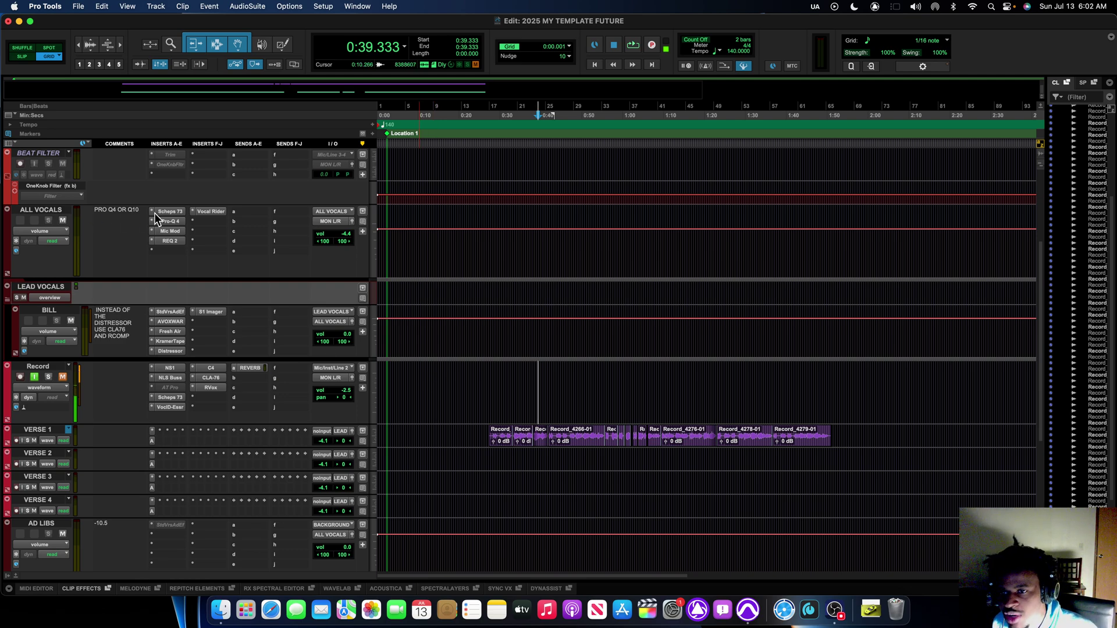
Step: View the Pro-Q 4 insert on the ALL VOCALS track and the Distressor insert on BILL, and close the plug-in window
{"action": "left_click", "coordinate": [177, 221]}
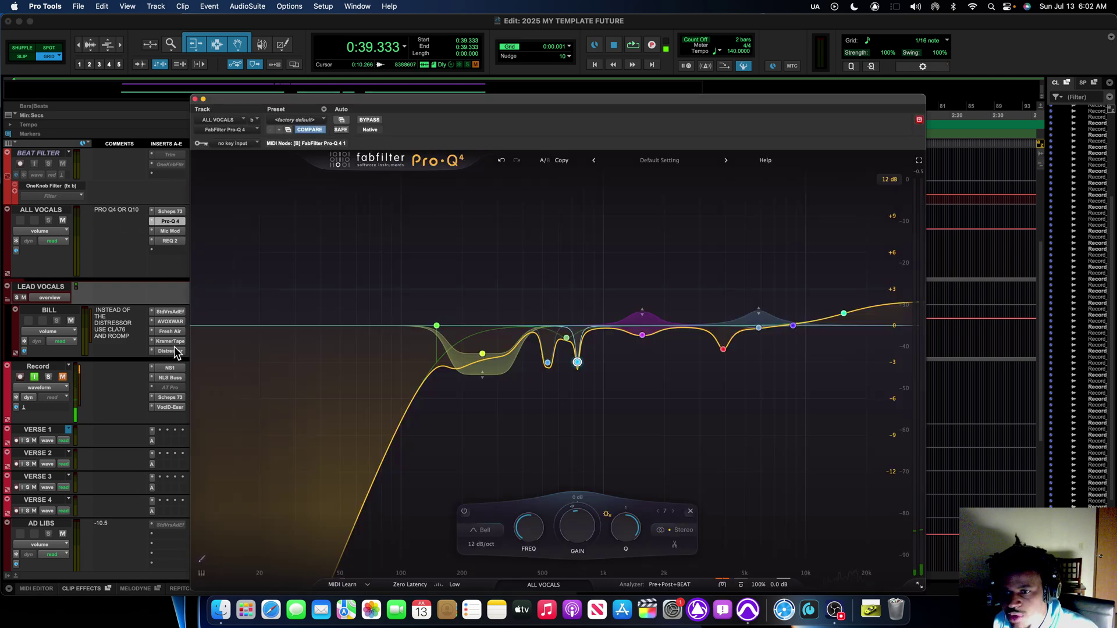
{"action": "left_click", "coordinate": [175, 351]}
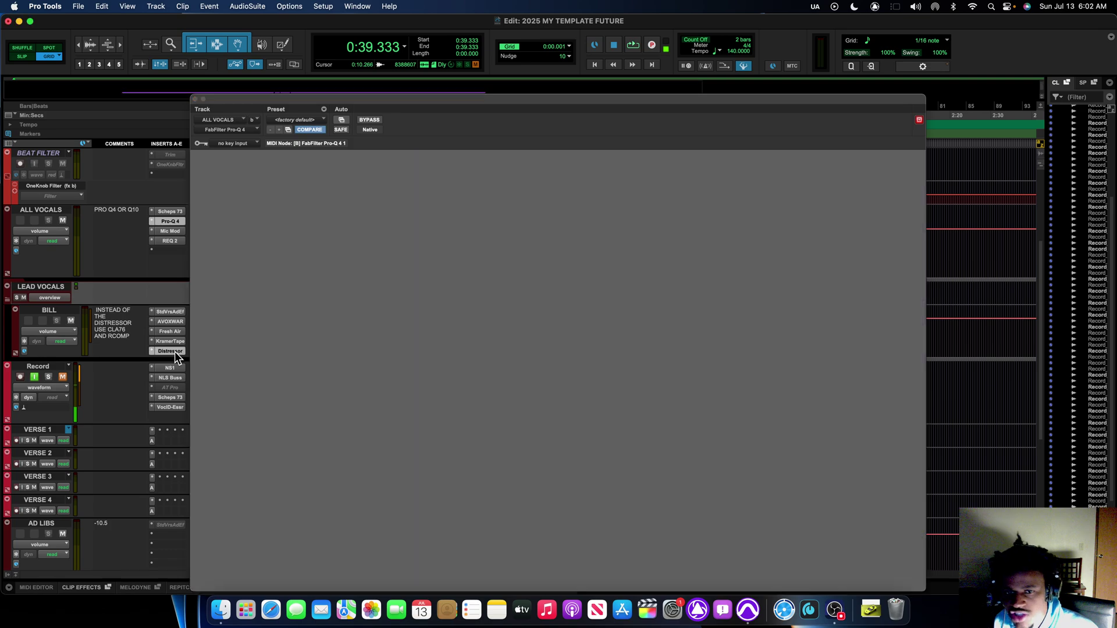
{"action": "left_click", "coordinate": [195, 99]}
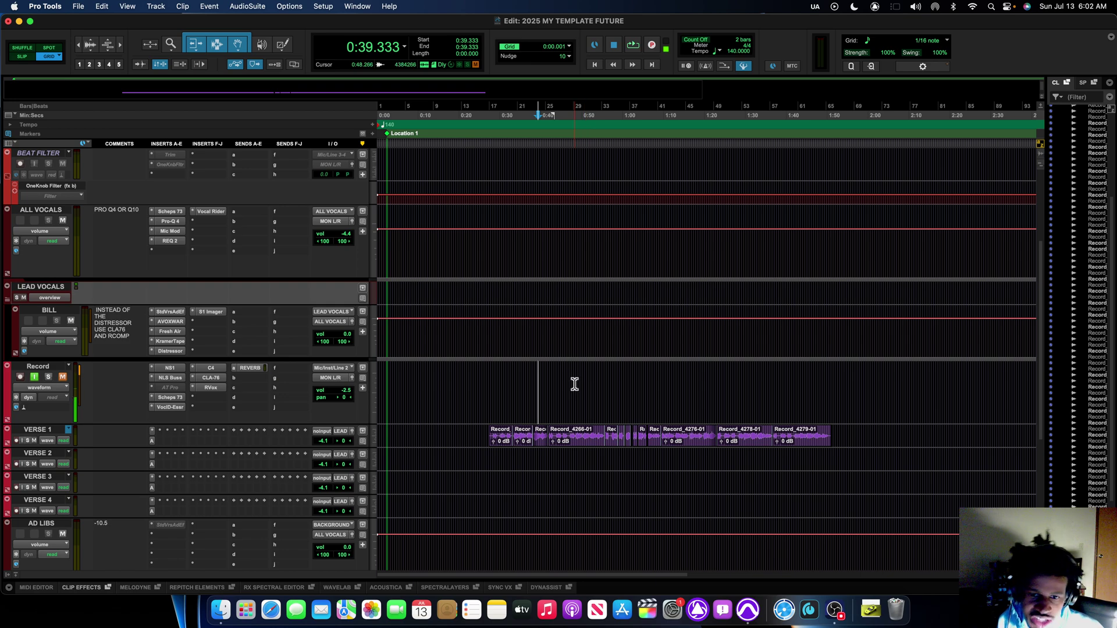
Step: Play short passages of the verse vocals from 0:42.667 and from 1:02.667, and place the cursor at 1:22.267
{"action": "left_click", "coordinate": [552, 378]}
{"action": "key", "text": "space"}
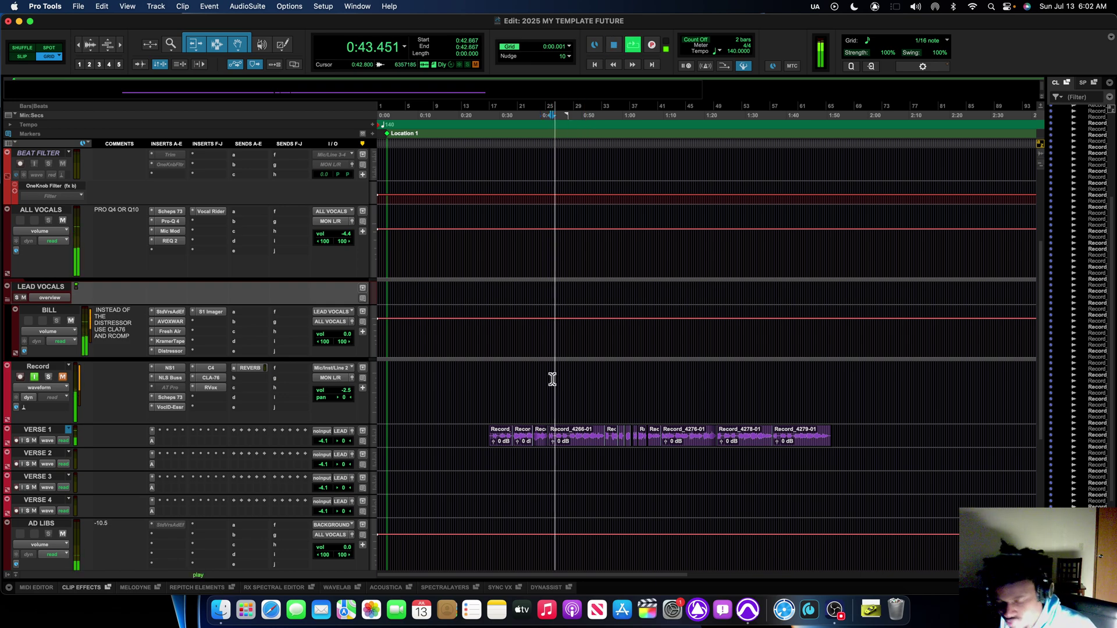
{"action": "key", "text": "space"}
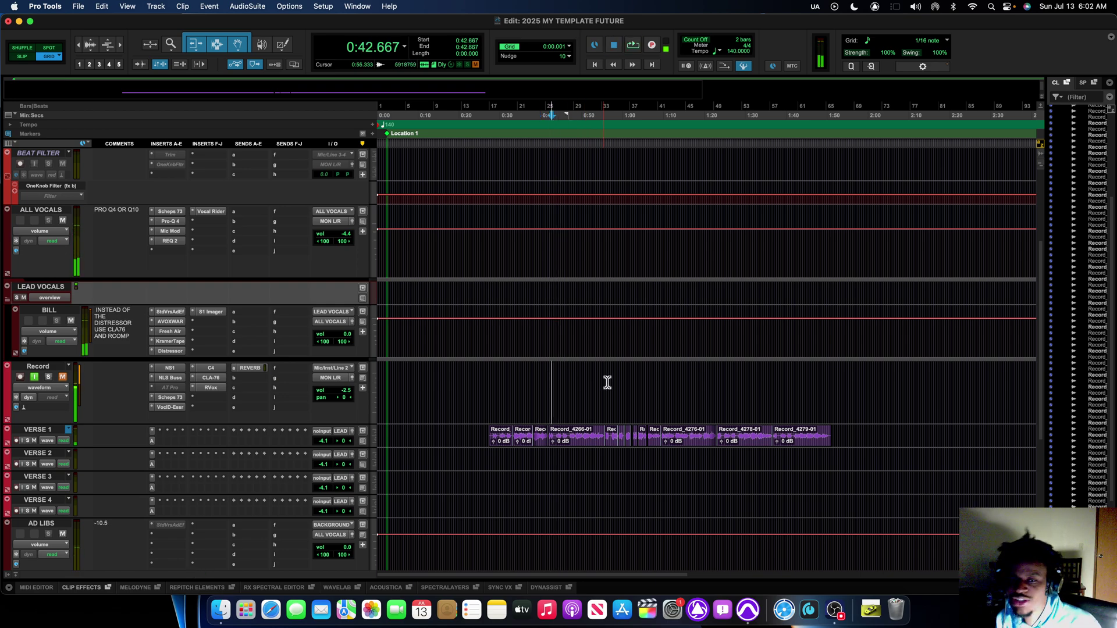
{"action": "left_click", "coordinate": [633, 374]}
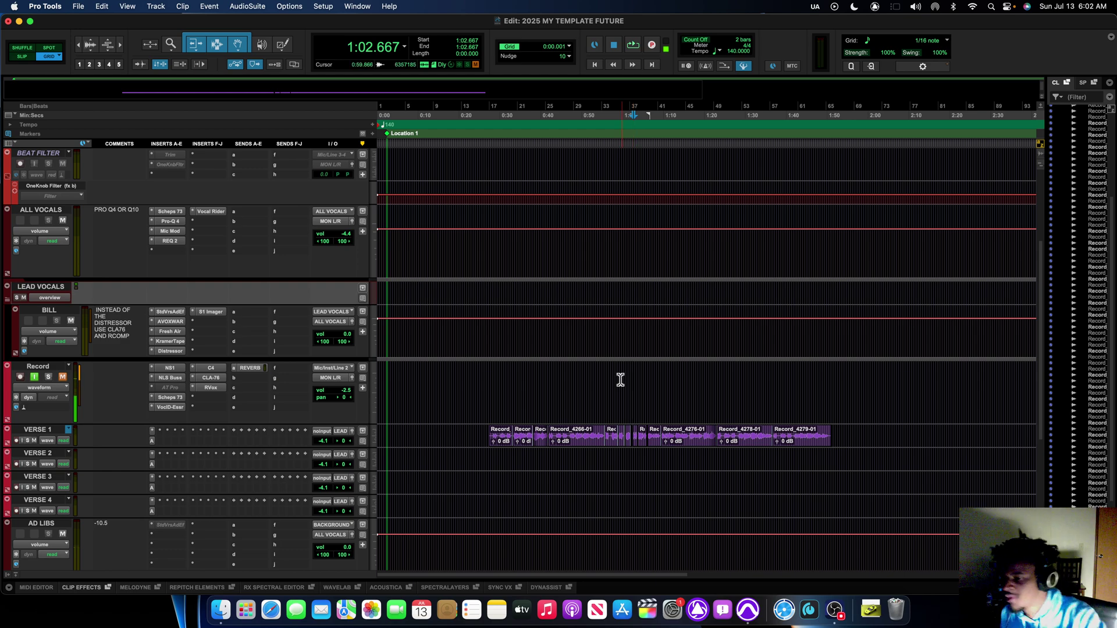
{"action": "key", "text": "space"}
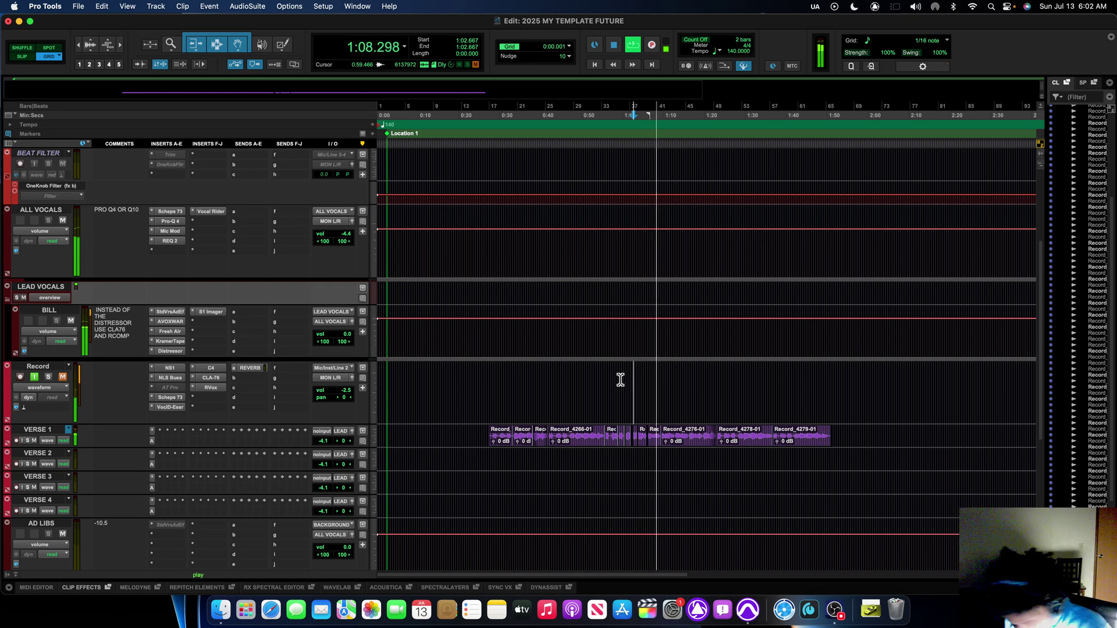
{"action": "key", "text": "space"}
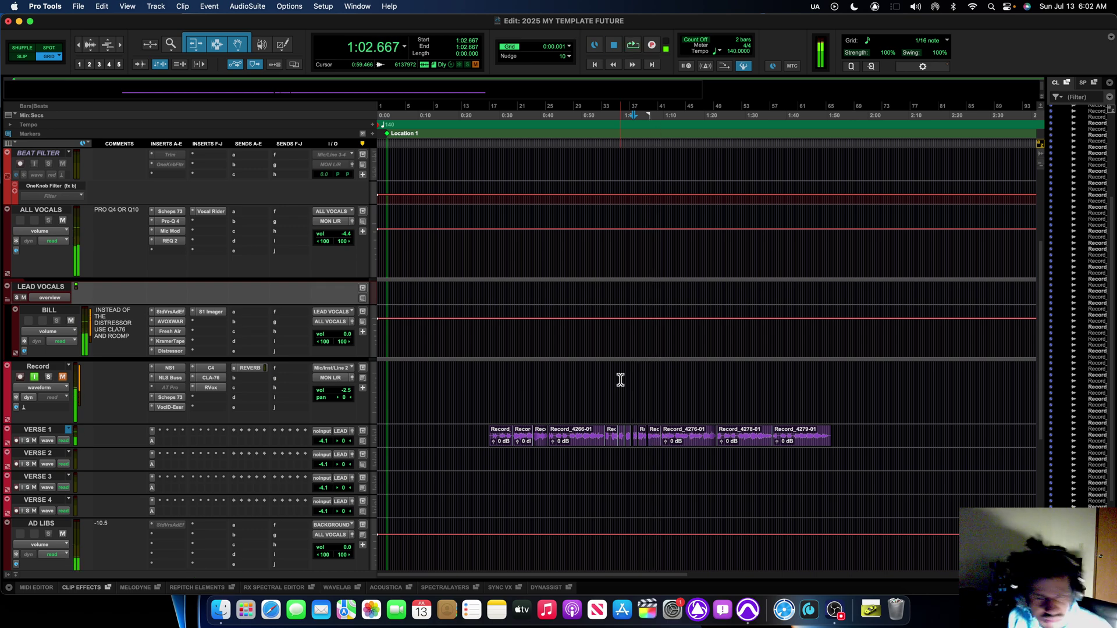
{"action": "left_click", "coordinate": [715, 379]}
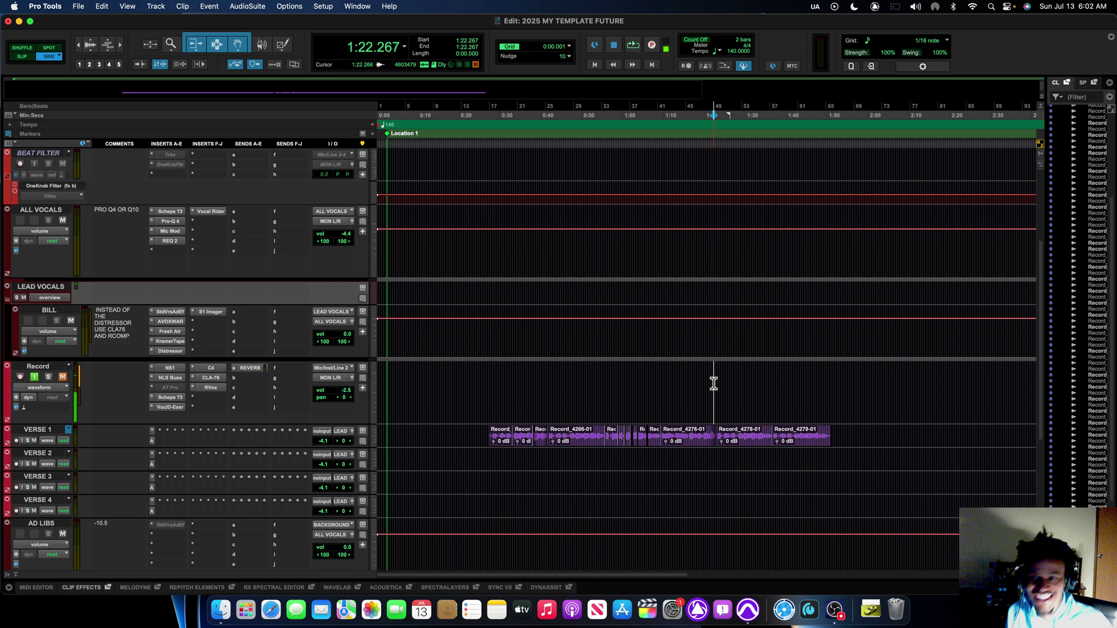
Step: Open the StudioVerse insert on the BILL track, check the NS1 noise suppressor in its chain, and close the NS1 window
{"action": "left_click", "coordinate": [170, 312]}
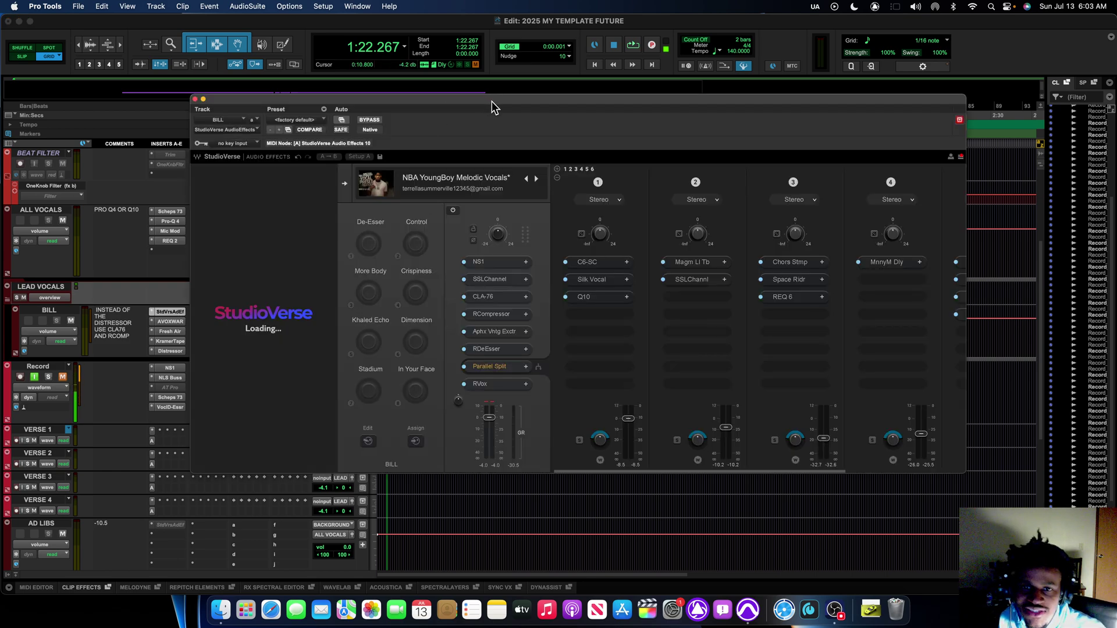
{"action": "left_click_drag", "start_coordinate": [490, 105], "coordinate": [525, 108]}
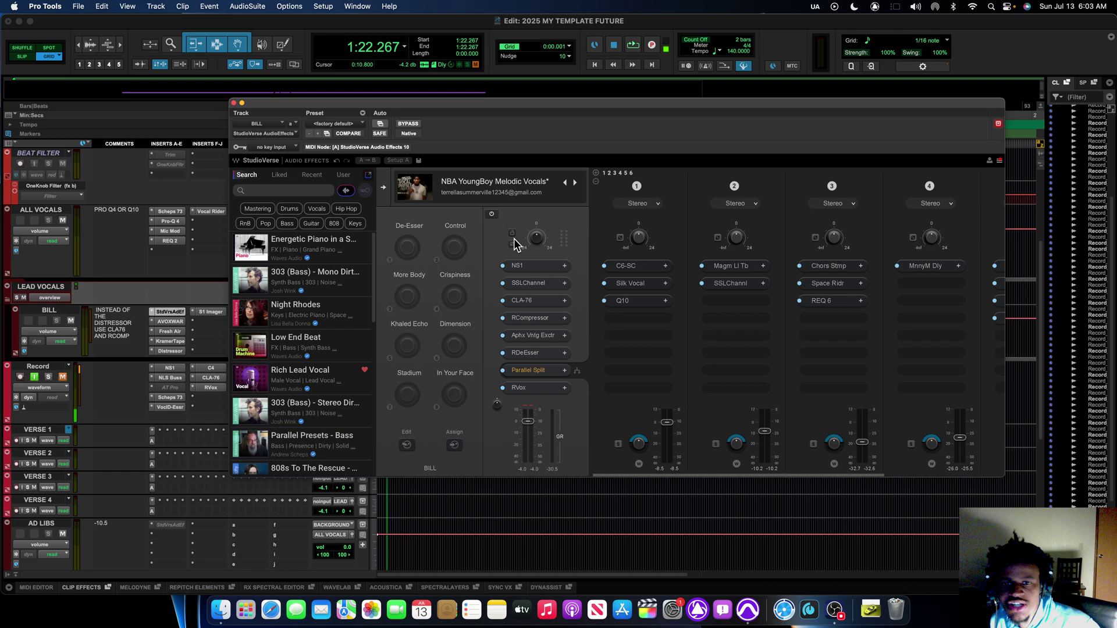
{"action": "left_click", "coordinate": [523, 268]}
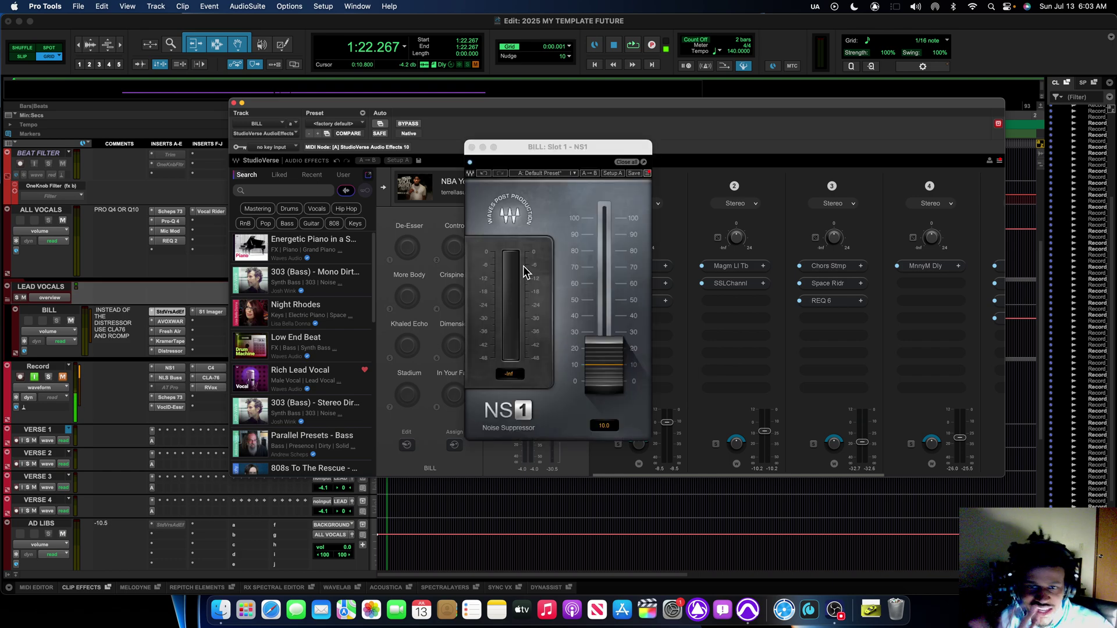
{"action": "left_click_drag", "start_coordinate": [530, 142], "coordinate": [424, 148]}
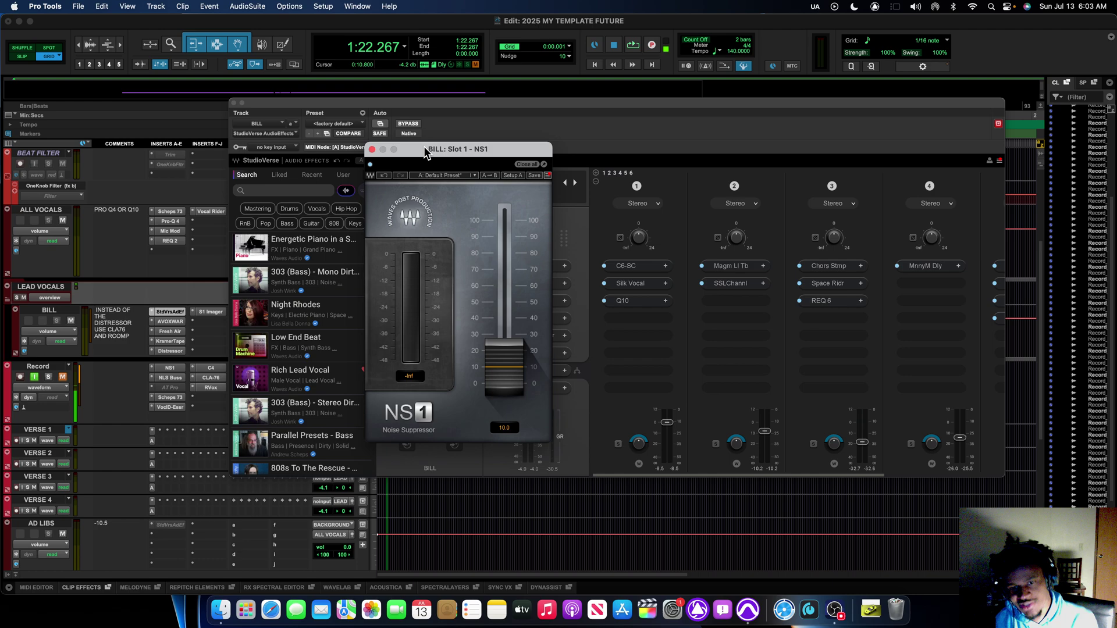
{"action": "left_click", "coordinate": [372, 149]}
Step: Open the chain's SSLChannel and examine the gain, frequency and Q settings of its LF, LMF, HMF and HF bands and its high-pass filter
{"action": "left_click", "coordinate": [526, 282]}
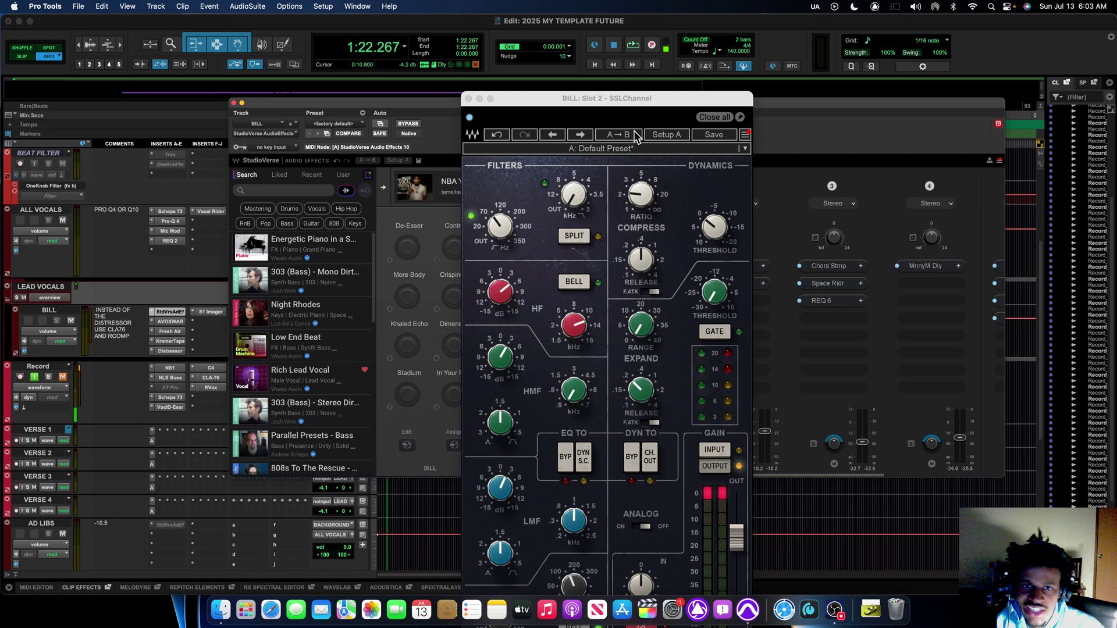
{"action": "left_click_drag", "start_coordinate": [647, 103], "coordinate": [602, 25]}
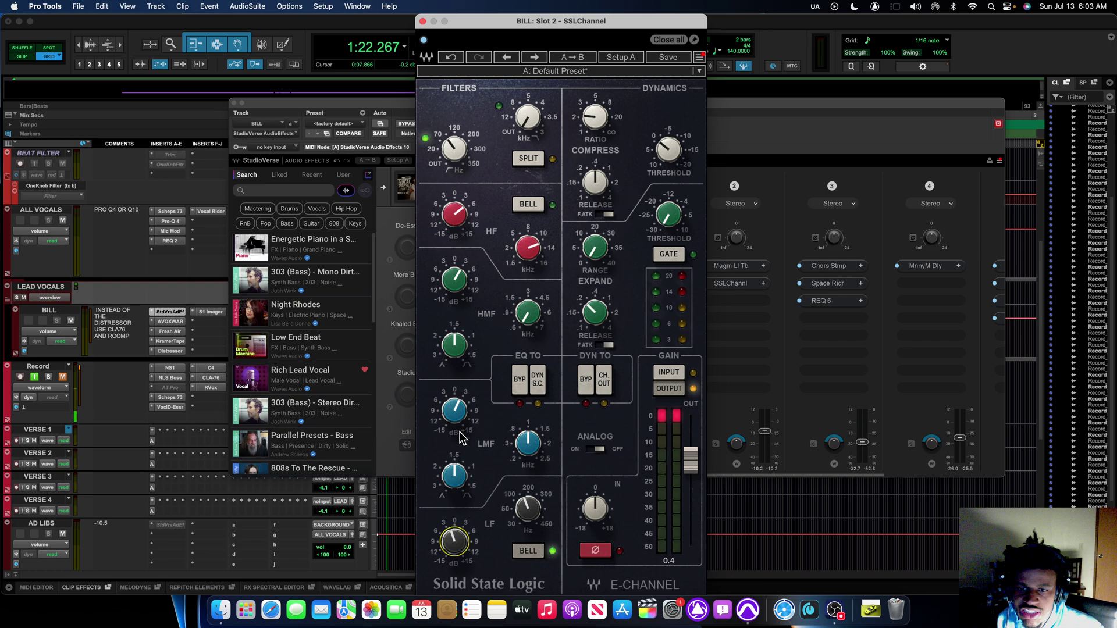
{"action": "mouse_move", "coordinate": [531, 511]}
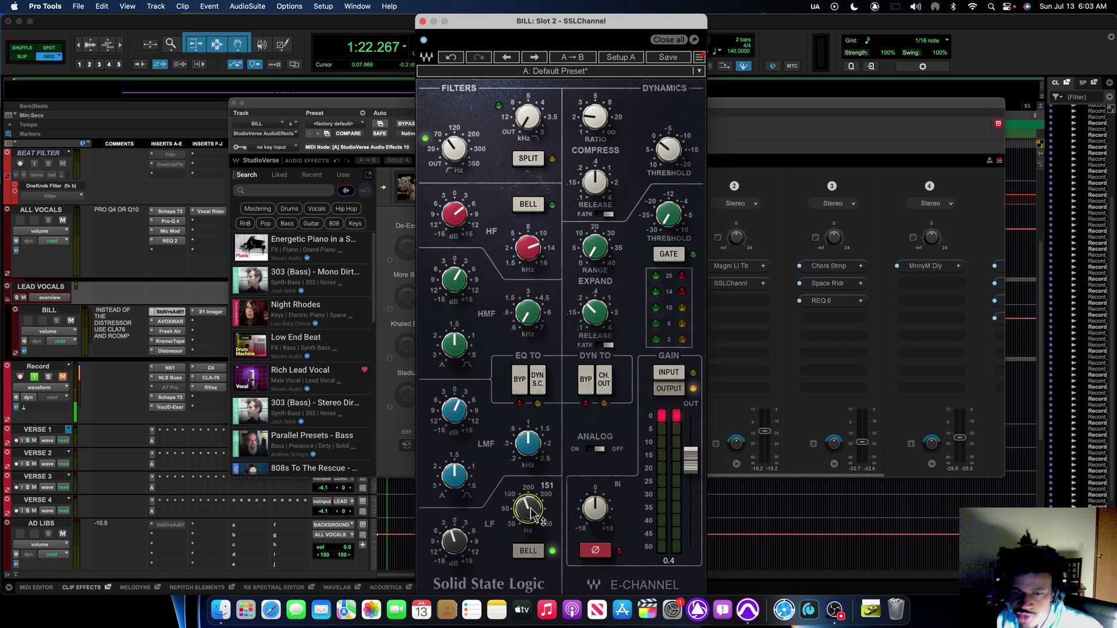
{"action": "mouse_move", "coordinate": [530, 445]}
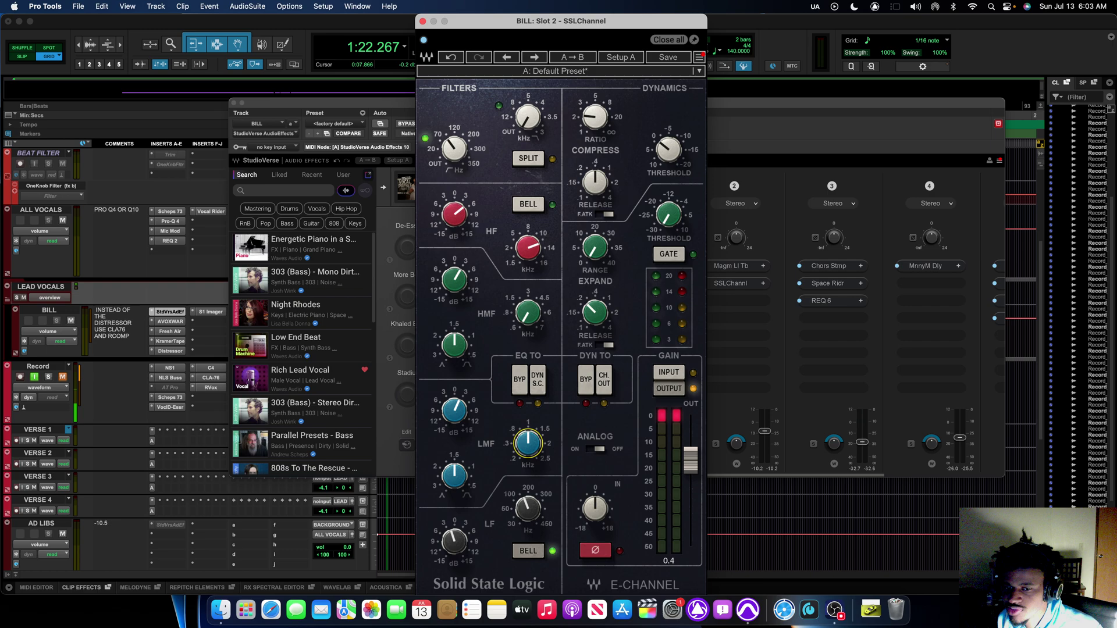
{"action": "mouse_move", "coordinate": [454, 476]}
{"action": "mouse_move", "coordinate": [454, 410]}
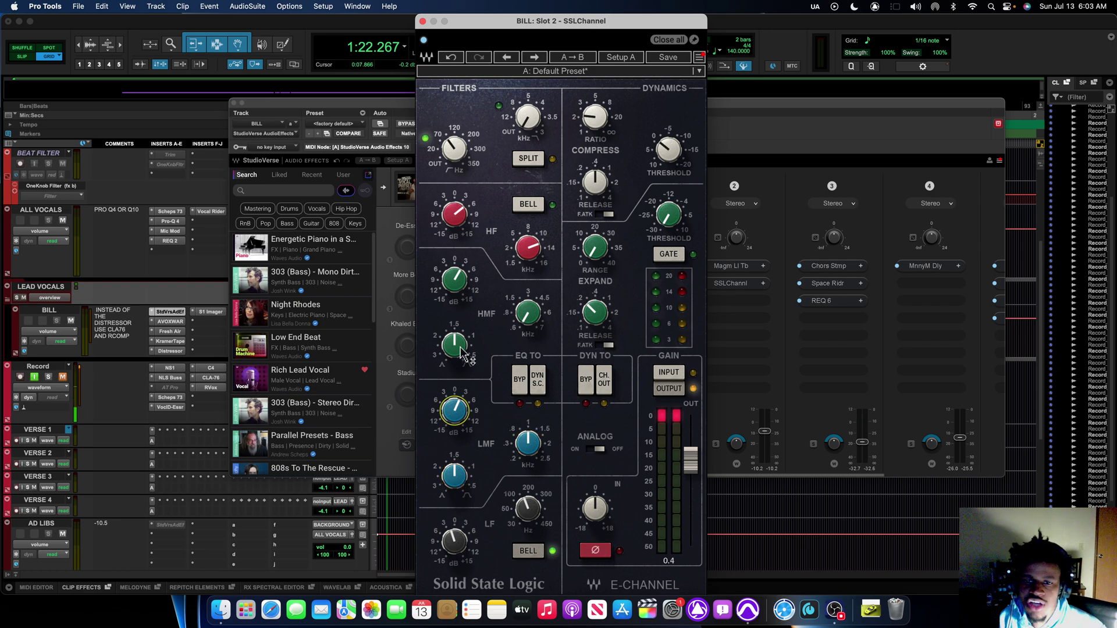
{"action": "mouse_move", "coordinate": [463, 352]}
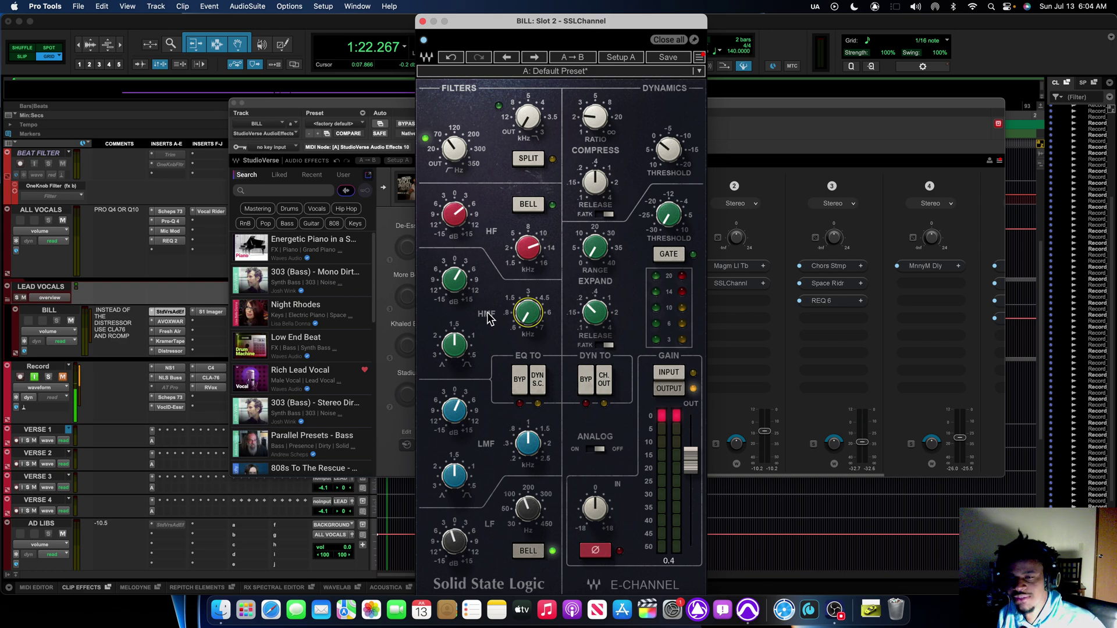
{"action": "mouse_move", "coordinate": [526, 319]}
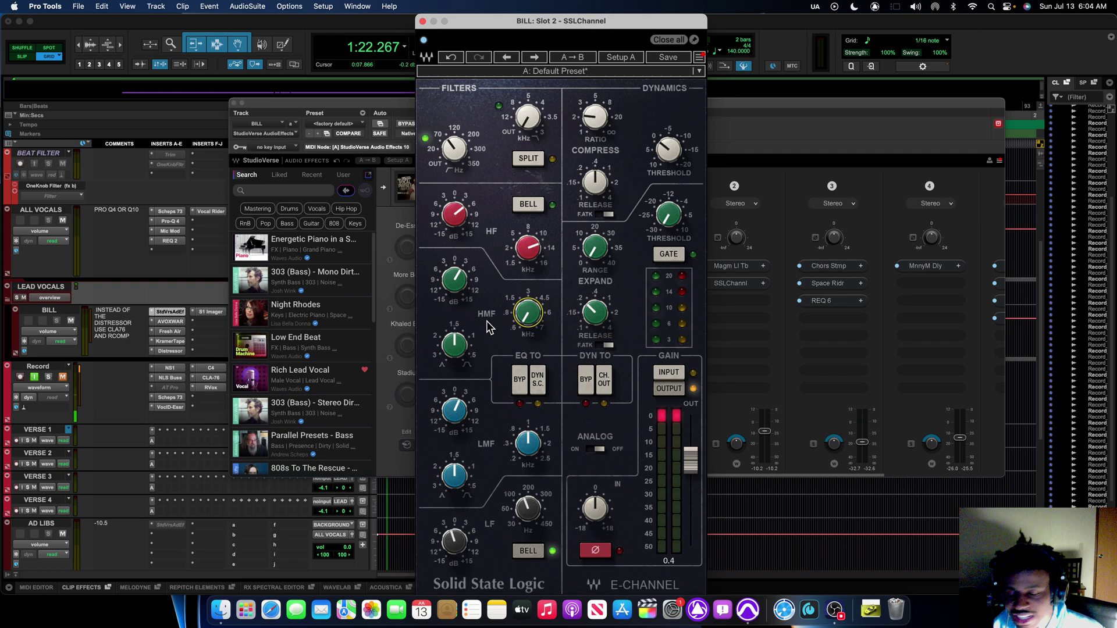
{"action": "mouse_move", "coordinate": [458, 283]}
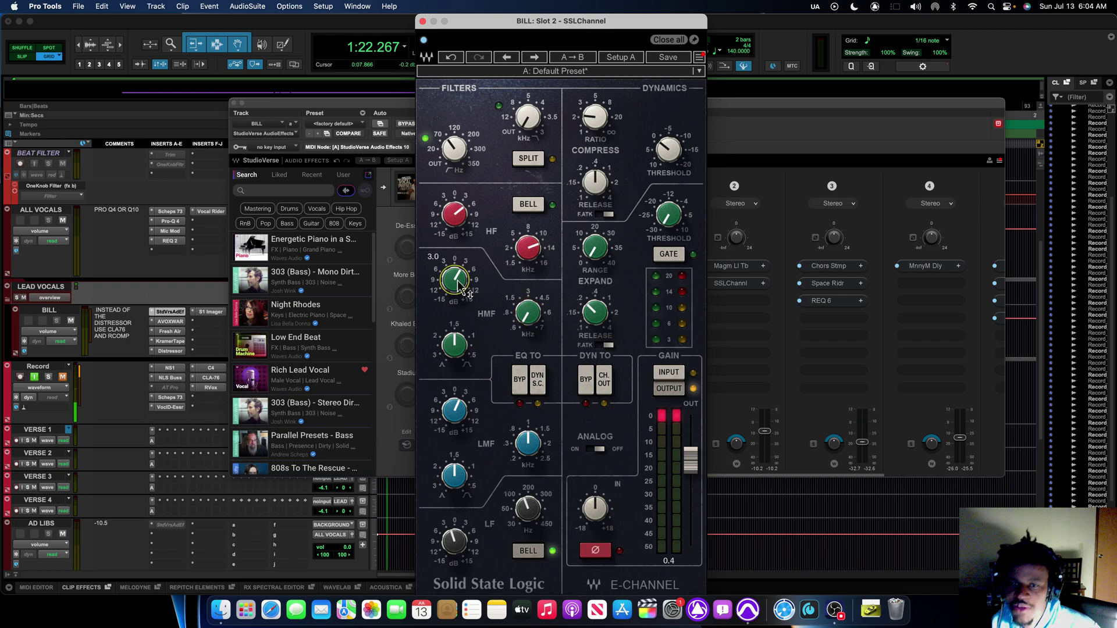
{"action": "mouse_move", "coordinate": [524, 253]}
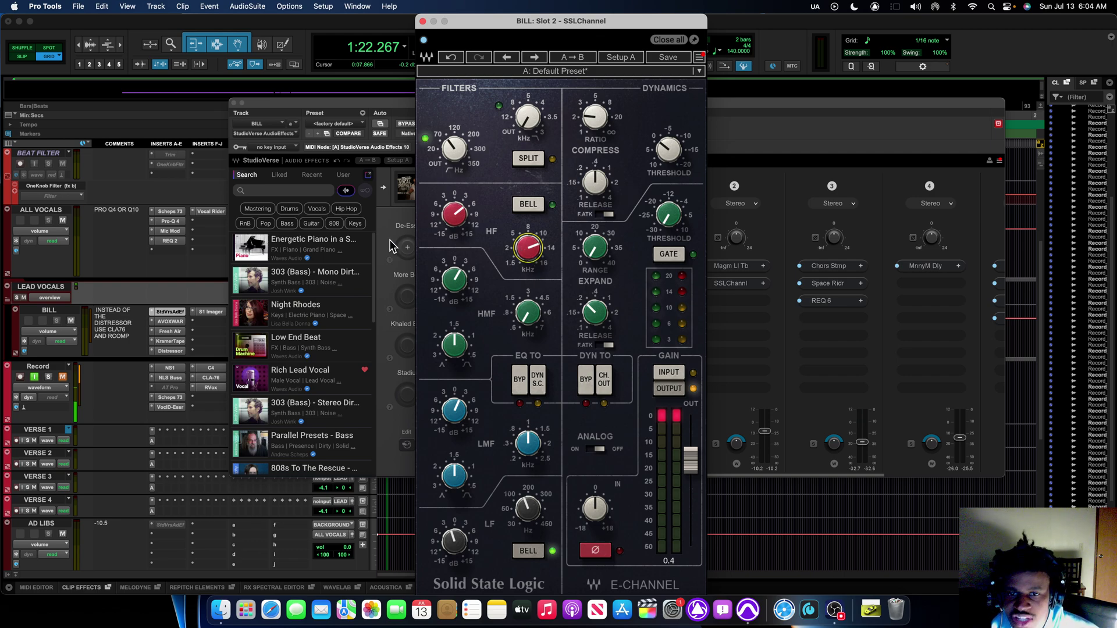
{"action": "mouse_move", "coordinate": [462, 214]}
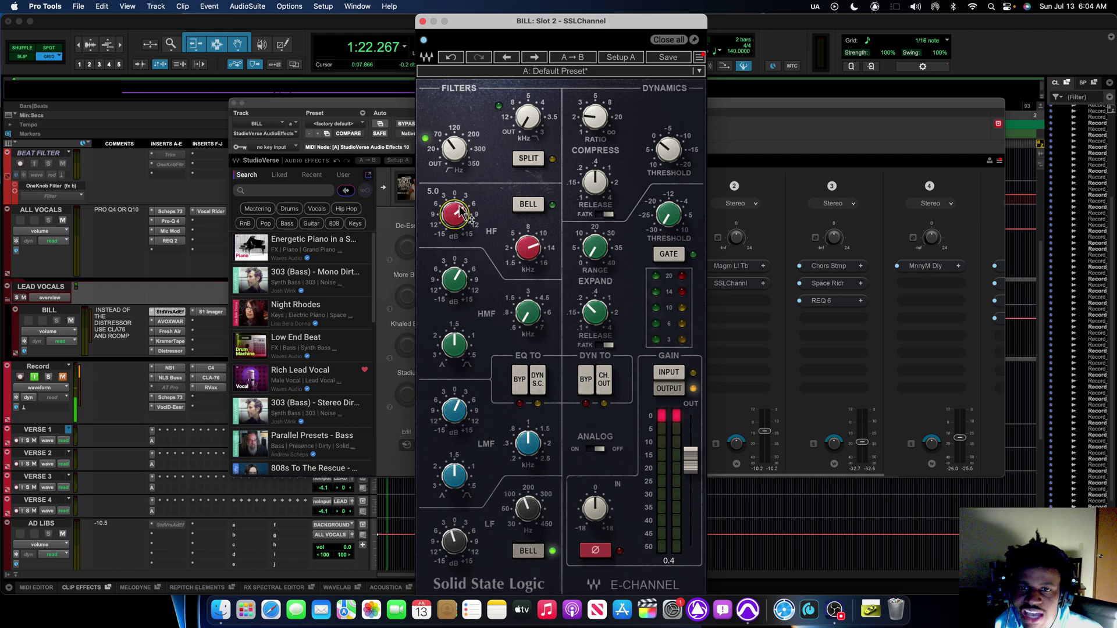
{"action": "mouse_move", "coordinate": [465, 152]}
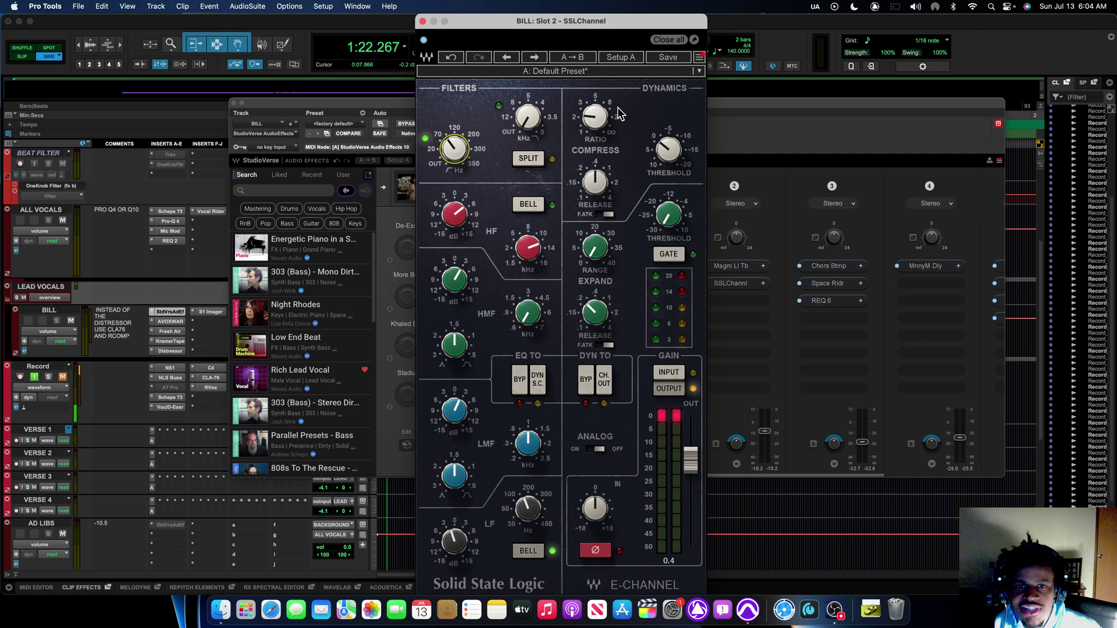
Step: Check the SSLChannel's compressor ratio, threshold and release plus its gate threshold, and close its window
{"action": "mouse_move", "coordinate": [604, 123]}
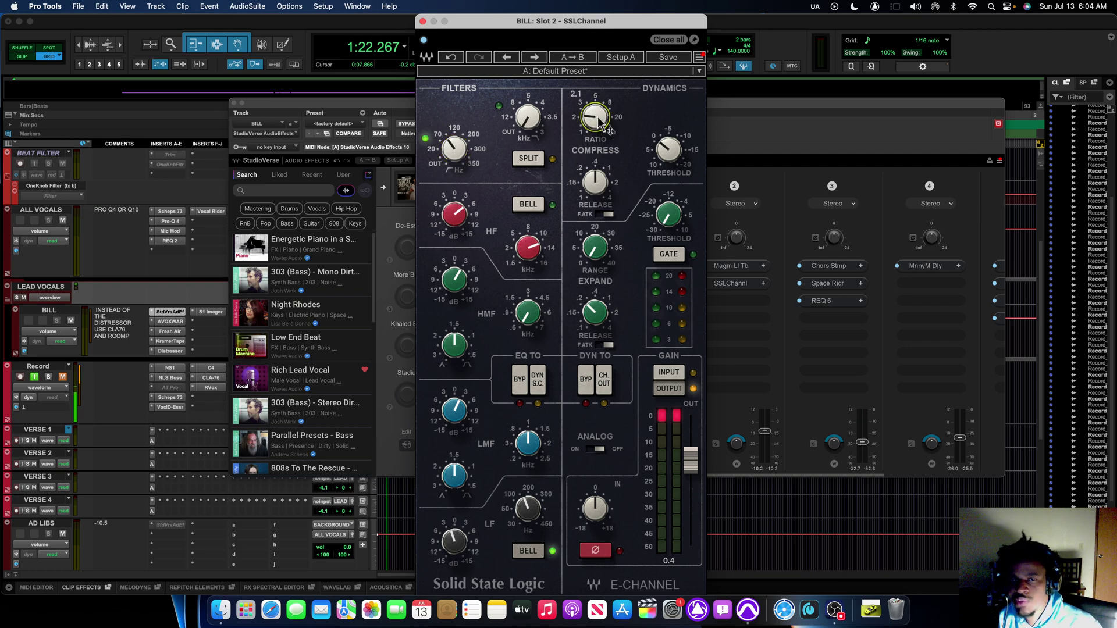
{"action": "mouse_move", "coordinate": [670, 155]}
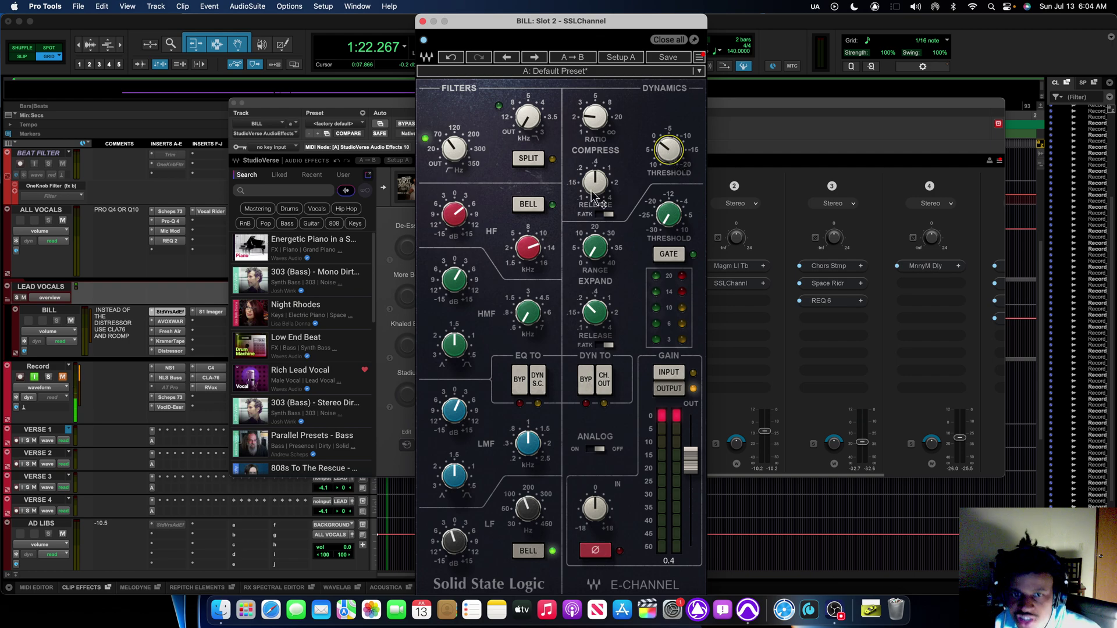
{"action": "mouse_move", "coordinate": [593, 196]}
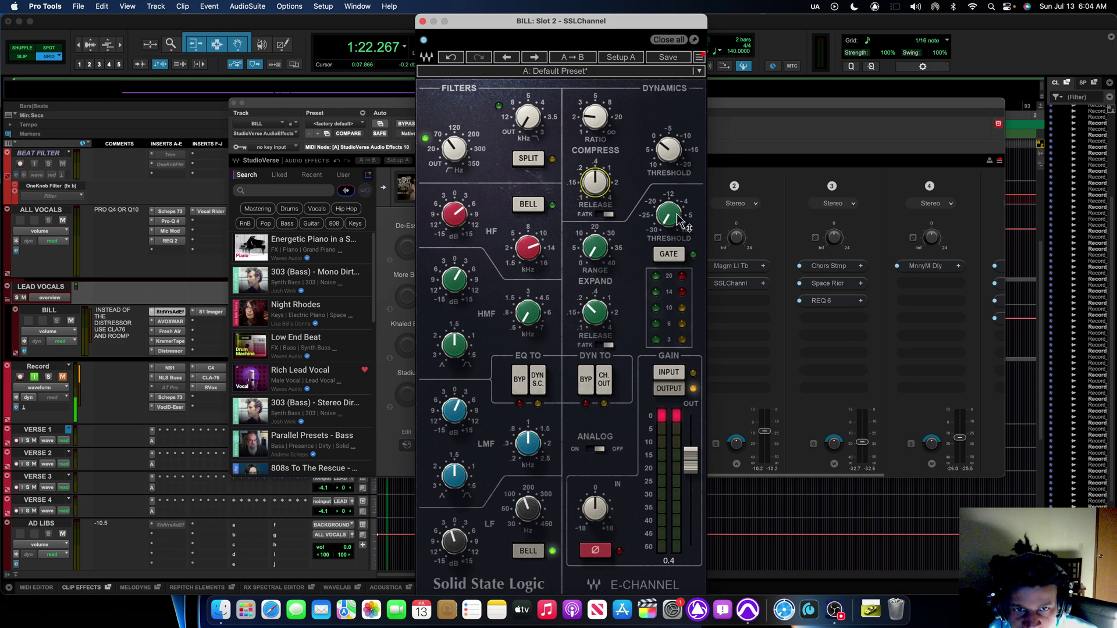
{"action": "mouse_move", "coordinate": [679, 225]}
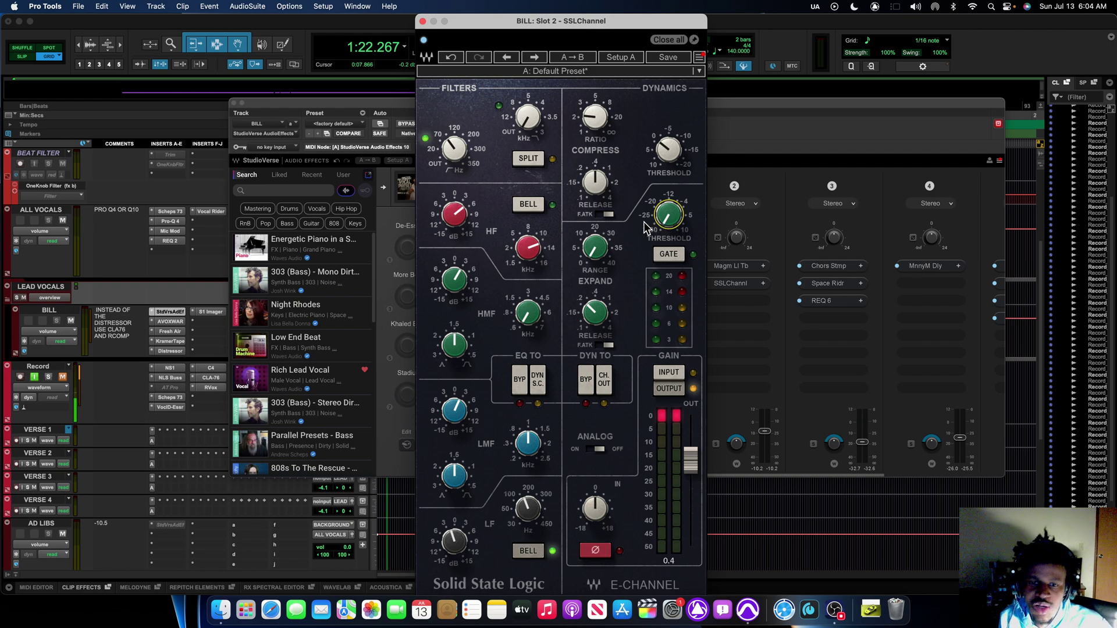
{"action": "left_click", "coordinate": [423, 21]}
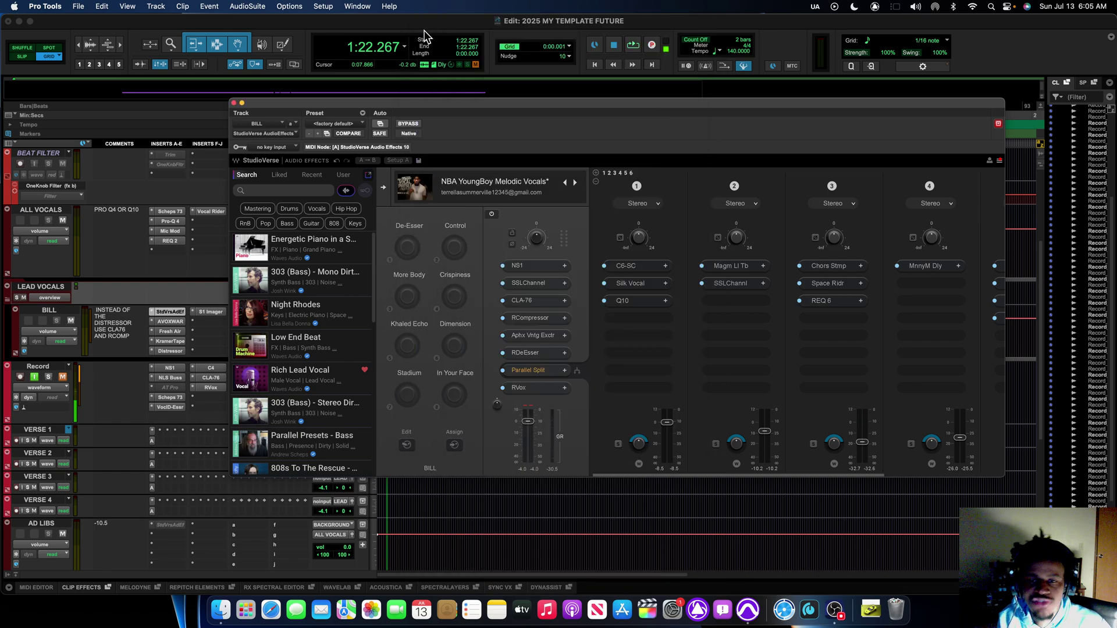
Step: Open the chain's CLA-76 compressor, check its input, output, attack and release settings, and close its window
{"action": "left_click", "coordinate": [540, 300]}
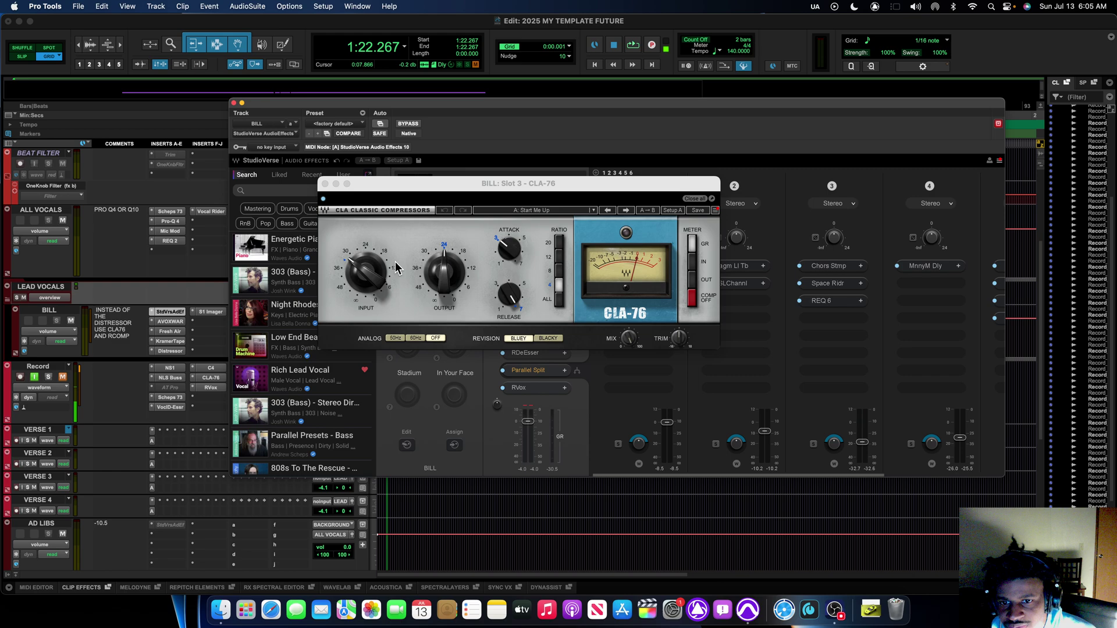
{"action": "left_click", "coordinate": [370, 284]}
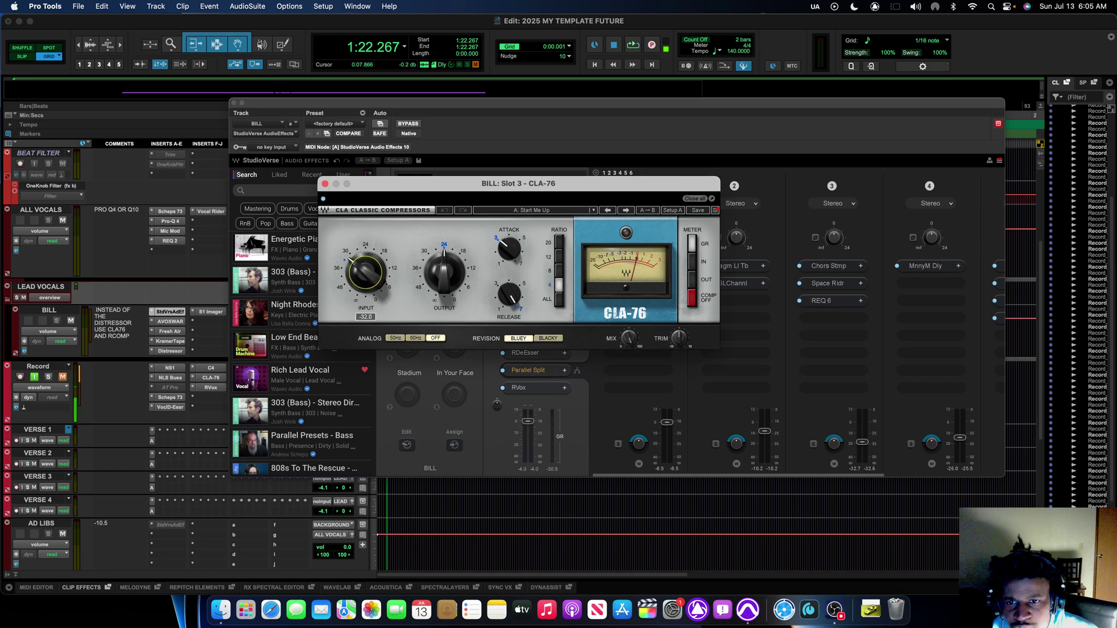
{"action": "left_click", "coordinate": [443, 284]}
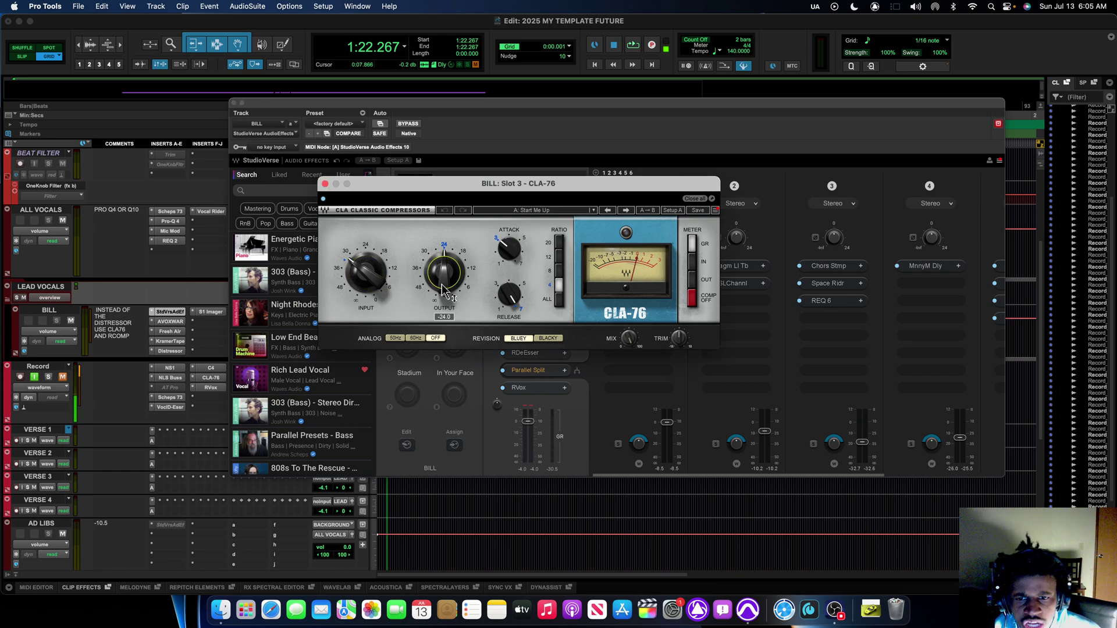
{"action": "left_click", "coordinate": [517, 301]}
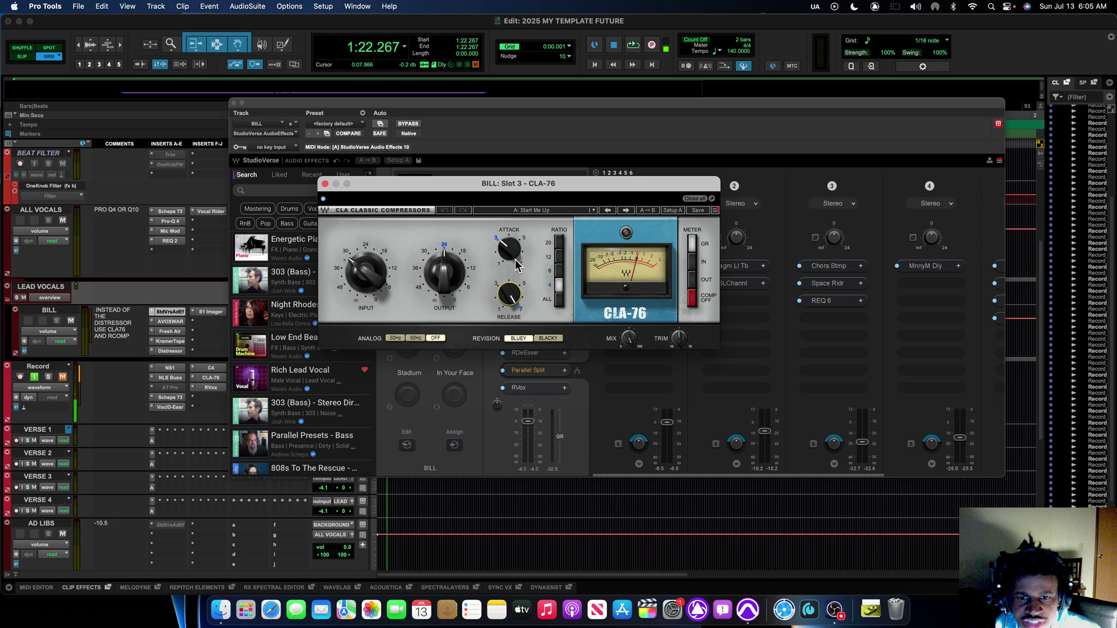
{"action": "left_click", "coordinate": [516, 263]}
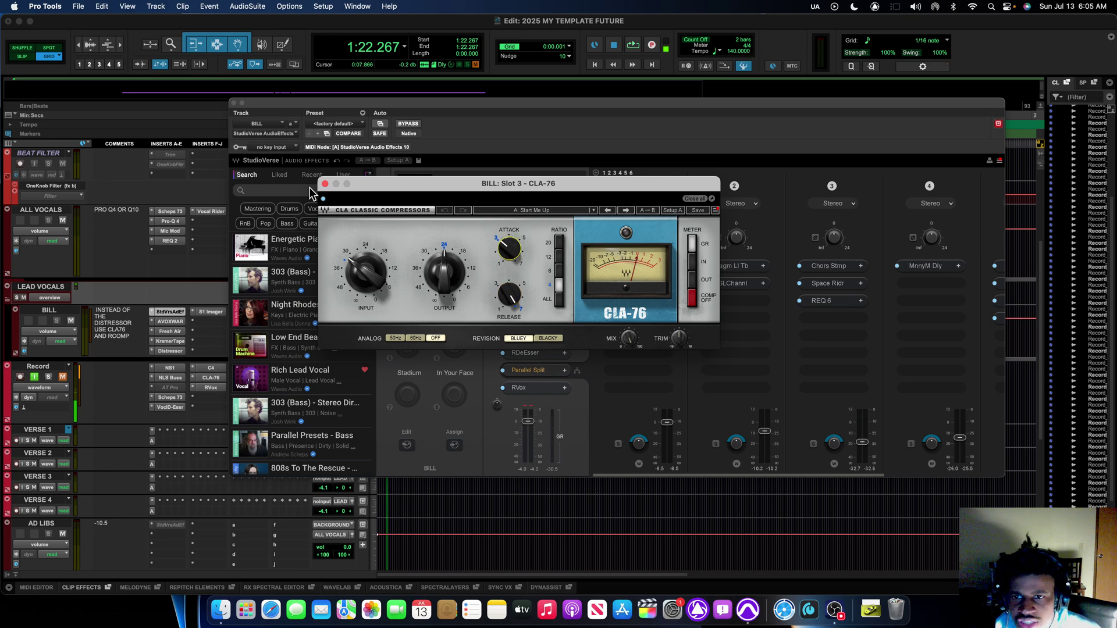
{"action": "left_click", "coordinate": [324, 184]}
Step: Open the chain's RCompressor, review its threshold, ratio, gain, attack and release, play a passage from 1:22.267 through it, and close its window
{"action": "left_click", "coordinate": [538, 322]}
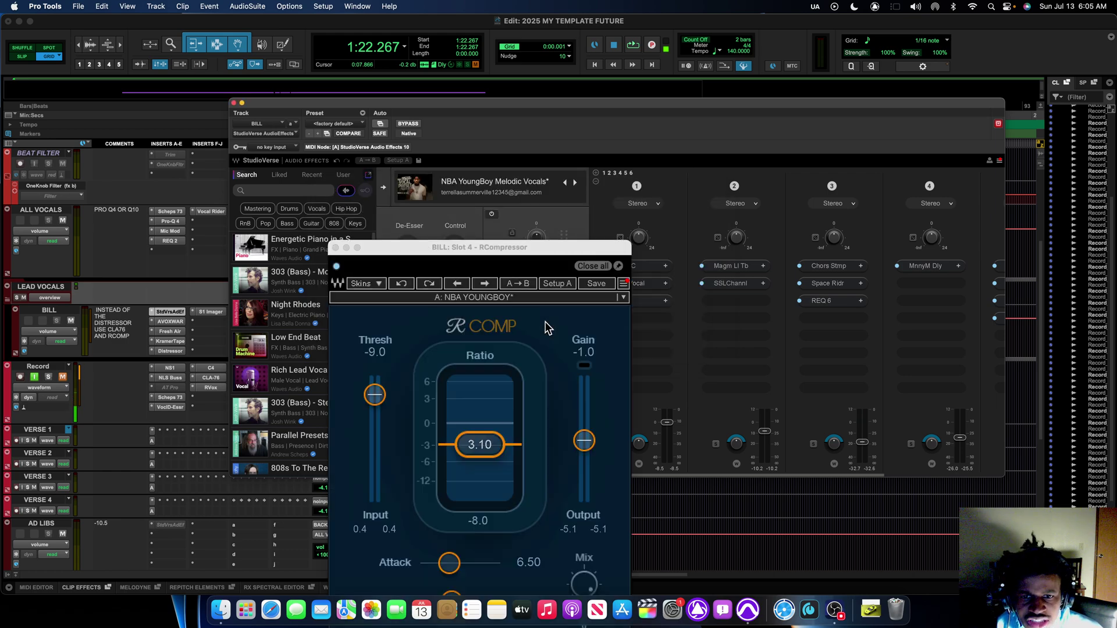
{"action": "left_click_drag", "start_coordinate": [470, 243], "coordinate": [508, 96]}
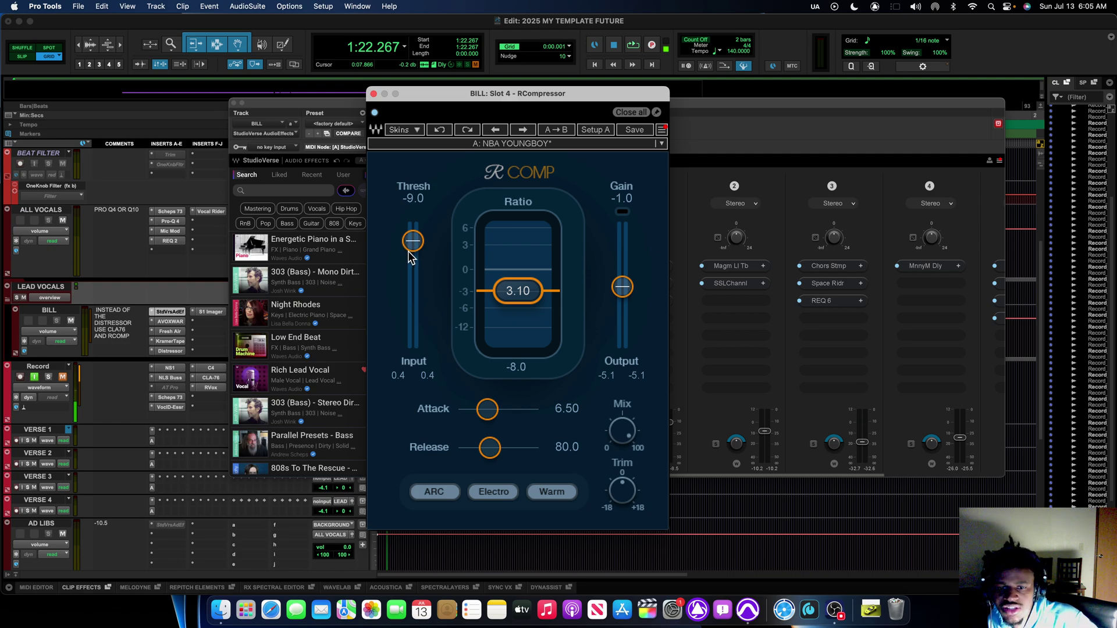
{"action": "key", "text": "space"}
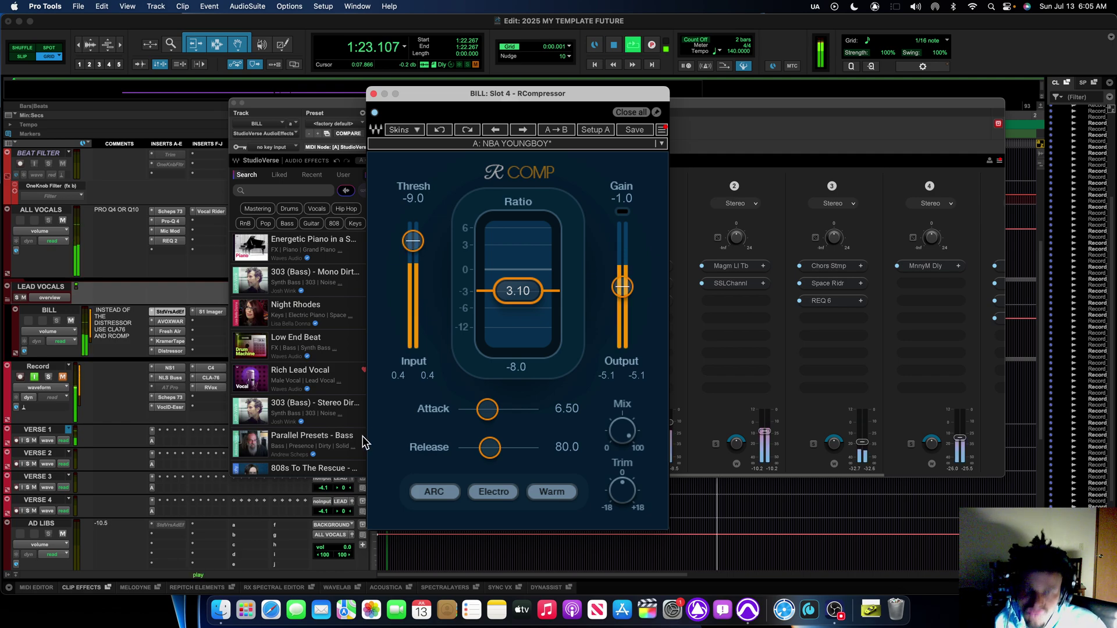
{"action": "key", "text": "space"}
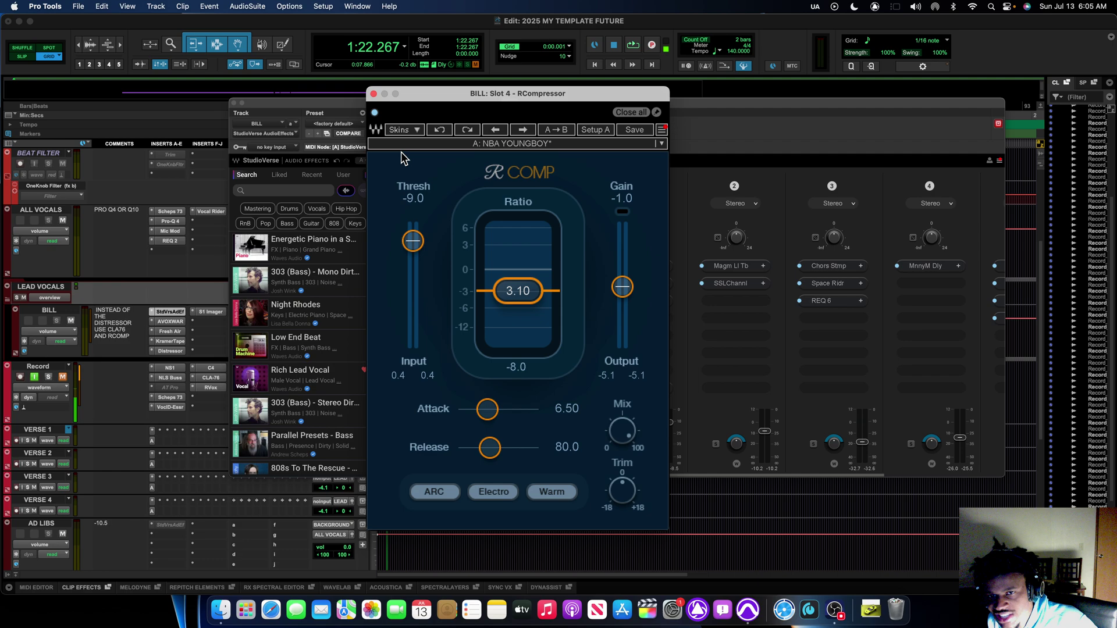
{"action": "left_click", "coordinate": [374, 93]}
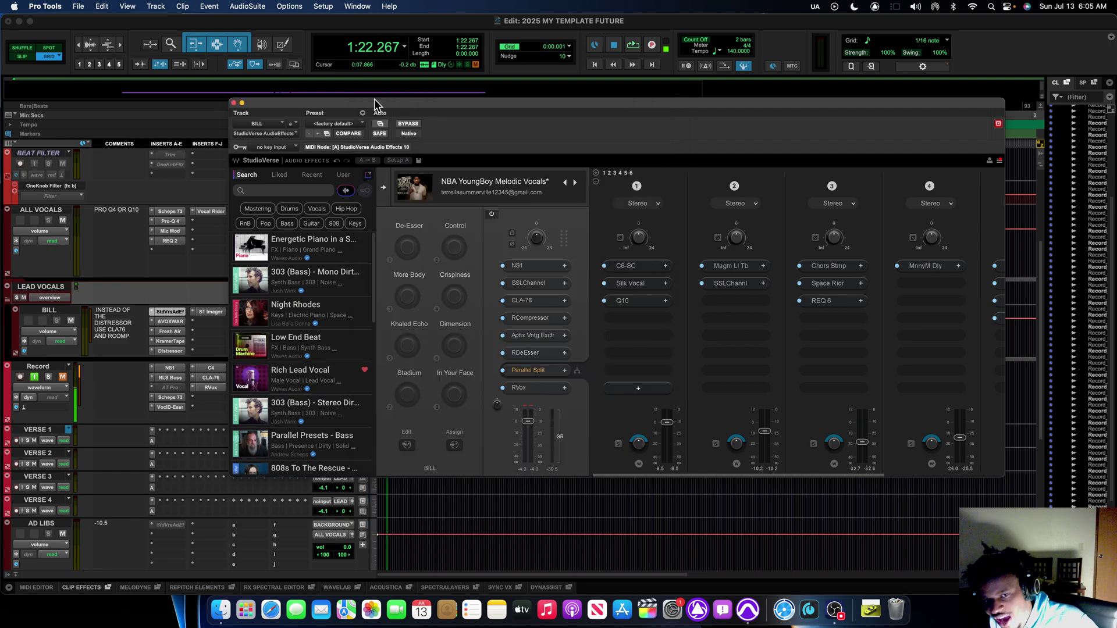
Step: Check the RDeEsser's threshold, range and frequency and the RVox's gate, compression and gain, closing each plug-in window
{"action": "left_click", "coordinate": [532, 353]}
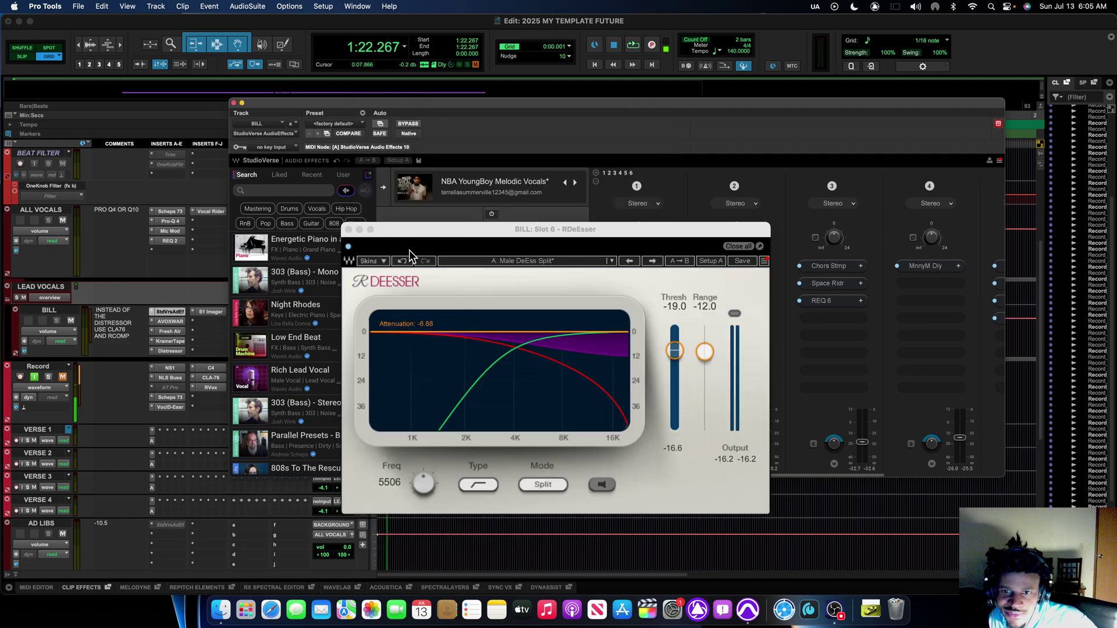
{"action": "left_click_drag", "start_coordinate": [428, 232], "coordinate": [378, 153]}
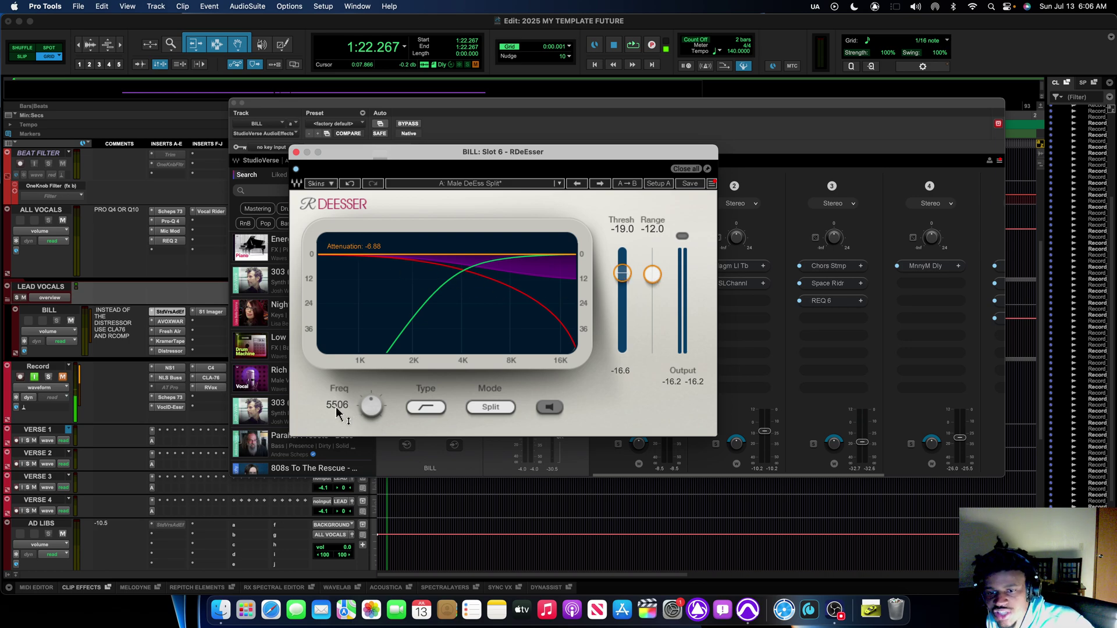
{"action": "left_click", "coordinate": [296, 152]}
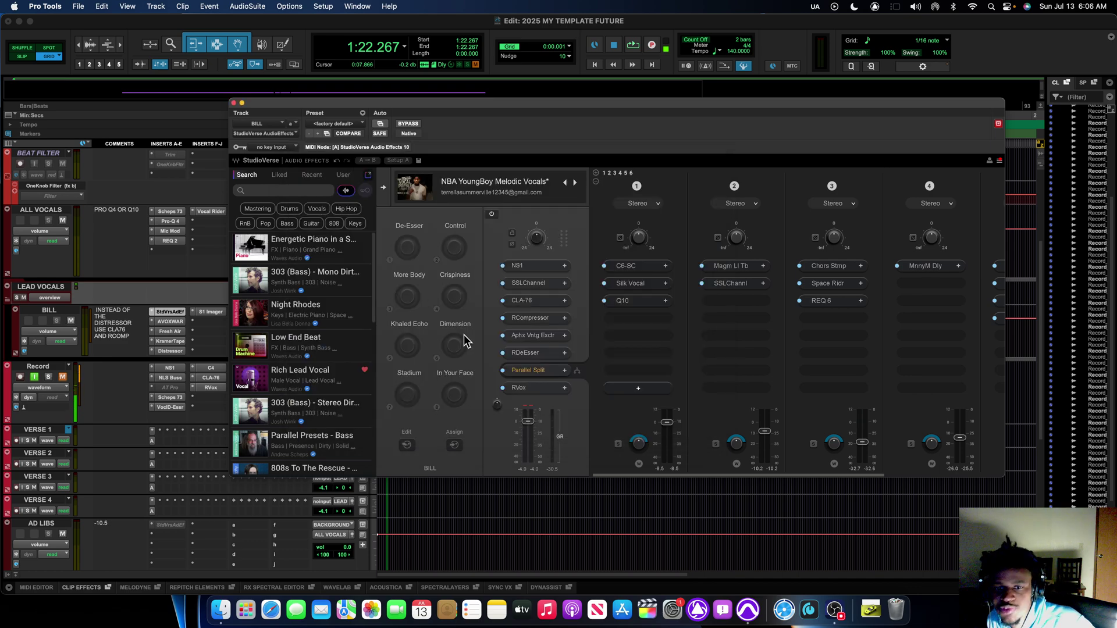
{"action": "left_click", "coordinate": [533, 391]}
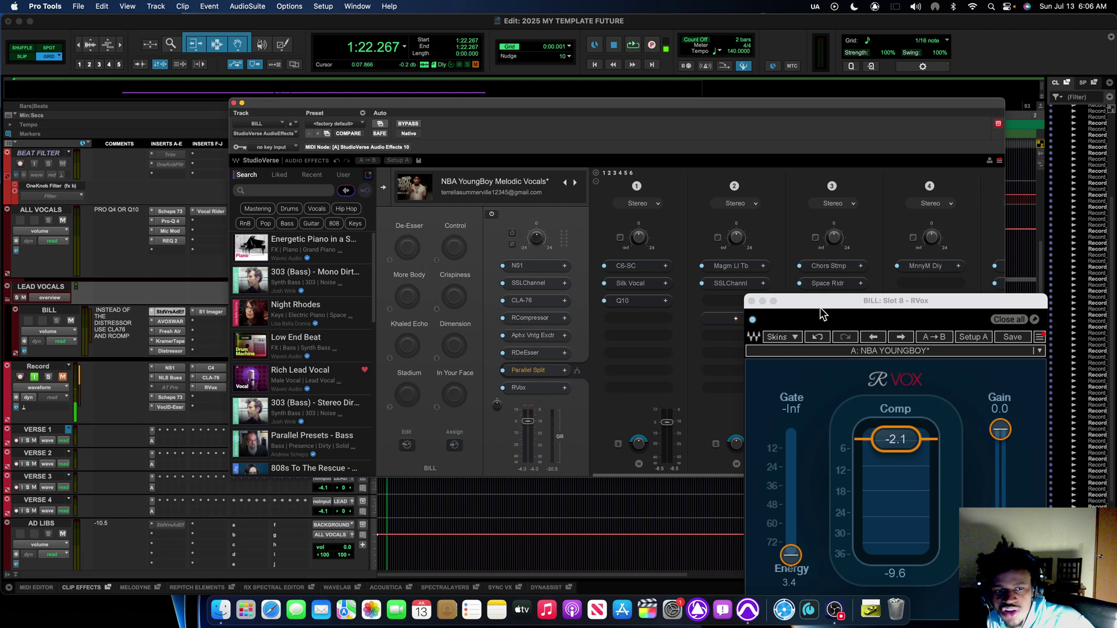
{"action": "left_click_drag", "start_coordinate": [819, 307], "coordinate": [270, 137]}
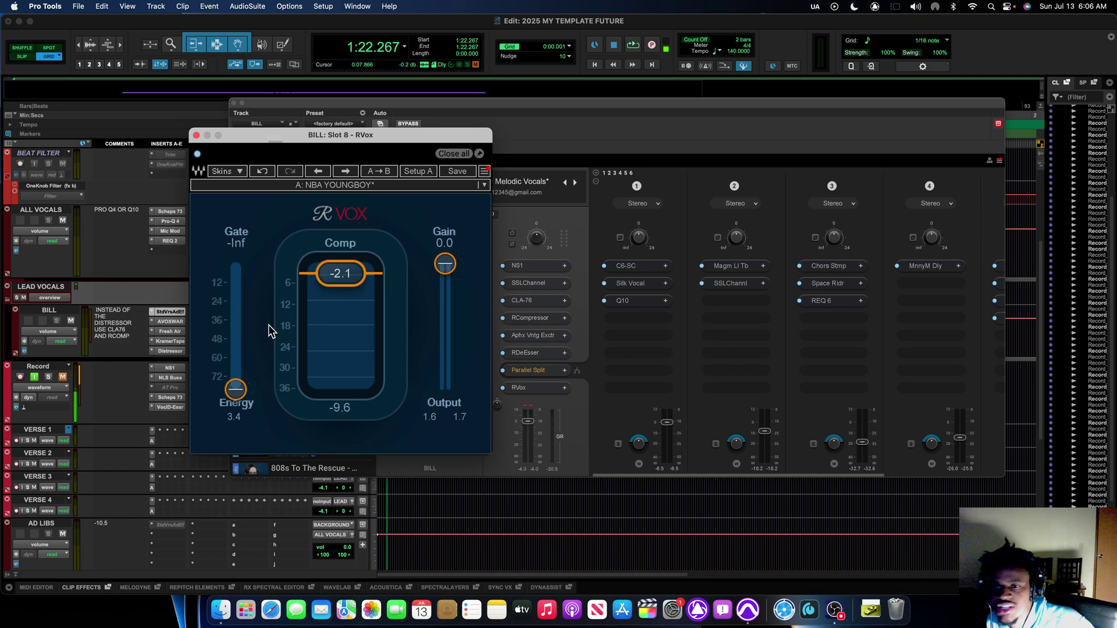
{"action": "left_click", "coordinate": [196, 135]}
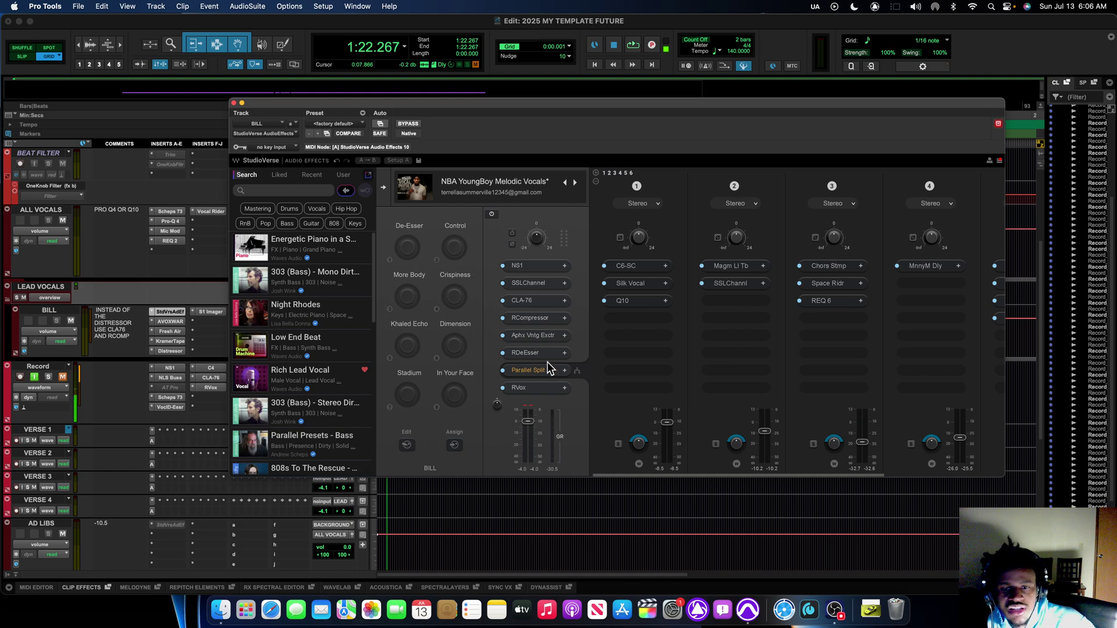
Step: Open the C6-SC in the first parallel split, examine its crossover, threshold, gain and range settings for all six bands, and close it
{"action": "left_click", "coordinate": [645, 267]}
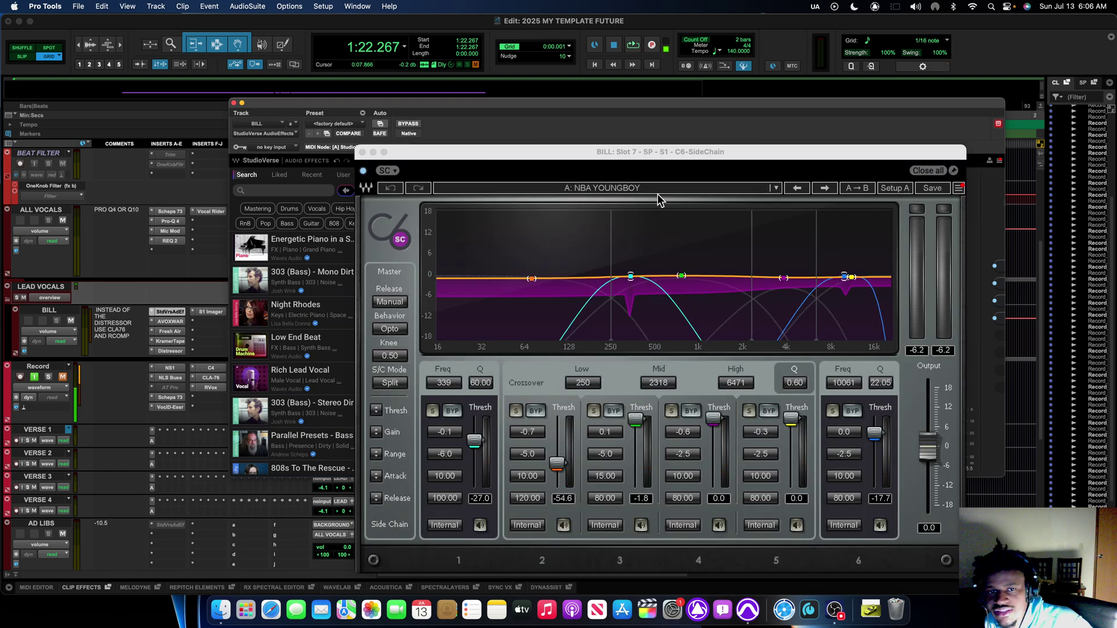
{"action": "left_click_drag", "start_coordinate": [651, 156], "coordinate": [500, 96]}
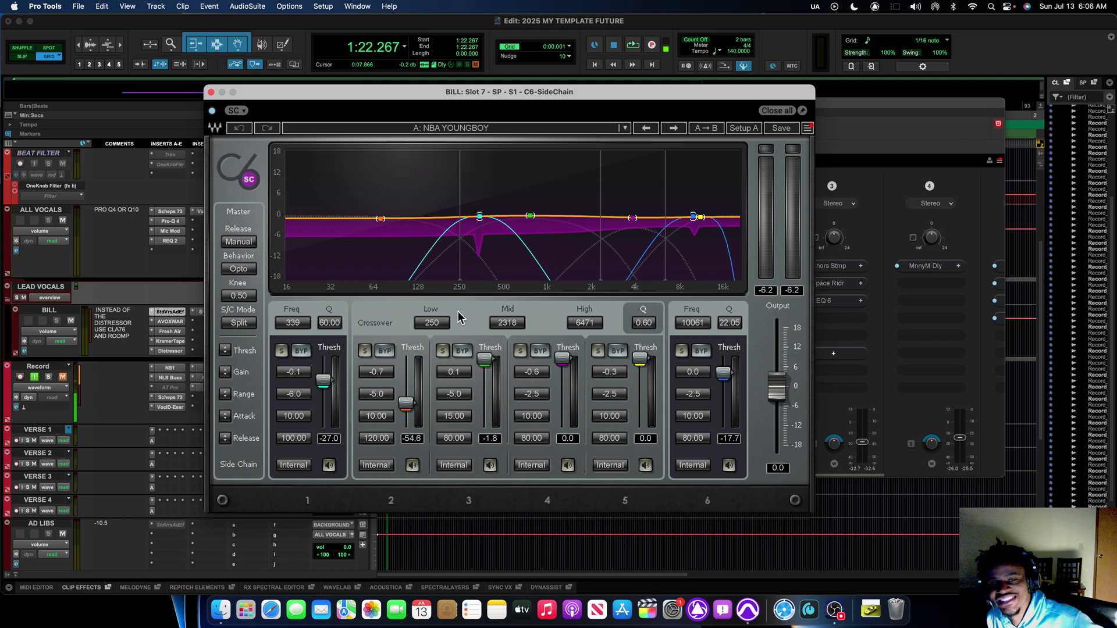
{"action": "left_click", "coordinate": [212, 93]}
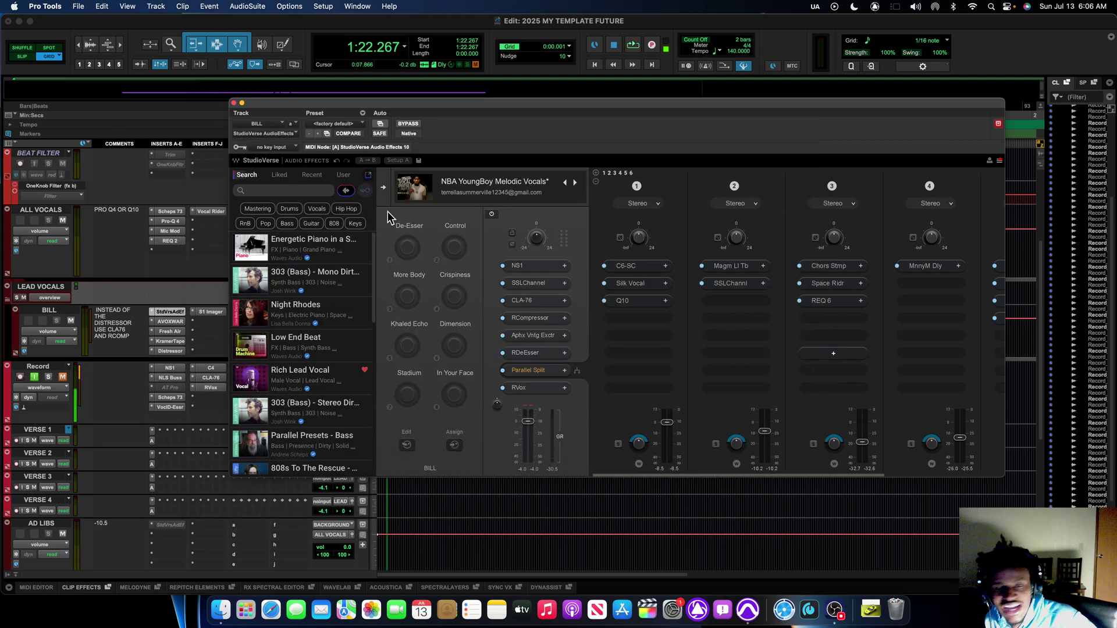
Step: Open Silk Vocal in the first parallel split, reveal its extra controls, check the precision, speed, gate and mix, and close its window
{"action": "left_click", "coordinate": [637, 285]}
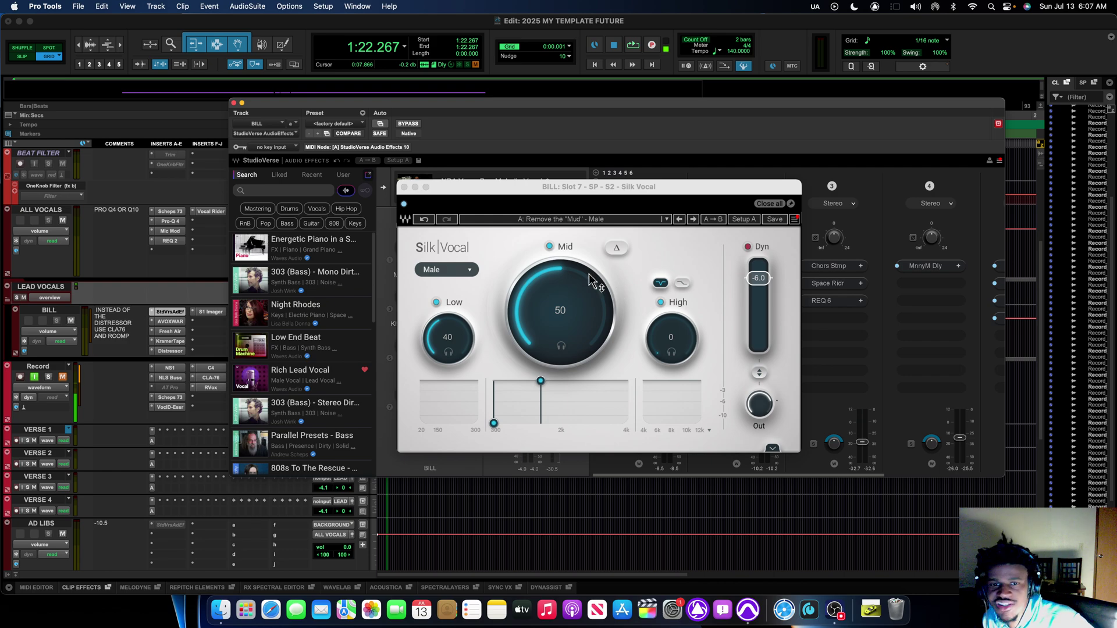
{"action": "left_click_drag", "start_coordinate": [467, 190], "coordinate": [473, 189]}
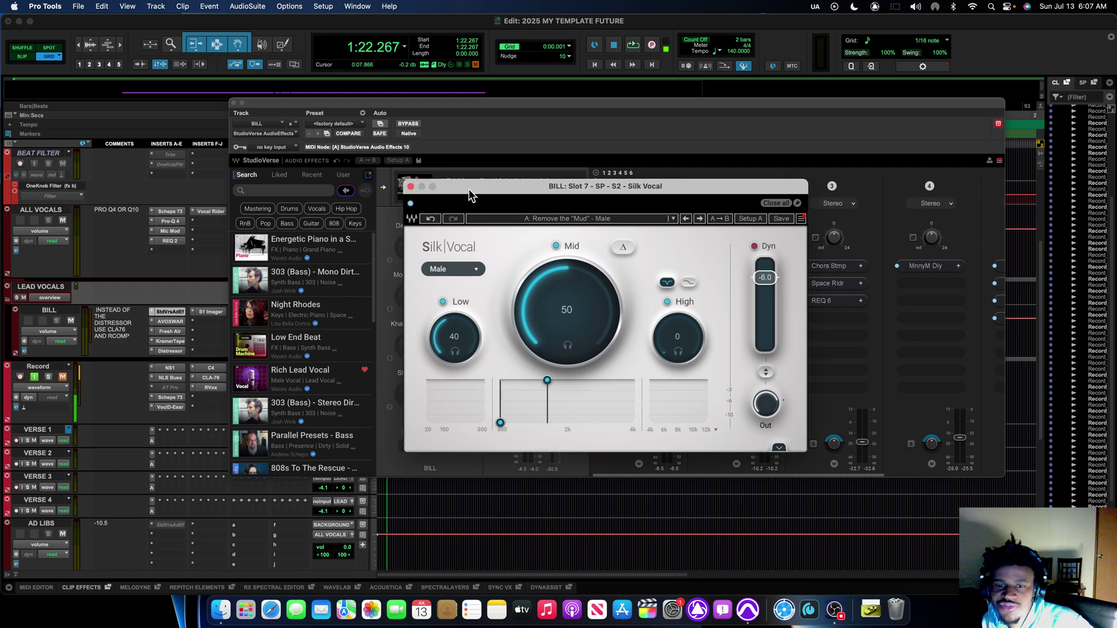
{"action": "left_click", "coordinate": [780, 446]}
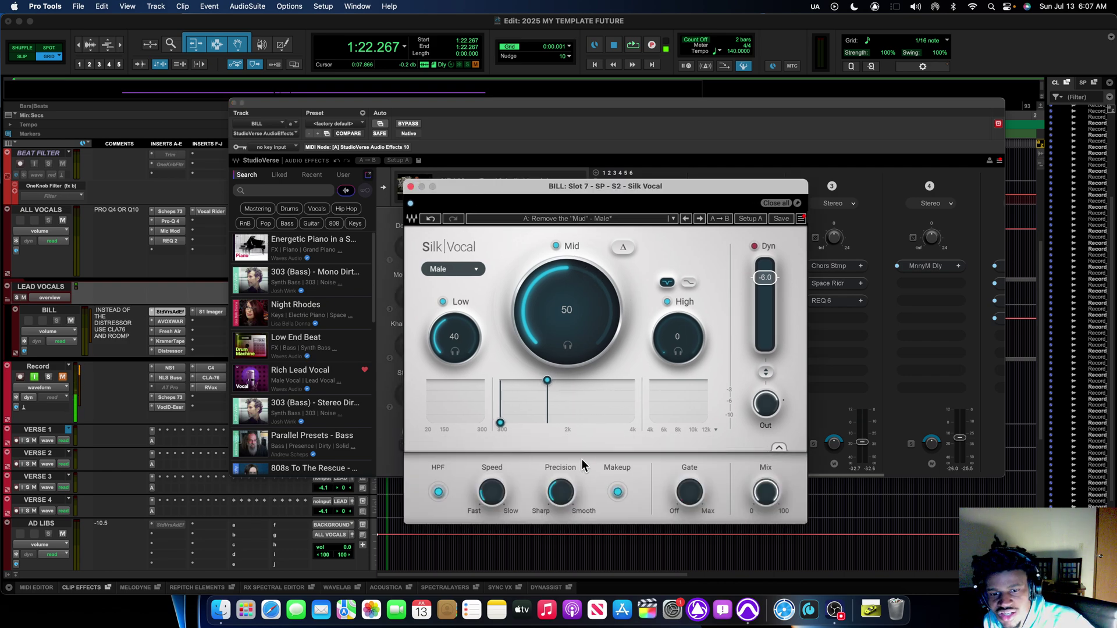
{"action": "left_click", "coordinate": [565, 493]}
{"action": "left_click", "coordinate": [497, 493]}
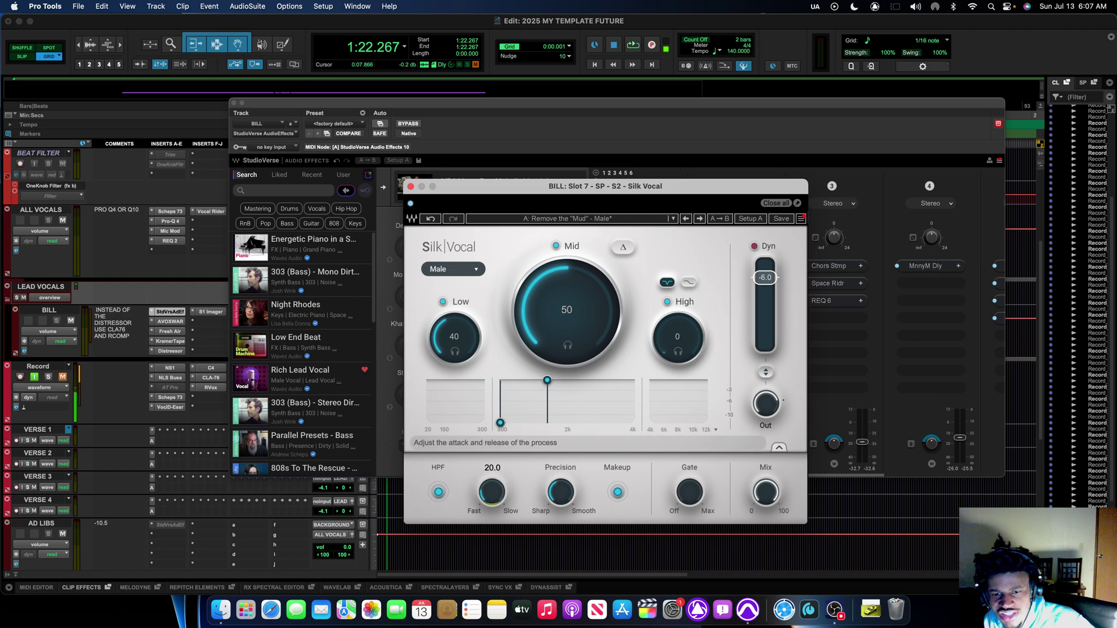
{"action": "left_click", "coordinate": [689, 492]}
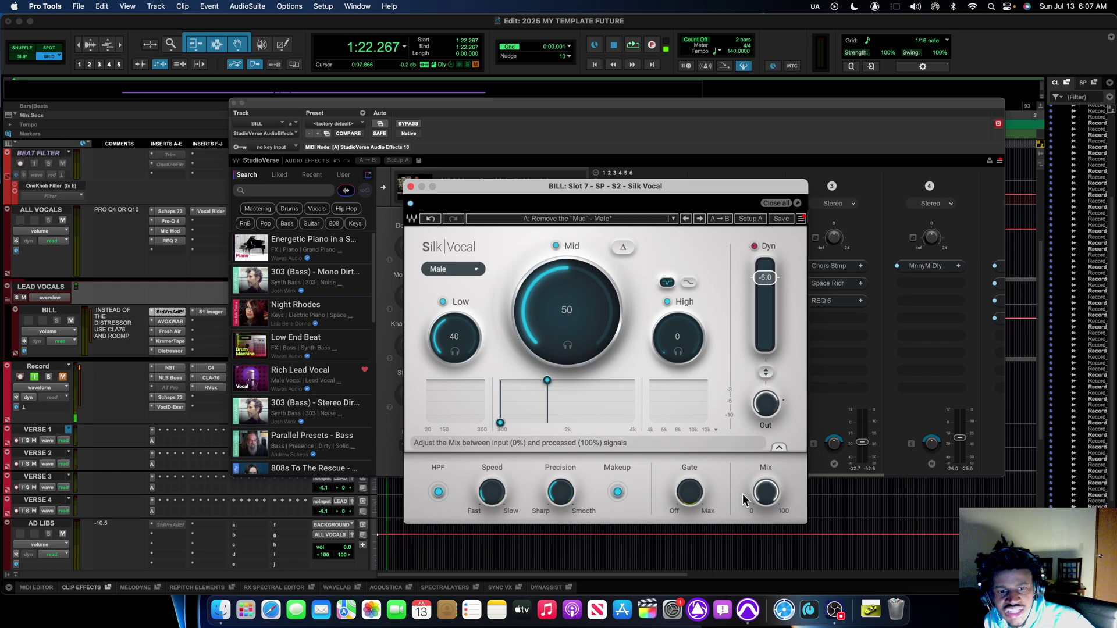
{"action": "left_click", "coordinate": [690, 492]}
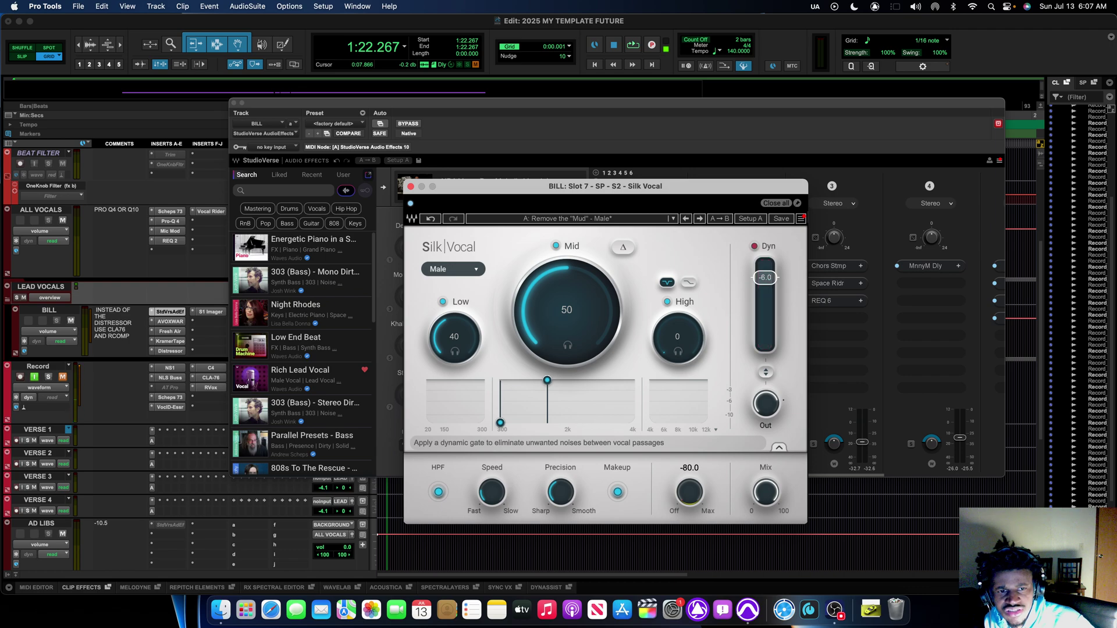
{"action": "left_click", "coordinate": [767, 497]}
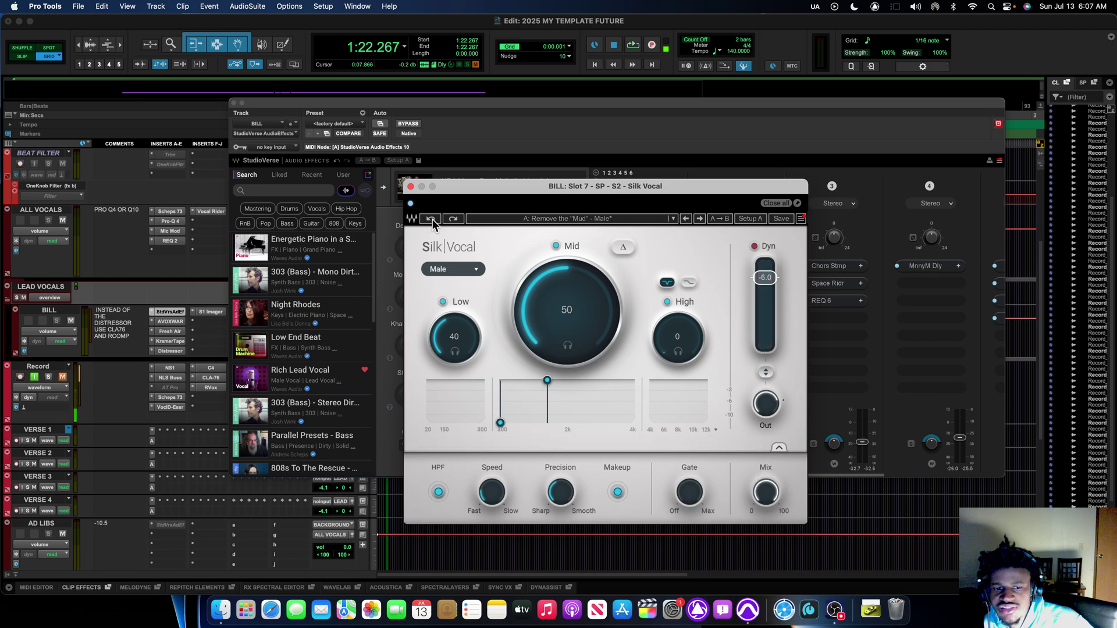
{"action": "left_click", "coordinate": [689, 492]}
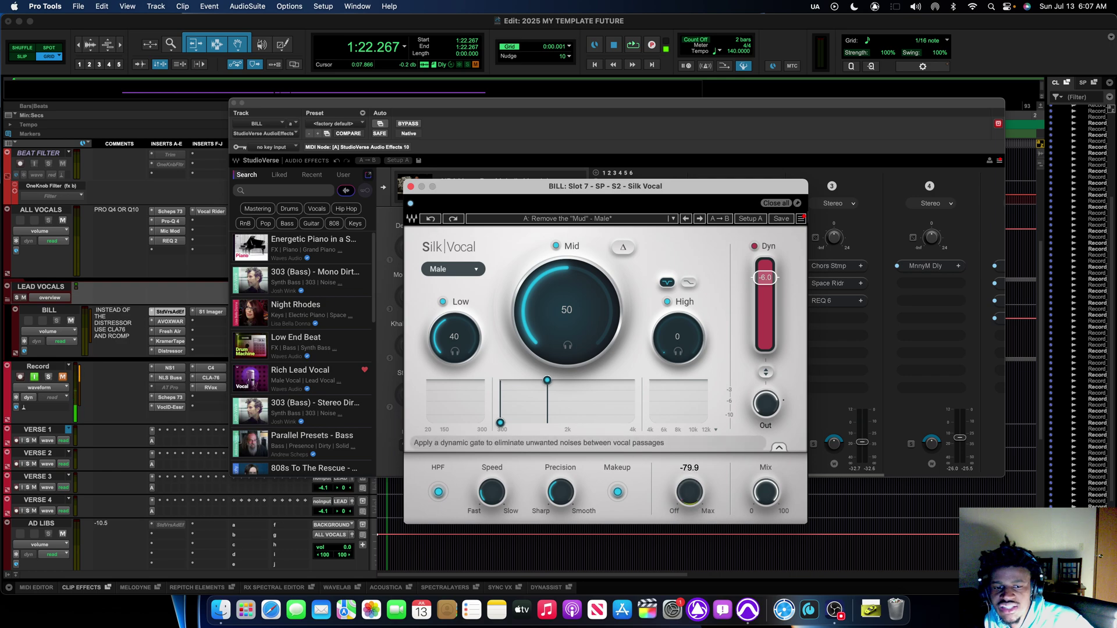
{"action": "left_click", "coordinate": [411, 187]}
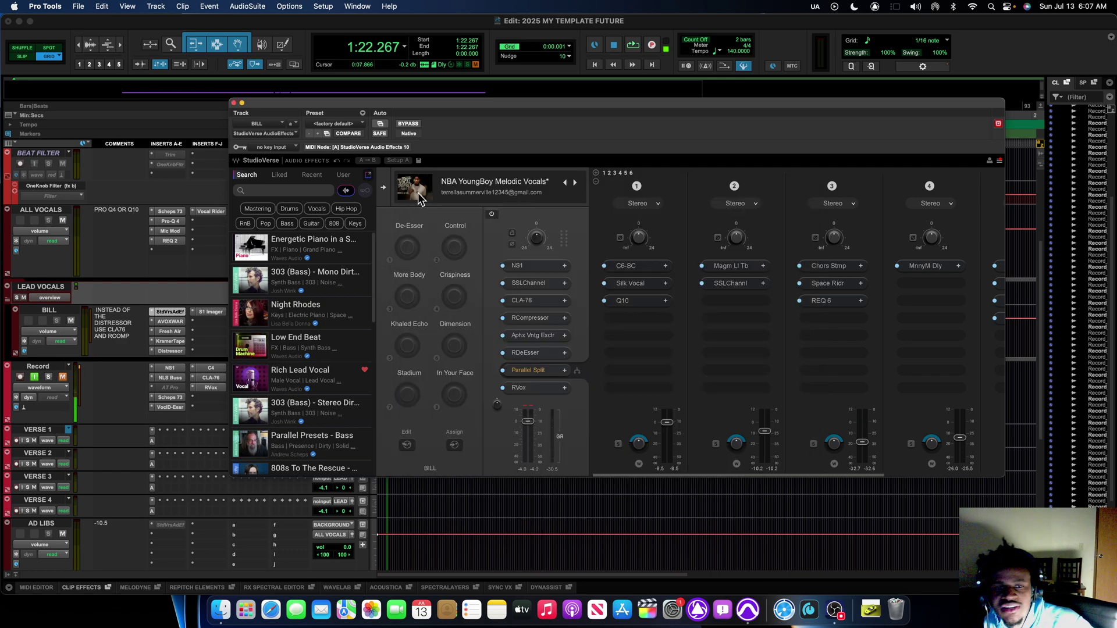
Step: Open the Q10 equalizer in the first parallel split, examine the gain, frequency, Q and type of its ten bands, and close it
{"action": "left_click", "coordinate": [638, 300]}
{"action": "left_click_drag", "start_coordinate": [559, 115], "coordinate": [365, 26]}
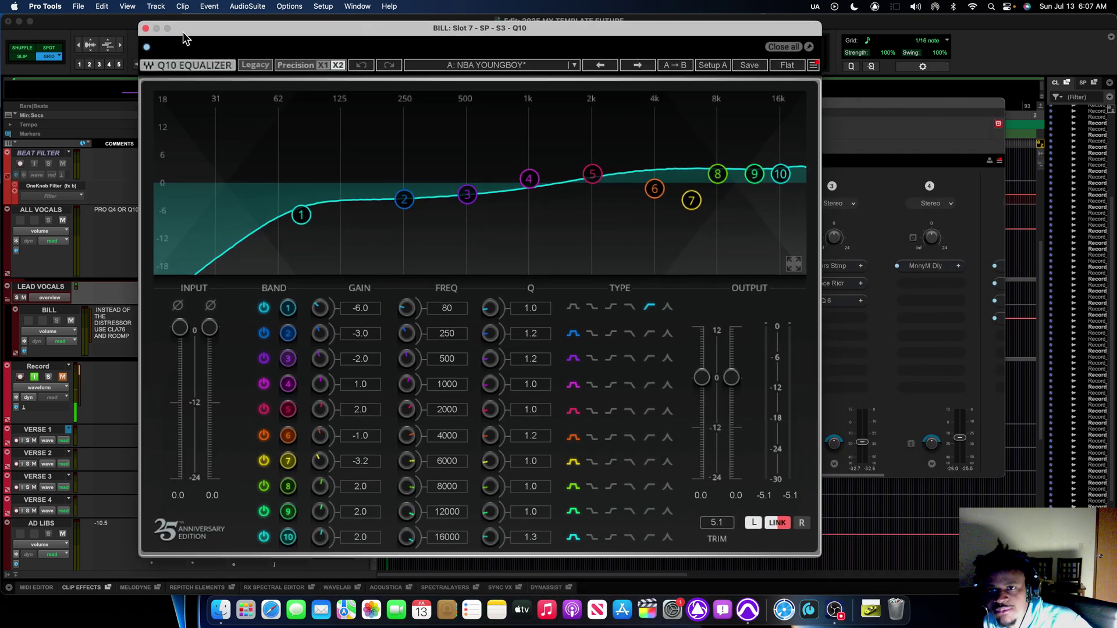
{"action": "left_click_drag", "start_coordinate": [183, 32], "coordinate": [361, 40]}
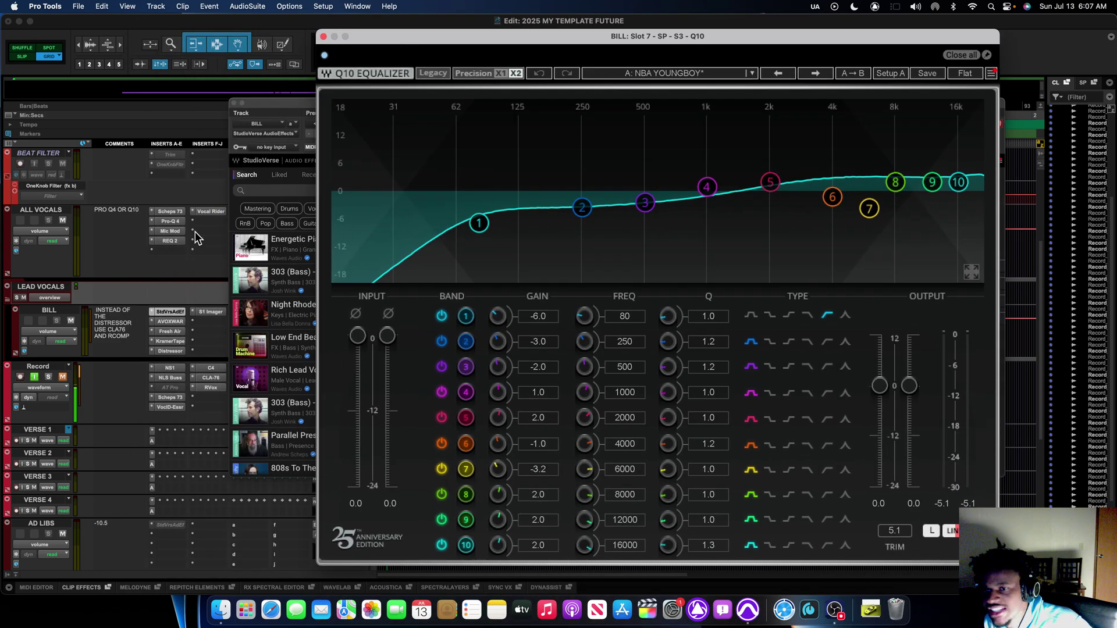
{"action": "left_click_drag", "start_coordinate": [519, 37], "coordinate": [421, 37]}
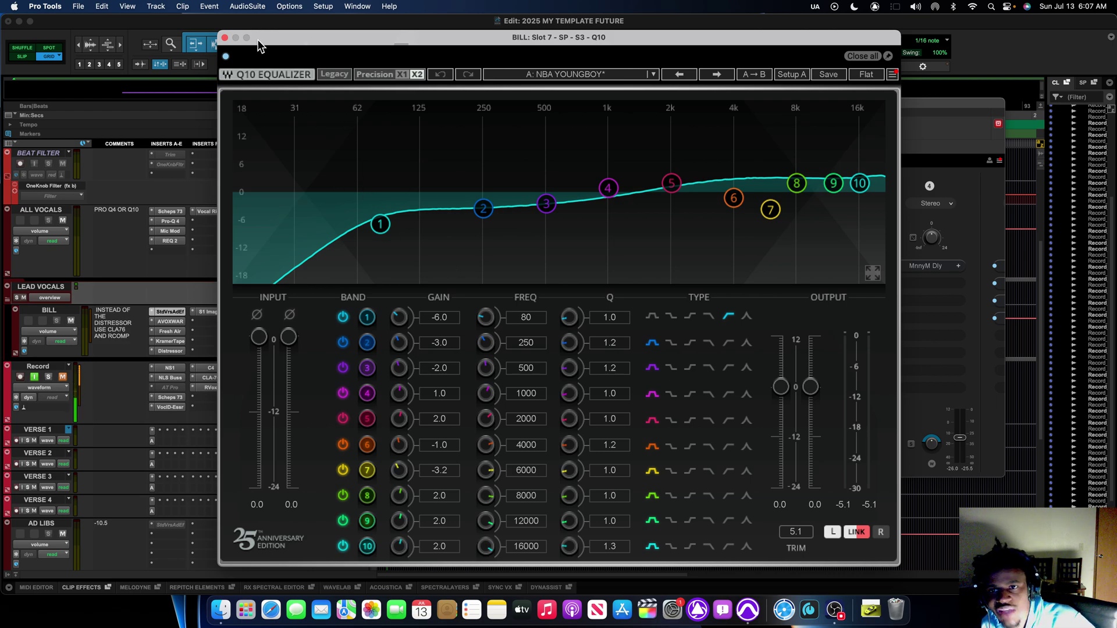
{"action": "left_click", "coordinate": [225, 38]}
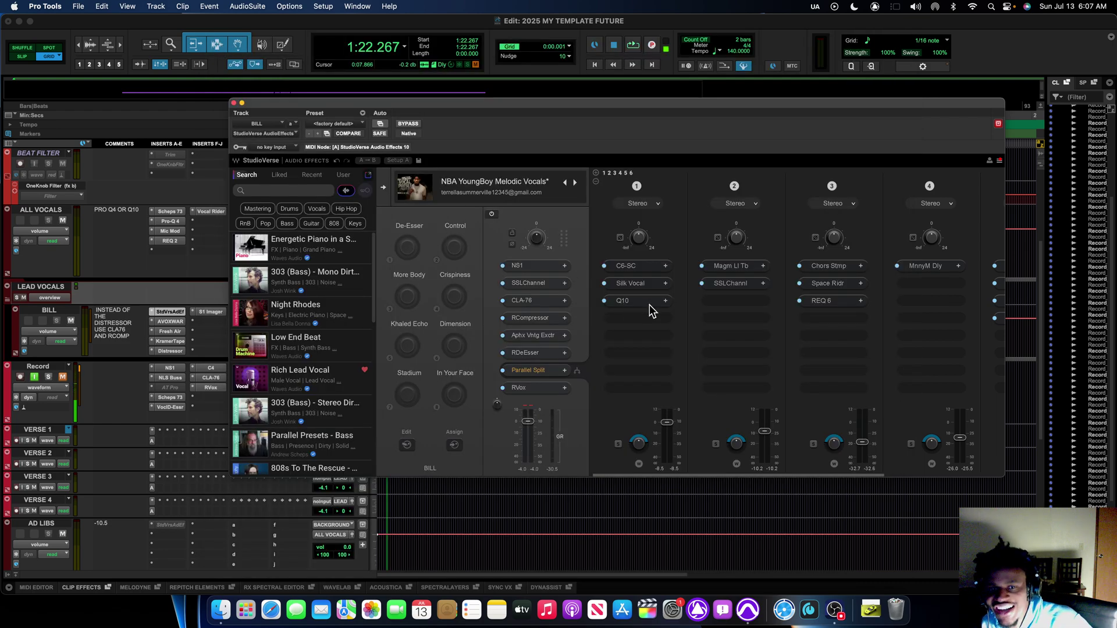
Step: Open Magma Lil Tube in the second parallel split and enlarge its interface to 150% to show the sensitivity, drive and output settings
{"action": "left_click", "coordinate": [743, 269]}
{"action": "left_click_drag", "start_coordinate": [611, 210], "coordinate": [590, 211]}
{"action": "left_click", "coordinate": [662, 237]}
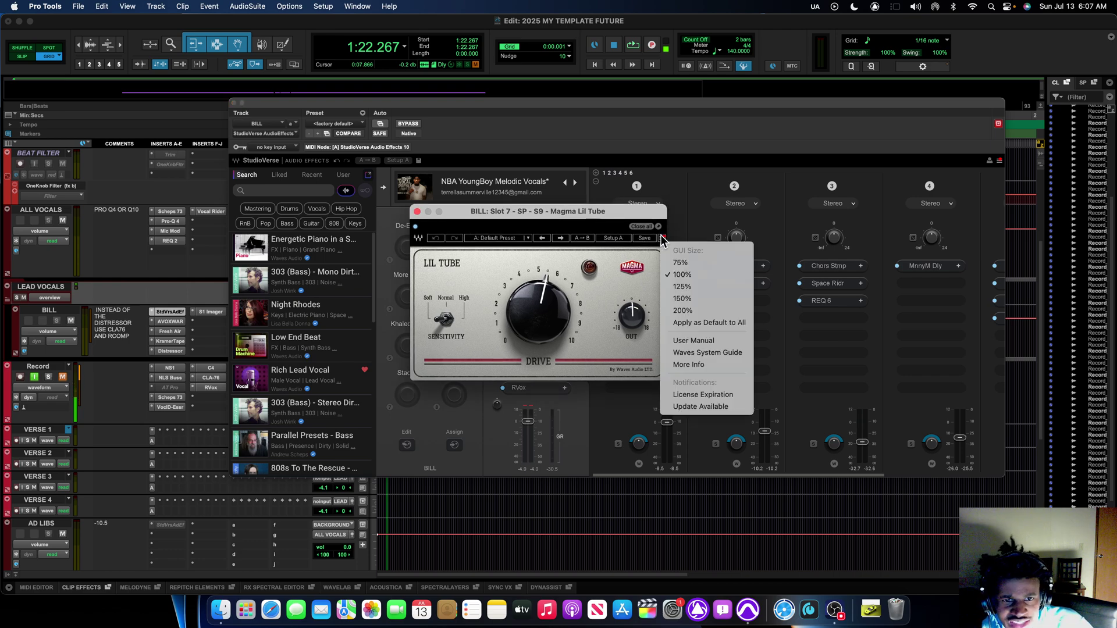
{"action": "left_click", "coordinate": [684, 298]}
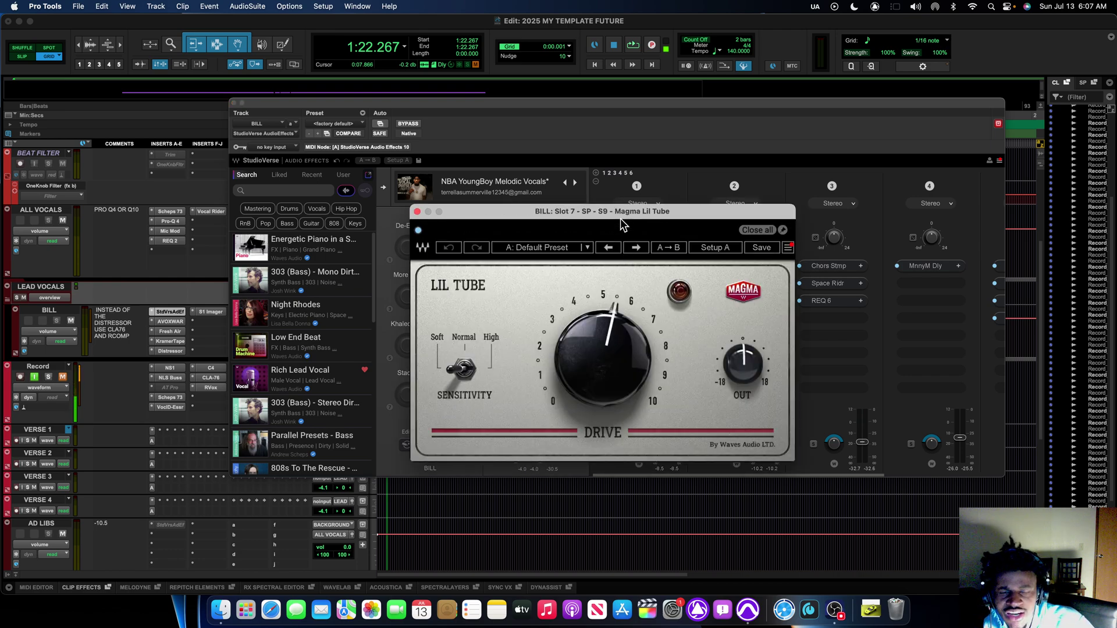
{"action": "left_click_drag", "start_coordinate": [621, 220], "coordinate": [540, 172]}
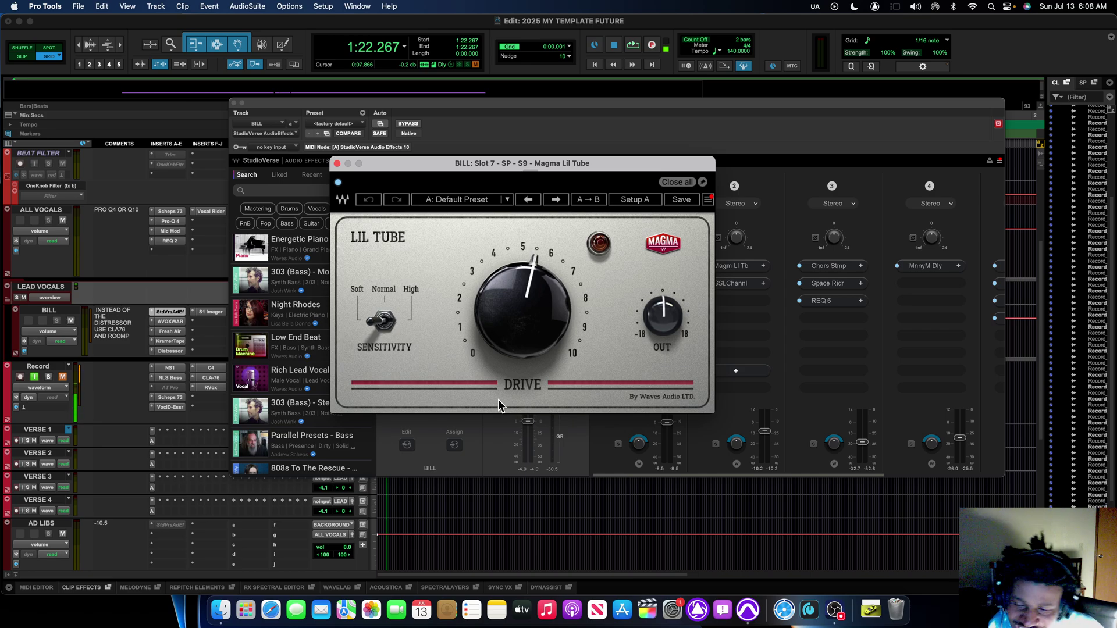
Step: Close Magma Lil Tube, open the SSLChannel in the second parallel split, and examine its high-pass filter, HF band and compressor settings
{"action": "left_click", "coordinate": [337, 164]}
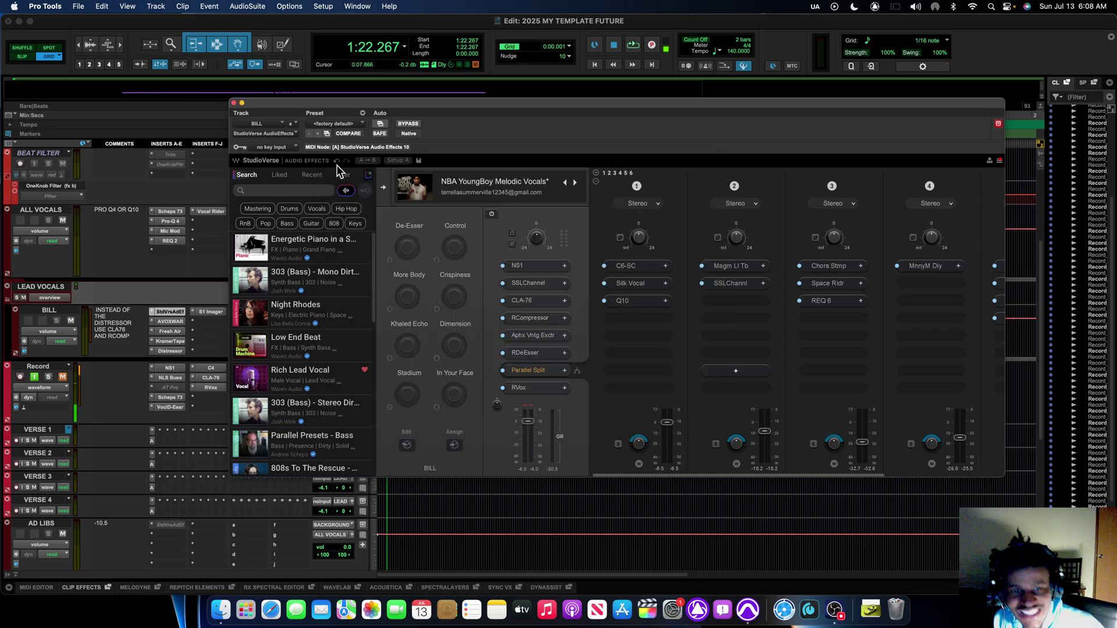
{"action": "left_click", "coordinate": [725, 281]}
{"action": "left_click_drag", "start_coordinate": [558, 96], "coordinate": [519, 19]}
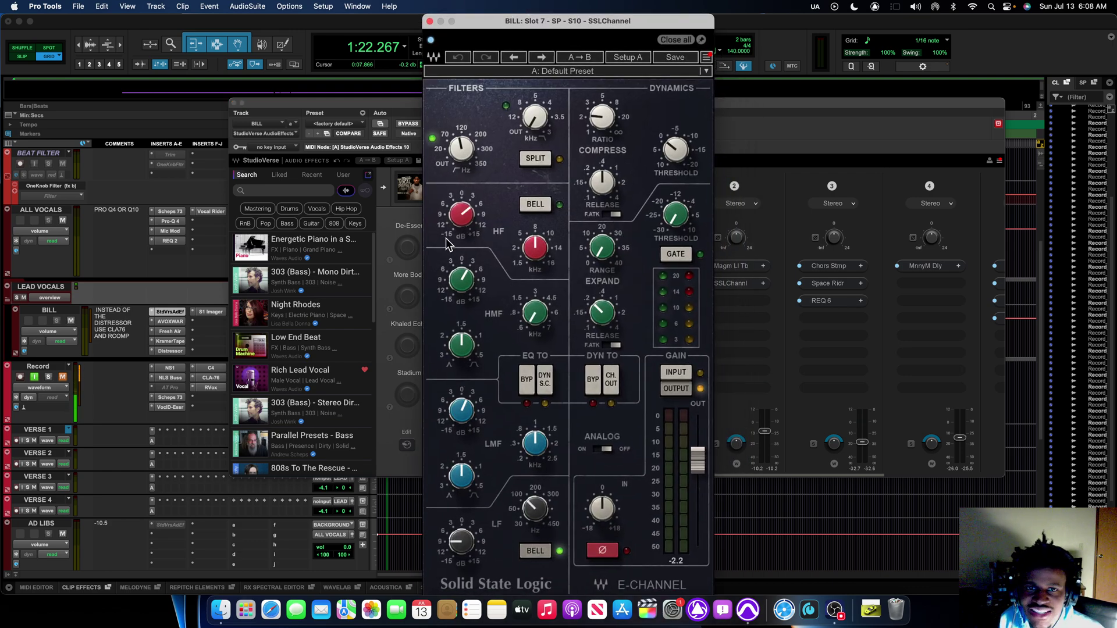
{"action": "left_click", "coordinate": [461, 155]}
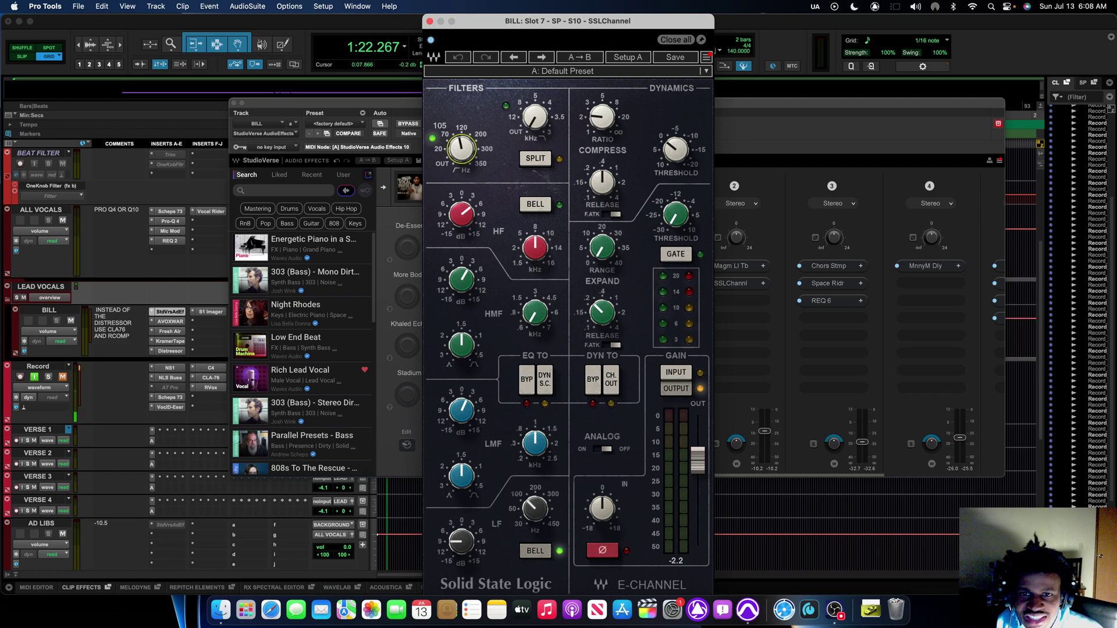
{"action": "left_click", "coordinate": [464, 211]}
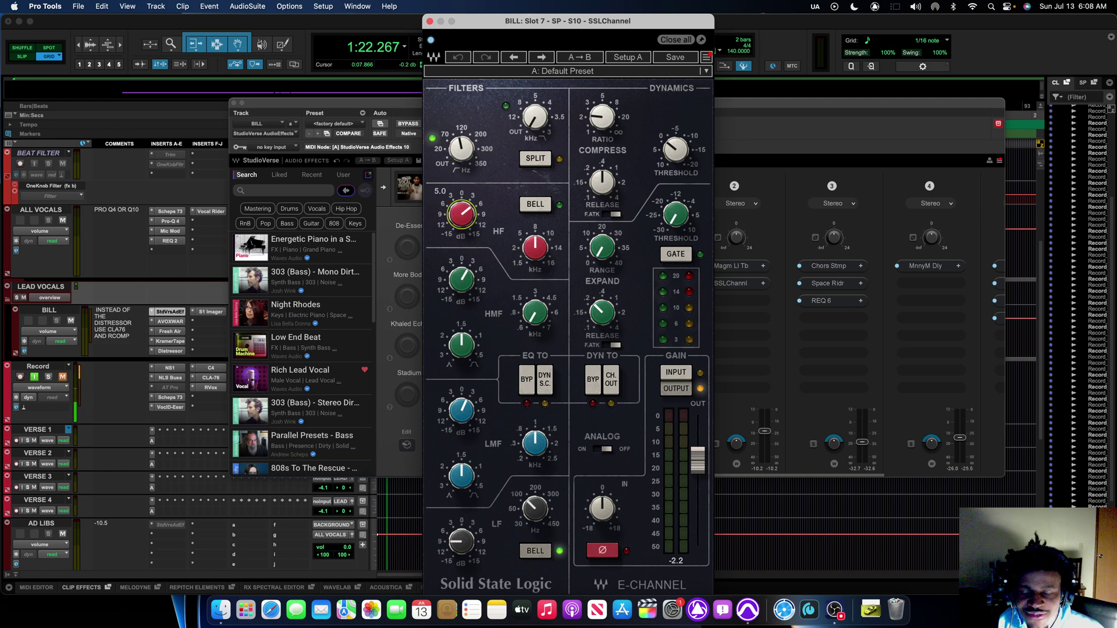
{"action": "left_click", "coordinate": [537, 249]}
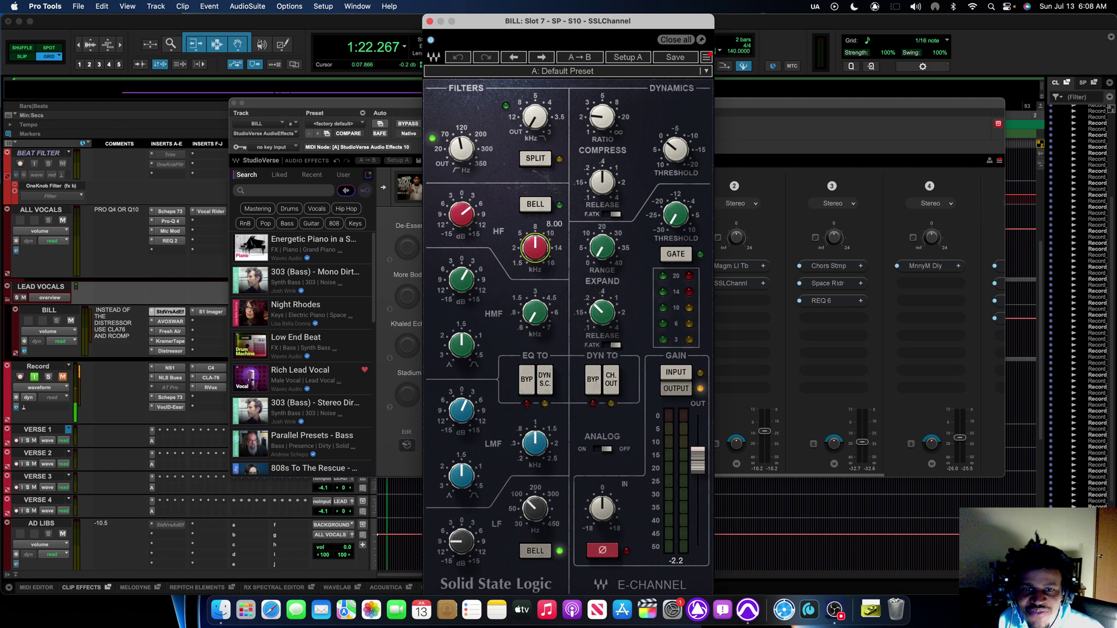
{"action": "left_click", "coordinate": [602, 119]}
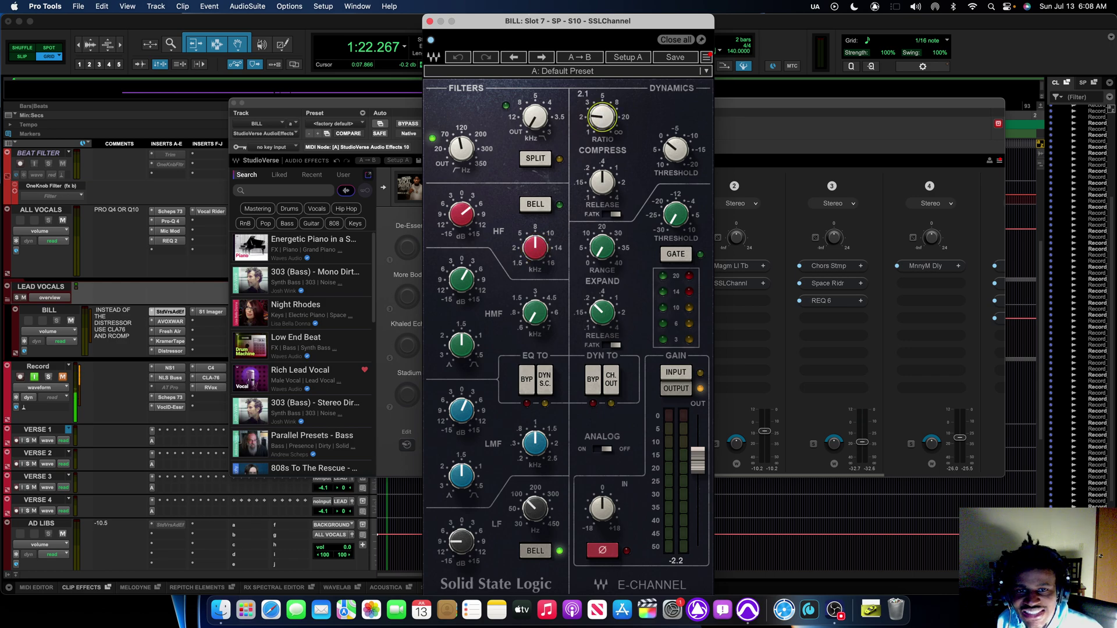
{"action": "left_click", "coordinate": [686, 154]}
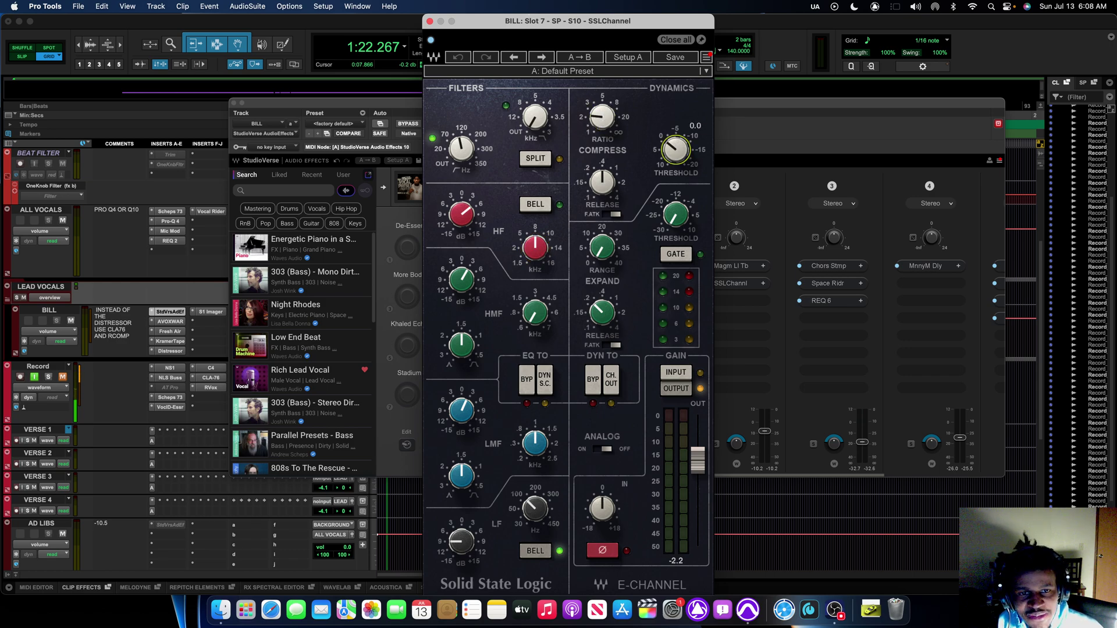
{"action": "left_click", "coordinate": [602, 182]}
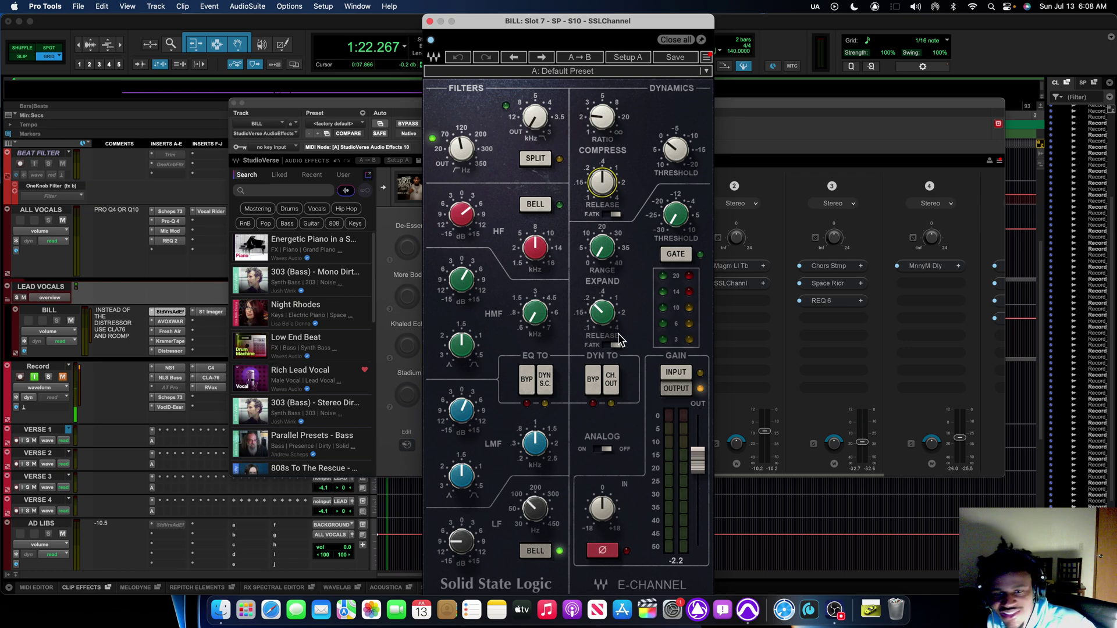
Step: Examine the SSLChannel's HMF, LMF and LF equalizer bands and the expander's release
{"action": "left_click", "coordinate": [462, 280]}
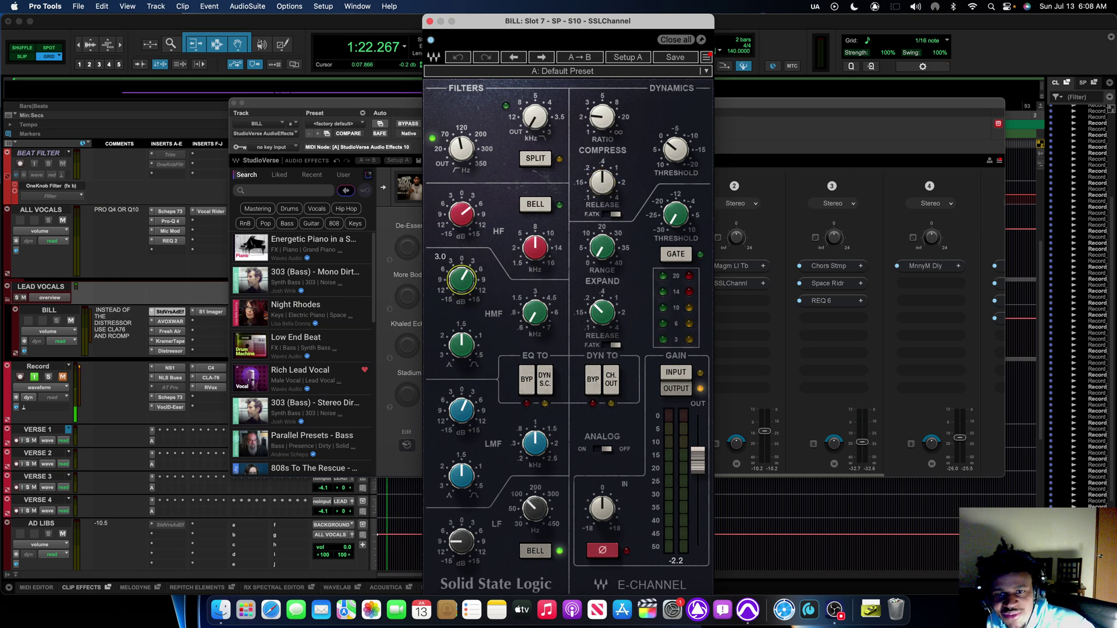
{"action": "left_click", "coordinate": [535, 314]}
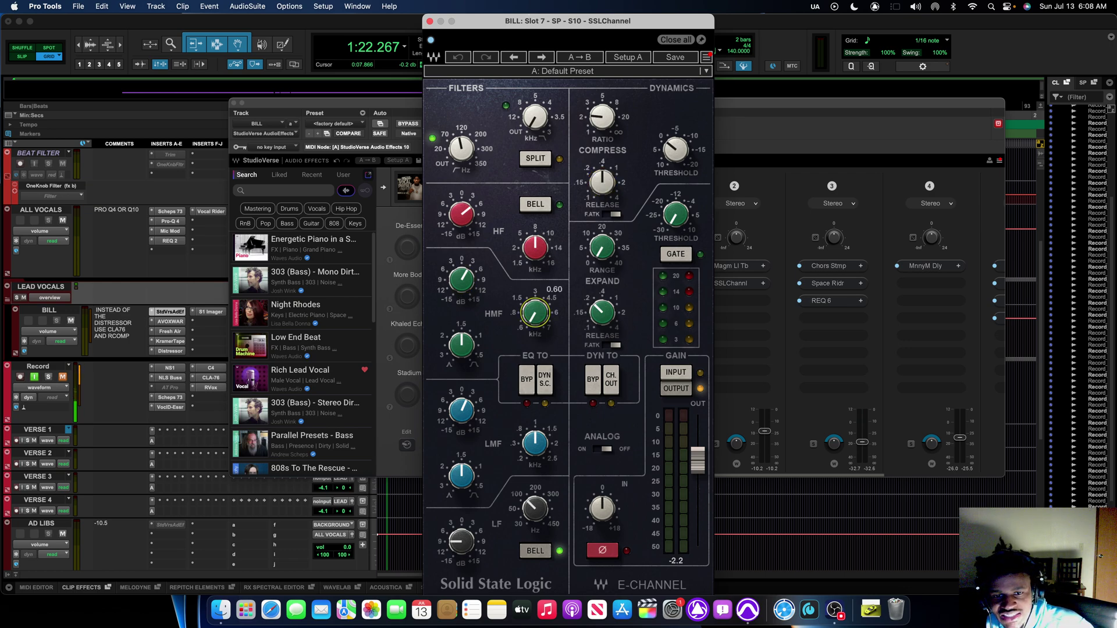
{"action": "left_click", "coordinate": [462, 343]}
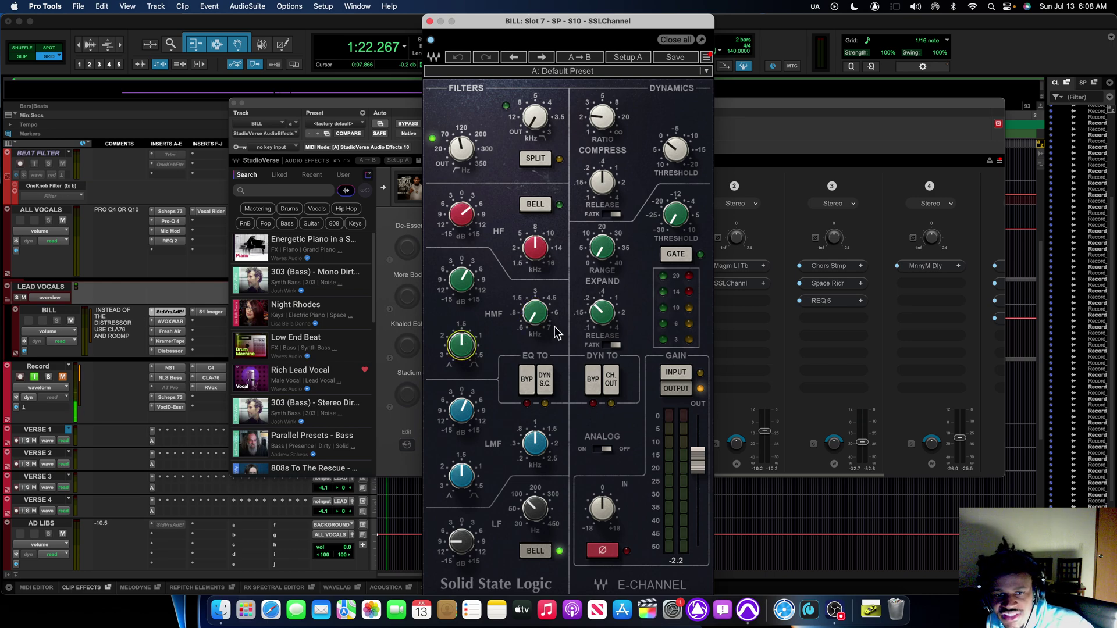
{"action": "left_click", "coordinate": [602, 312]}
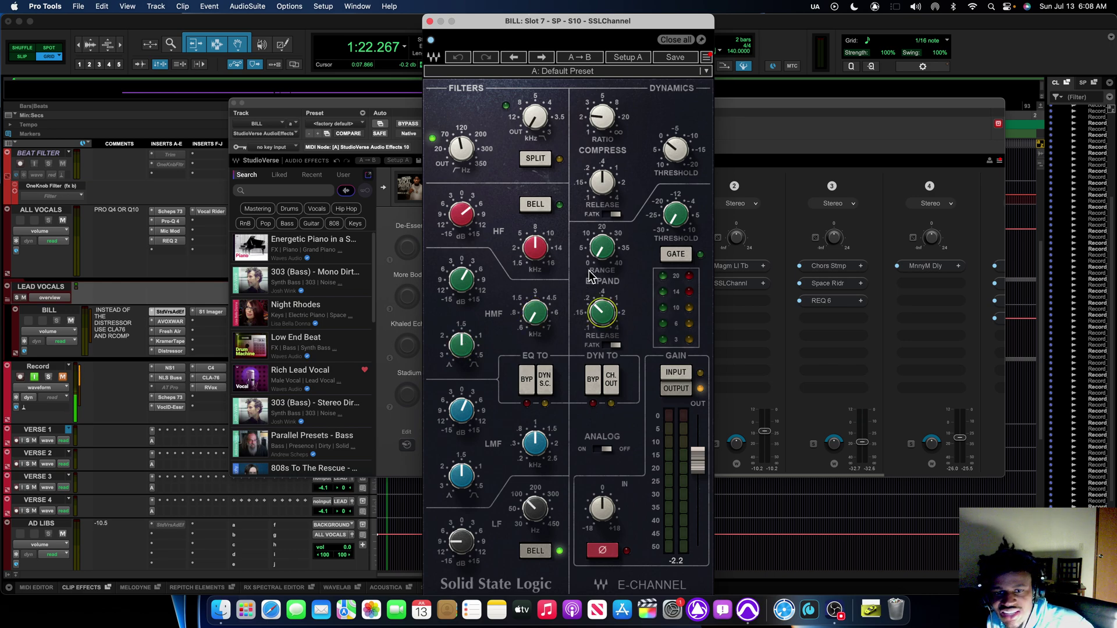
{"action": "left_click", "coordinate": [462, 415]}
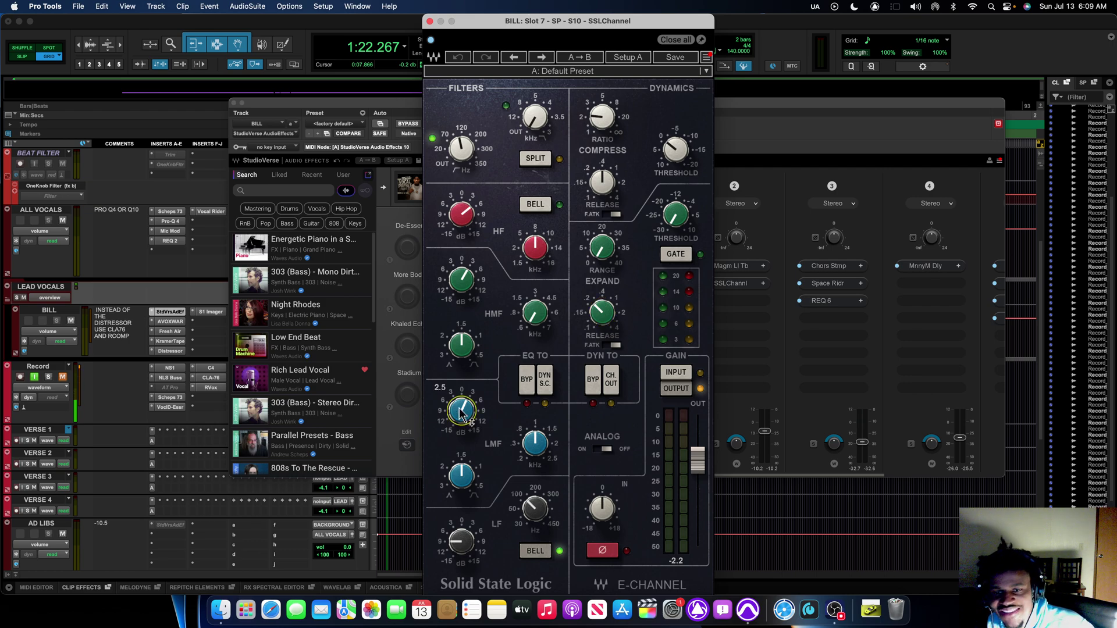
{"action": "left_click", "coordinate": [527, 446]}
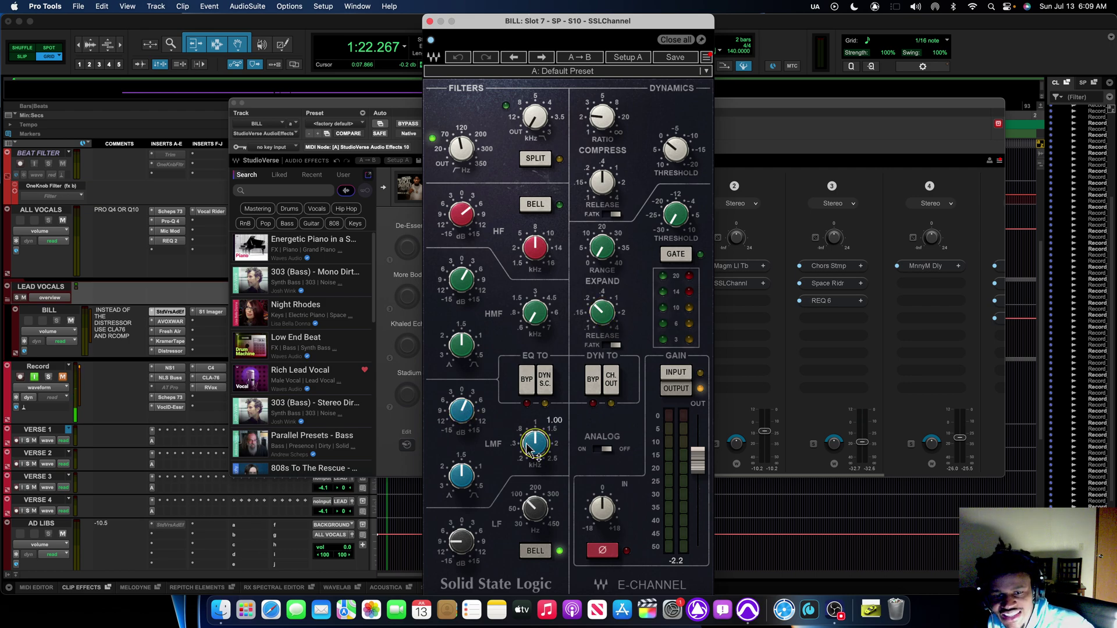
{"action": "left_click", "coordinate": [469, 479]}
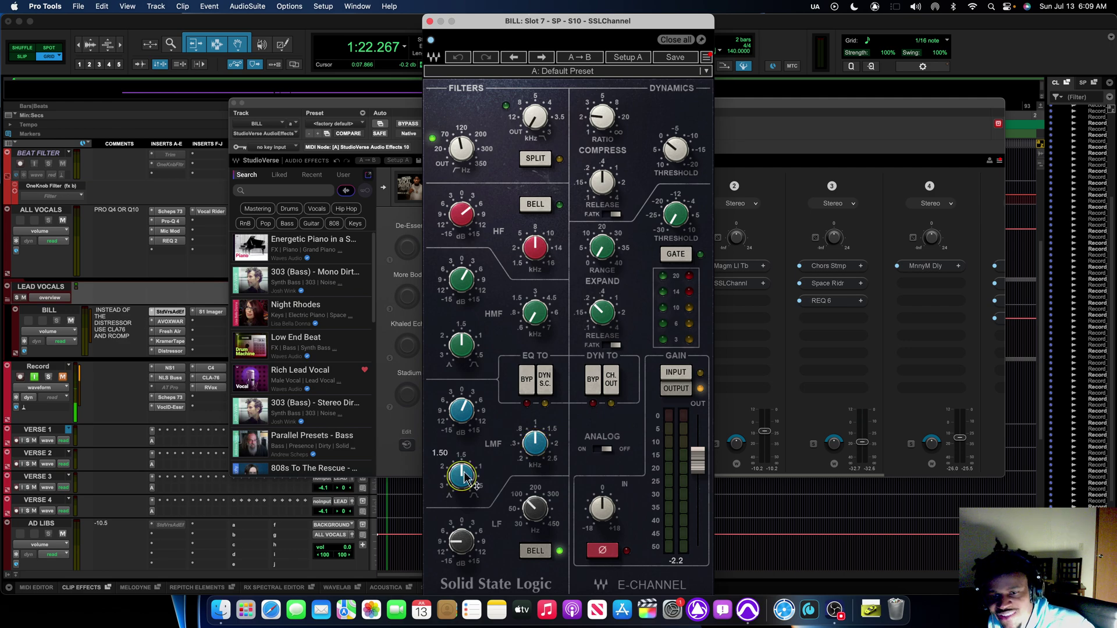
{"action": "left_click", "coordinate": [466, 544]}
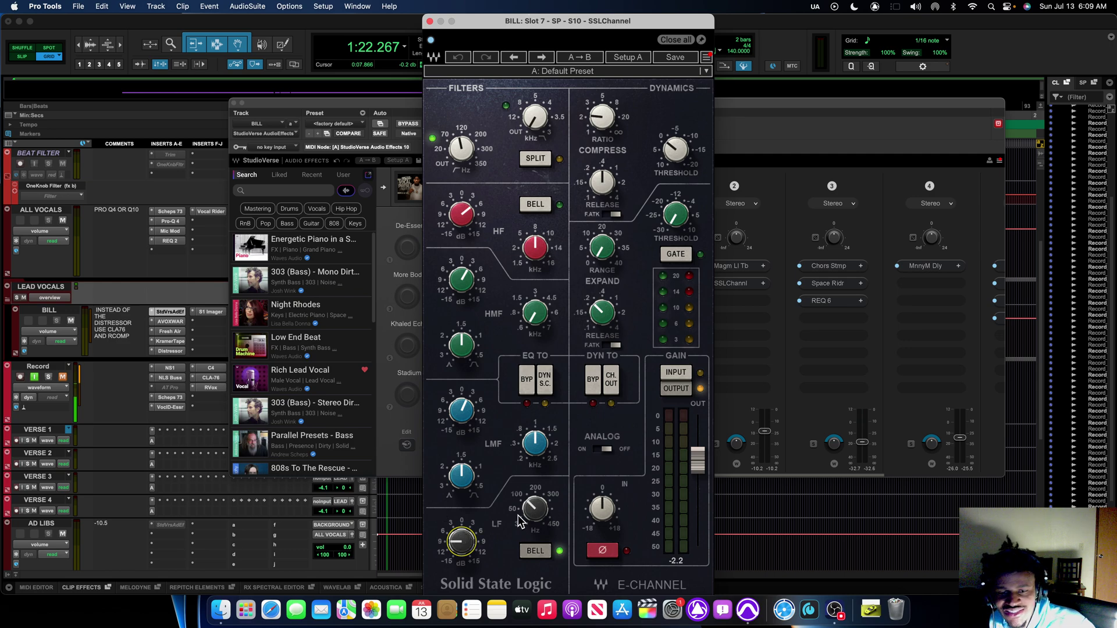
{"action": "mouse_move", "coordinate": [530, 515]}
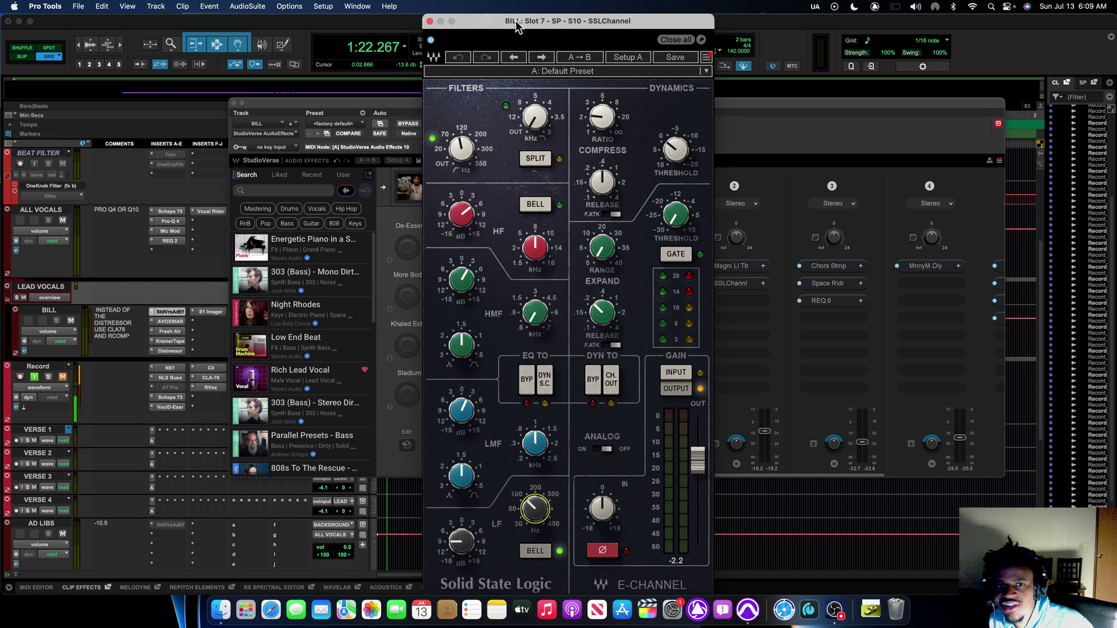
Step: Move the SSLChannel window clear of the parallel splits, point out its HF gain, and close the window
{"action": "left_click_drag", "start_coordinate": [516, 20], "coordinate": [298, 26]}
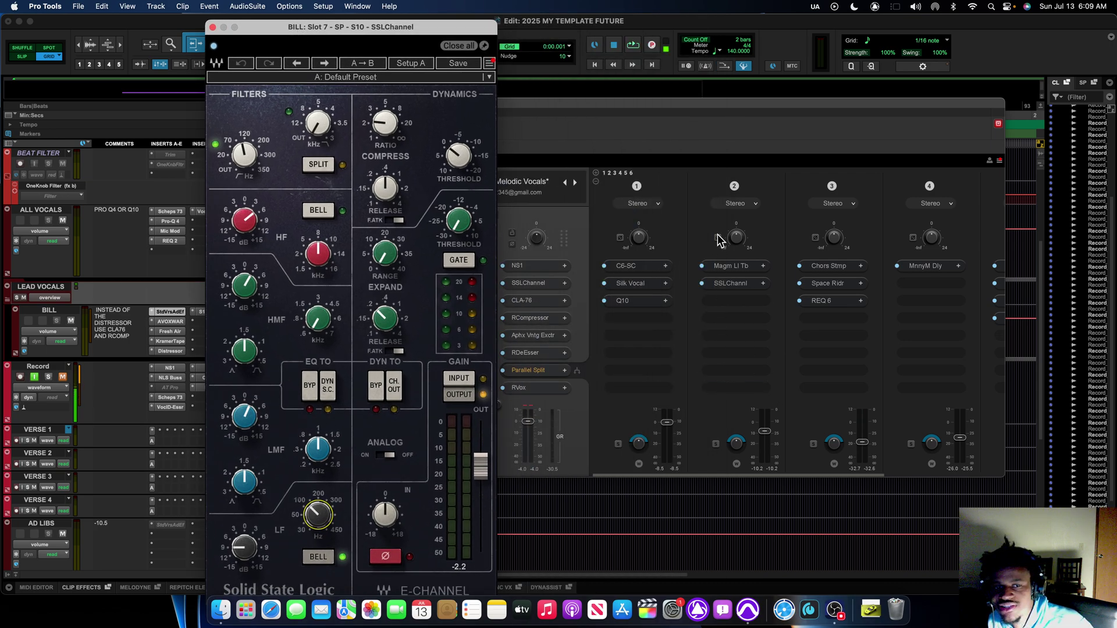
{"action": "left_click", "coordinate": [252, 231]}
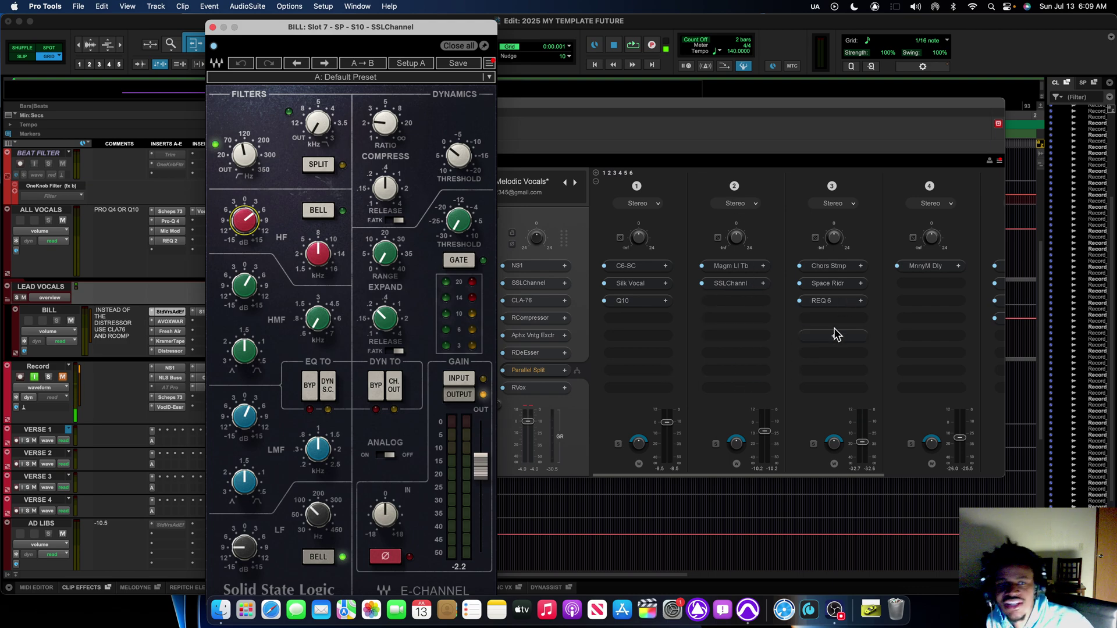
{"action": "left_click", "coordinate": [213, 27]}
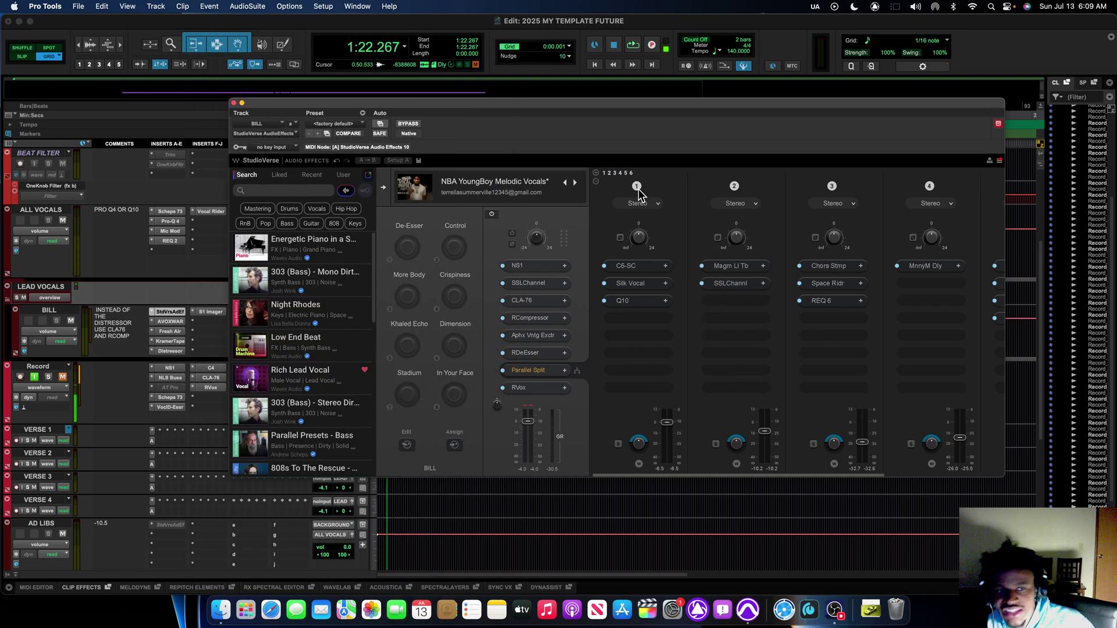
Step: Open the chorus stomp in the third parallel split, check its depth and rate, and close it
{"action": "left_click", "coordinate": [843, 284]}
{"action": "left_click", "coordinate": [839, 264]}
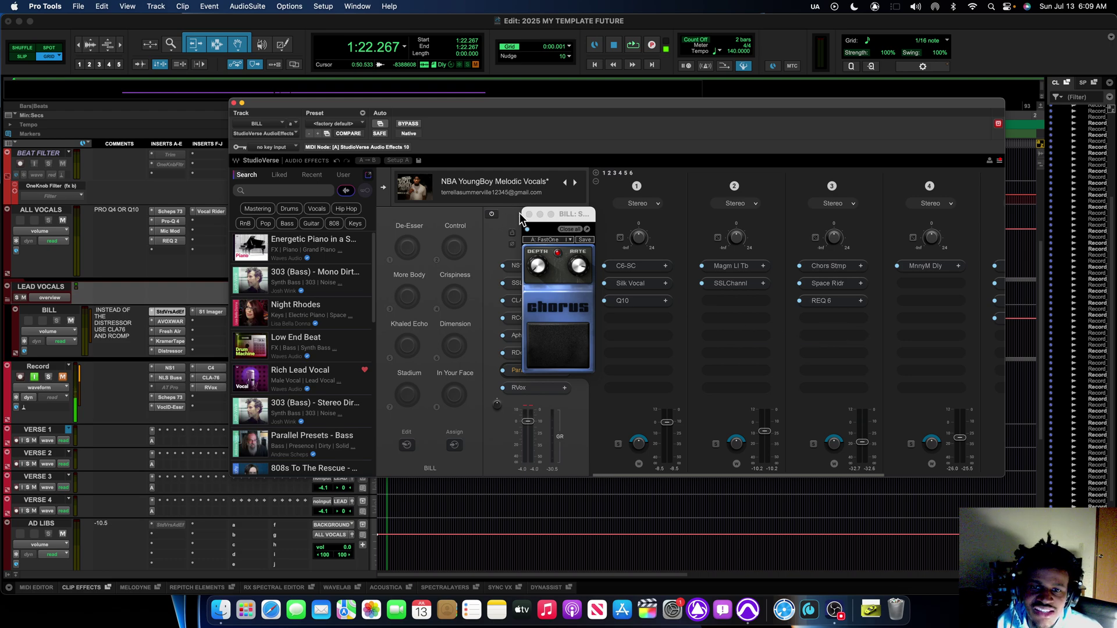
{"action": "left_click", "coordinate": [529, 214]}
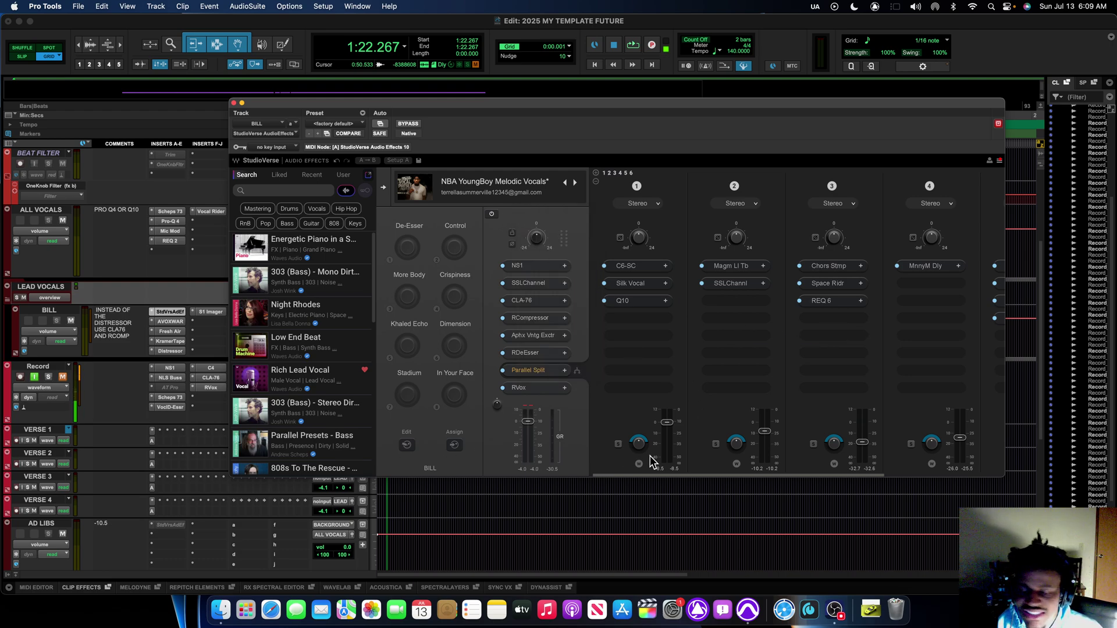
Step: Play the session and audition the third parallel split by soloing and unsoloing it, then muting and unmuting it
{"action": "key", "text": "space"}
{"action": "left_click", "coordinate": [814, 445]}
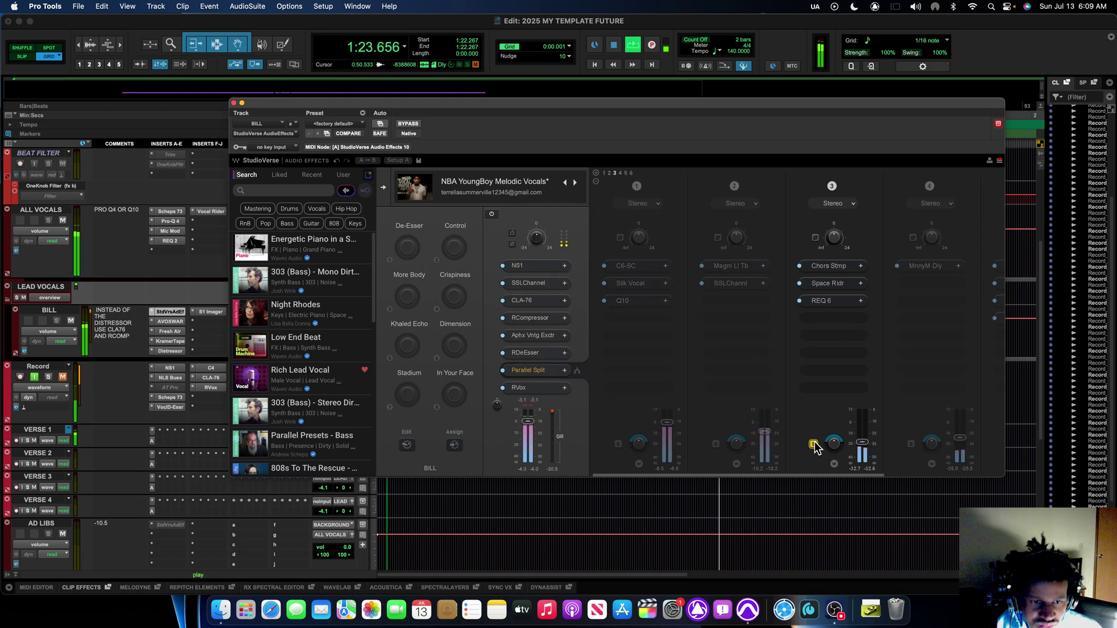
{"action": "left_click", "coordinate": [814, 445]}
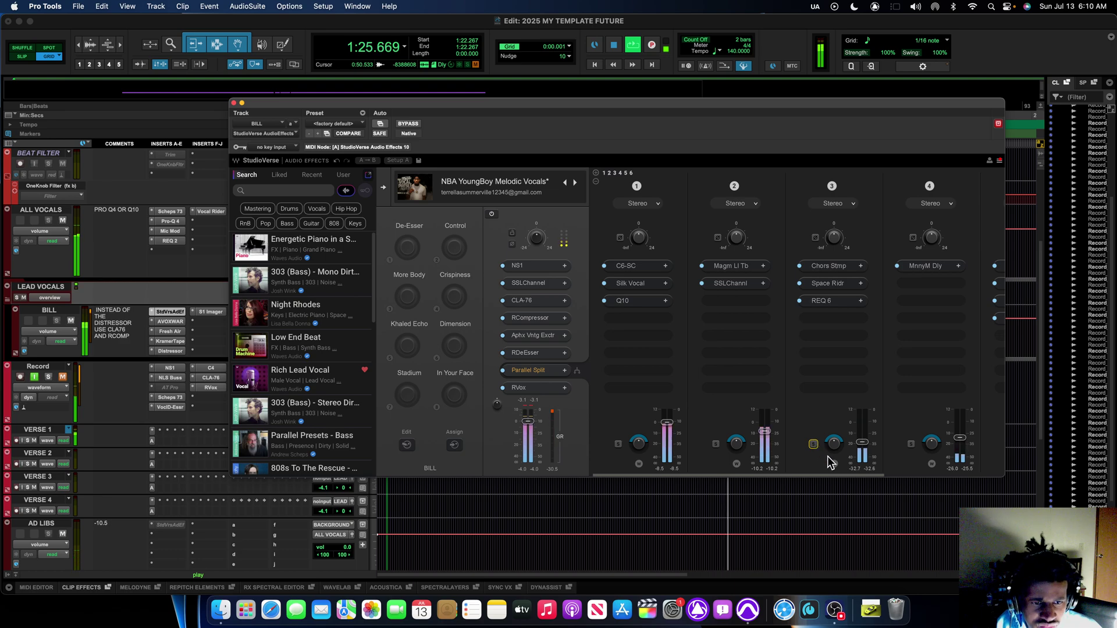
{"action": "left_click", "coordinate": [835, 465]}
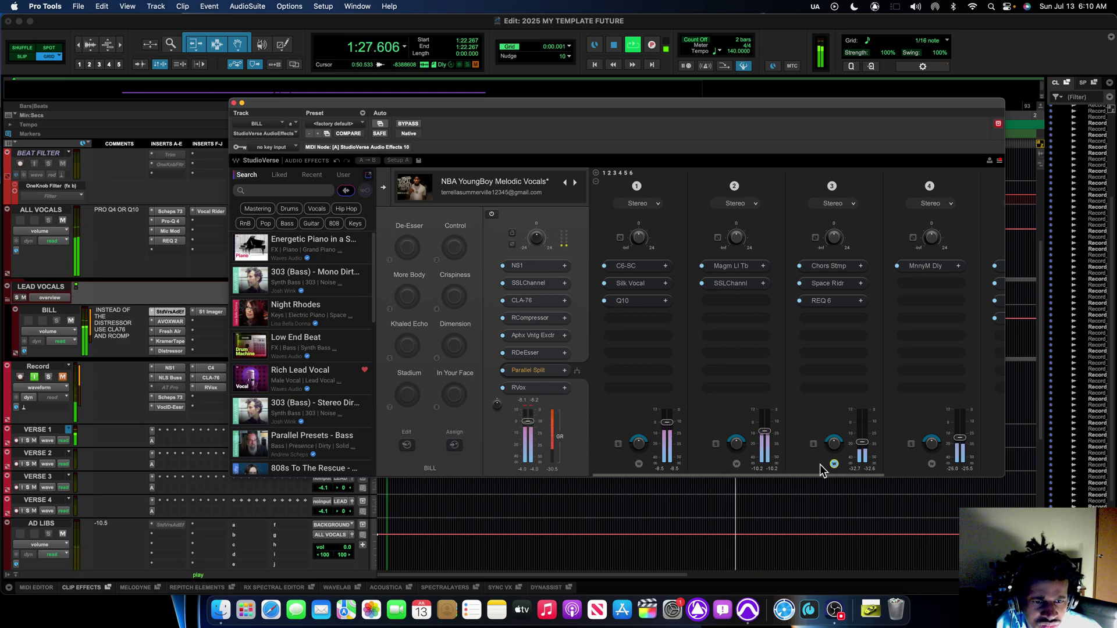
{"action": "left_click", "coordinate": [834, 465]}
Step: Lower the third parallel split's fader to -inf during playback, restore its level, and stop playback
{"action": "left_click_drag", "start_coordinate": [862, 443], "coordinate": [862, 464]}
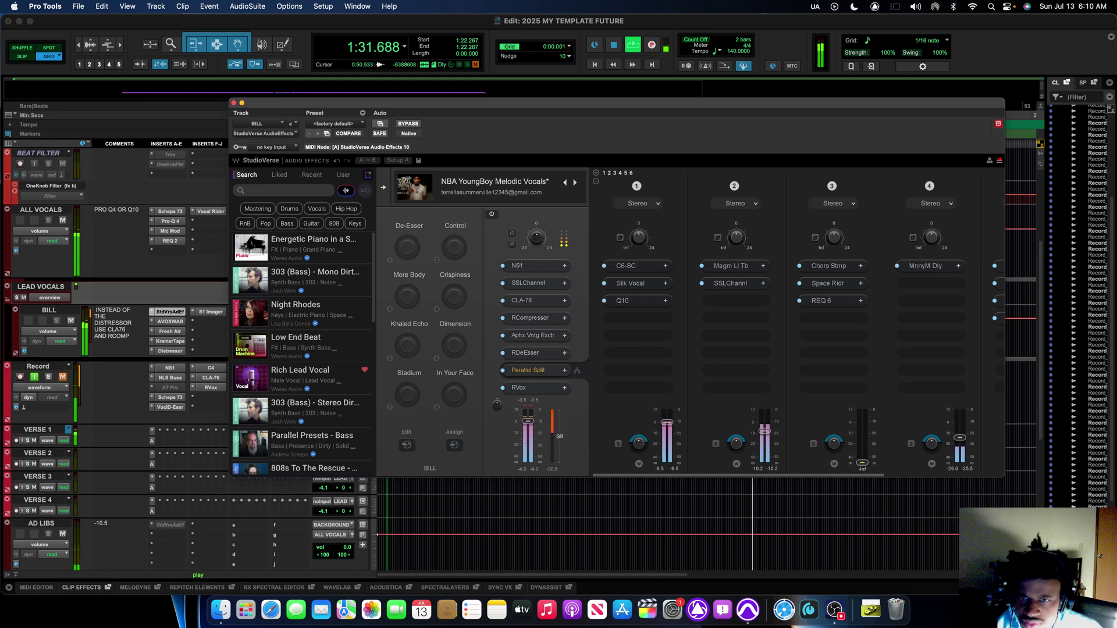
{"action": "mouse_move", "coordinate": [863, 463]}
{"action": "left_mouse_down"}
{"action": "mouse_move", "coordinate": [863, 414]}
{"action": "mouse_move", "coordinate": [862, 445]}
{"action": "left_mouse_up"}
{"action": "key", "text": "space"}
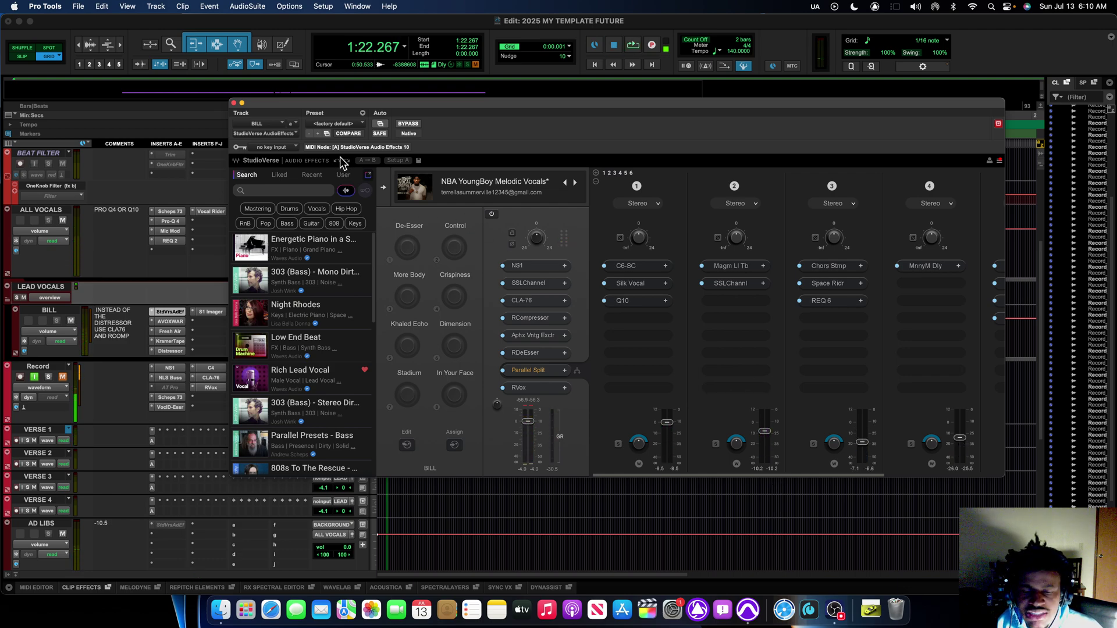
Step: Open Space Rider in the third parallel split, review its chorus, reverb and output settings, and close it
{"action": "left_click", "coordinate": [830, 282]}
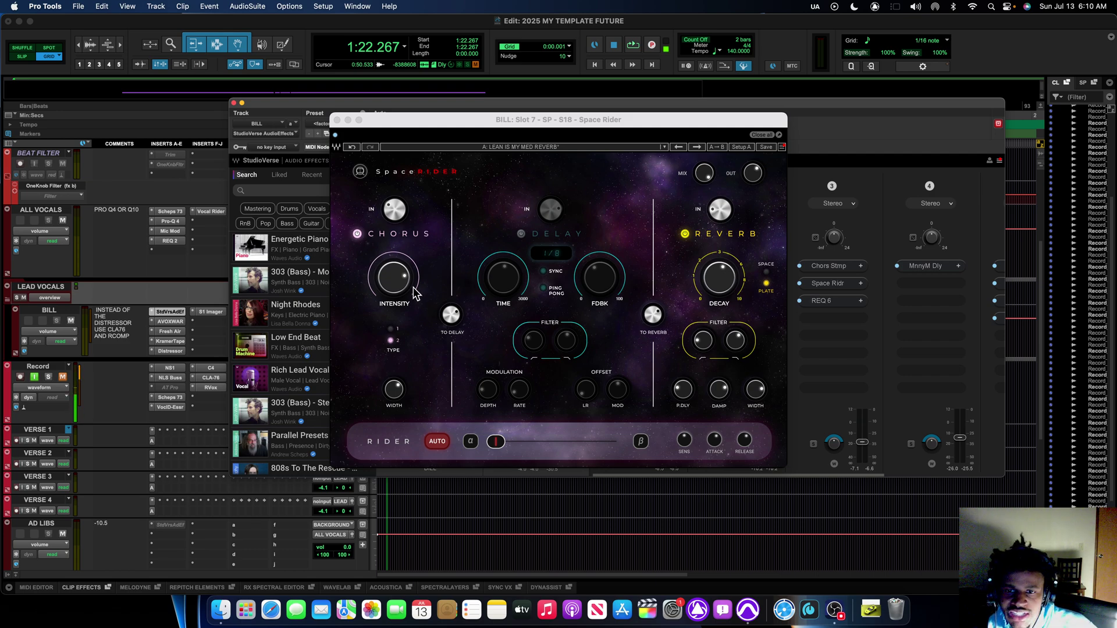
{"action": "left_click", "coordinate": [393, 279]}
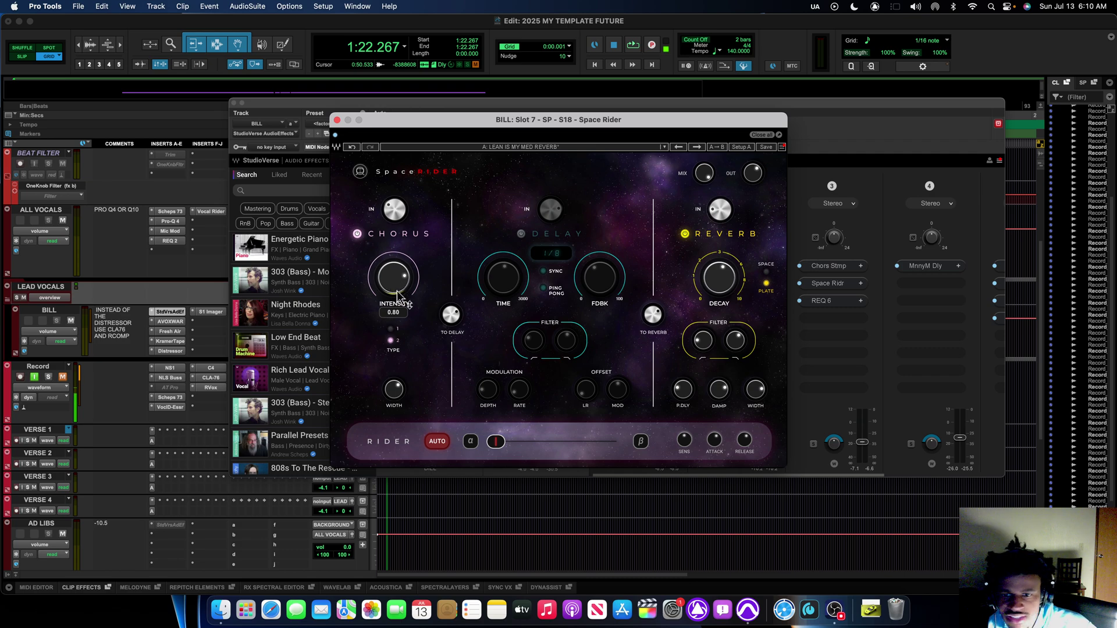
{"action": "left_click", "coordinate": [394, 393]}
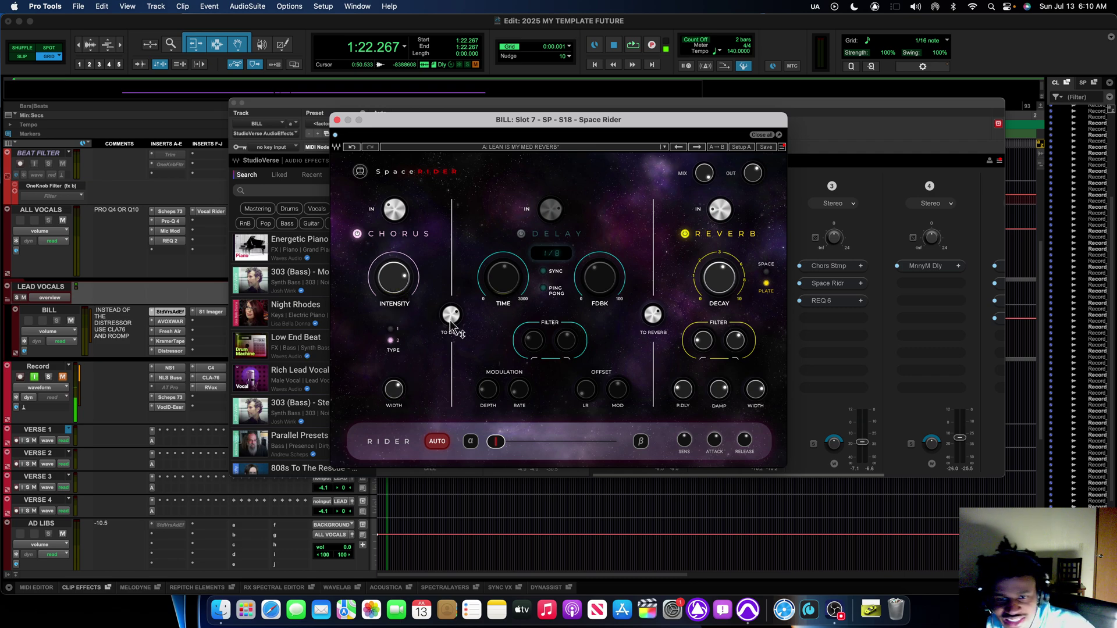
{"action": "left_click", "coordinate": [394, 210]}
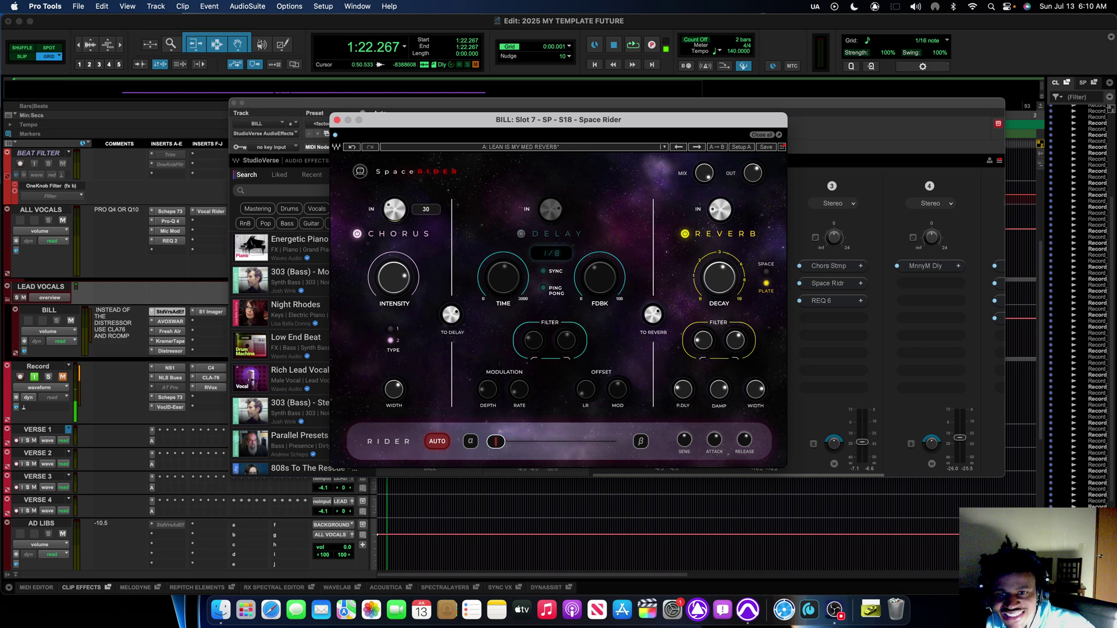
{"action": "mouse_move", "coordinate": [653, 319]}
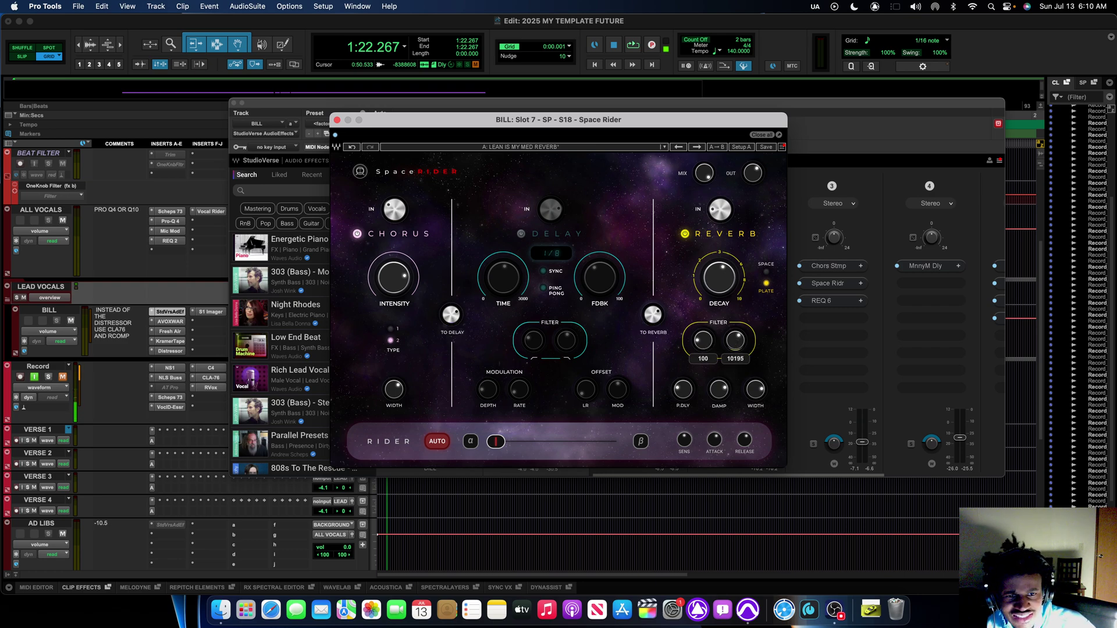
{"action": "left_click", "coordinate": [720, 210]}
{"action": "mouse_move", "coordinate": [753, 174]}
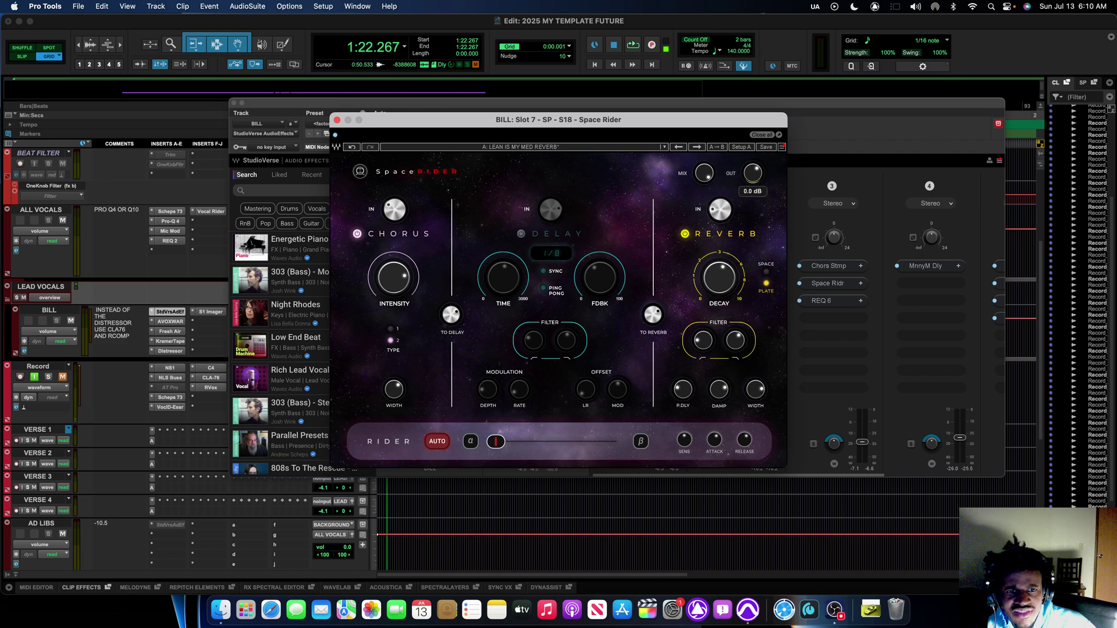
{"action": "mouse_move", "coordinate": [755, 390]}
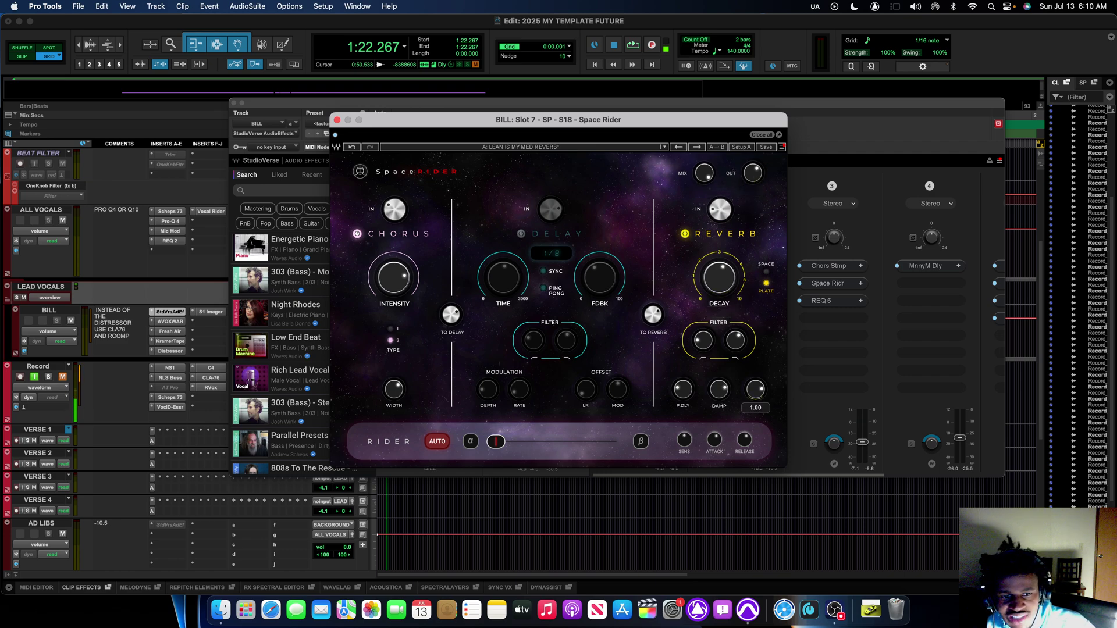
{"action": "mouse_move", "coordinate": [683, 393]}
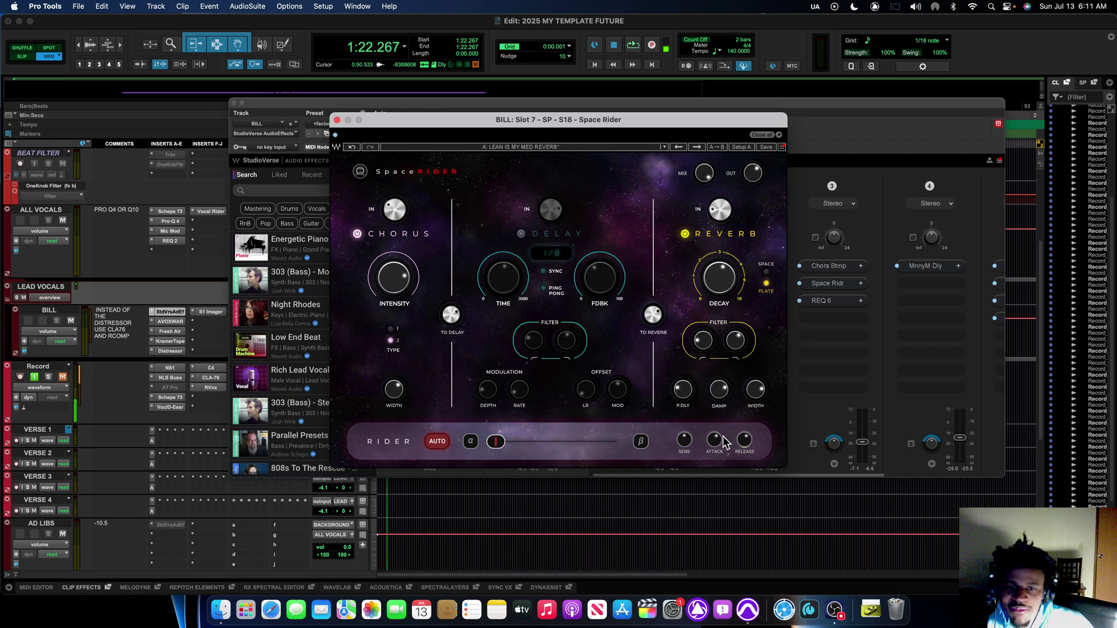
{"action": "left_click", "coordinate": [337, 120]}
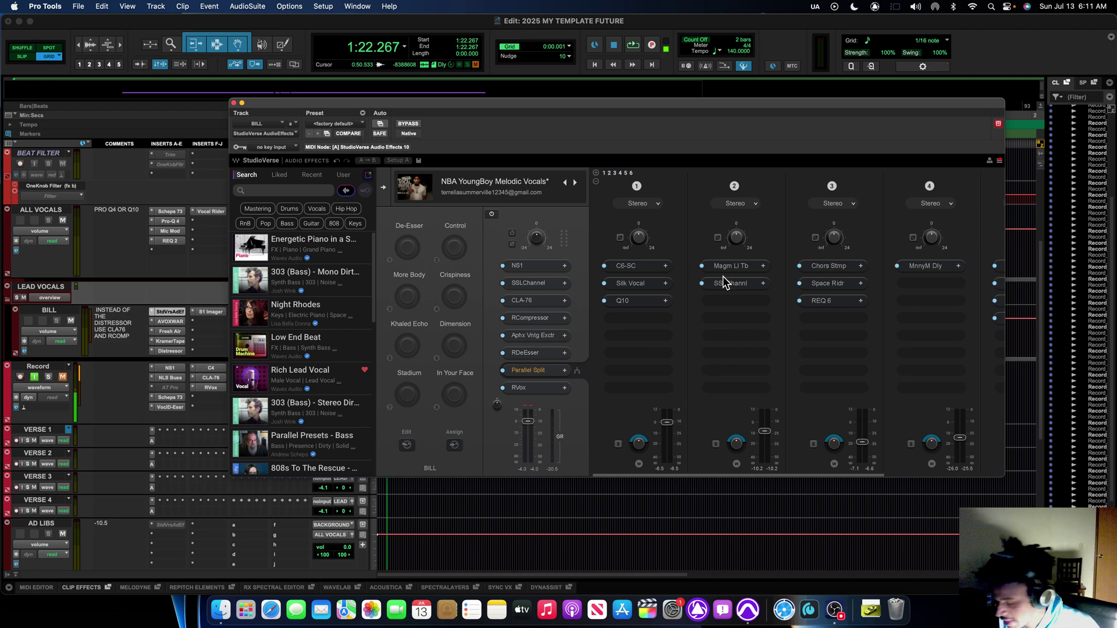
Step: Reopen the third parallel split's chorus stomp, recheck its depth and rate, and close it
{"action": "left_click", "coordinate": [830, 267]}
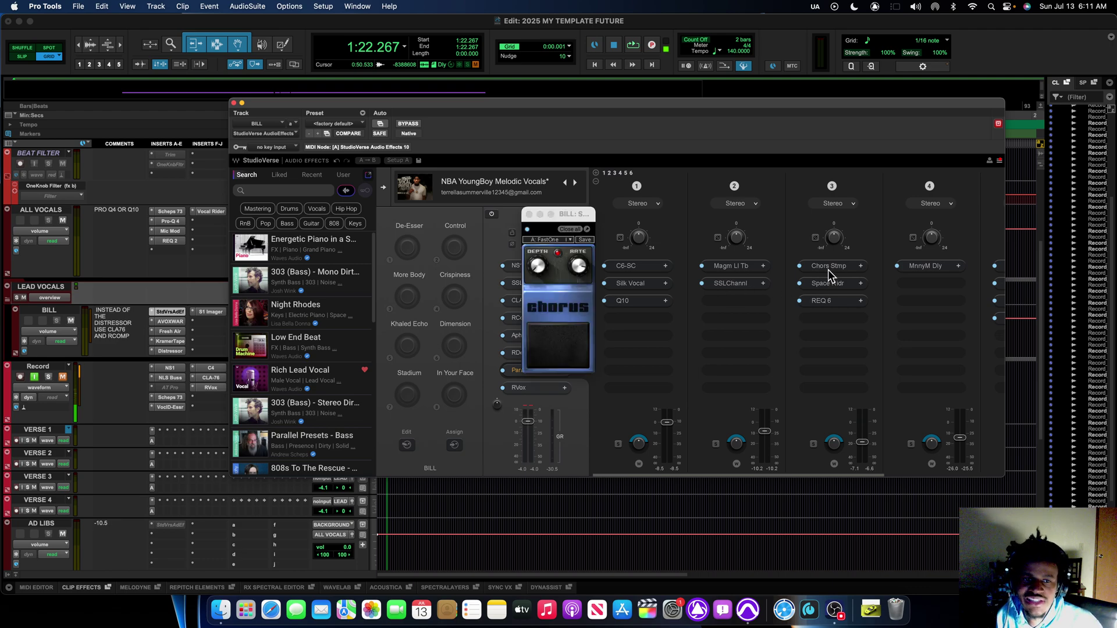
{"action": "left_click", "coordinate": [532, 270]}
{"action": "left_click", "coordinate": [575, 267]}
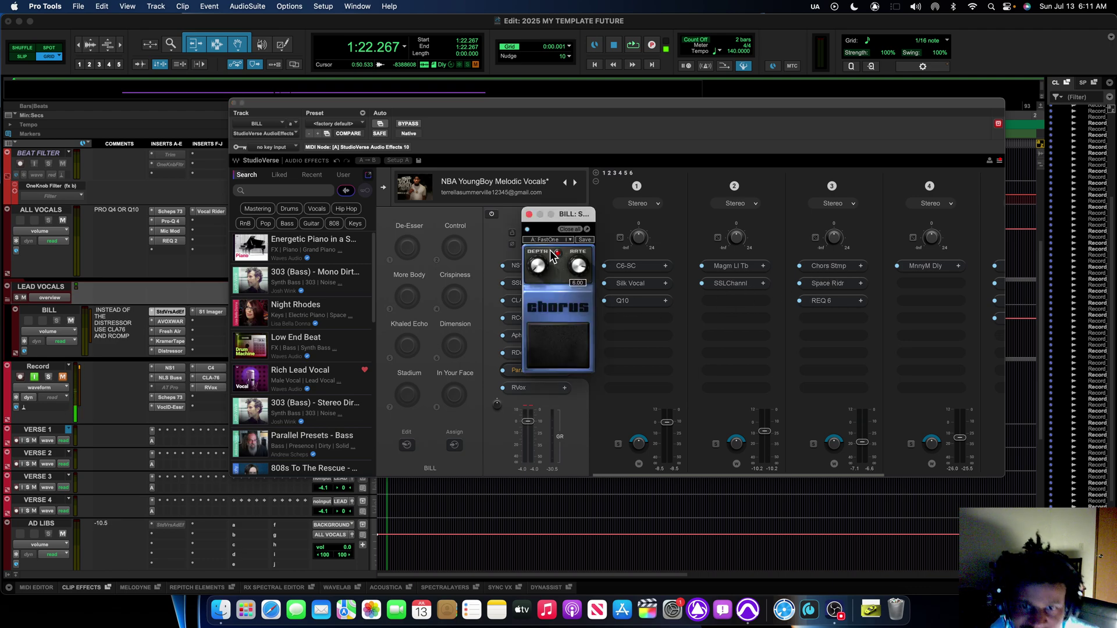
{"action": "left_click", "coordinate": [529, 215]}
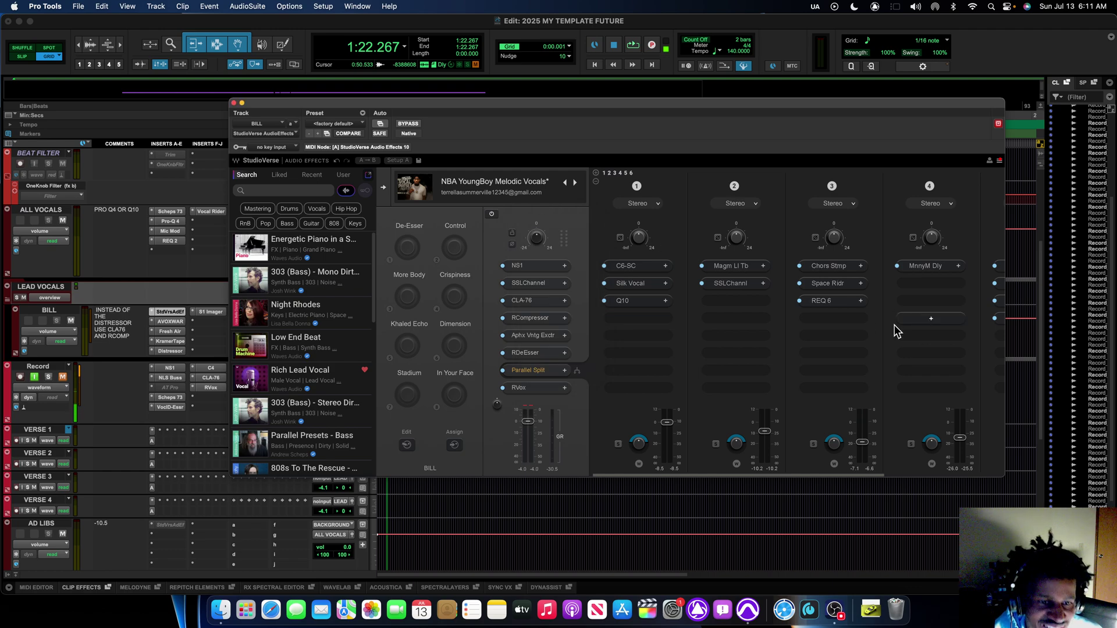
Step: Open REQ 6 in the third parallel split, inspect bands 1, 3, 5 and 6, and close it
{"action": "left_click", "coordinate": [844, 303]}
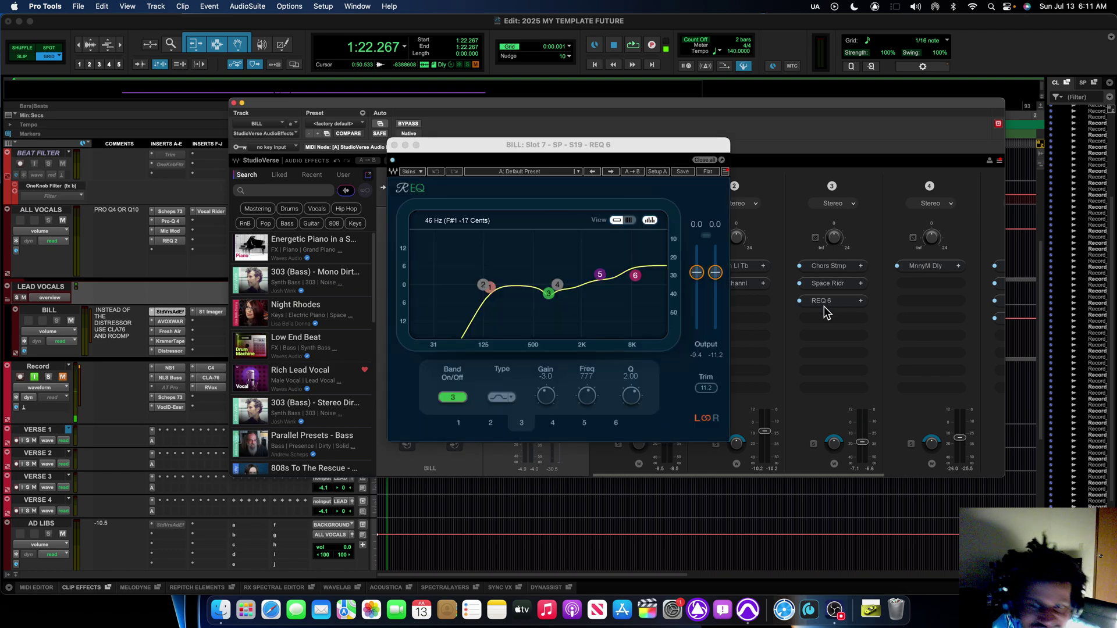
{"action": "left_click", "coordinate": [492, 288]}
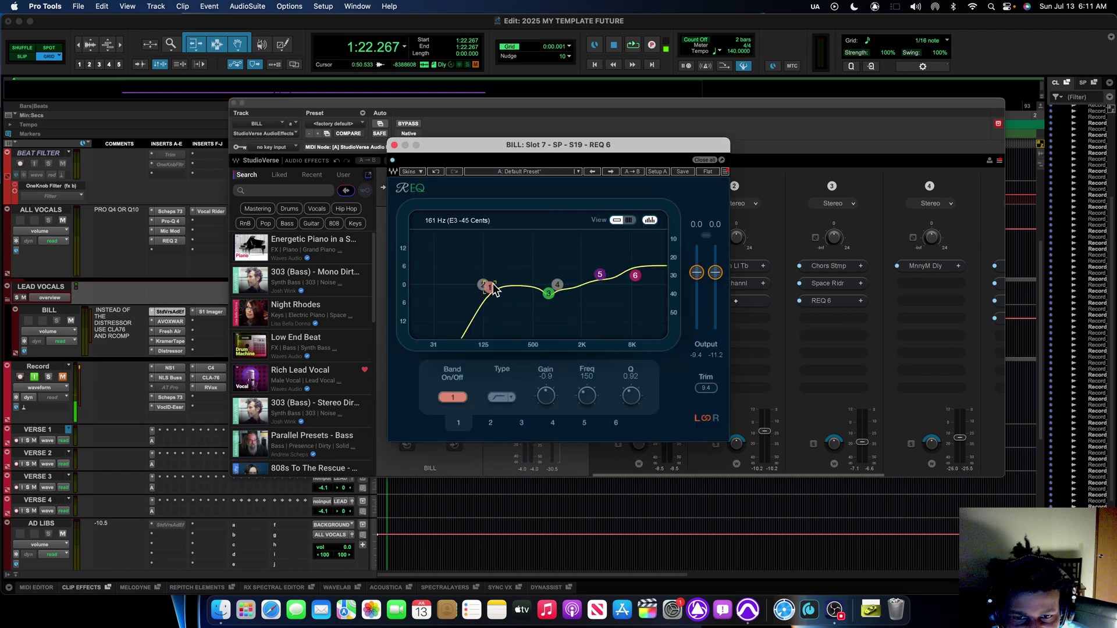
{"action": "left_click", "coordinate": [549, 294]}
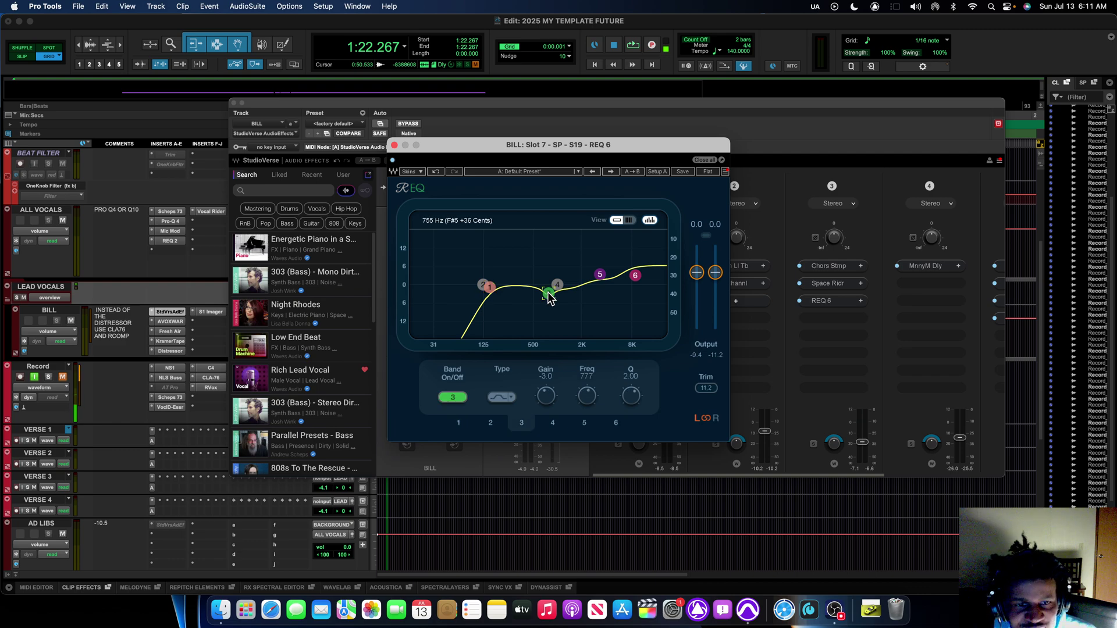
{"action": "left_click", "coordinate": [600, 275]}
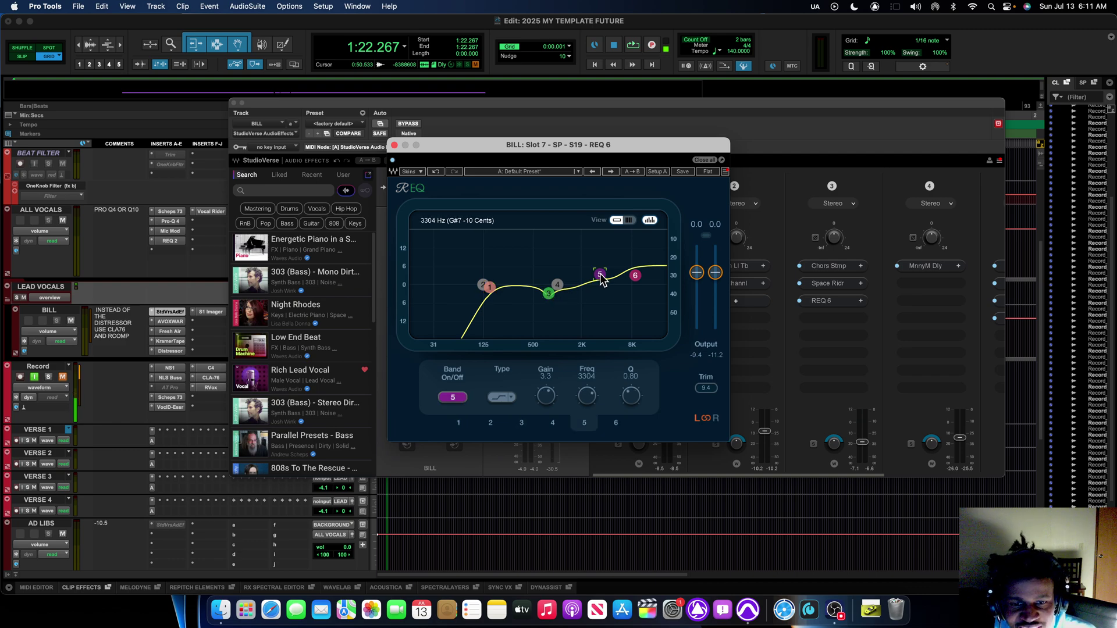
{"action": "left_click", "coordinate": [635, 276]}
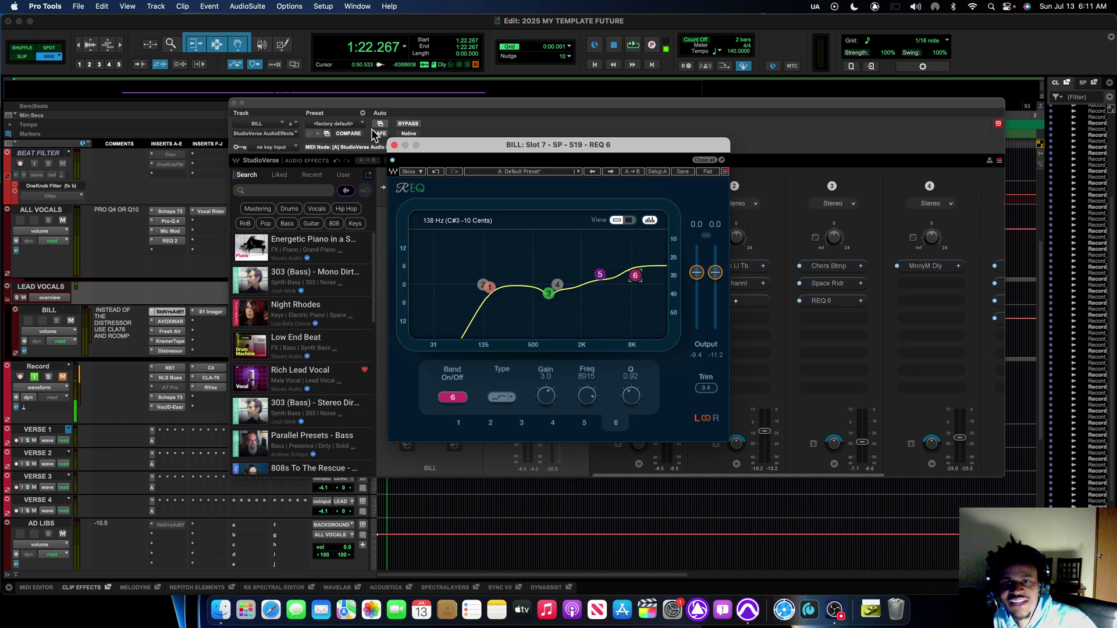
{"action": "left_click", "coordinate": [394, 145]}
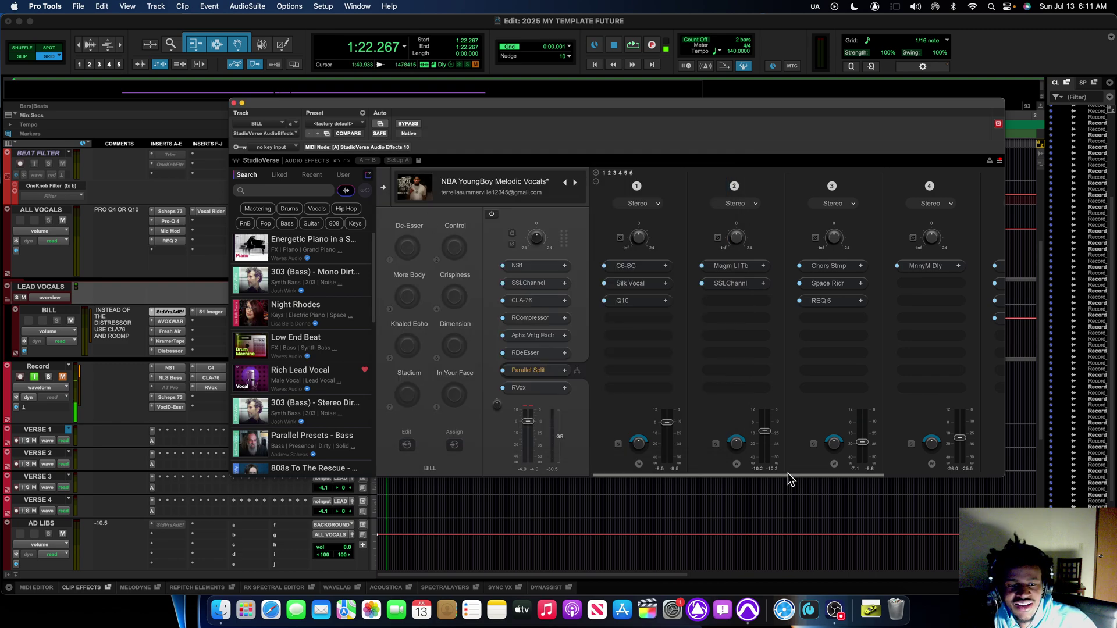
Step: Open MannyM Delay in the fourth parallel split, move its window clear of the splits, and examine its delay and distortion controls
{"action": "left_click_drag", "start_coordinate": [790, 479], "coordinate": [912, 479]}
{"action": "left_click", "coordinate": [770, 274]}
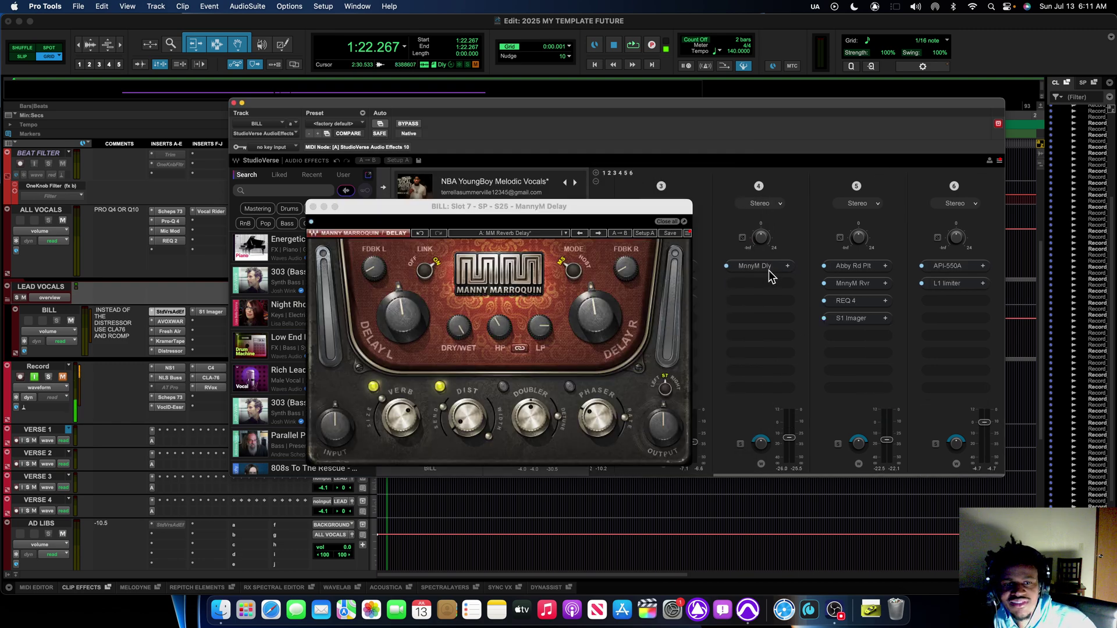
{"action": "left_click_drag", "start_coordinate": [543, 211], "coordinate": [499, 198]}
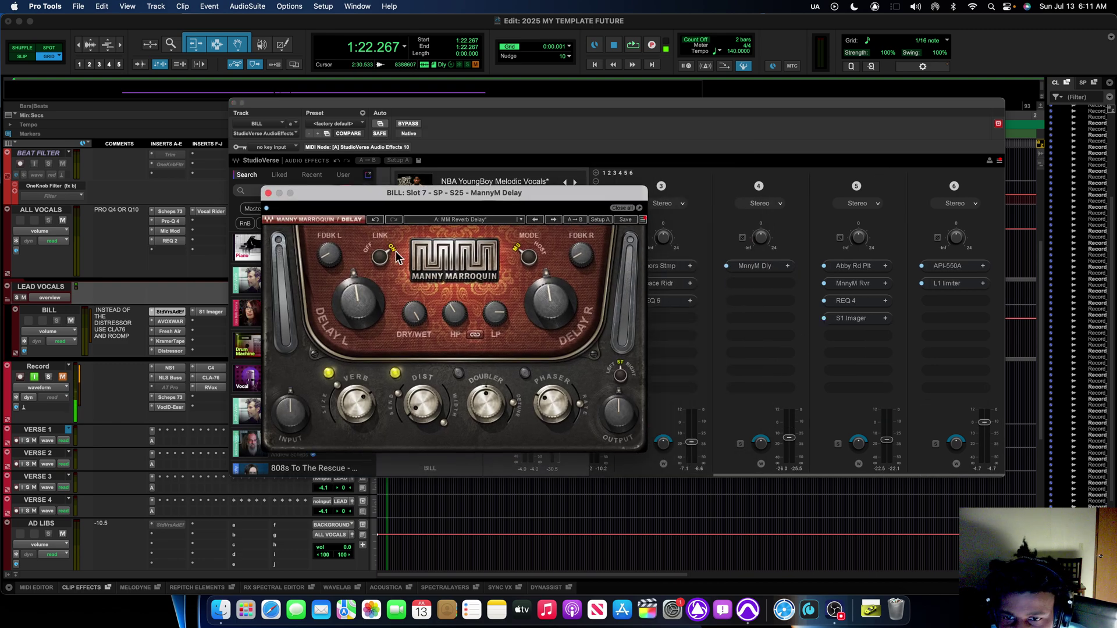
{"action": "mouse_move", "coordinate": [365, 295]}
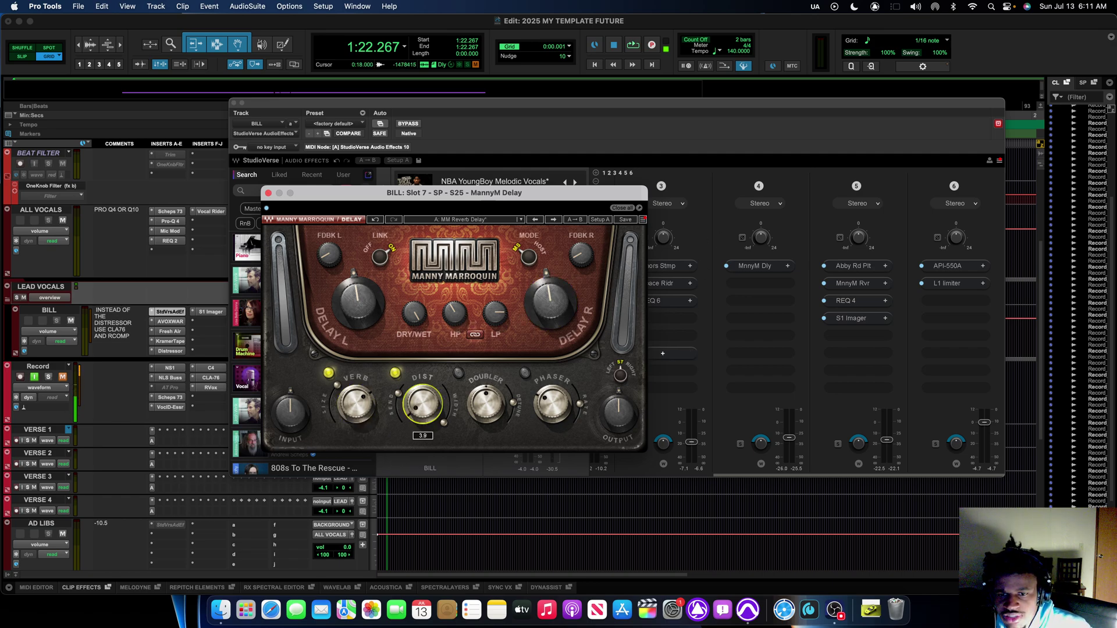
Step: Enlarge the MannyM Delay interface to 150%, review its controls, and close the window
{"action": "left_click", "coordinate": [642, 220]}
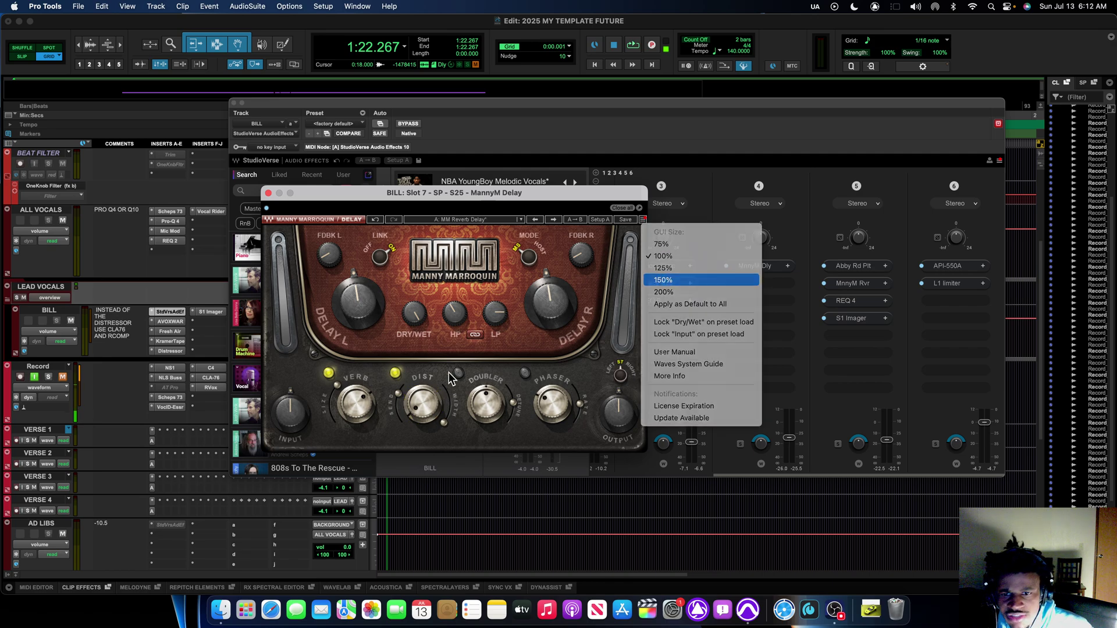
{"action": "left_click", "coordinate": [664, 280]}
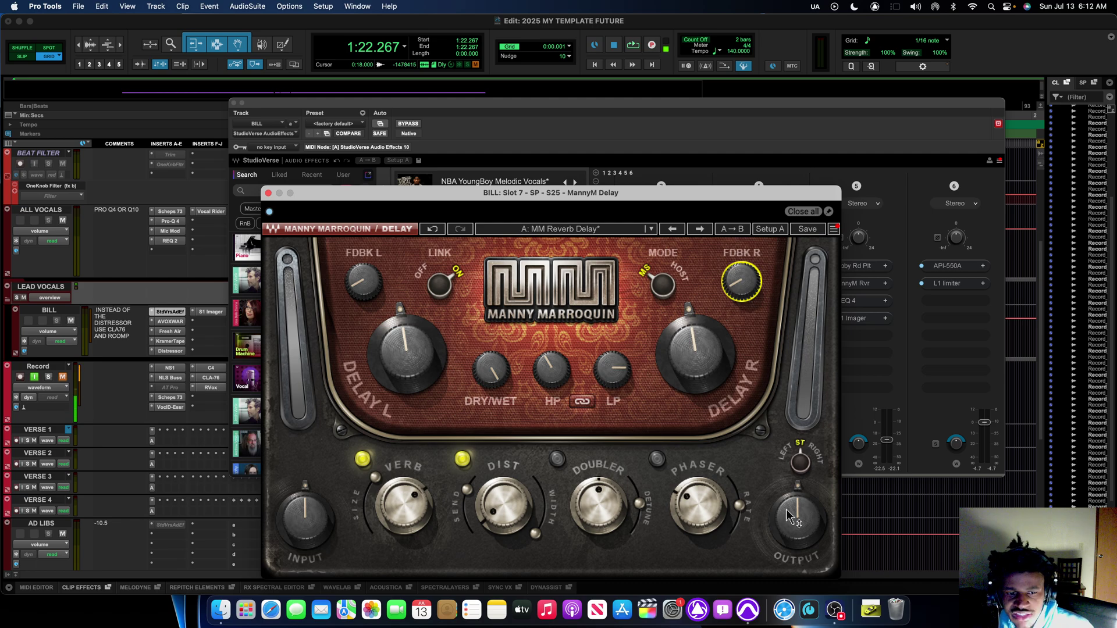
{"action": "left_click", "coordinate": [269, 193]}
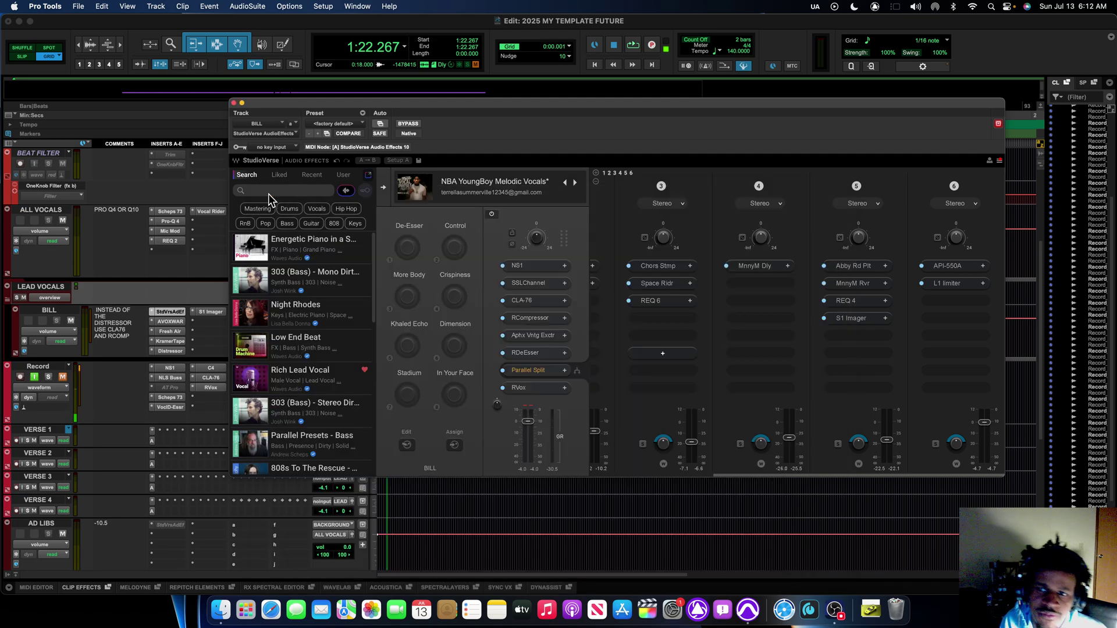
Step: Audition the vocal chain in short bursts, placing the edit cursor at 0:50.400 before replaying, and stop playback
{"action": "key", "text": "space"}
{"action": "left_click", "coordinate": [650, 256]}
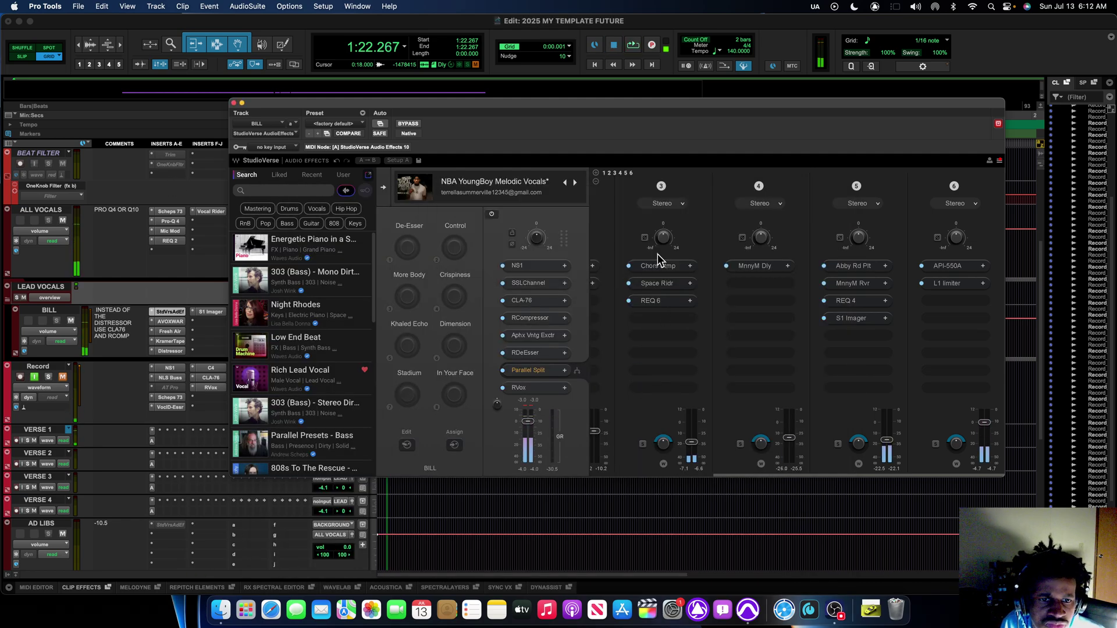
{"action": "key", "text": "space"}
{"action": "left_click", "coordinate": [651, 255]}
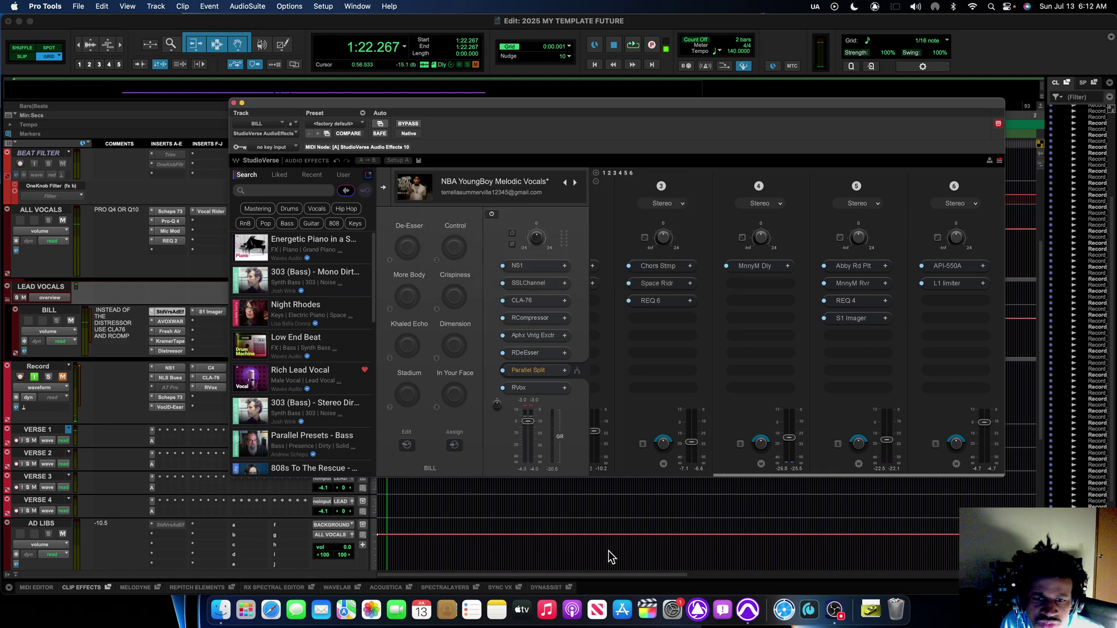
{"action": "left_click", "coordinate": [584, 504]}
{"action": "key", "text": "space"}
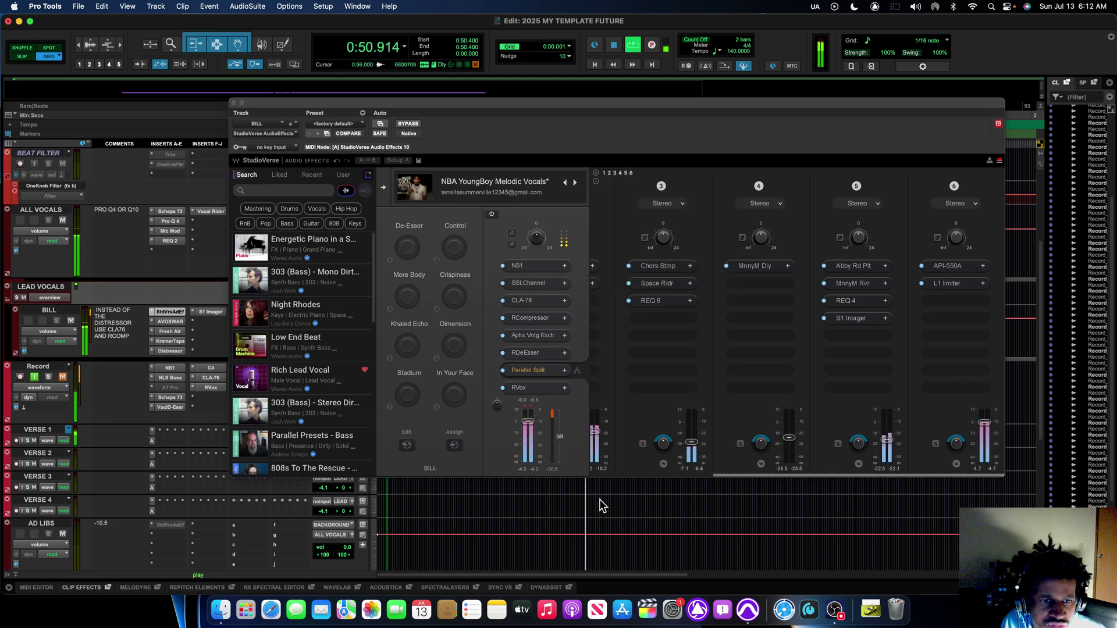
{"action": "left_click", "coordinate": [651, 255]}
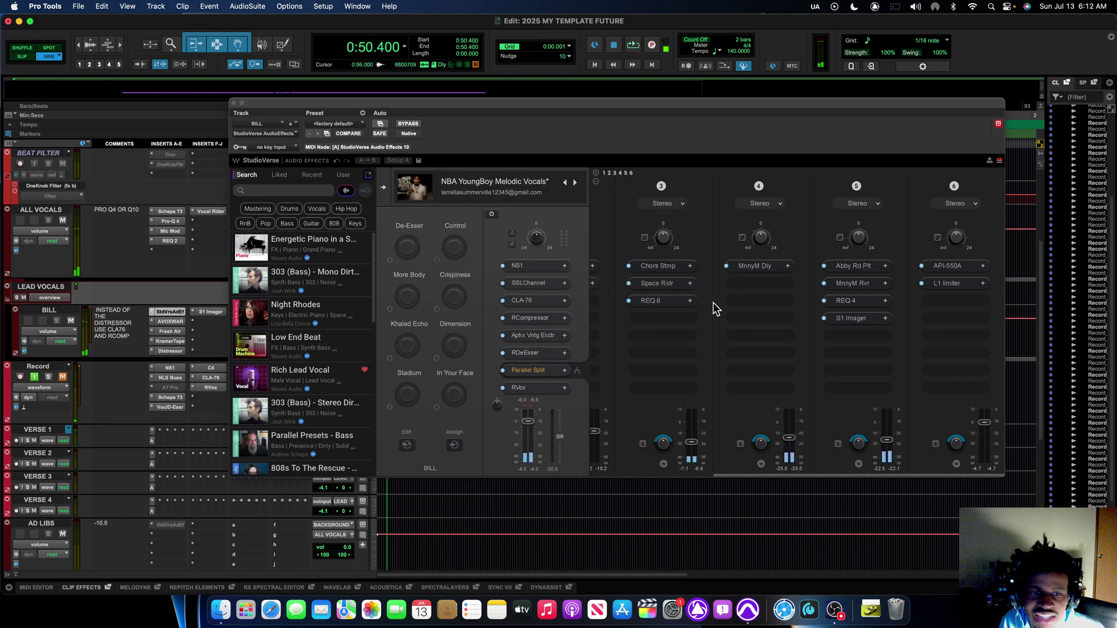
Step: Open Abbey Road Plates in the fifth parallel split, review its plate, predelay, dry/wet, drive, damper and bass cut settings, and close it
{"action": "left_click", "coordinate": [851, 266]}
{"action": "left_click_drag", "start_coordinate": [575, 243], "coordinate": [569, 126]}
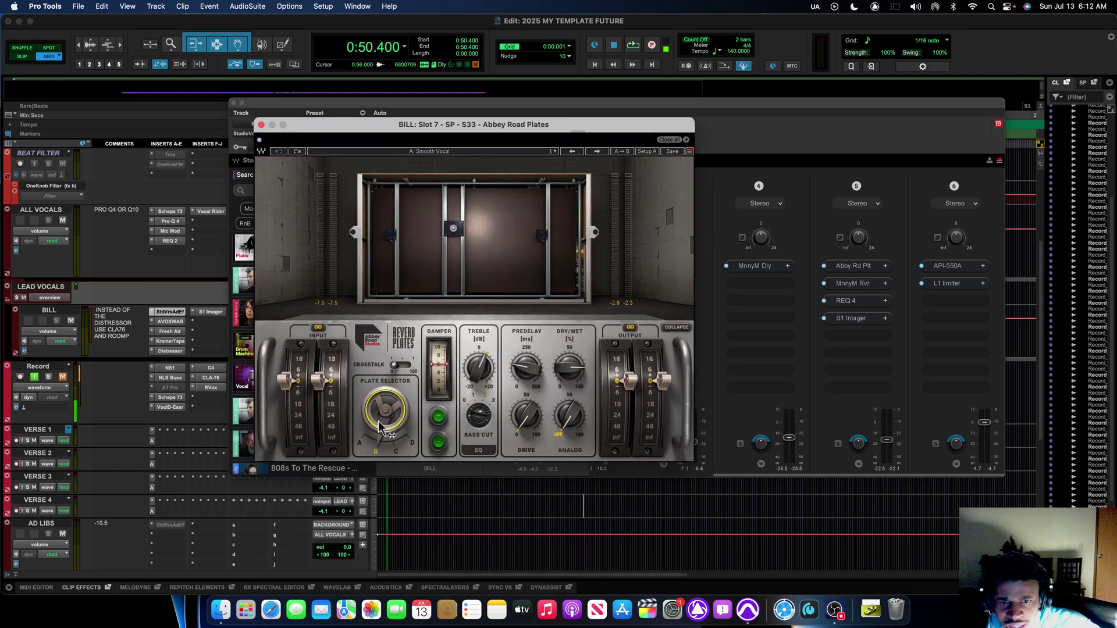
{"action": "mouse_move", "coordinate": [525, 366]}
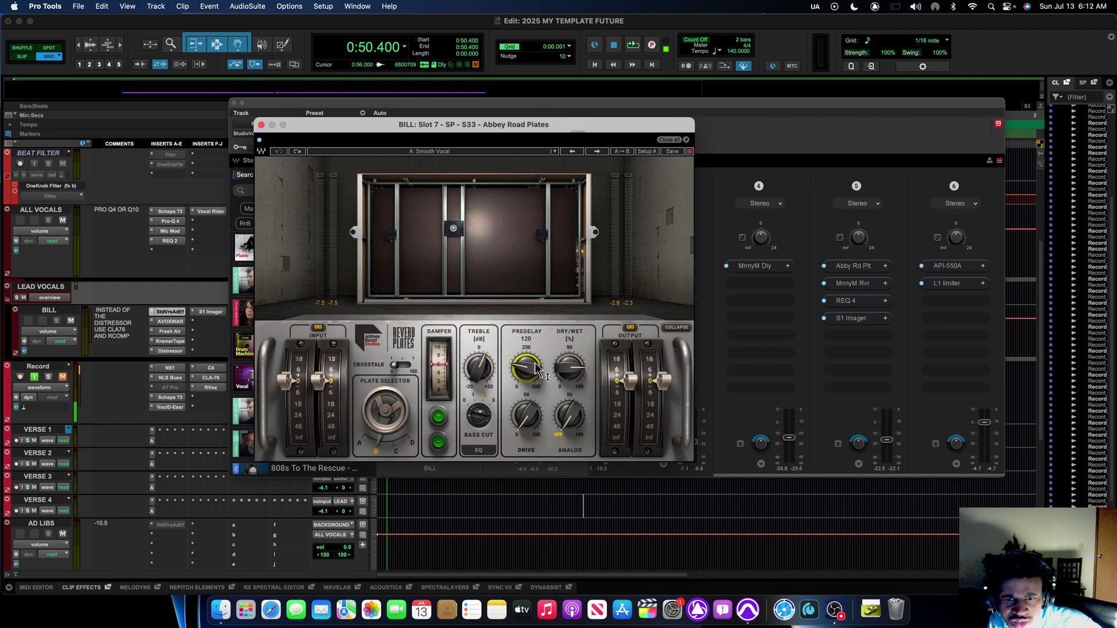
{"action": "mouse_move", "coordinate": [576, 377]}
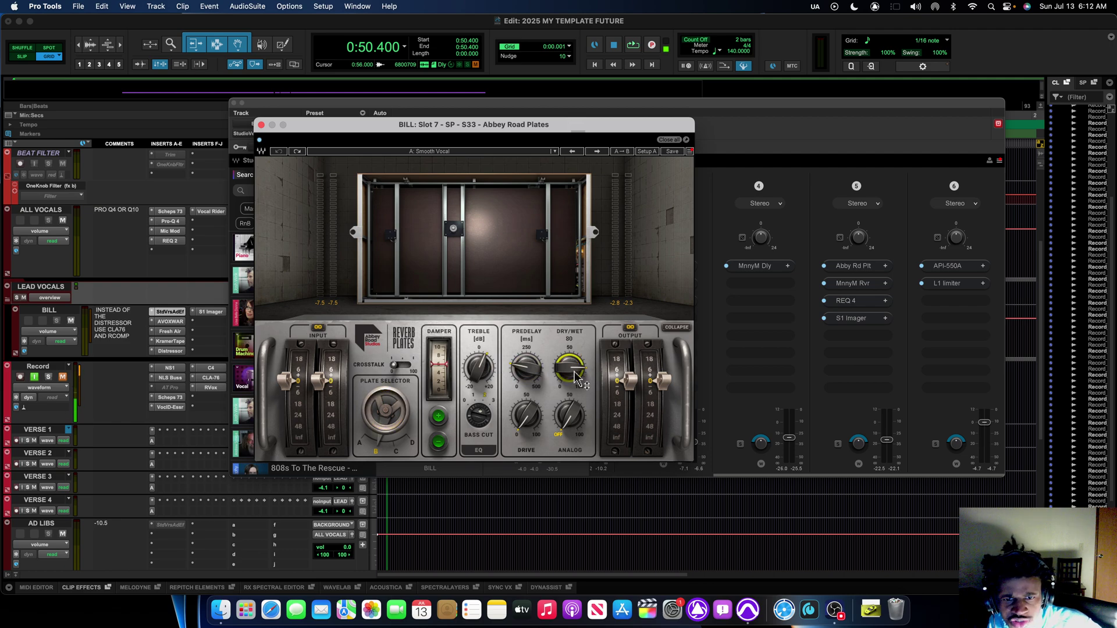
{"action": "mouse_move", "coordinate": [527, 423]}
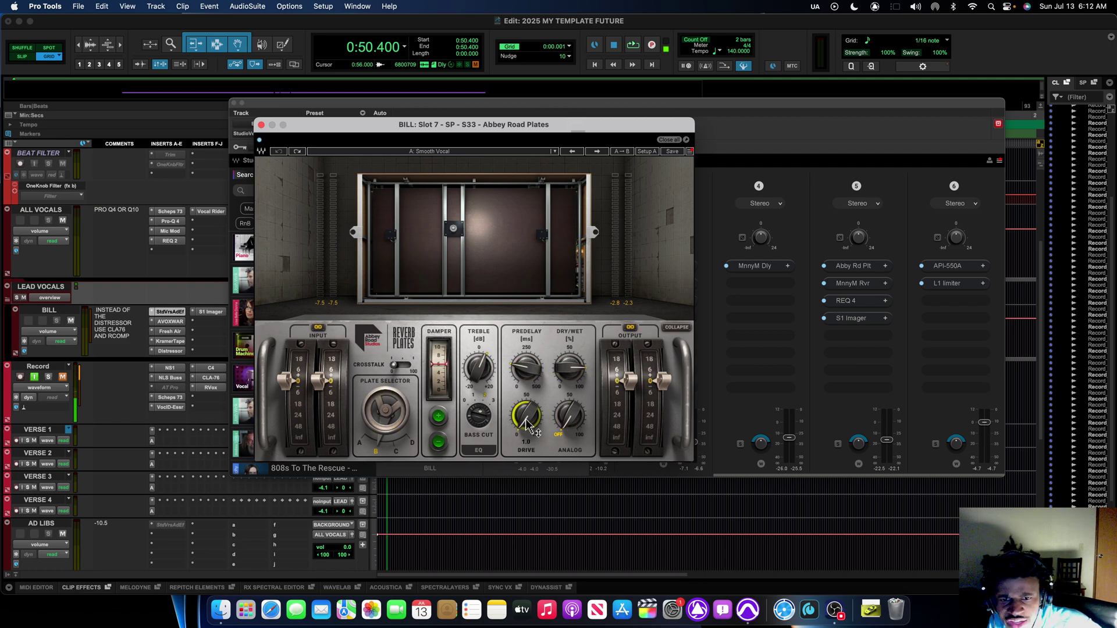
{"action": "mouse_move", "coordinate": [479, 368]}
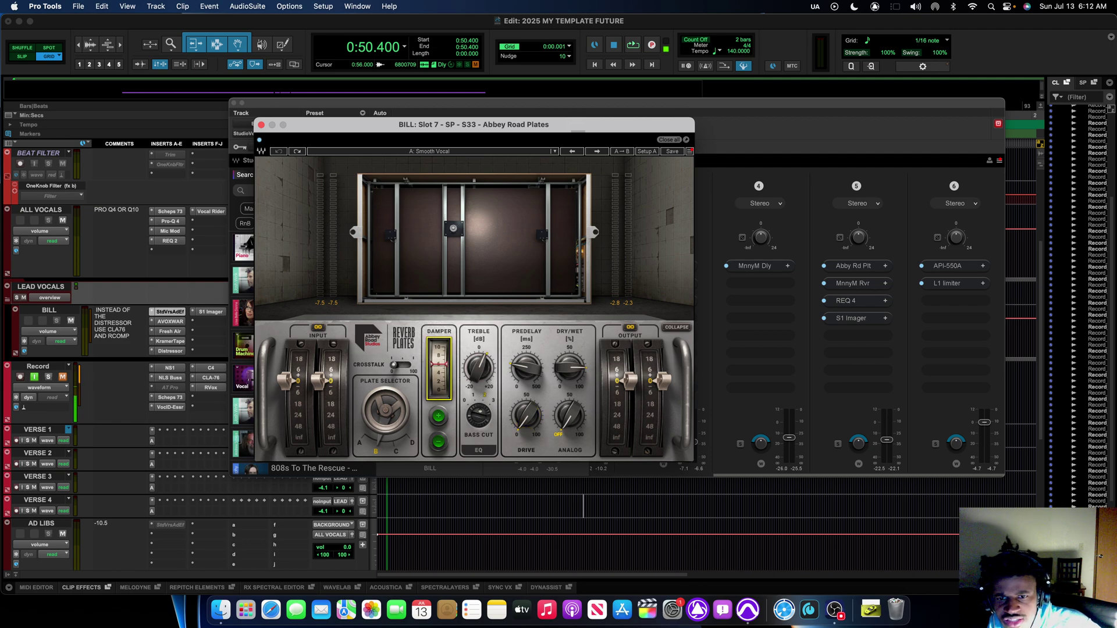
{"action": "mouse_move", "coordinate": [399, 366]}
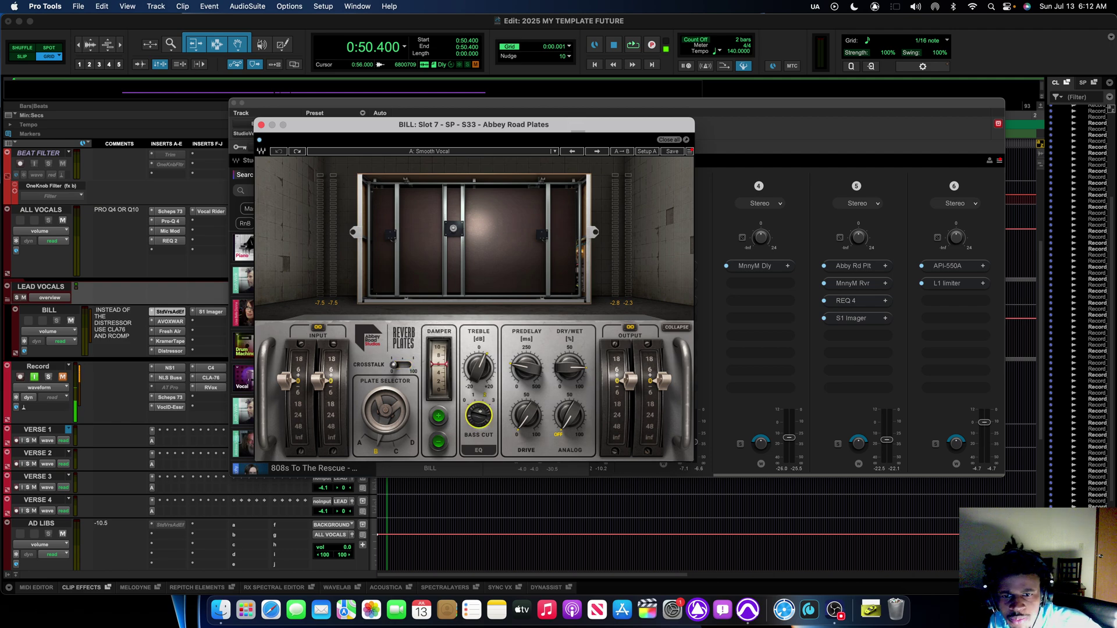
{"action": "left_click", "coordinate": [261, 124]}
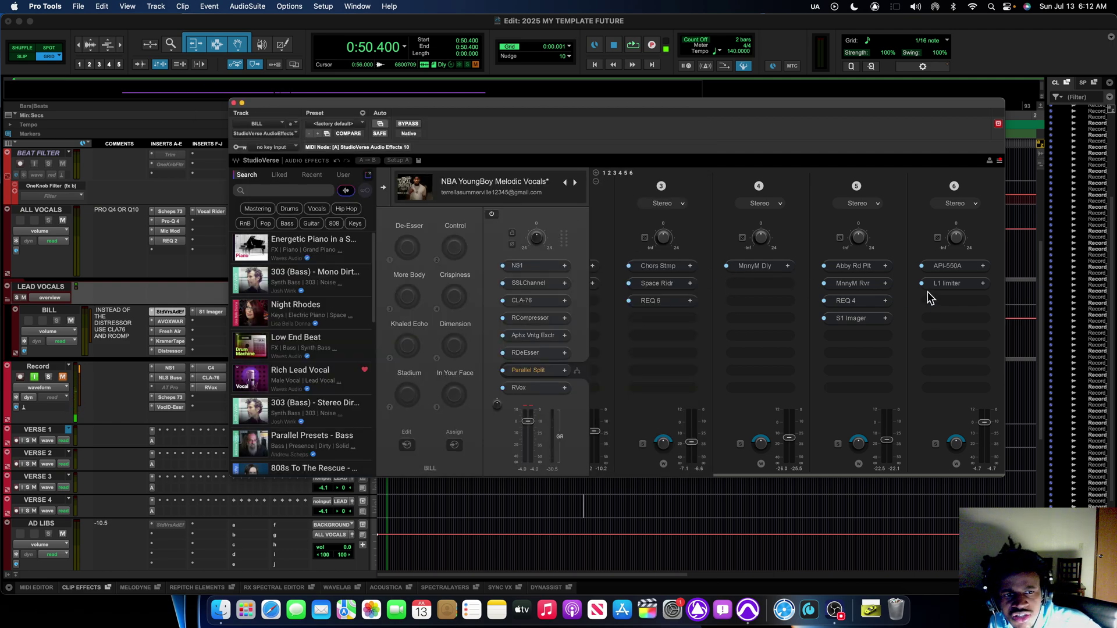
Step: Open MannyM Reverb in the fifth parallel split, move its window clear of the splits, and inspect the time, predelay, lows, mids and highs controls
{"action": "left_click", "coordinate": [867, 289]}
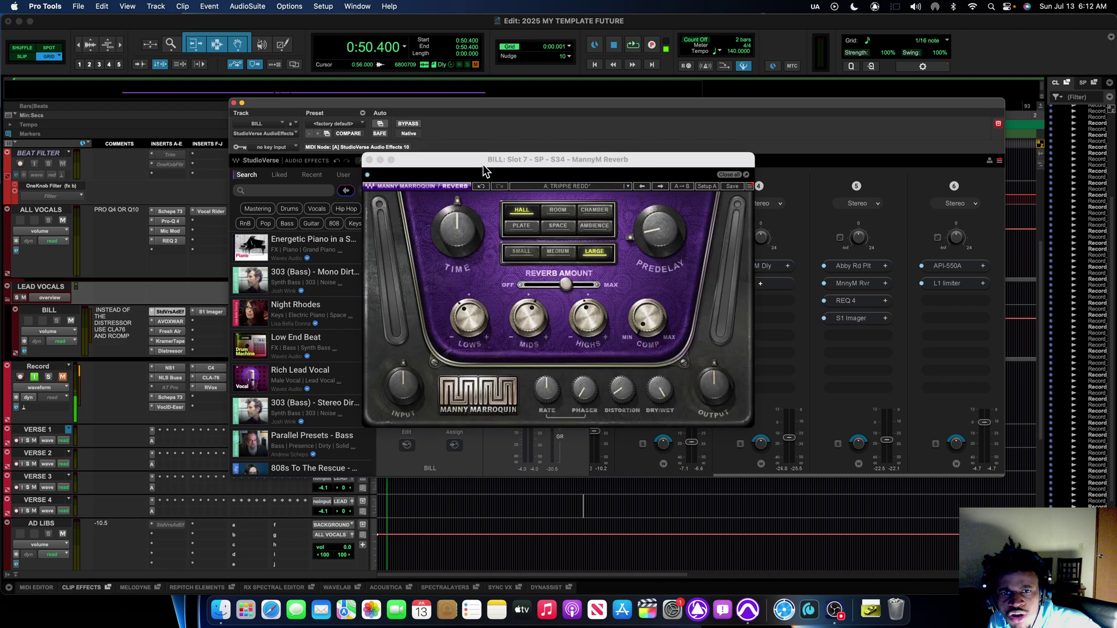
{"action": "left_click_drag", "start_coordinate": [504, 157], "coordinate": [330, 117]}
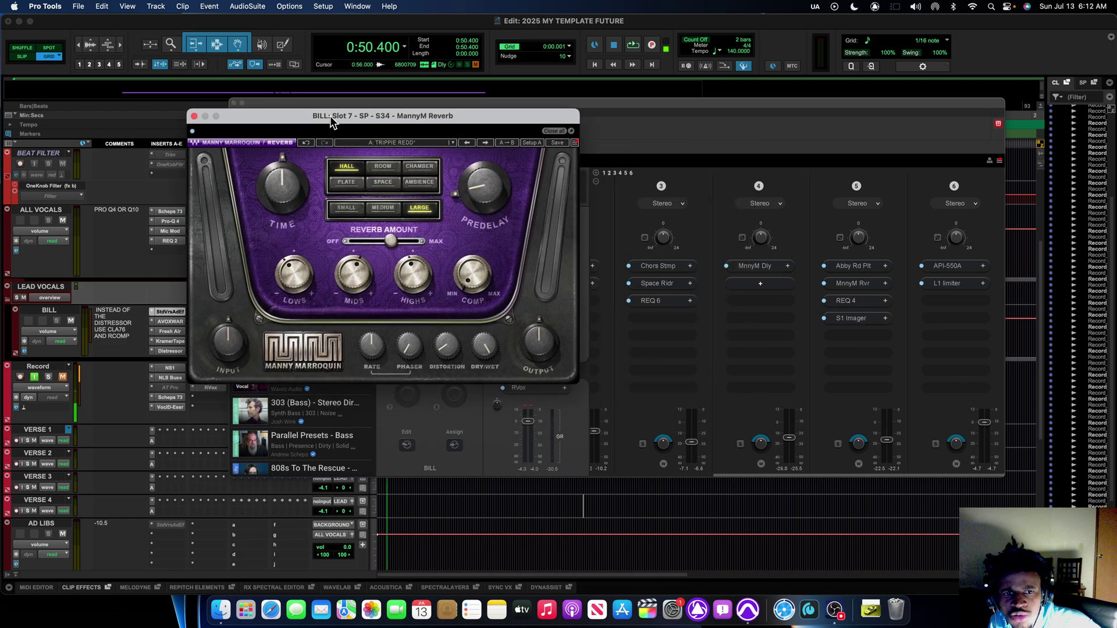
{"action": "left_click", "coordinate": [271, 170]}
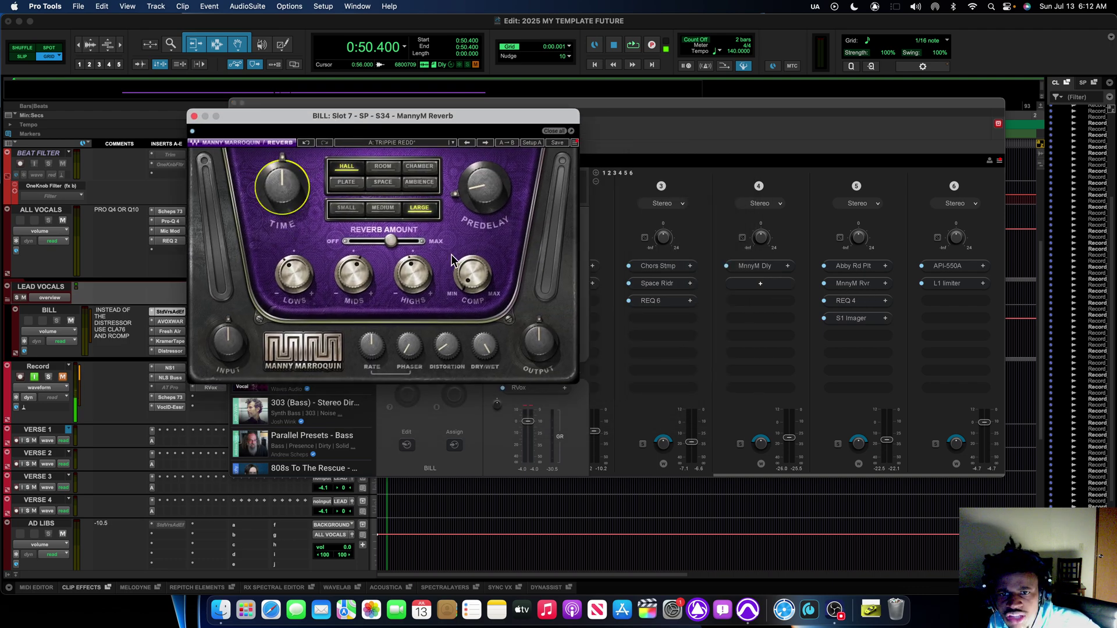
{"action": "left_click", "coordinate": [483, 188]}
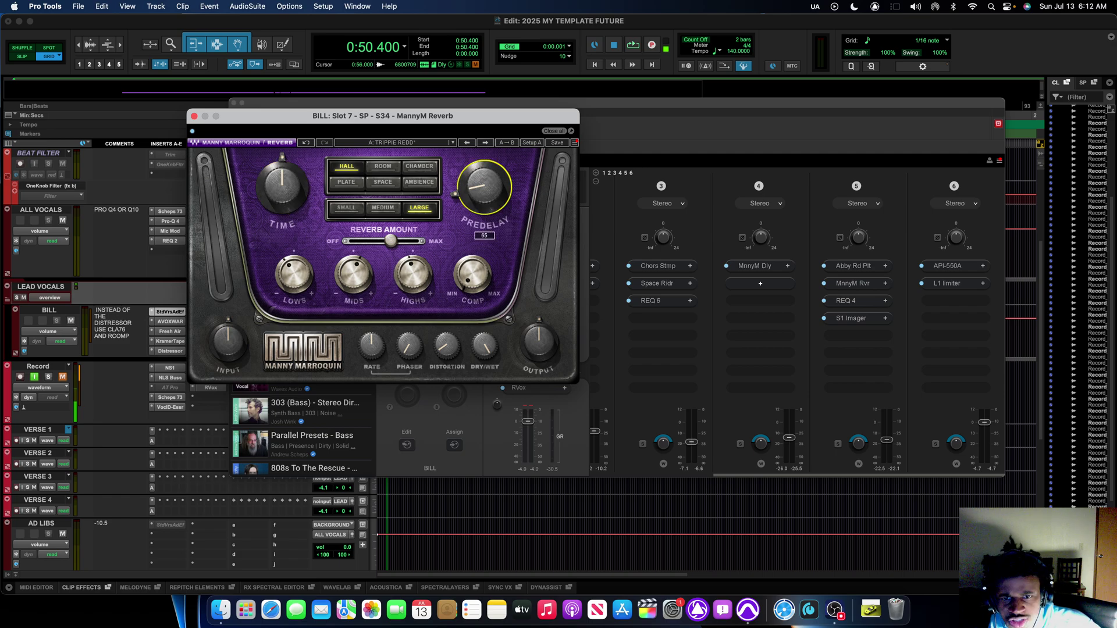
{"action": "left_click", "coordinate": [295, 277]}
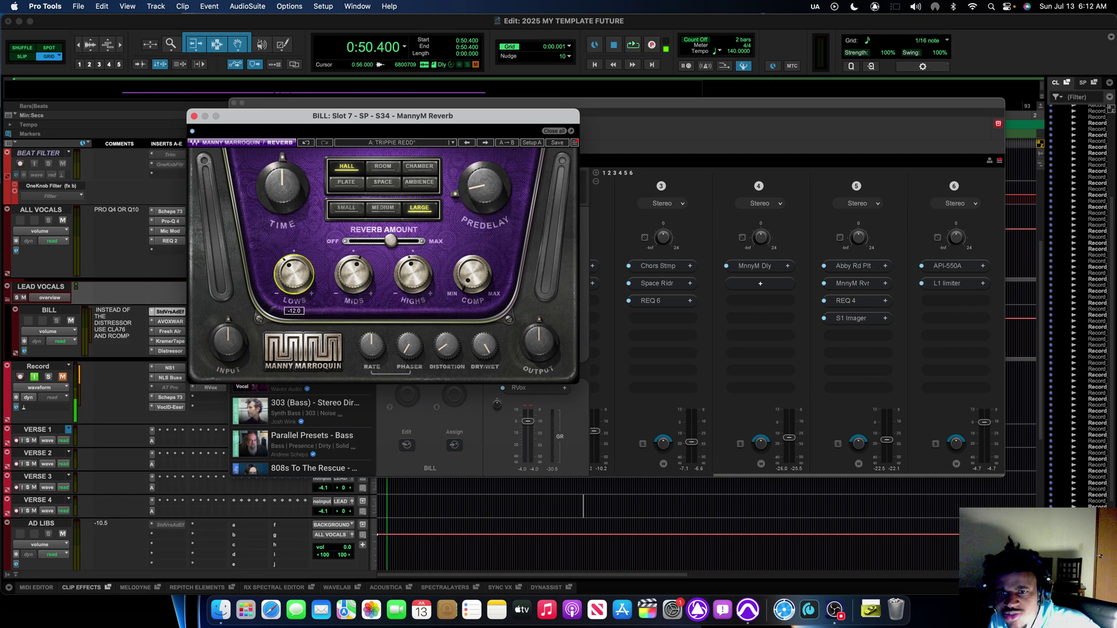
{"action": "left_click", "coordinate": [355, 276]}
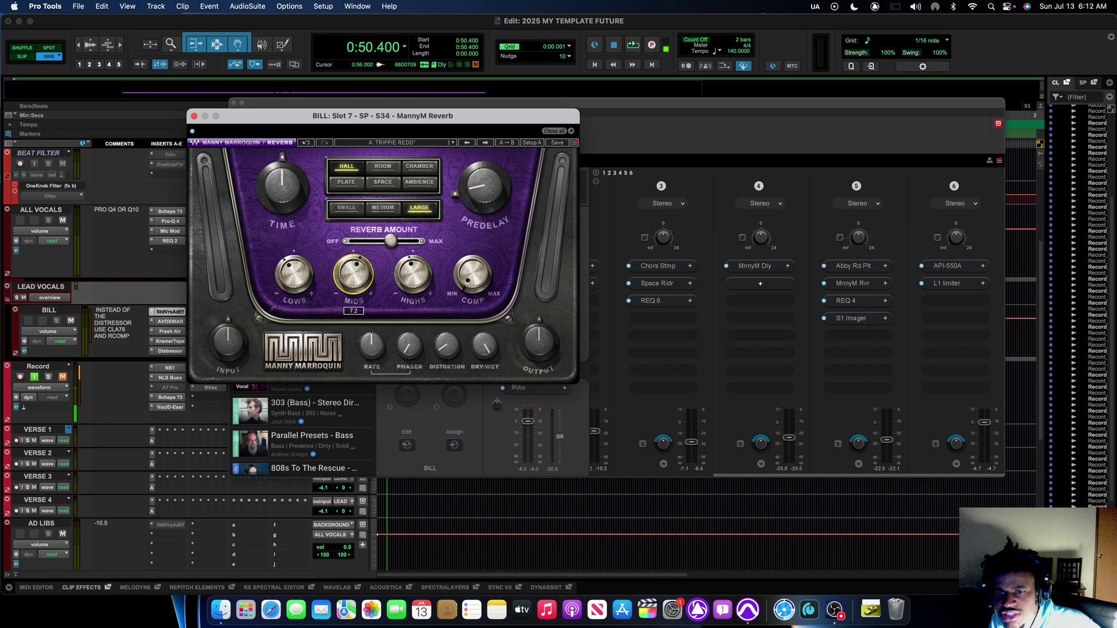
{"action": "left_click", "coordinate": [413, 276]}
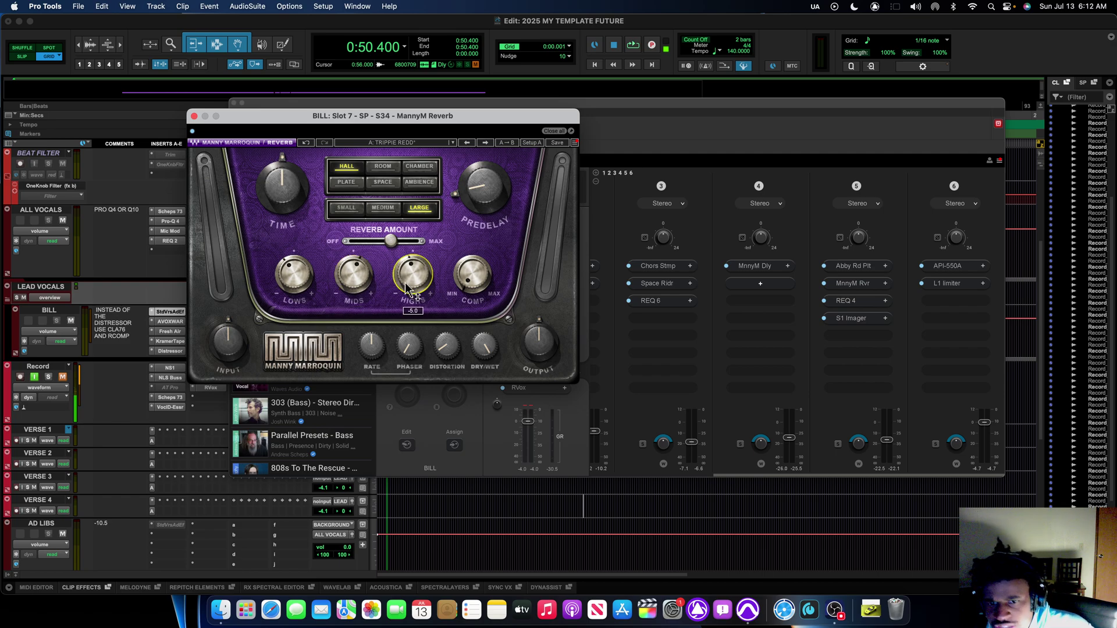
Step: Review MannyM Reverb's reverb amount, comp, phaser, distortion and dry/wet settings, and close the plug-in
{"action": "left_click", "coordinate": [398, 244]}
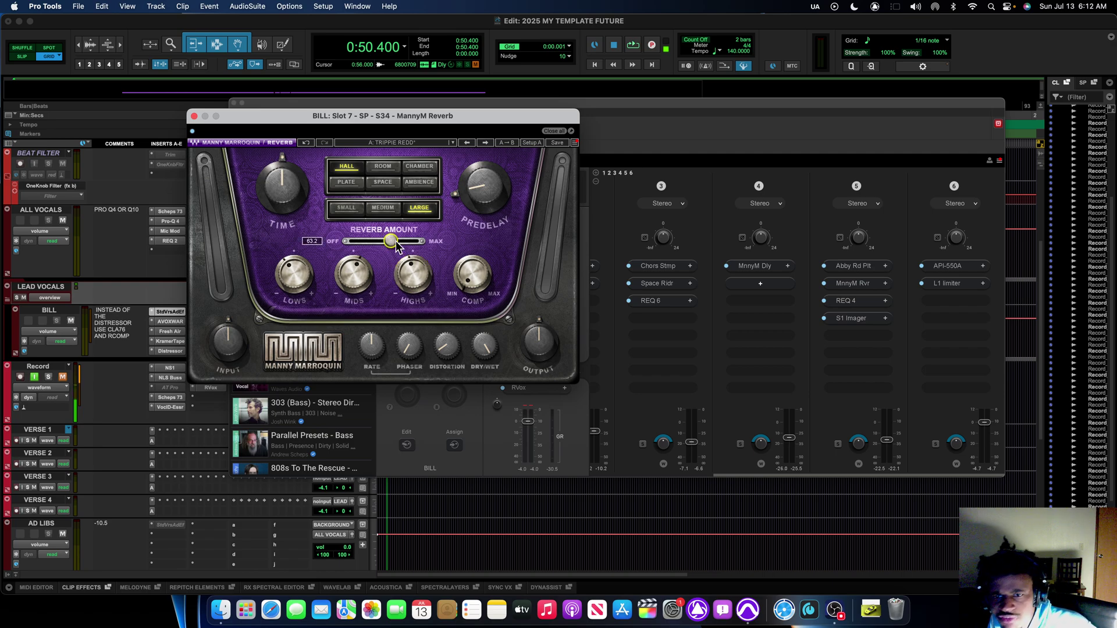
{"action": "left_click", "coordinate": [473, 276]}
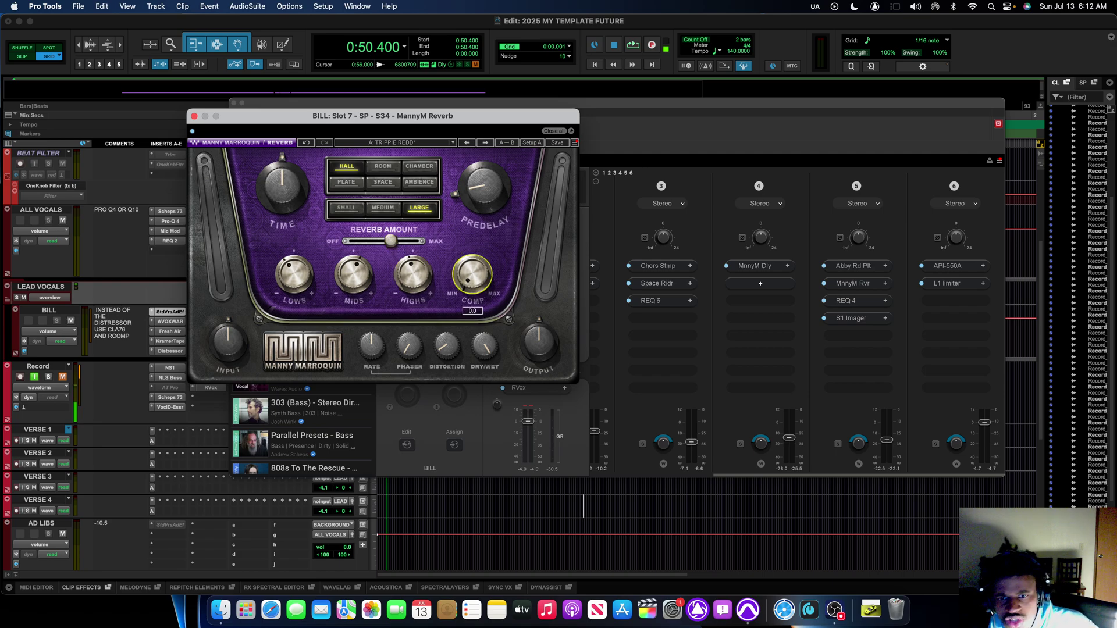
{"action": "left_click", "coordinate": [410, 347]}
{"action": "left_click", "coordinate": [442, 349]}
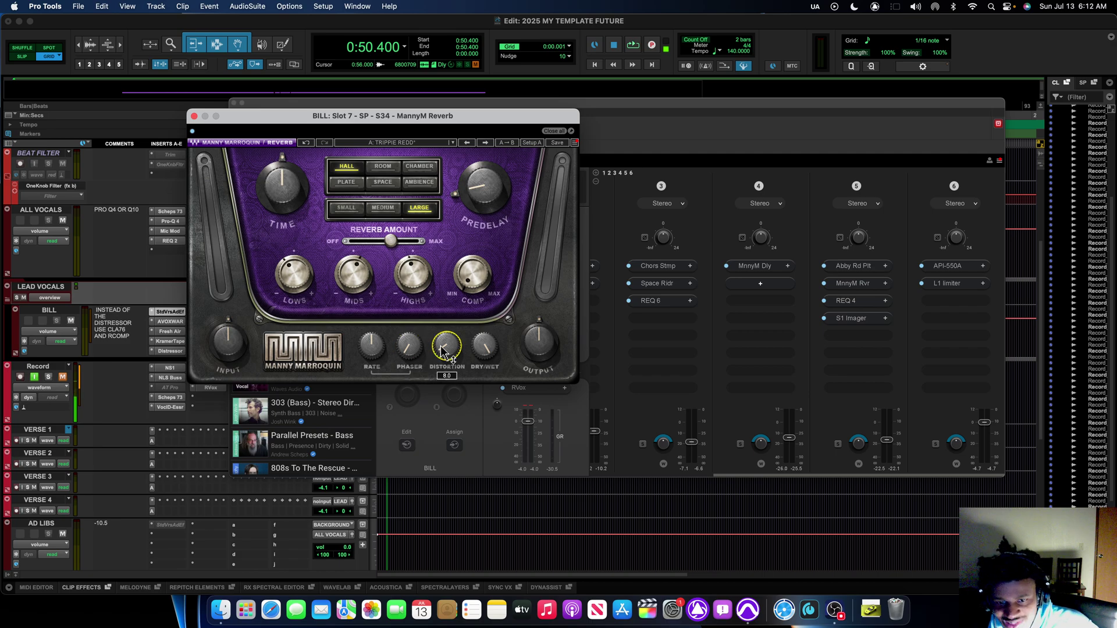
{"action": "left_click", "coordinate": [484, 347]}
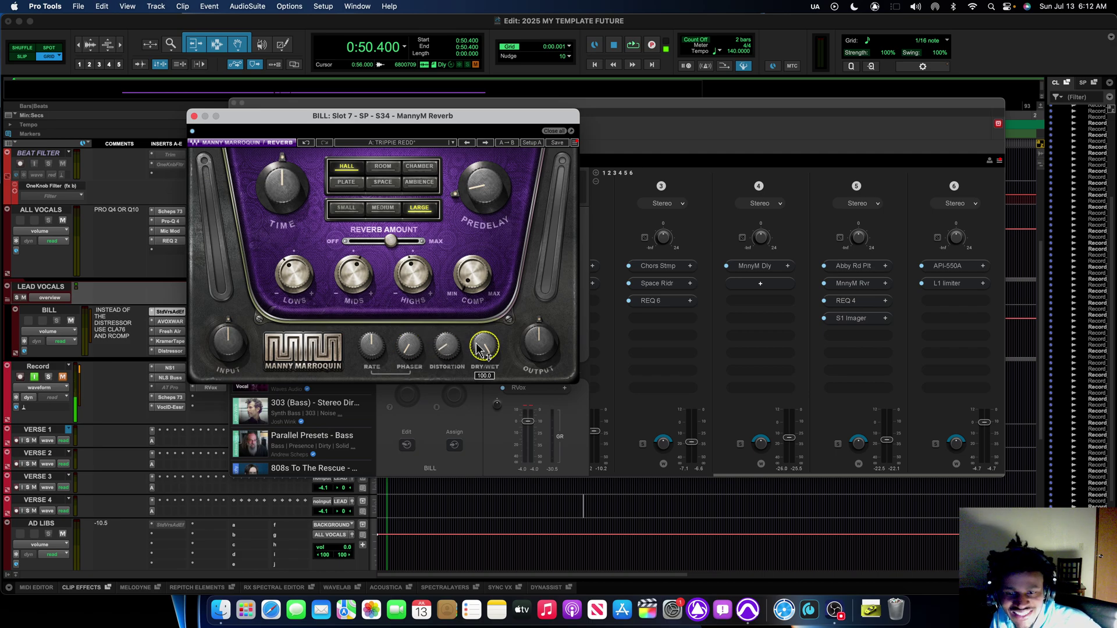
{"action": "left_click", "coordinate": [194, 117]}
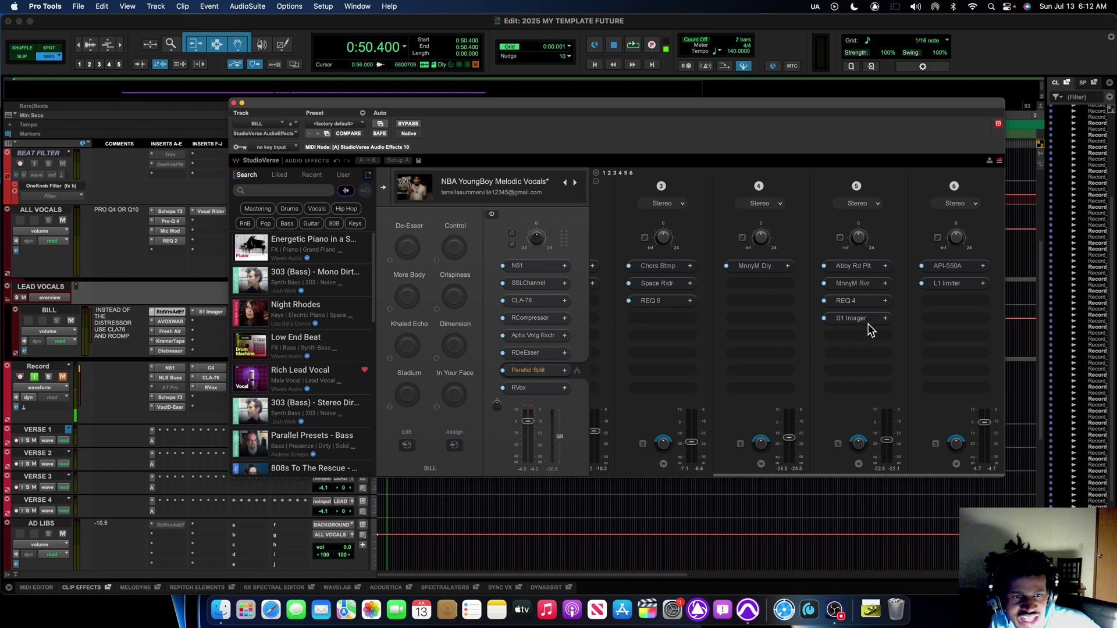
Step: Inspect bands 1, 5 and 6 of REQ 4 in the fifth parallel split, close it, and look briefly at the S1 Imager settings
{"action": "left_click", "coordinate": [868, 303]}
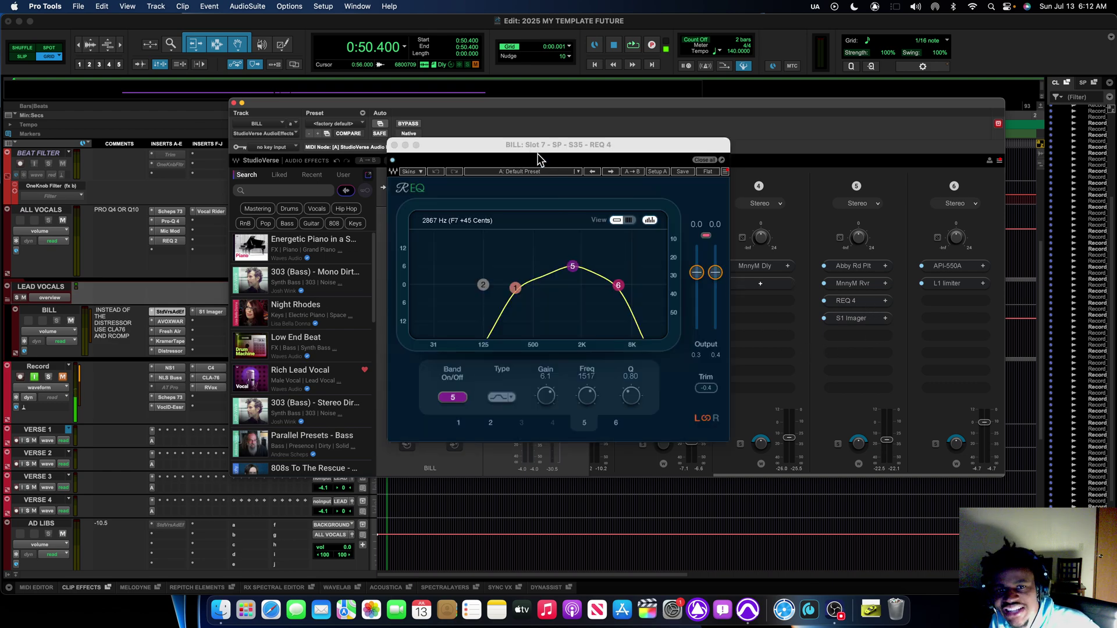
{"action": "left_click_drag", "start_coordinate": [523, 146], "coordinate": [450, 152]}
{"action": "left_click", "coordinate": [440, 294]}
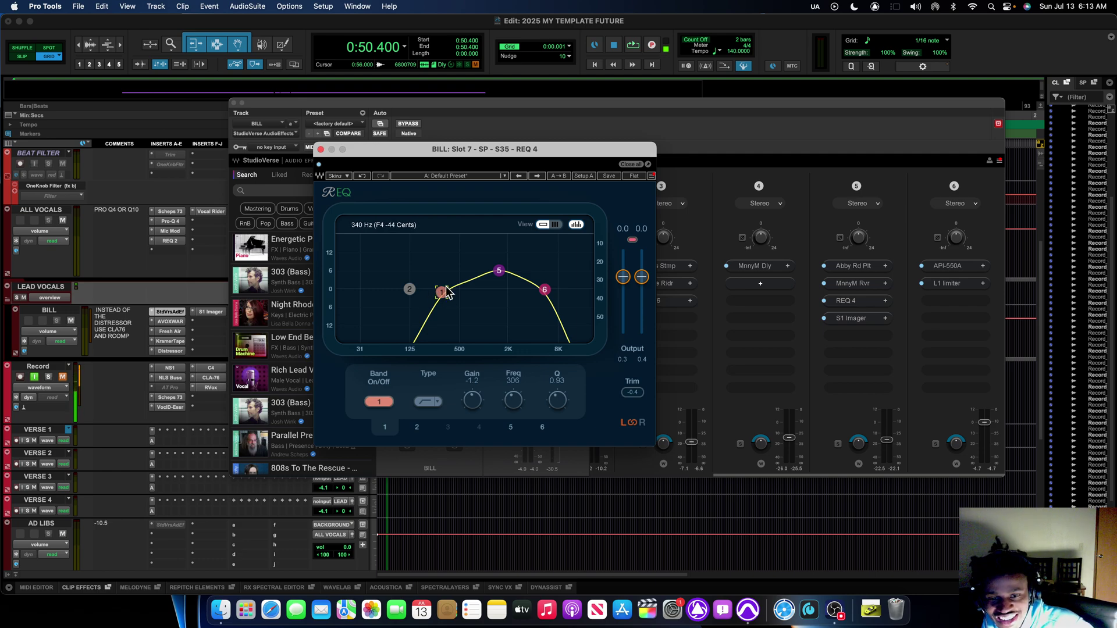
{"action": "left_click", "coordinate": [499, 271]}
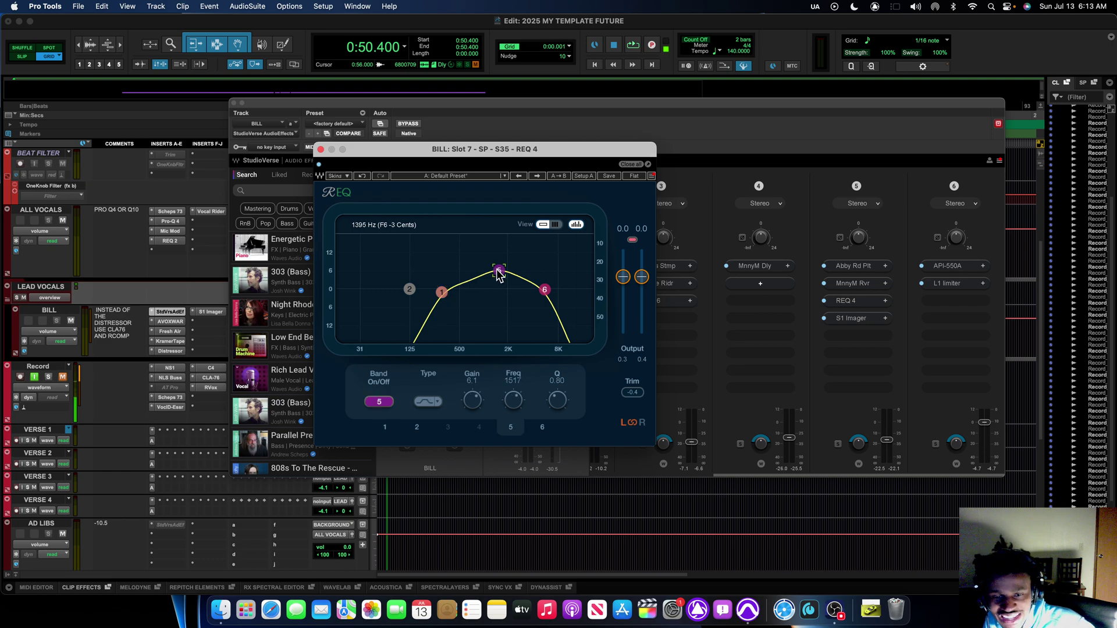
{"action": "left_click", "coordinate": [545, 290]}
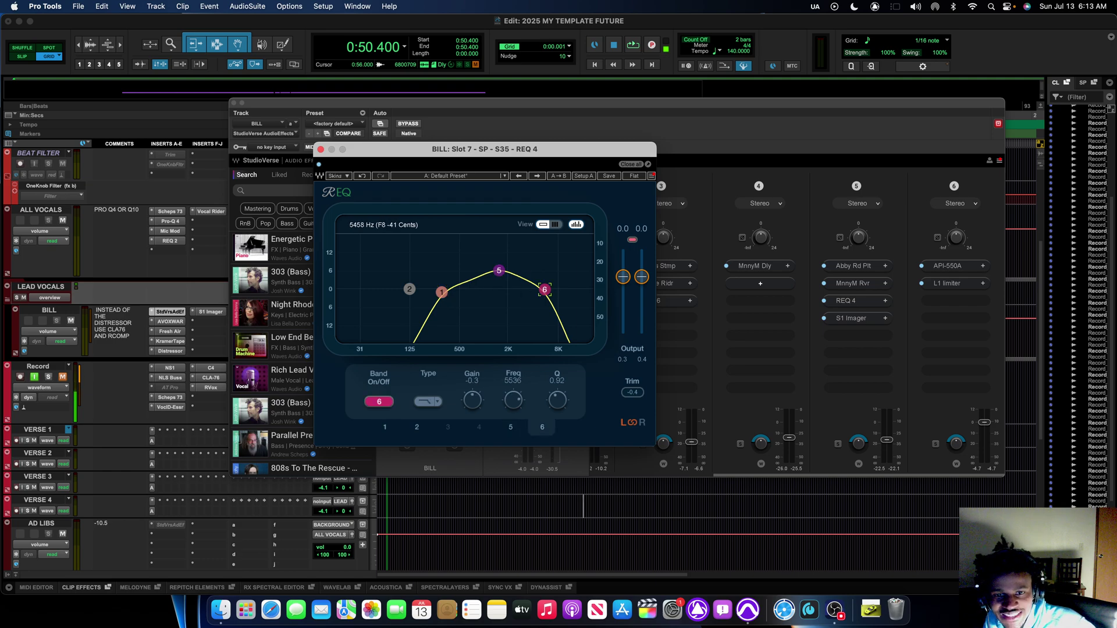
{"action": "left_click", "coordinate": [321, 149]}
{"action": "left_click", "coordinate": [860, 319]}
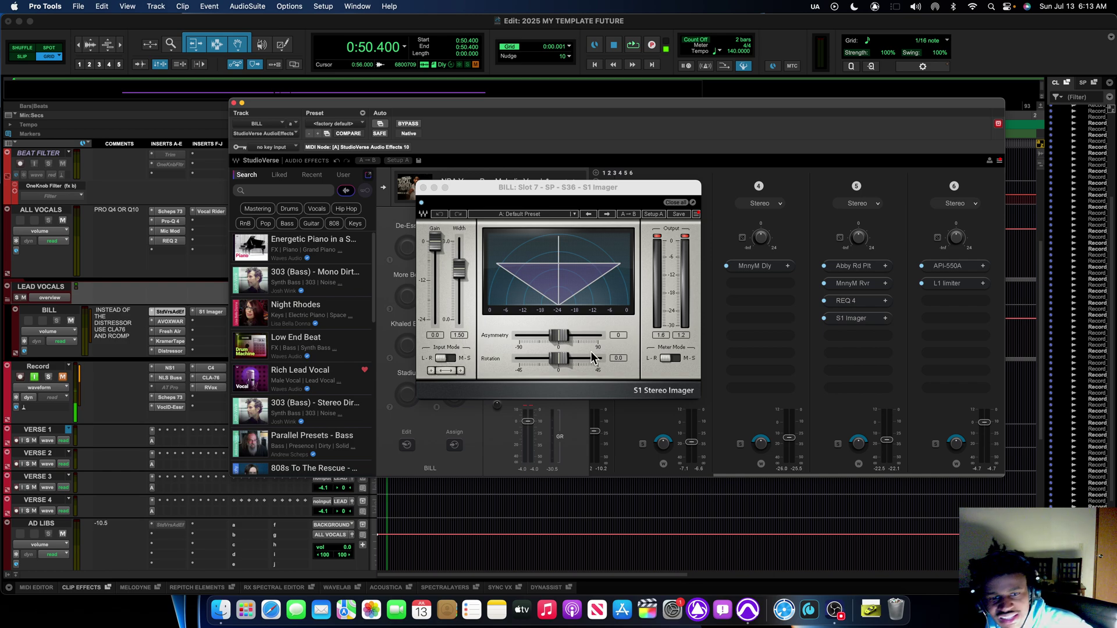
{"action": "left_click", "coordinate": [423, 187]}
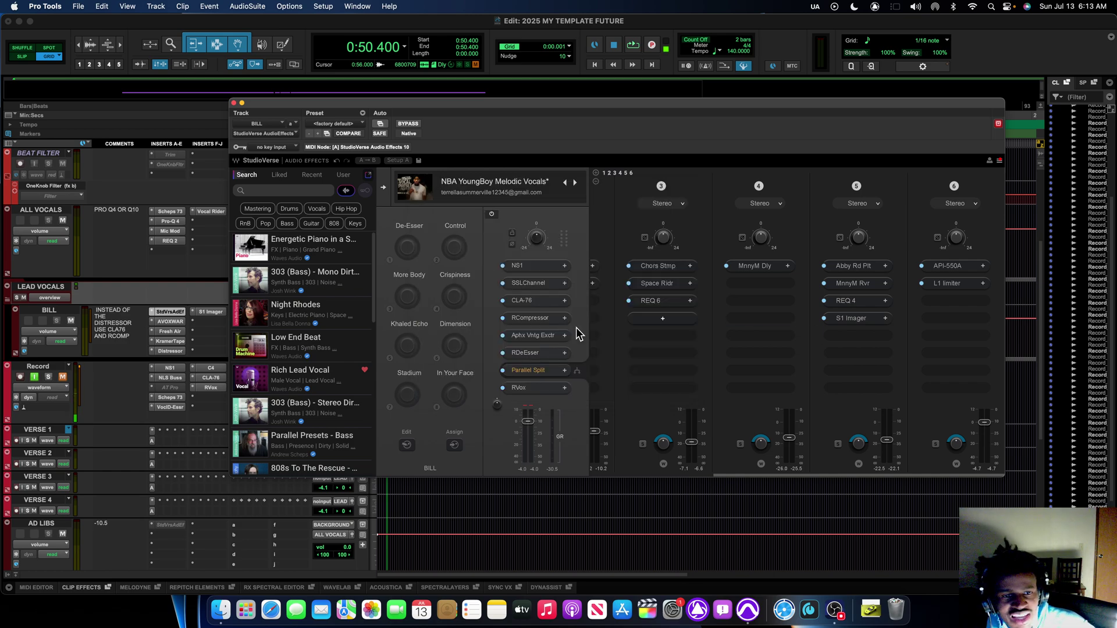
Step: Open API-550A in the sixth parallel split, enlarge its interface to 150%, and move the window up so the whole equalizer fits on screen
{"action": "left_click", "coordinate": [956, 269]}
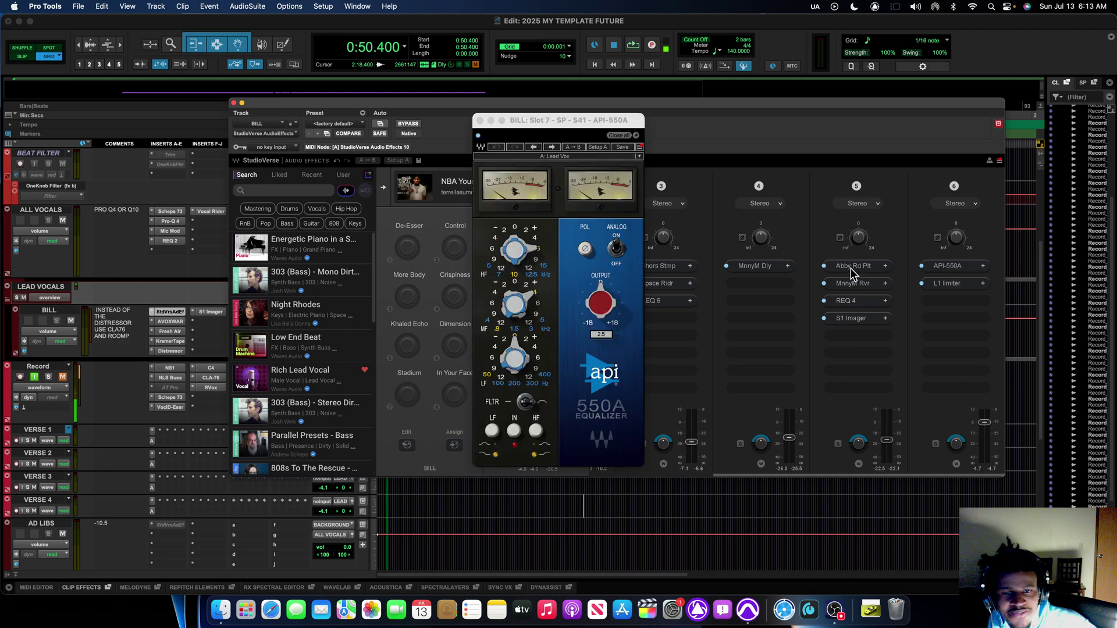
{"action": "left_click", "coordinate": [517, 255]}
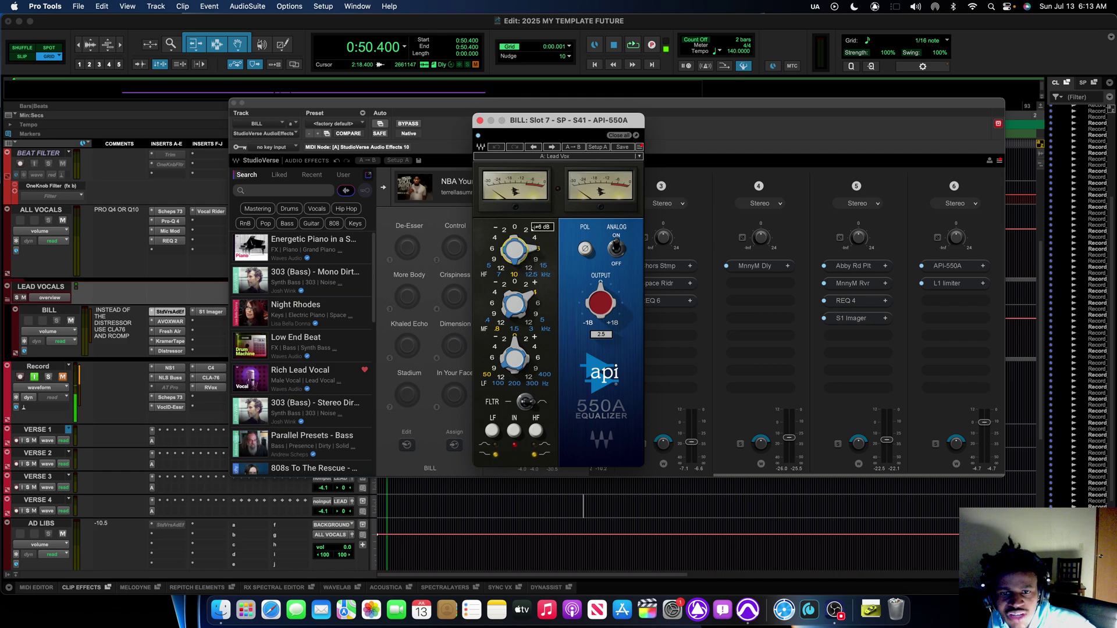
{"action": "left_click", "coordinate": [640, 148]}
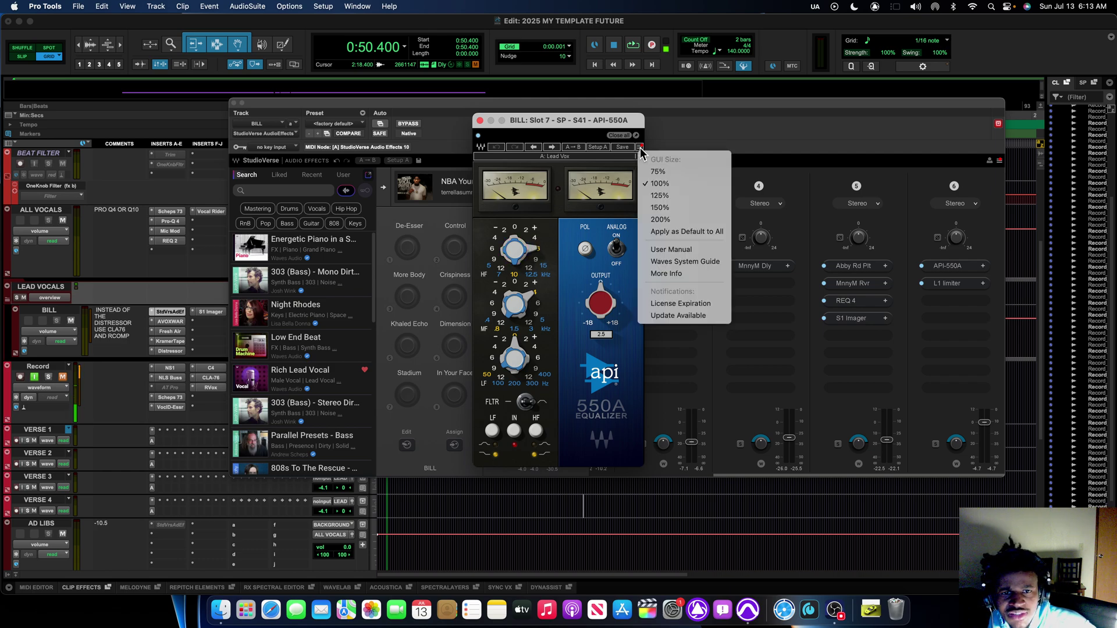
{"action": "left_click", "coordinate": [660, 208]}
{"action": "left_click", "coordinate": [585, 104]}
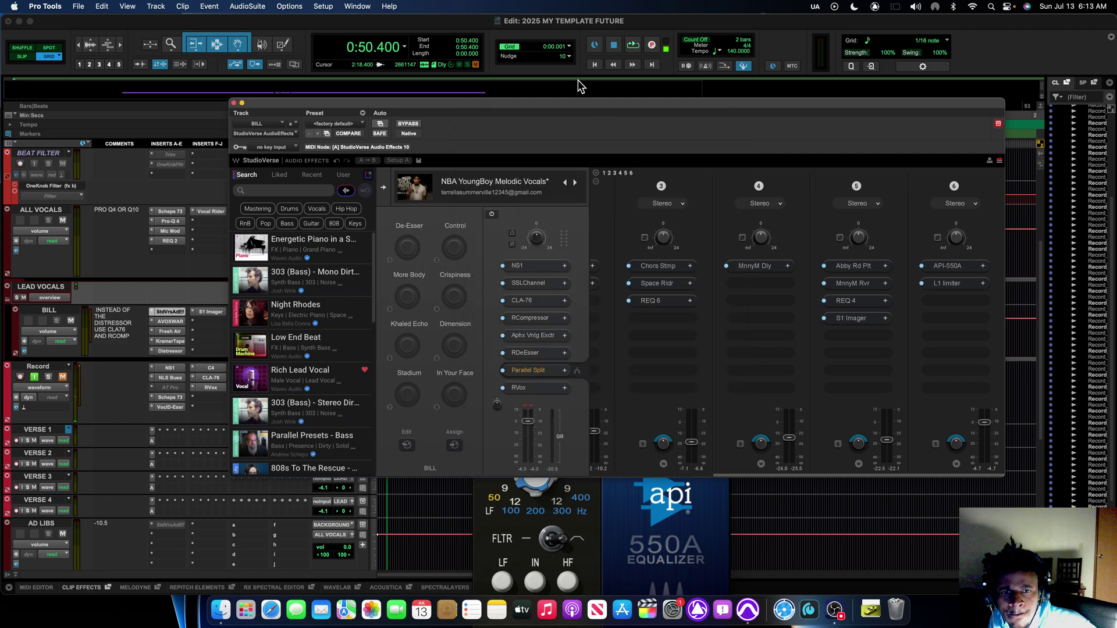
{"action": "left_click", "coordinate": [680, 520]}
{"action": "left_click_drag", "start_coordinate": [581, 120], "coordinate": [520, 26]}
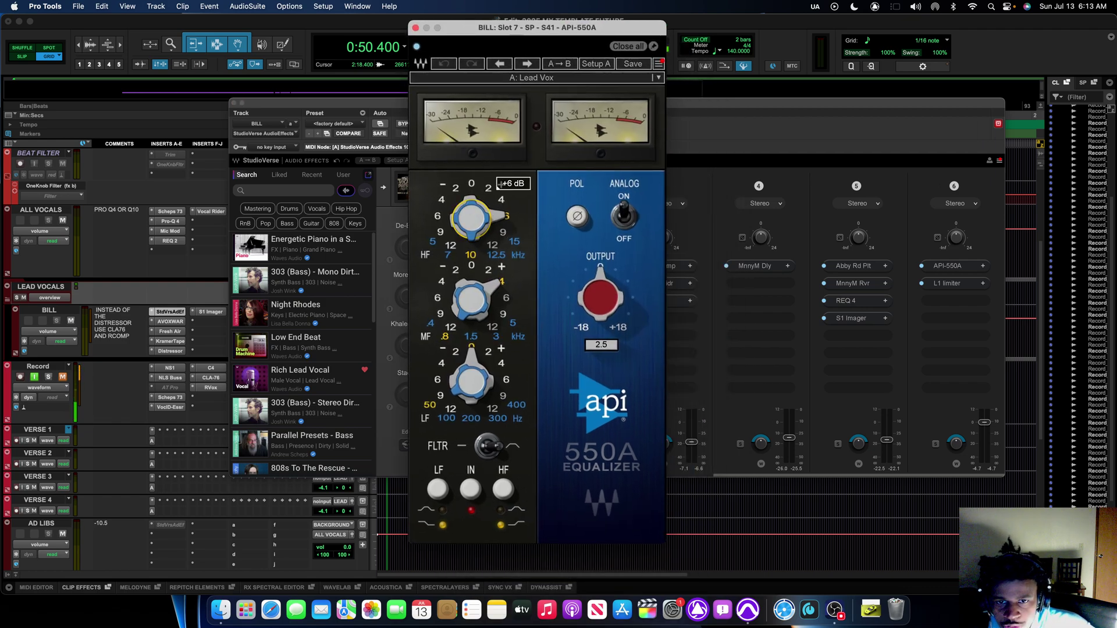
Step: Examine the API-550A's high-band gain and frequency, switch its analog modelling off and back on, and close the equalizer
{"action": "scroll", "coordinate": [500, 184], "scroll_direction": "up", "scroll_amount": 2}
{"action": "scroll", "coordinate": [500, 184], "scroll_direction": "down", "scroll_amount": 2}
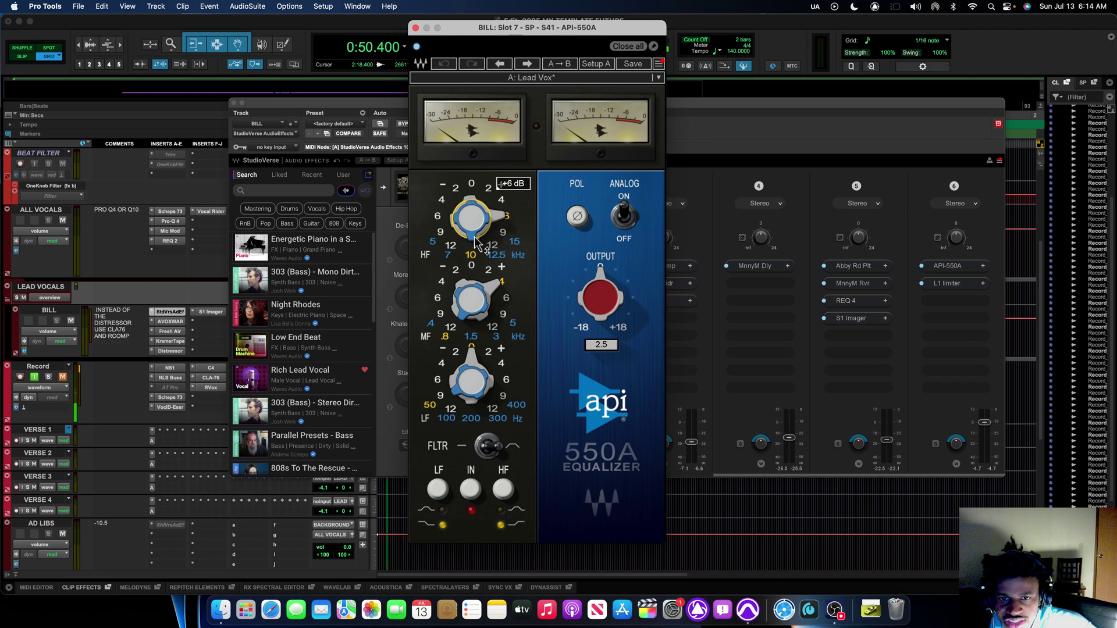
{"action": "mouse_move", "coordinate": [470, 212]}
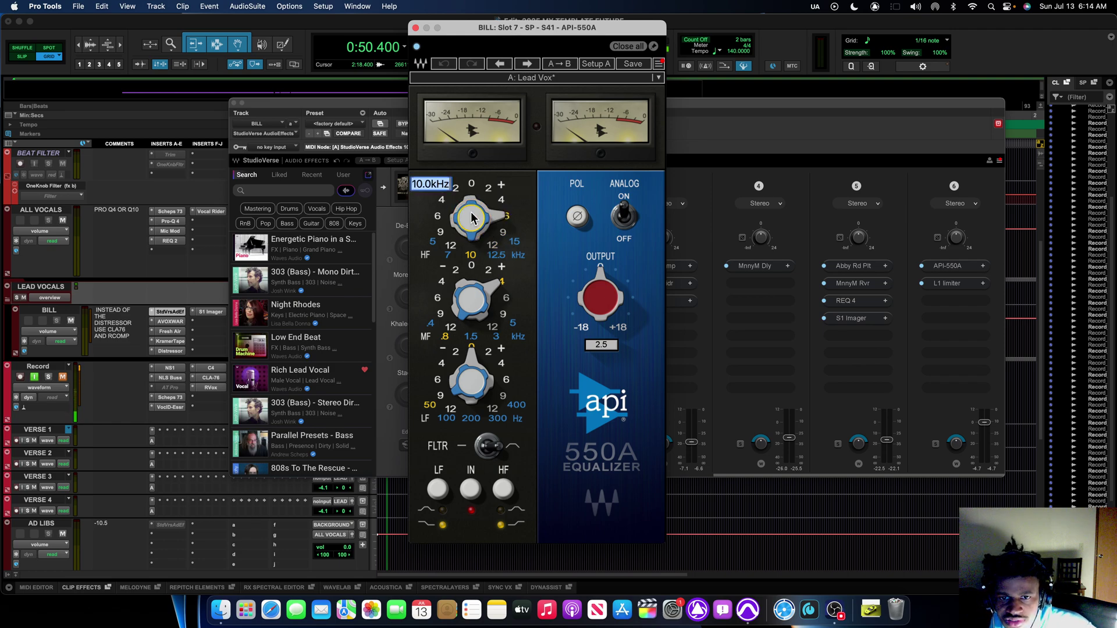
{"action": "mouse_move", "coordinate": [470, 212]}
{"action": "left_mouse_down"}
{"action": "mouse_move", "coordinate": [472, 236]}
{"action": "mouse_move", "coordinate": [471, 227]}
{"action": "left_mouse_up"}
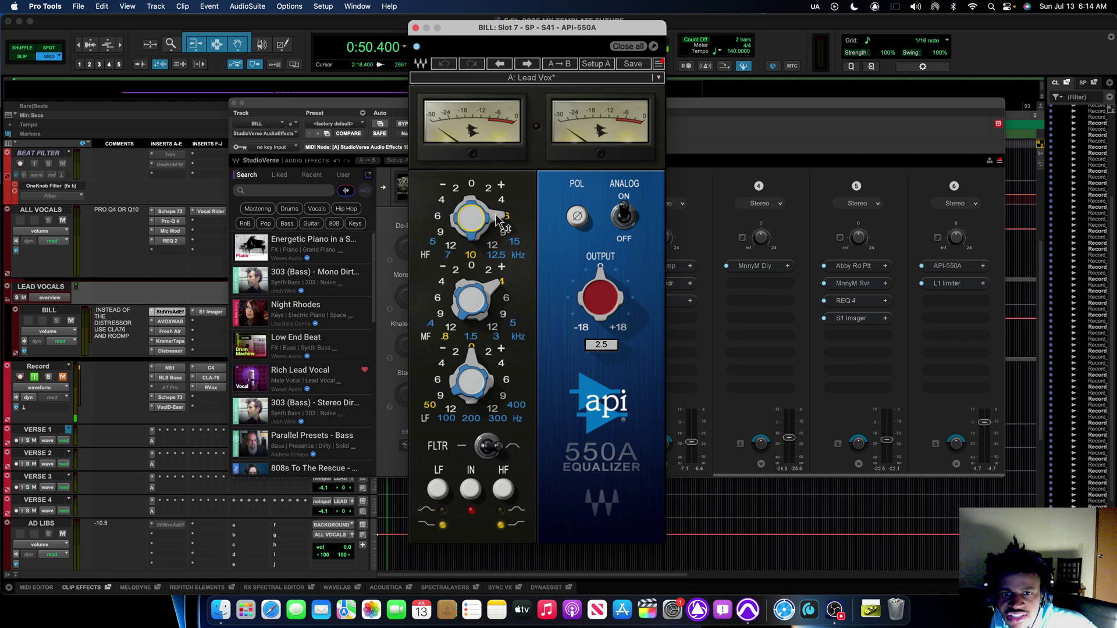
{"action": "mouse_move", "coordinate": [494, 216]}
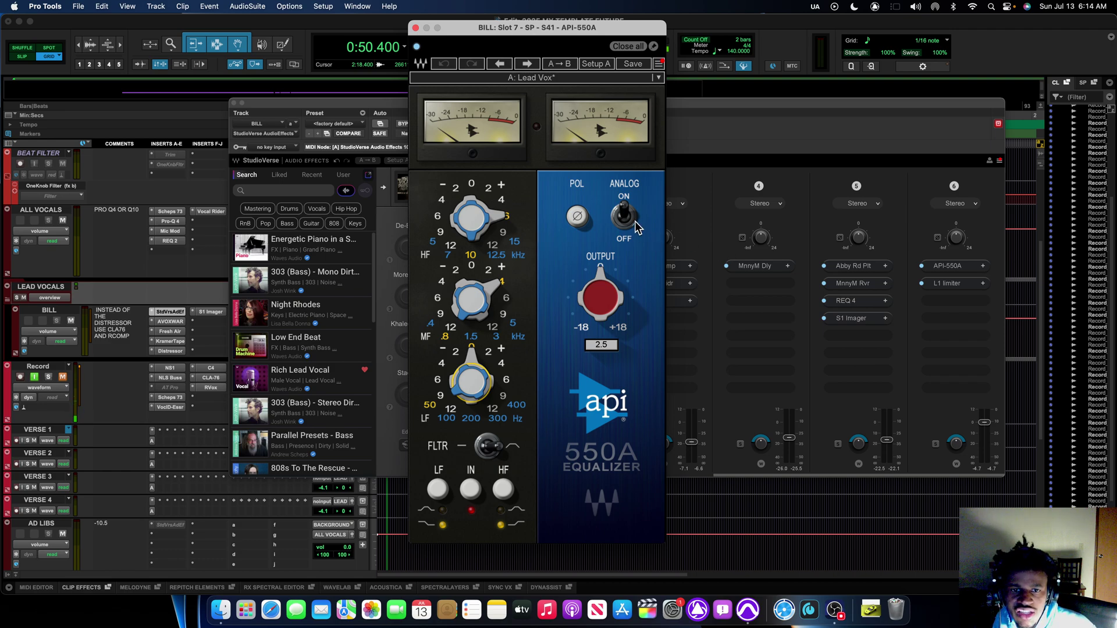
{"action": "left_click", "coordinate": [624, 220]}
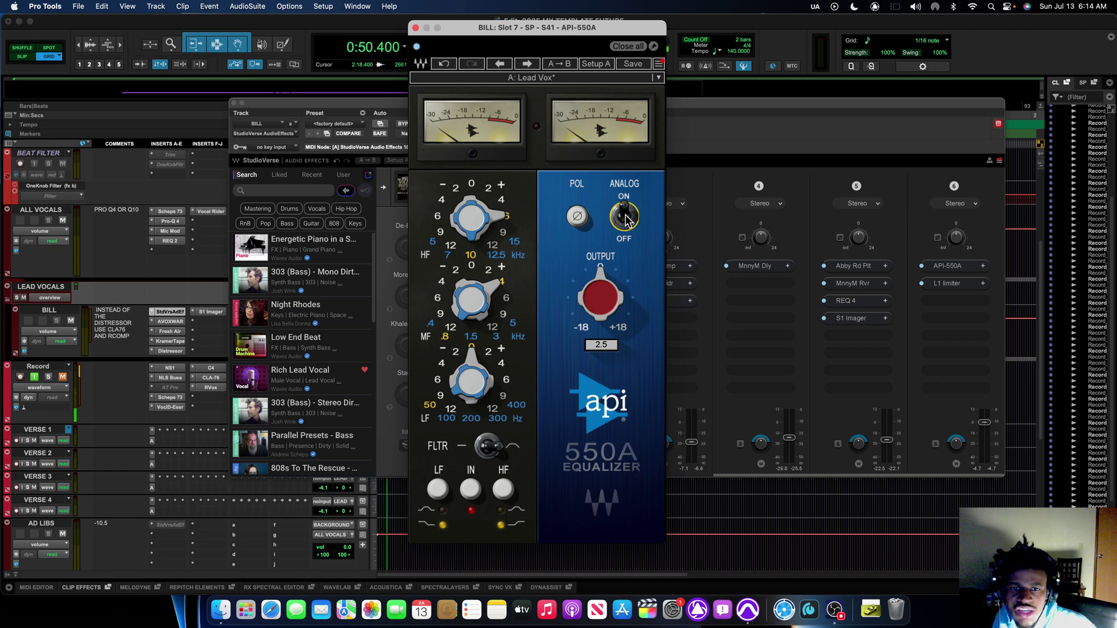
{"action": "left_click", "coordinate": [627, 223]}
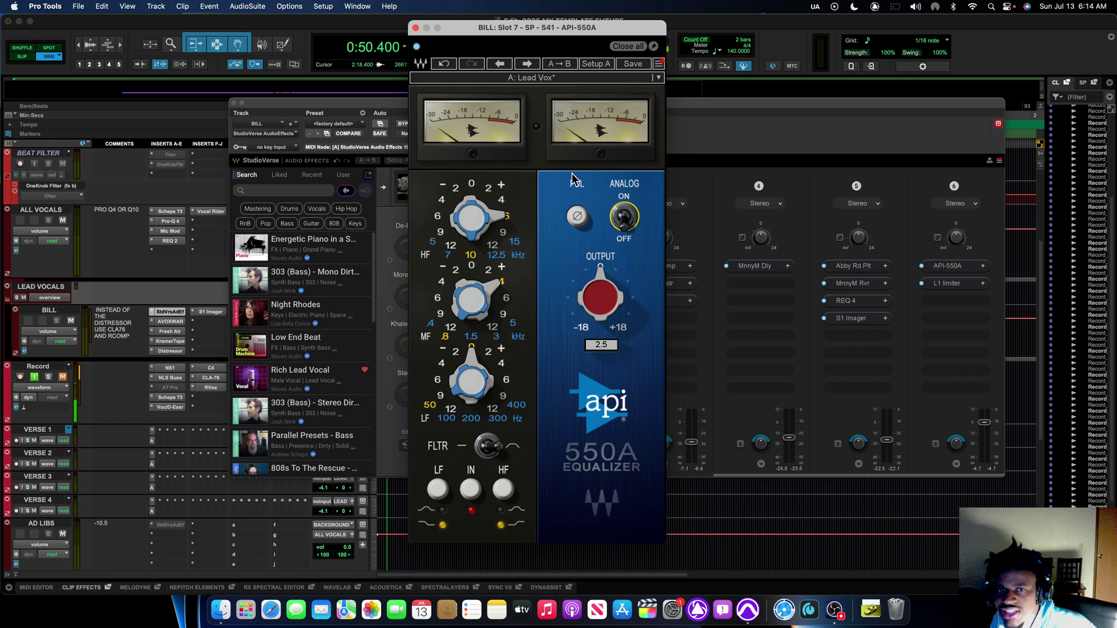
{"action": "left_click", "coordinate": [415, 28]}
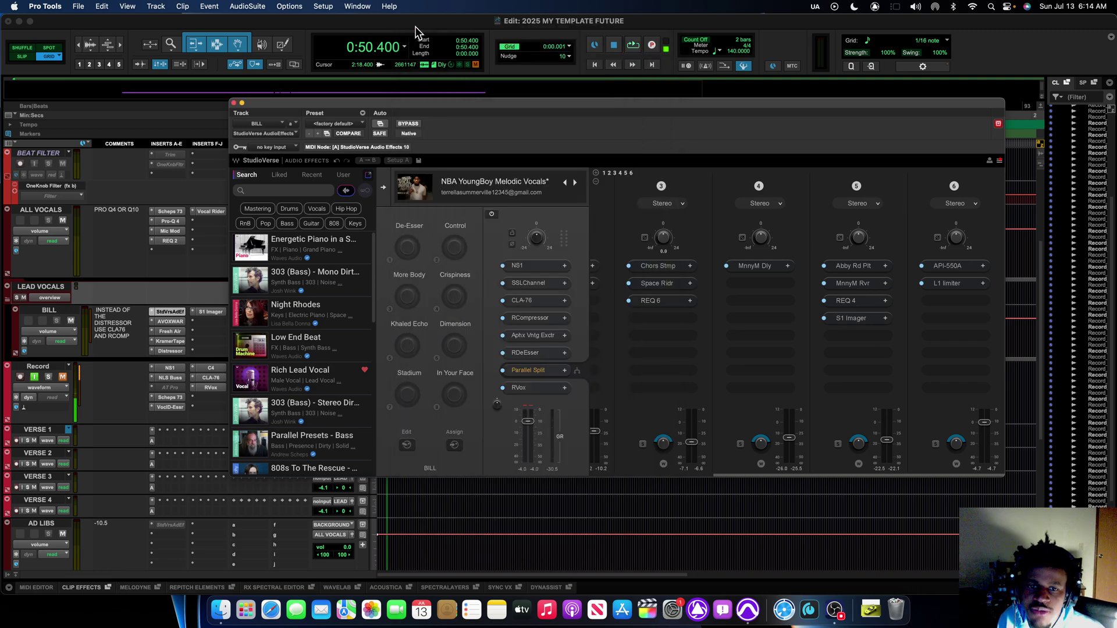
Step: Open the L1 limiter in the sixth parallel split, audition the vocal briefly, and close both the limiter and the StudioVerse window
{"action": "left_click", "coordinate": [961, 284]}
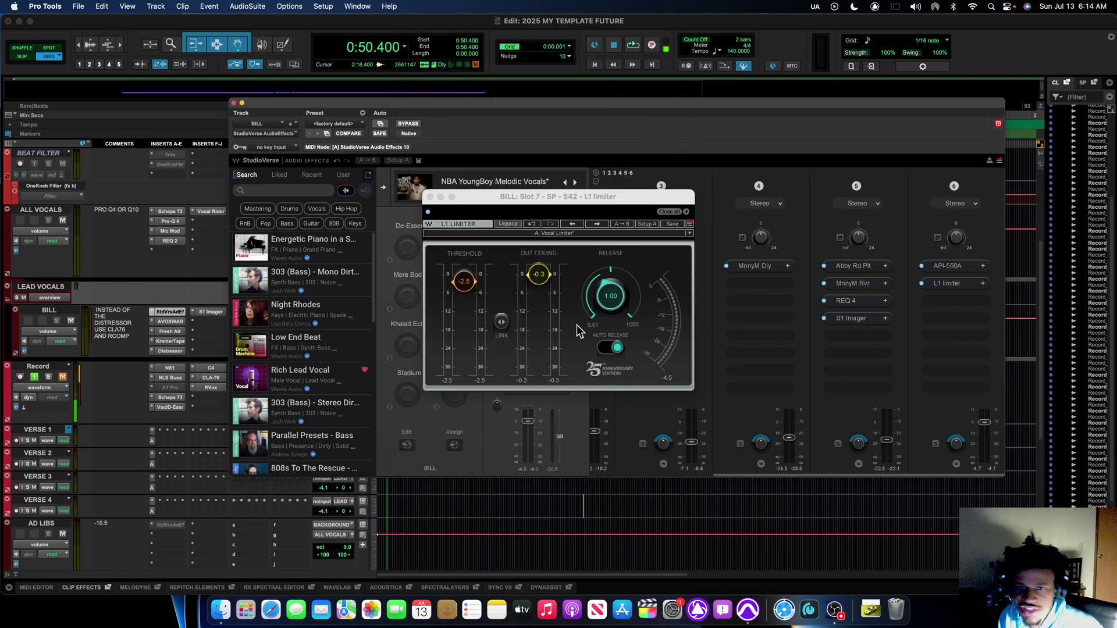
{"action": "key", "text": "space"}
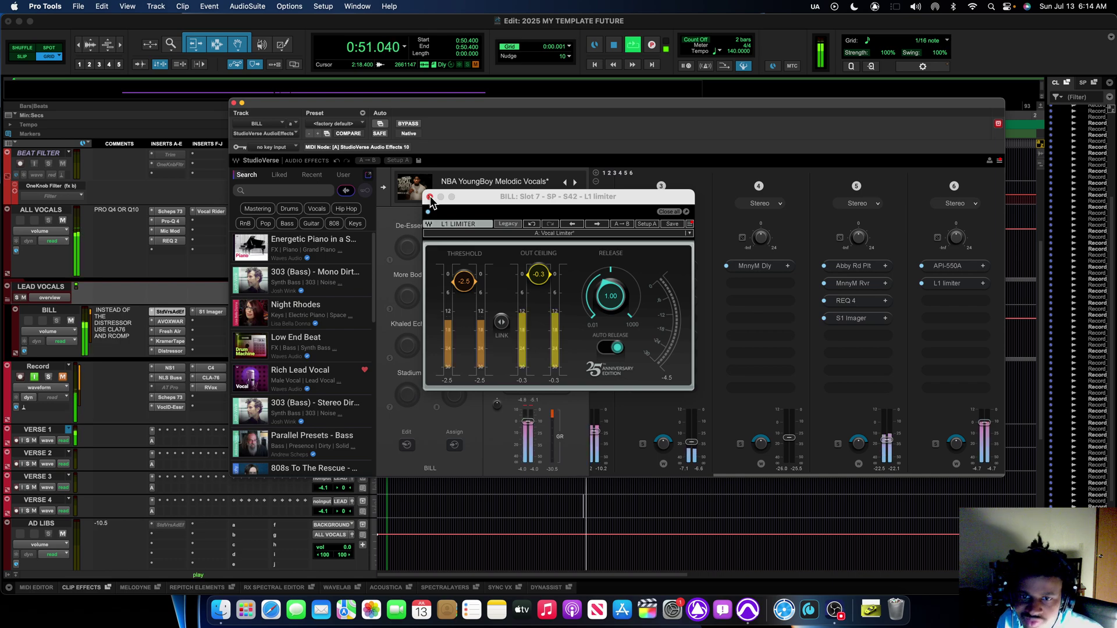
{"action": "left_click", "coordinate": [429, 198]}
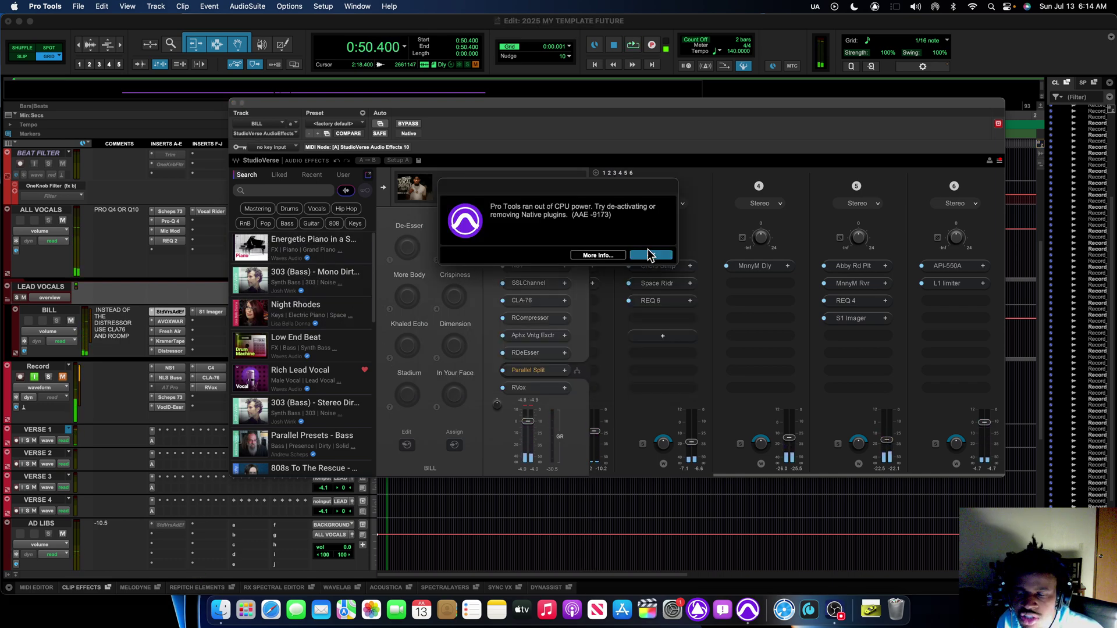
{"action": "left_click", "coordinate": [647, 256]}
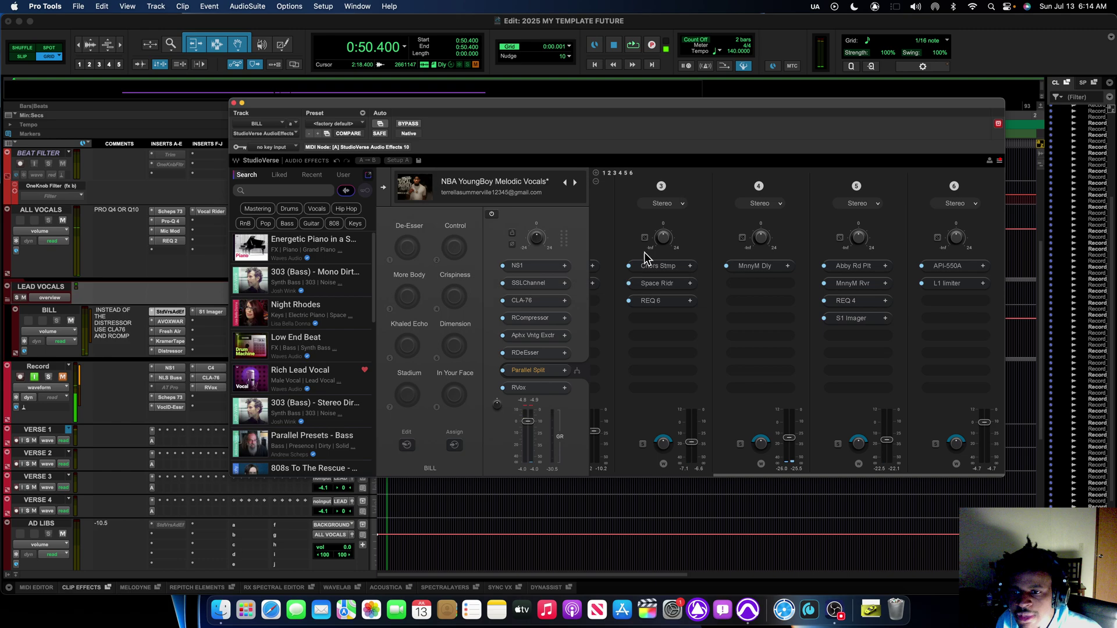
{"action": "left_click", "coordinate": [233, 102]}
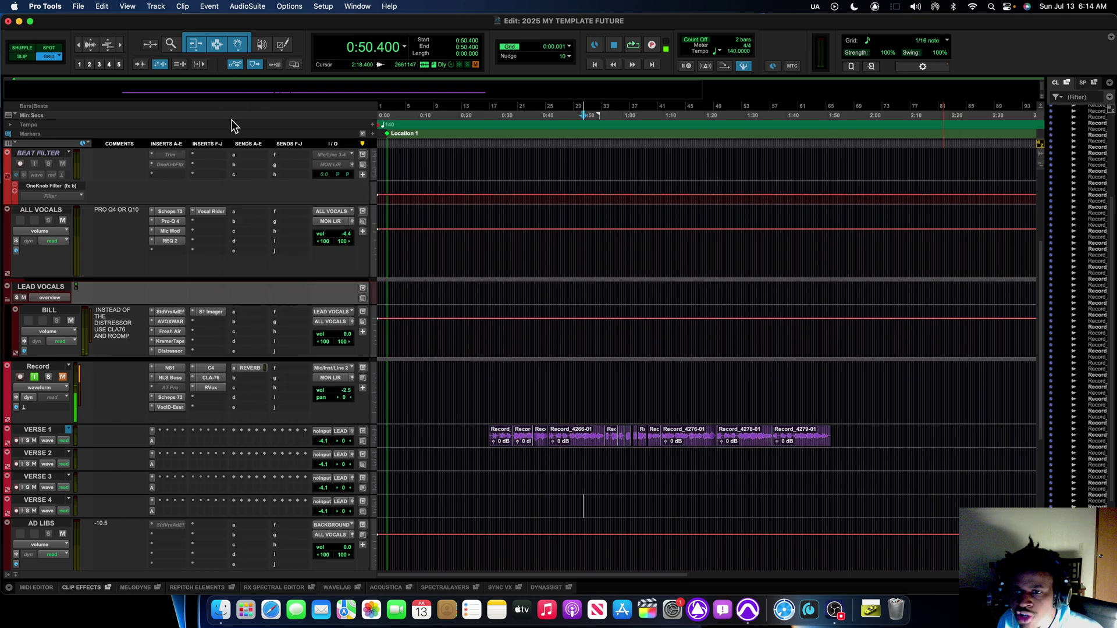
Step: Inspect the AVOX Warm saturation settings on the BILL track, close it, and look over the Mid Air, High Air and Trim settings in Fresh Air
{"action": "left_click", "coordinate": [179, 323]}
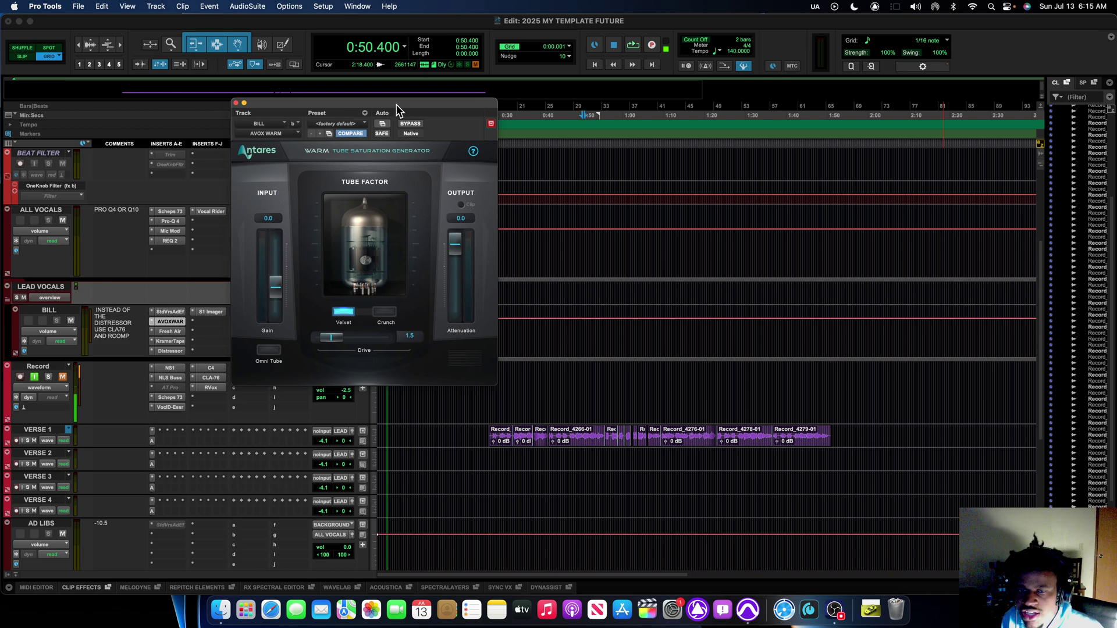
{"action": "left_click_drag", "start_coordinate": [396, 103], "coordinate": [651, 223]}
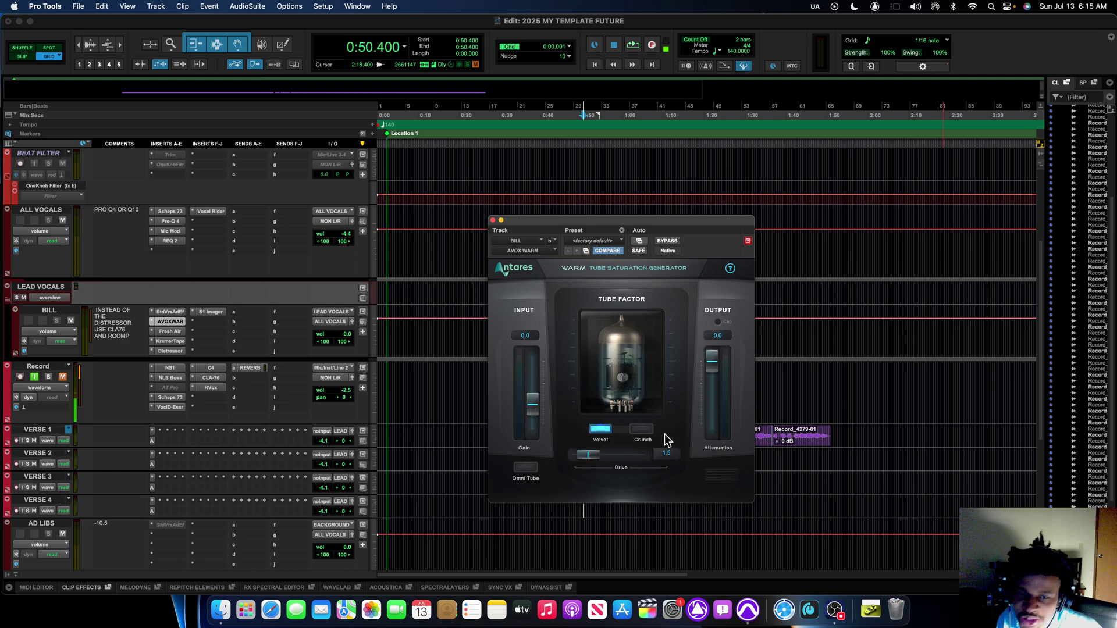
{"action": "left_click", "coordinate": [493, 220]}
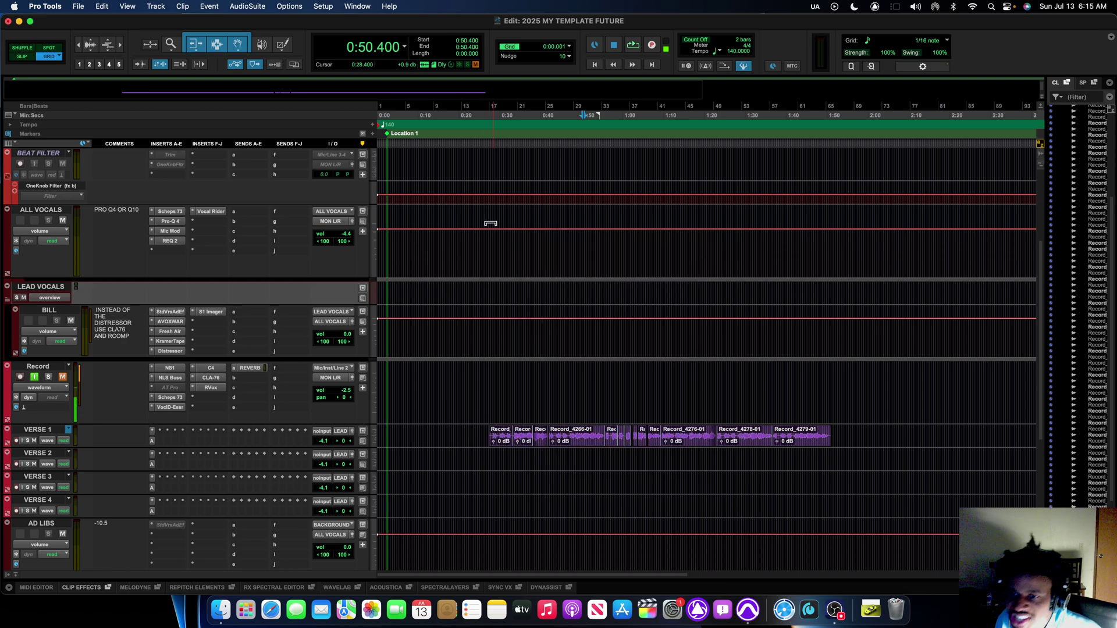
{"action": "left_click", "coordinate": [170, 331]}
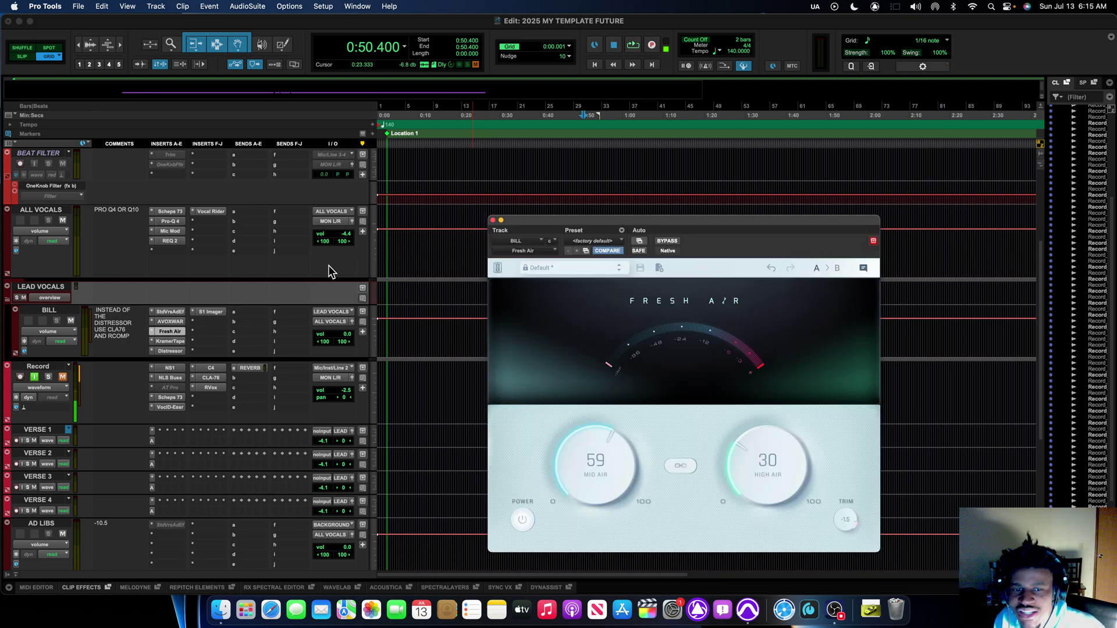
{"action": "left_click_drag", "start_coordinate": [572, 221], "coordinate": [379, 130]}
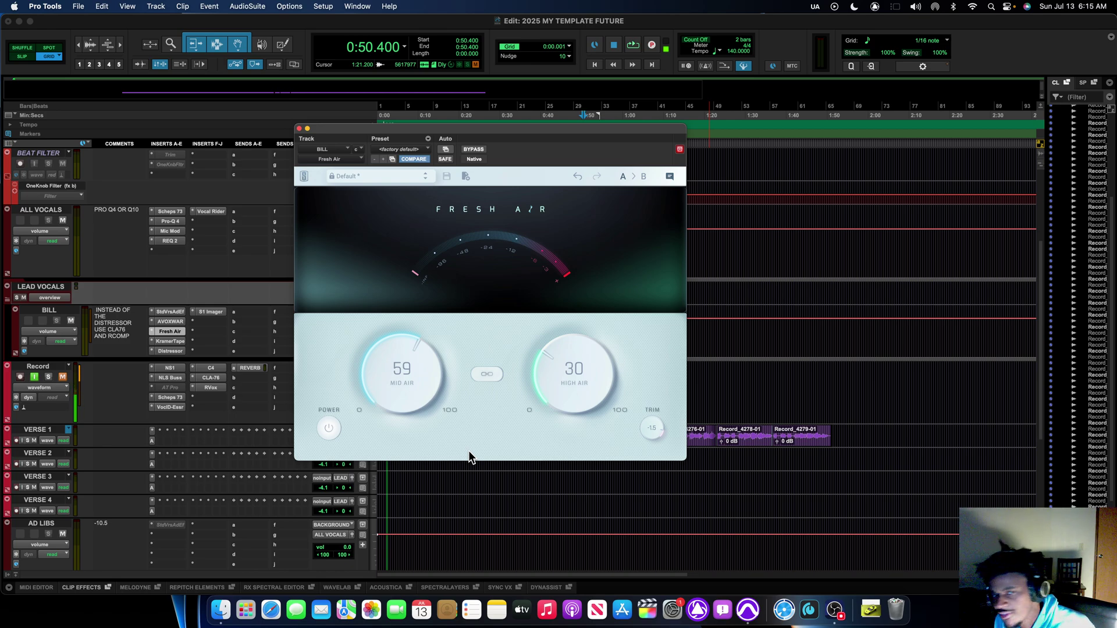
Step: Open Kramer Tape on the BILL track, enlarge its interface to 150%, and move the window up so it fits on screen
{"action": "left_click", "coordinate": [168, 341]}
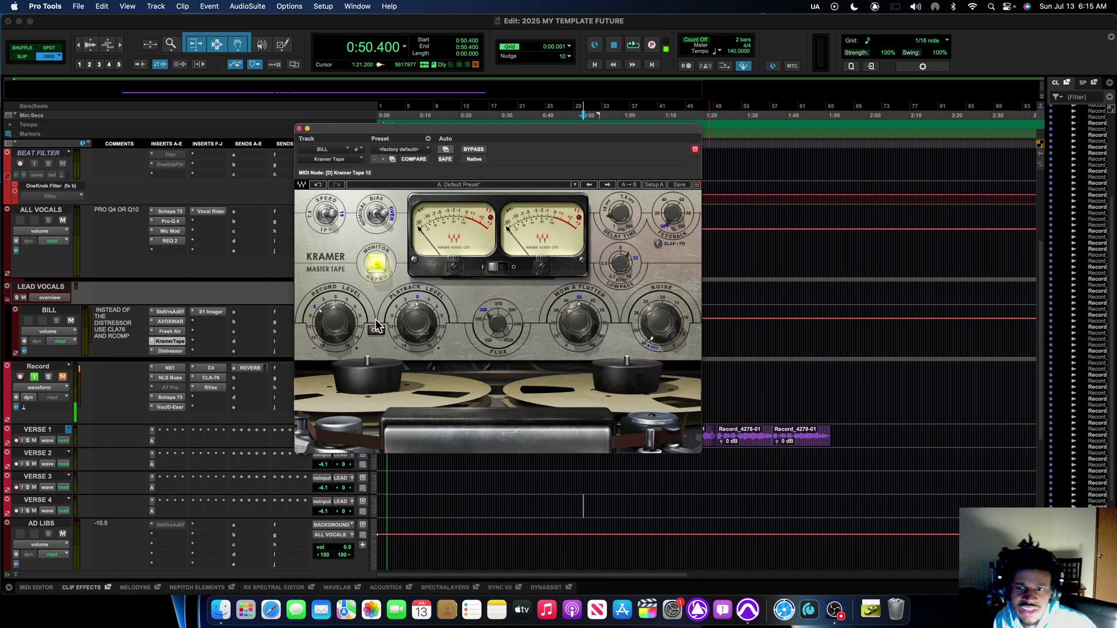
{"action": "mouse_move", "coordinate": [339, 329]}
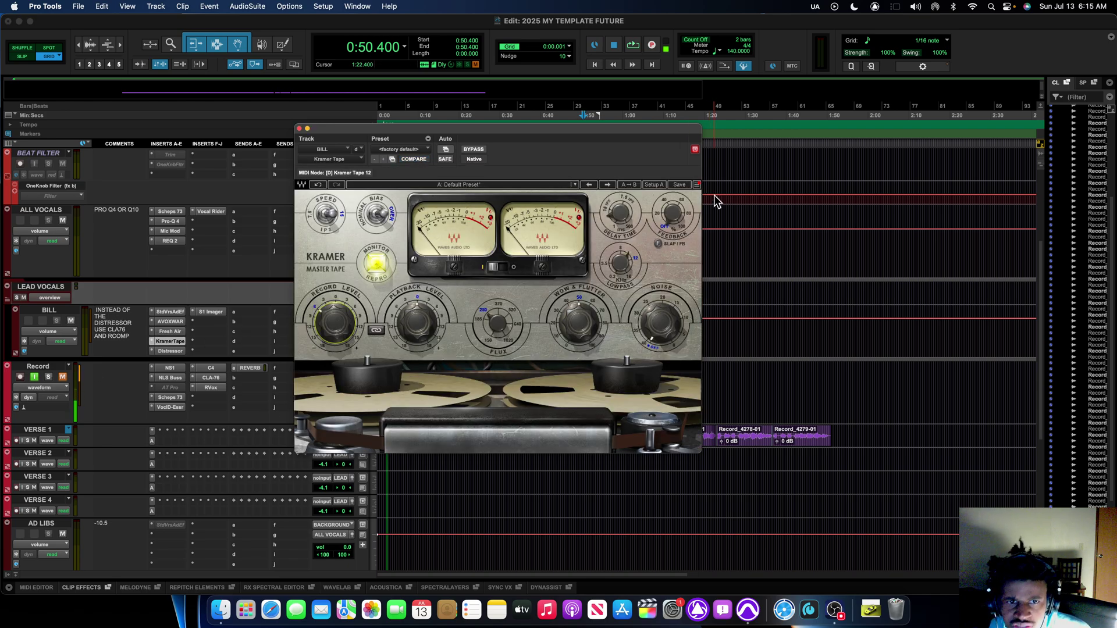
{"action": "left_click", "coordinate": [696, 184]}
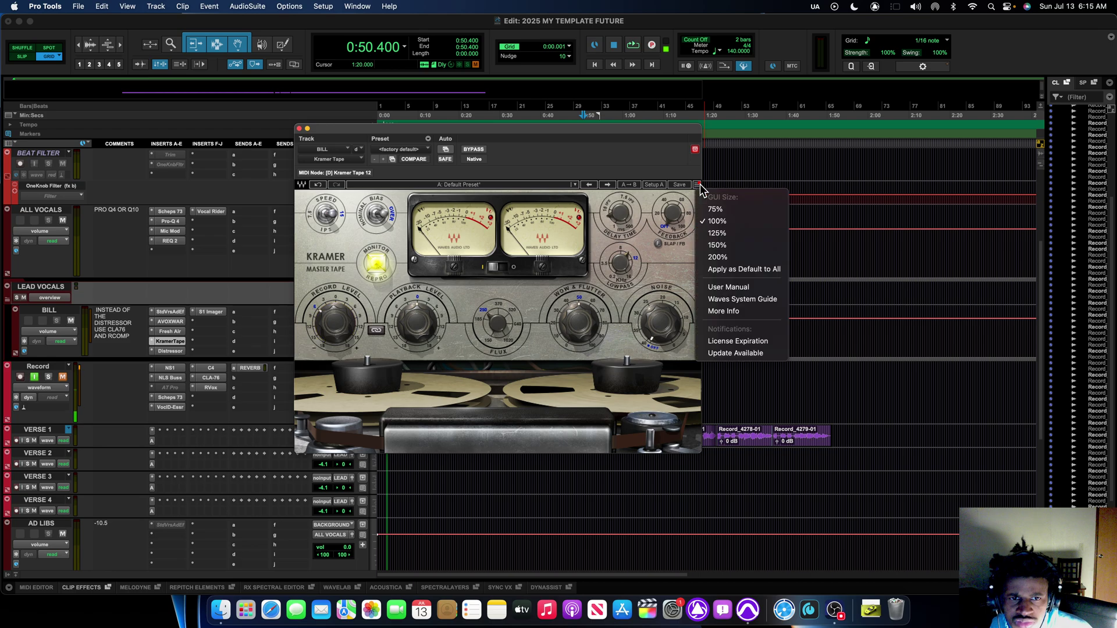
{"action": "left_click", "coordinate": [710, 245]}
{"action": "left_click_drag", "start_coordinate": [623, 124], "coordinate": [590, 38]}
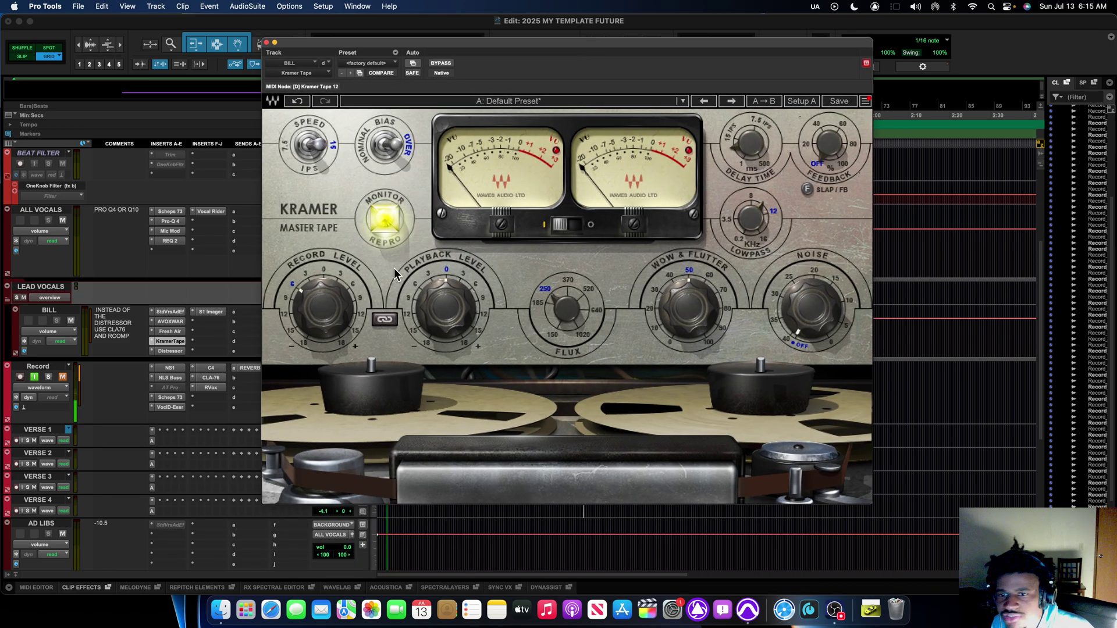
Step: Examine Kramer Tape's record and playback levels, flux, wow and flutter, lowpass and delay time, and close the plug-in
{"action": "mouse_move", "coordinate": [323, 323]}
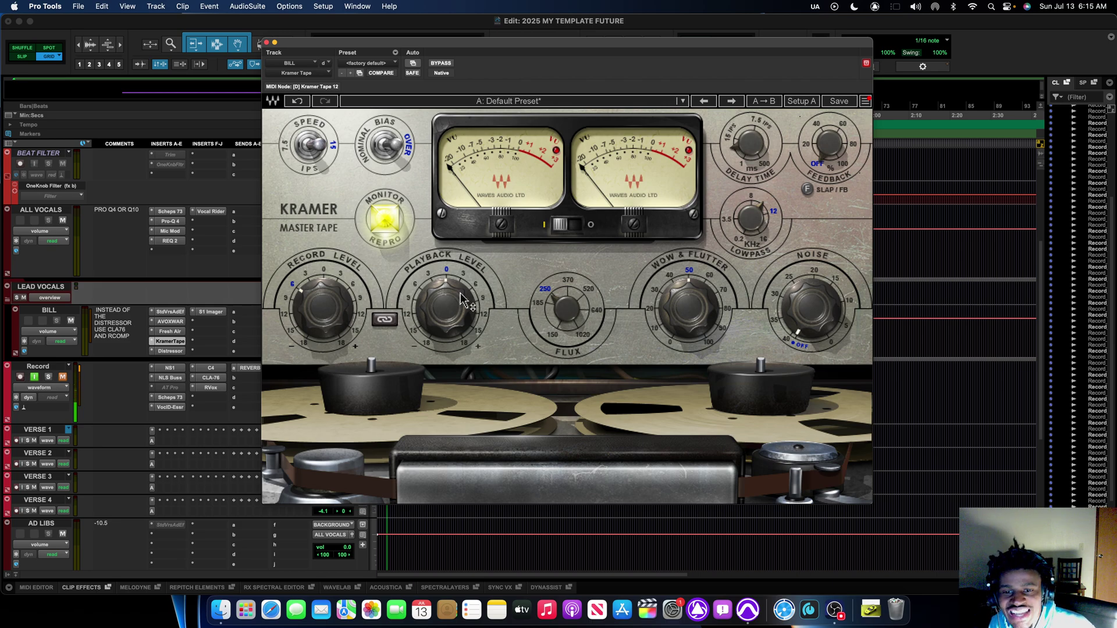
{"action": "mouse_move", "coordinate": [461, 299]}
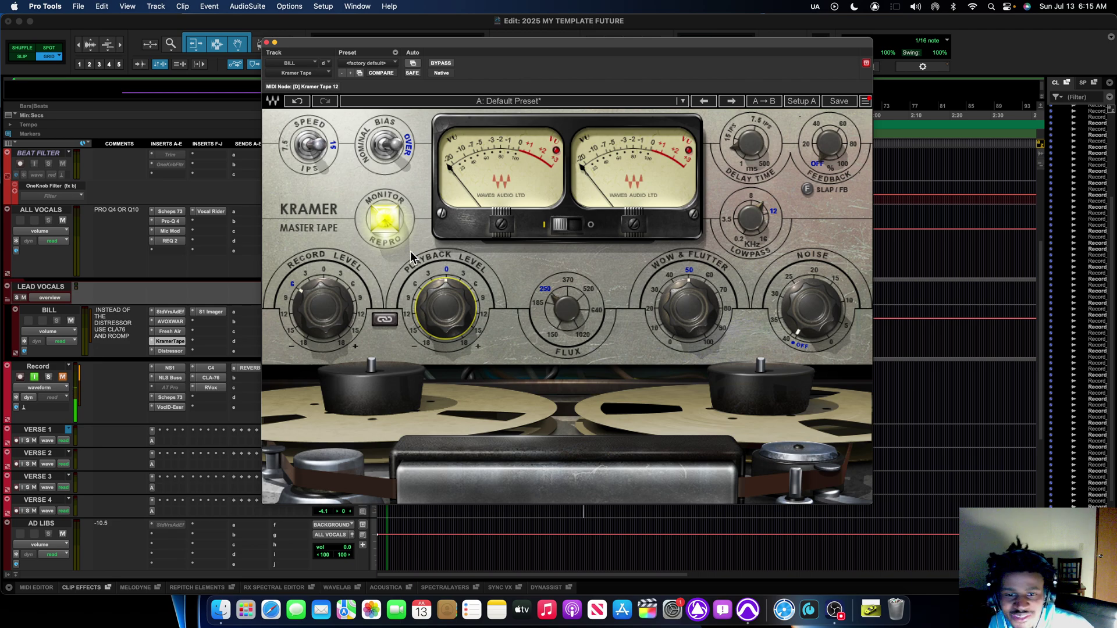
{"action": "mouse_move", "coordinate": [560, 318]}
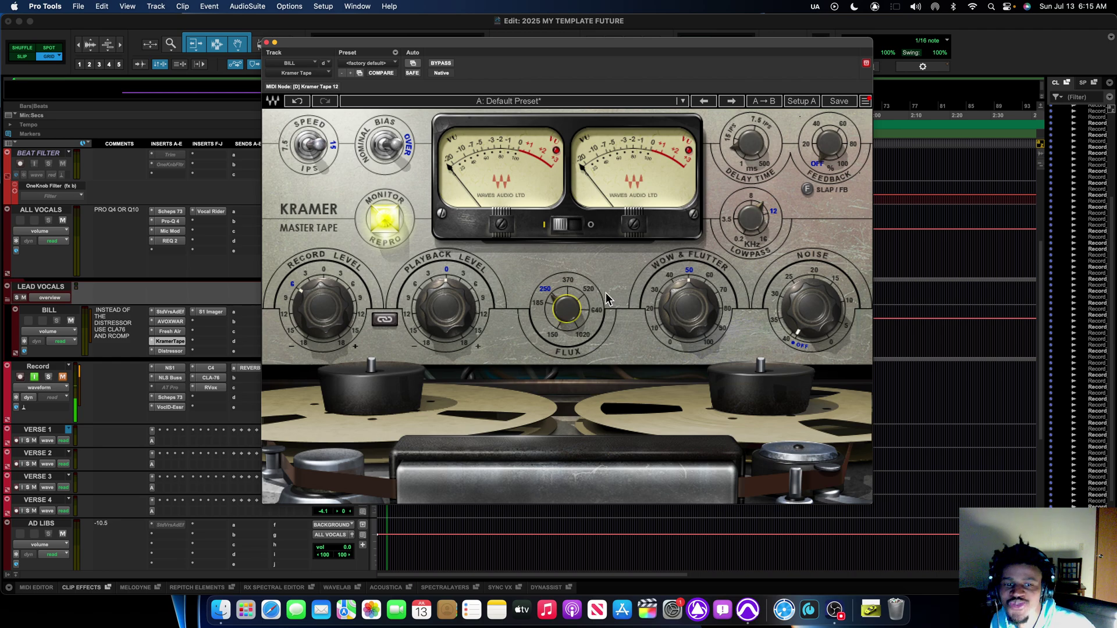
{"action": "mouse_move", "coordinate": [688, 311]}
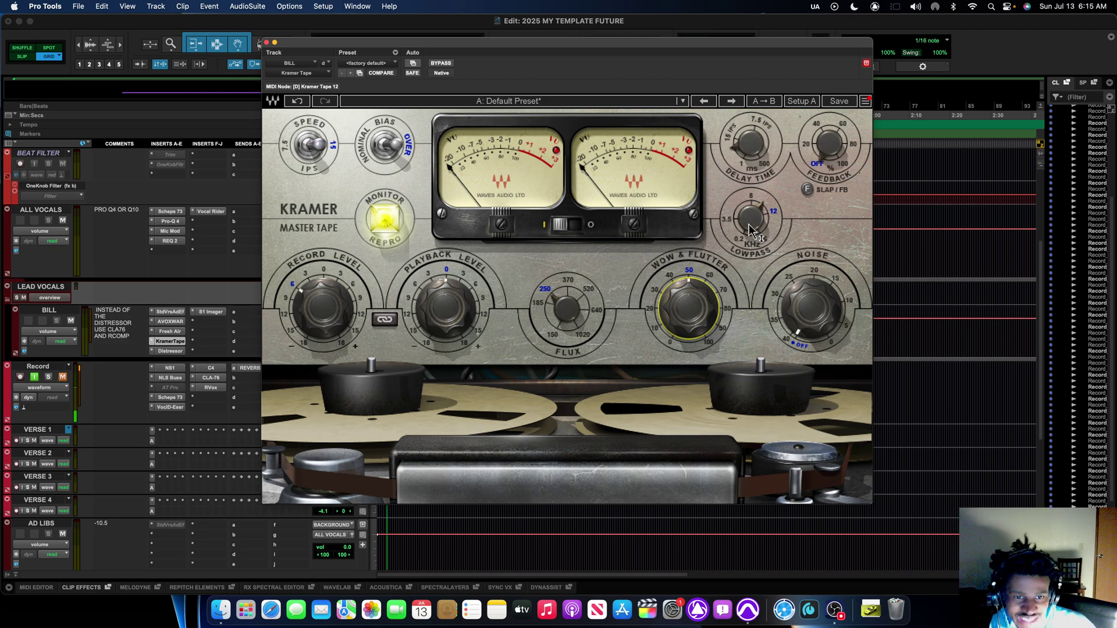
{"action": "mouse_move", "coordinate": [749, 230]}
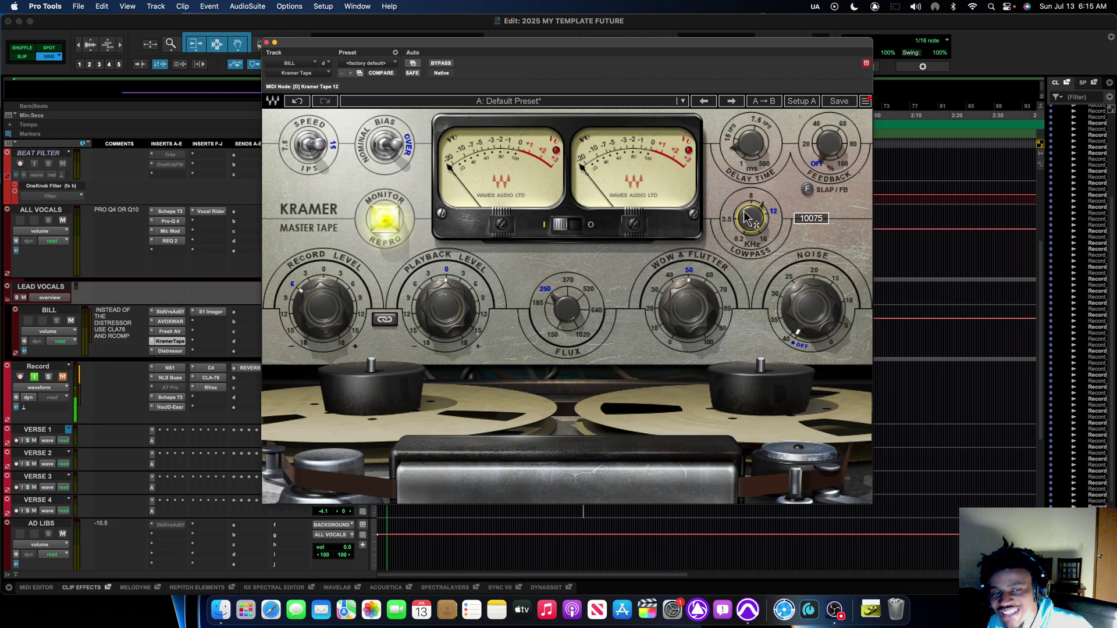
{"action": "mouse_move", "coordinate": [751, 154]}
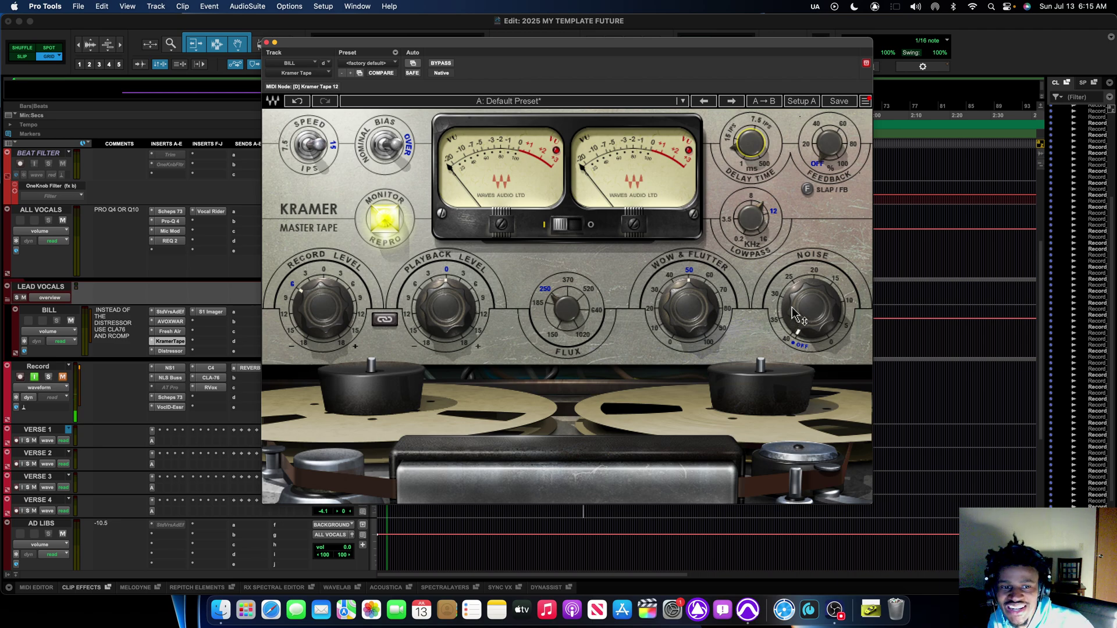
{"action": "left_click", "coordinate": [267, 43]}
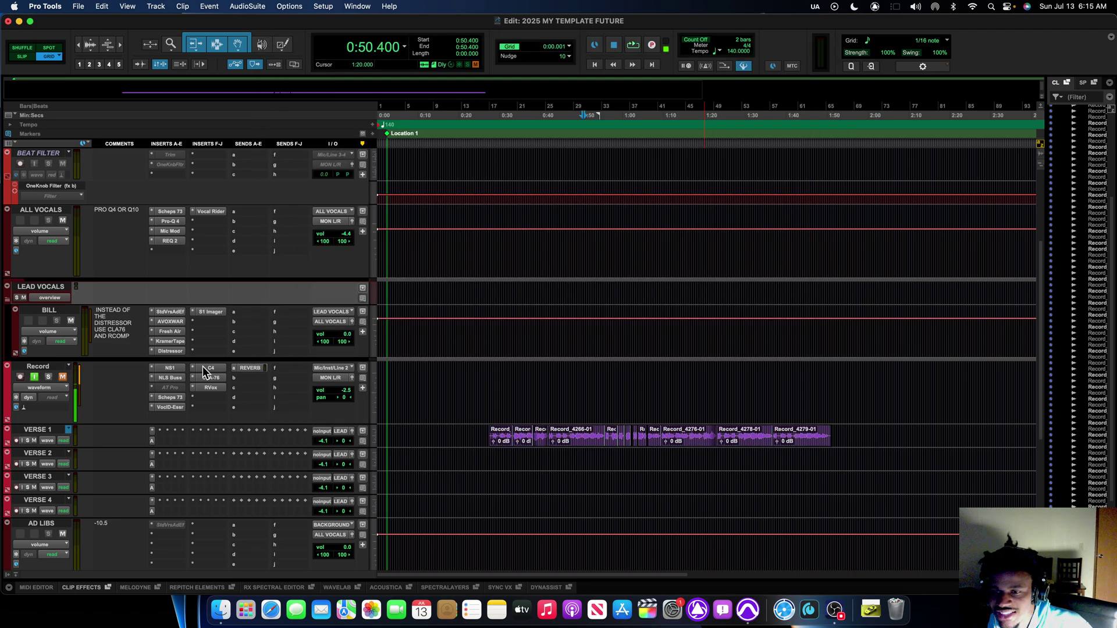
Step: Show the Distressor settings on the BILL track and open the plug-in search for the track's empty insert slot G
{"action": "left_click", "coordinate": [173, 351]}
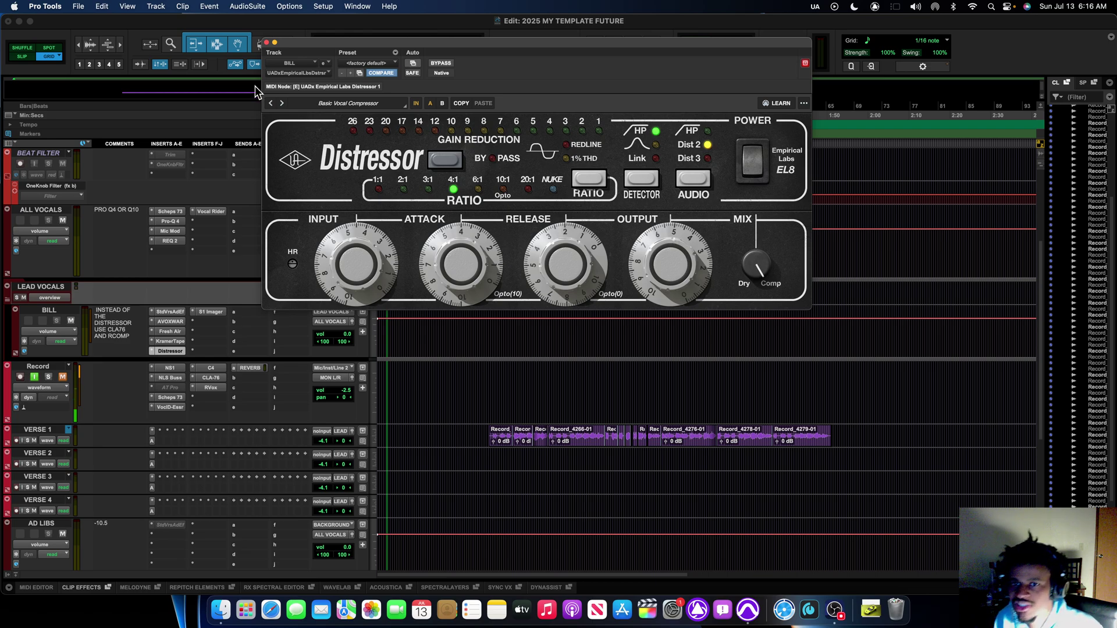
{"action": "left_click", "coordinate": [195, 323]}
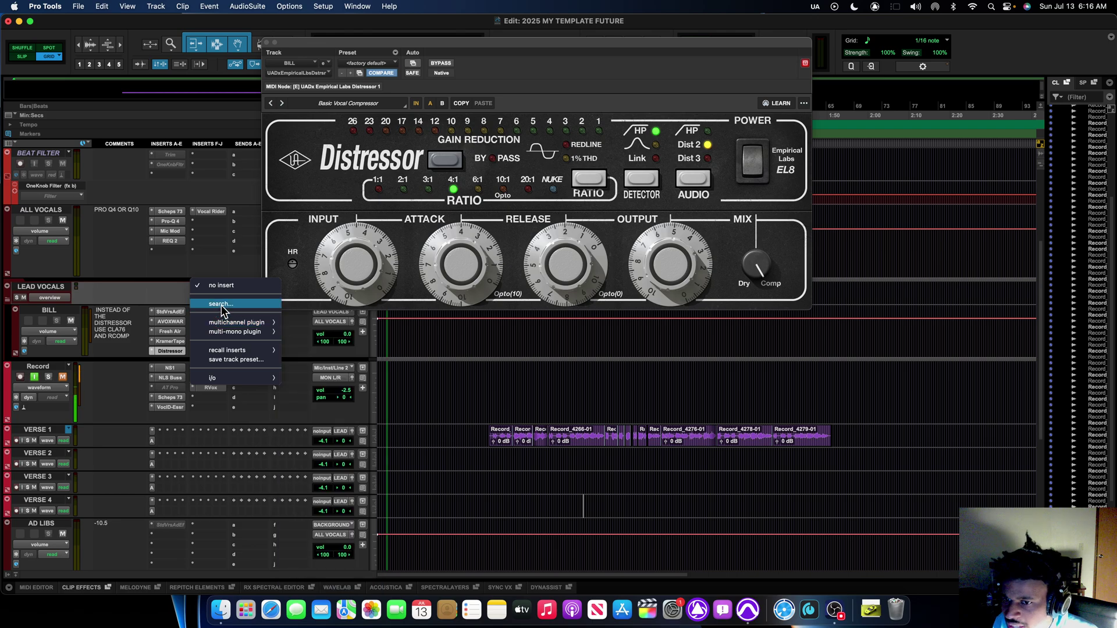
{"action": "left_click", "coordinate": [222, 305]}
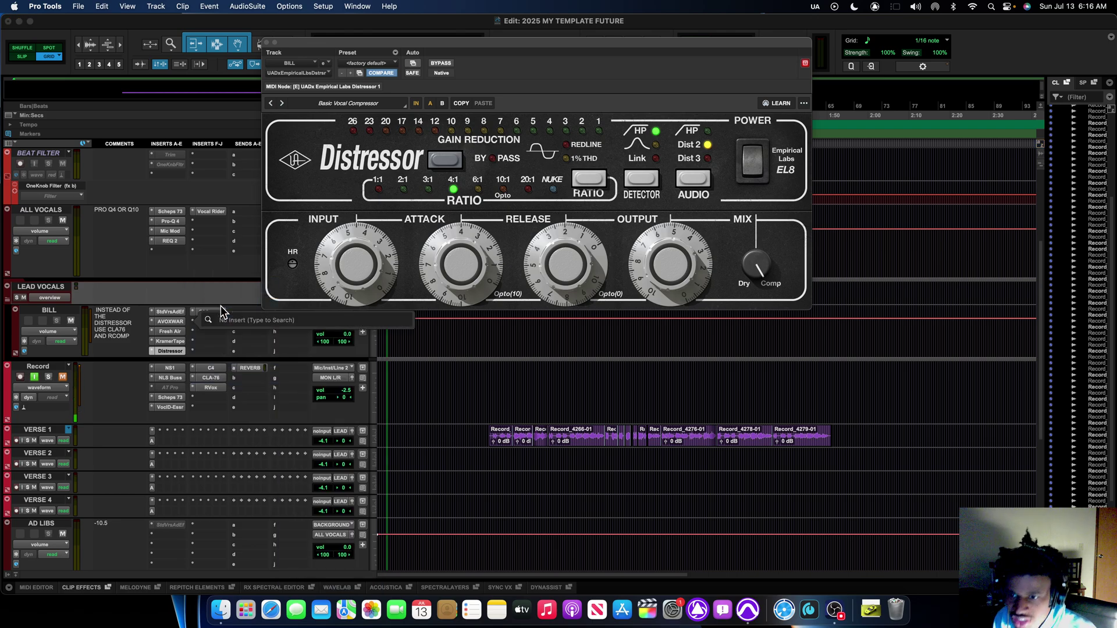
{"action": "type", "text": "cla"}
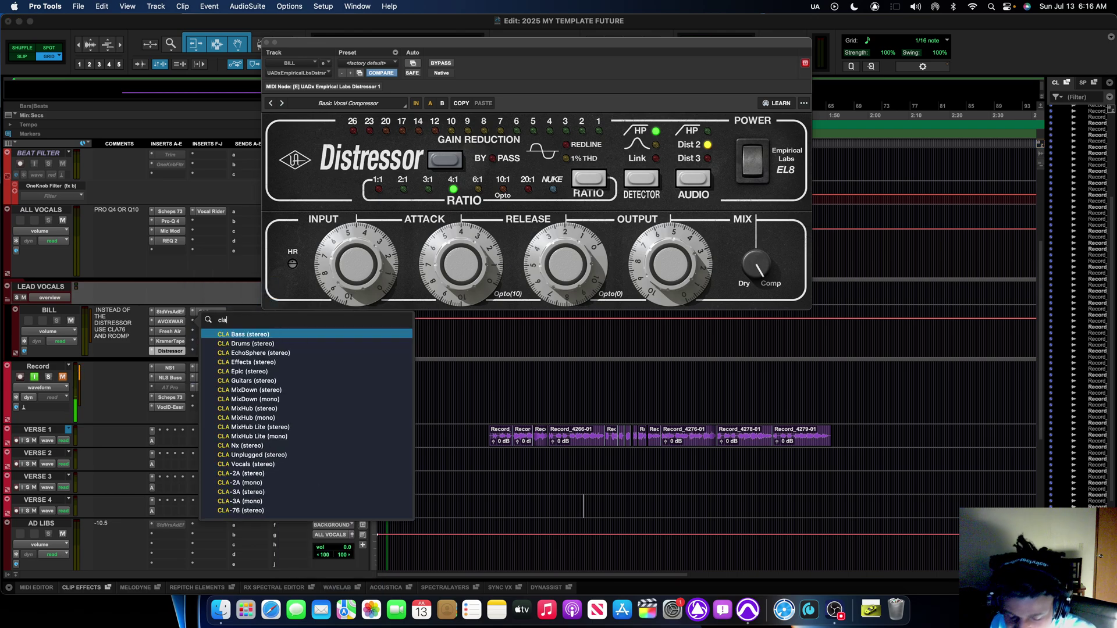
{"action": "type", "text": "765"}
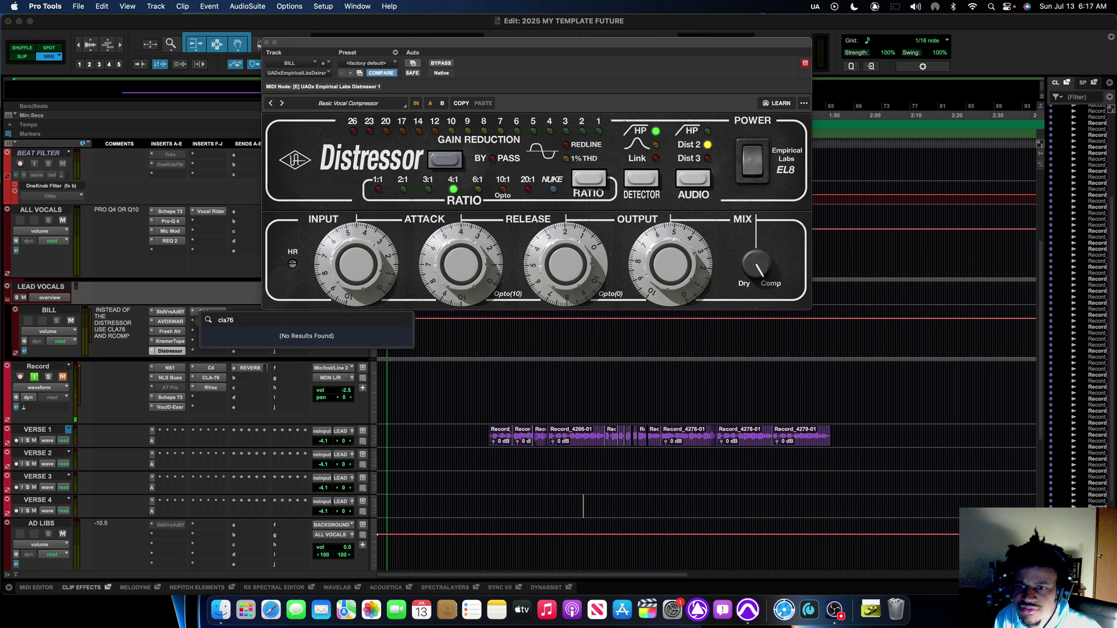
{"action": "key", "text": "BackSpace"}
{"action": "key", "text": "BackSpace"}
{"action": "key", "text": "BackSpace"}
{"action": "key", "text": "BackSpace"}
{"action": "key", "text": "BackSpace"}
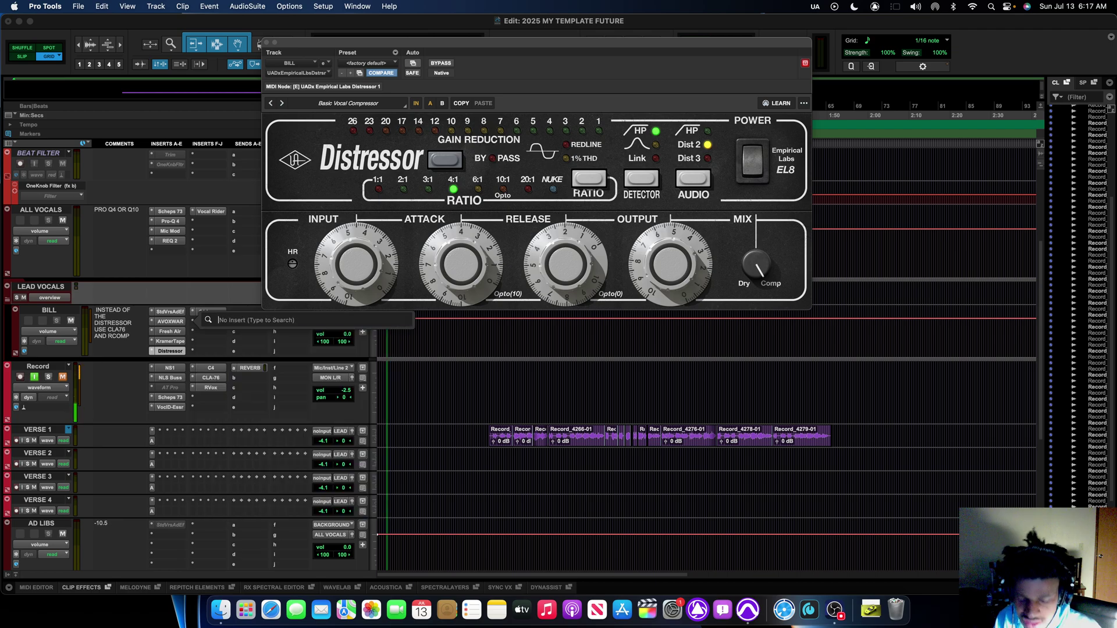
Step: Search the plug-ins for 76 and insert CLA-76 (stereo) in slot G of the BILL track
{"action": "type", "text": "76"}
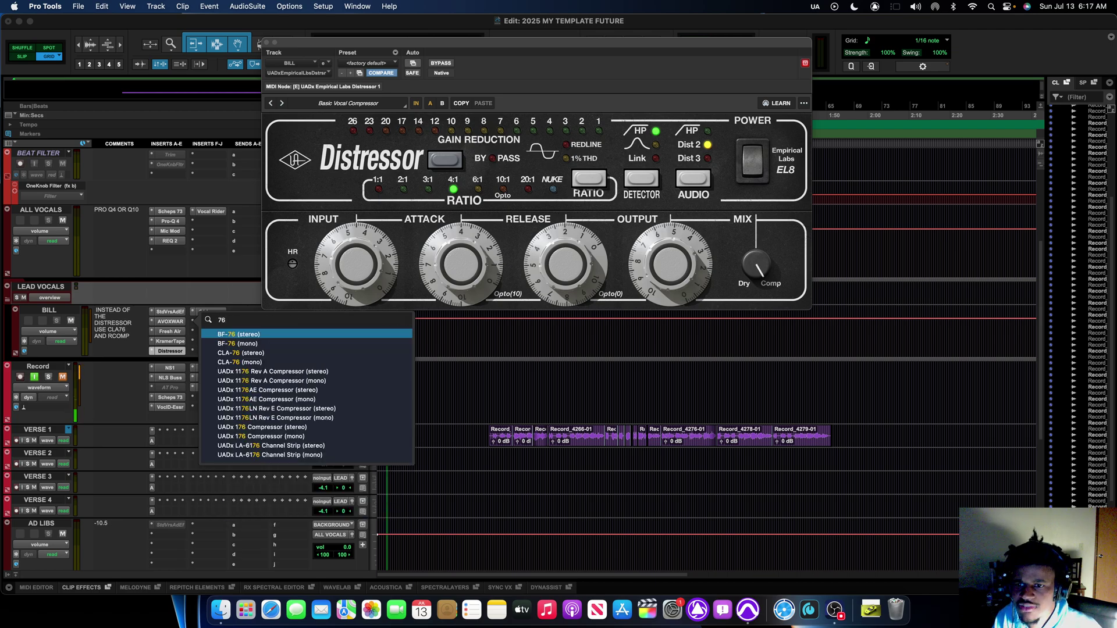
{"action": "left_click", "coordinate": [252, 353]}
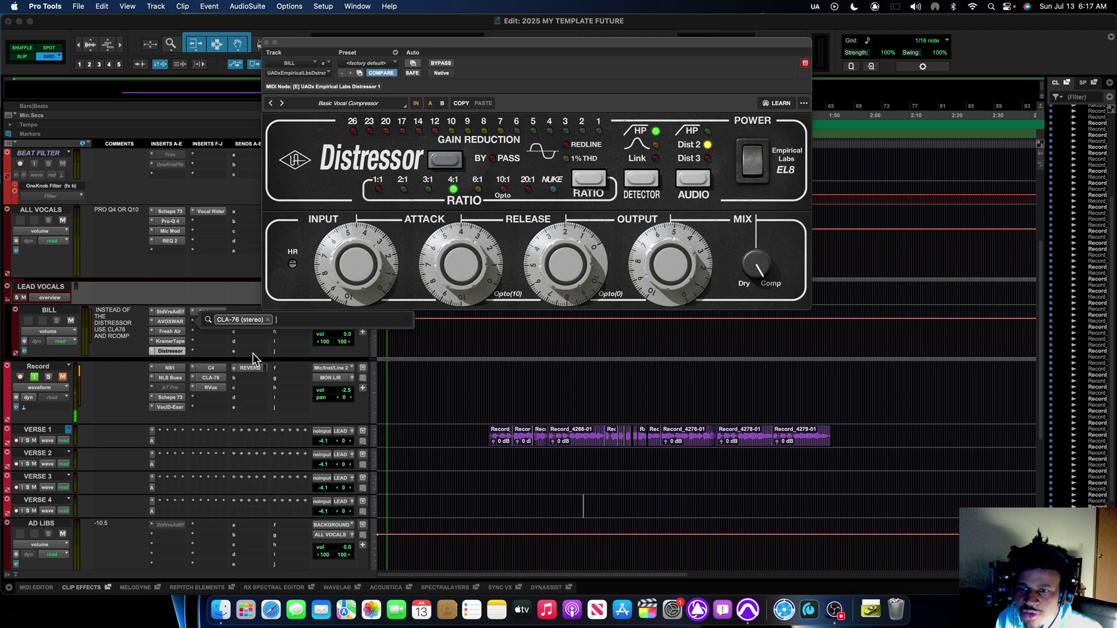
{"action": "key", "text": "Return"}
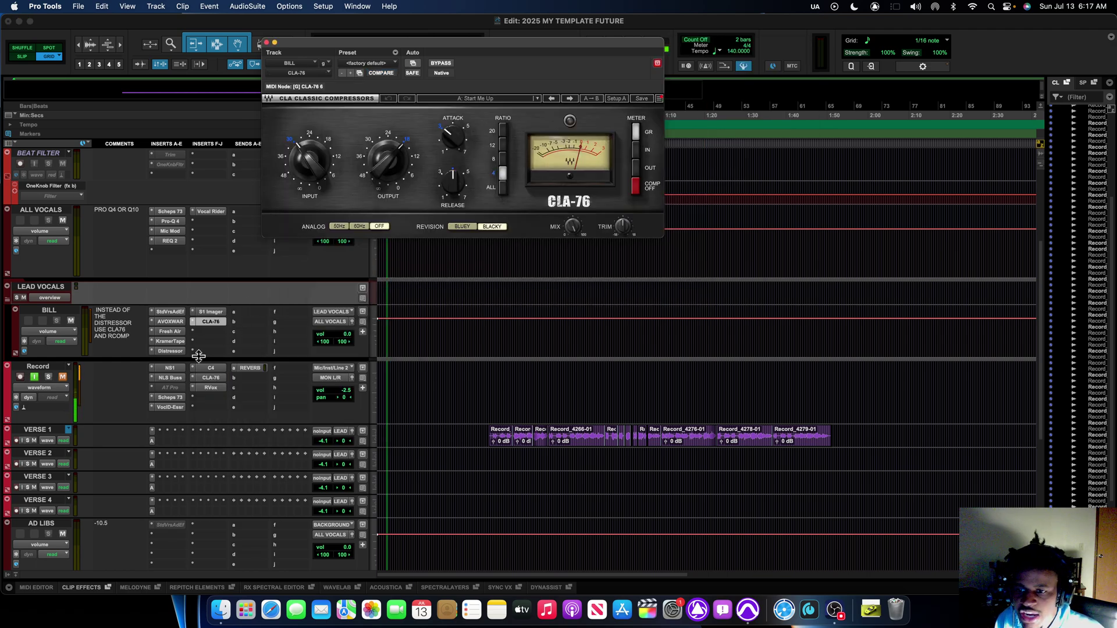
Step: Reopen the BILL track's Distressor and arrange its window and the CLA-76 window so both sets of controls can be compared
{"action": "left_click", "coordinate": [177, 353]}
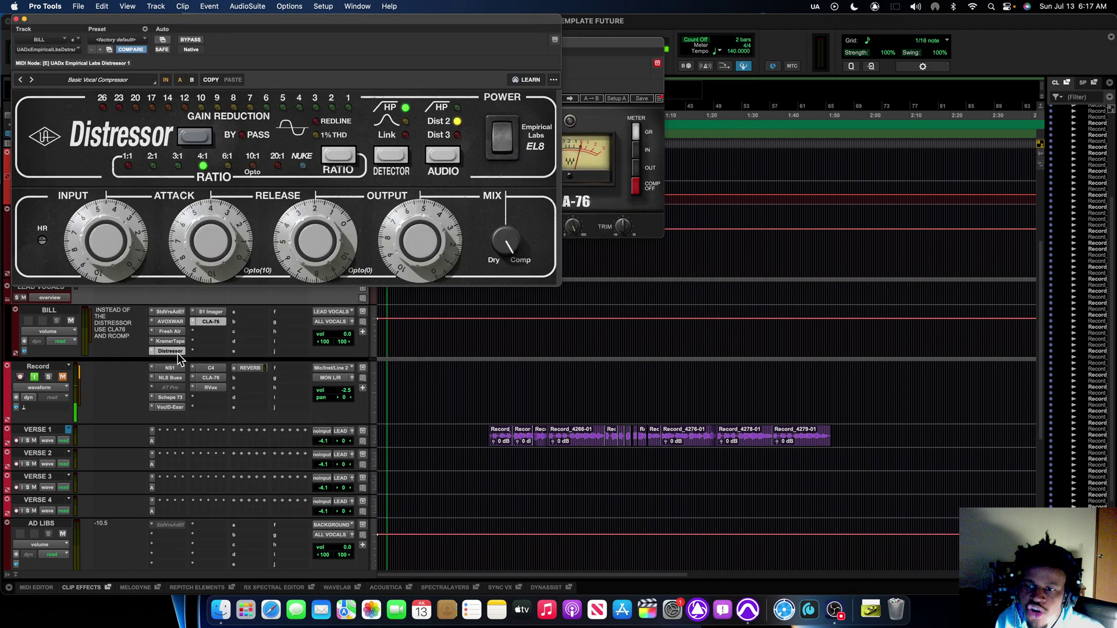
{"action": "left_click_drag", "start_coordinate": [144, 28], "coordinate": [584, 280]}
{"action": "left_click_drag", "start_coordinate": [512, 49], "coordinate": [407, 120]}
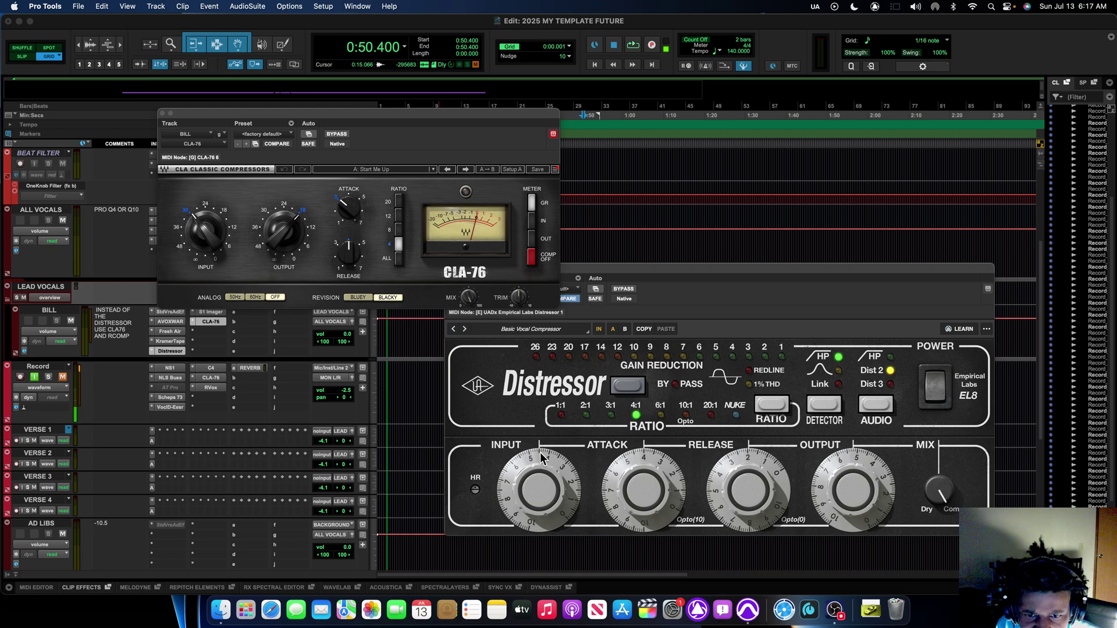
Step: Set the CLA-76 input to about -21 and turn its output down slightly
{"action": "mouse_move", "coordinate": [206, 230]}
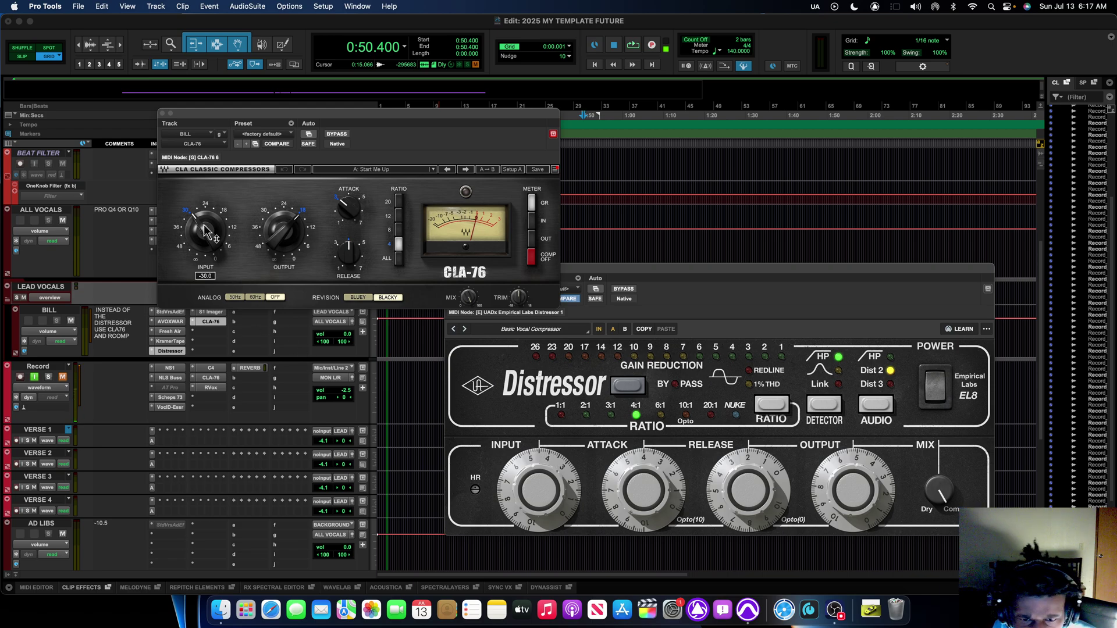
{"action": "mouse_move", "coordinate": [207, 230]}
{"action": "left_mouse_down"}
{"action": "mouse_move", "coordinate": [207, 131]}
{"action": "mouse_move", "coordinate": [207, 211]}
{"action": "left_mouse_up"}
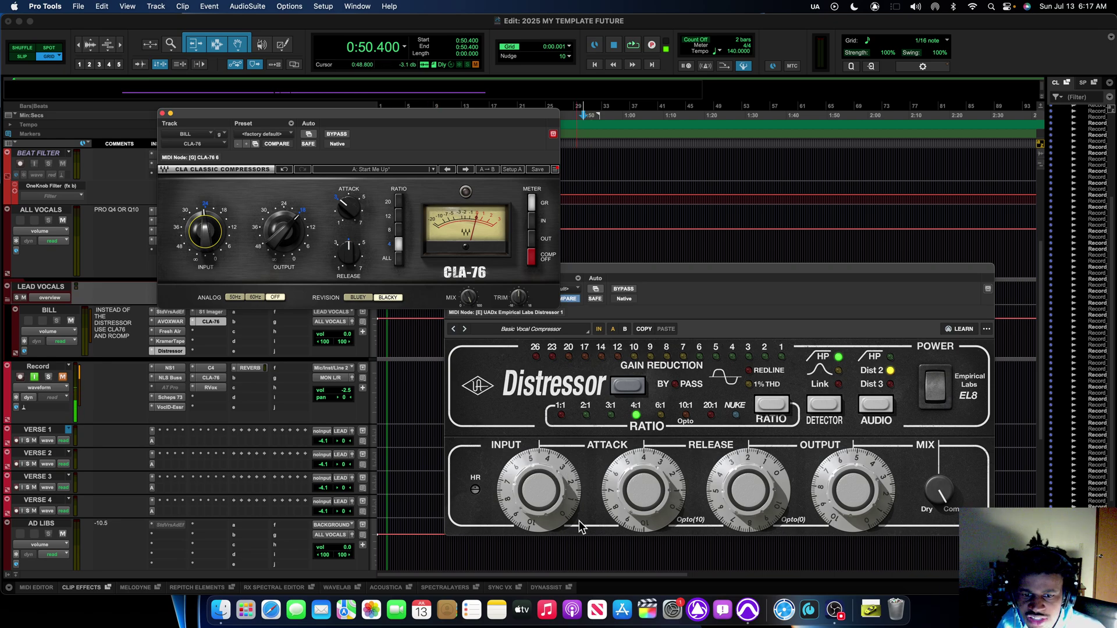
{"action": "mouse_move", "coordinate": [183, 233]}
{"action": "left_mouse_down"}
{"action": "mouse_move", "coordinate": [183, 267]}
{"action": "mouse_move", "coordinate": [183, 233]}
{"action": "mouse_move", "coordinate": [183, 244]}
{"action": "left_mouse_up"}
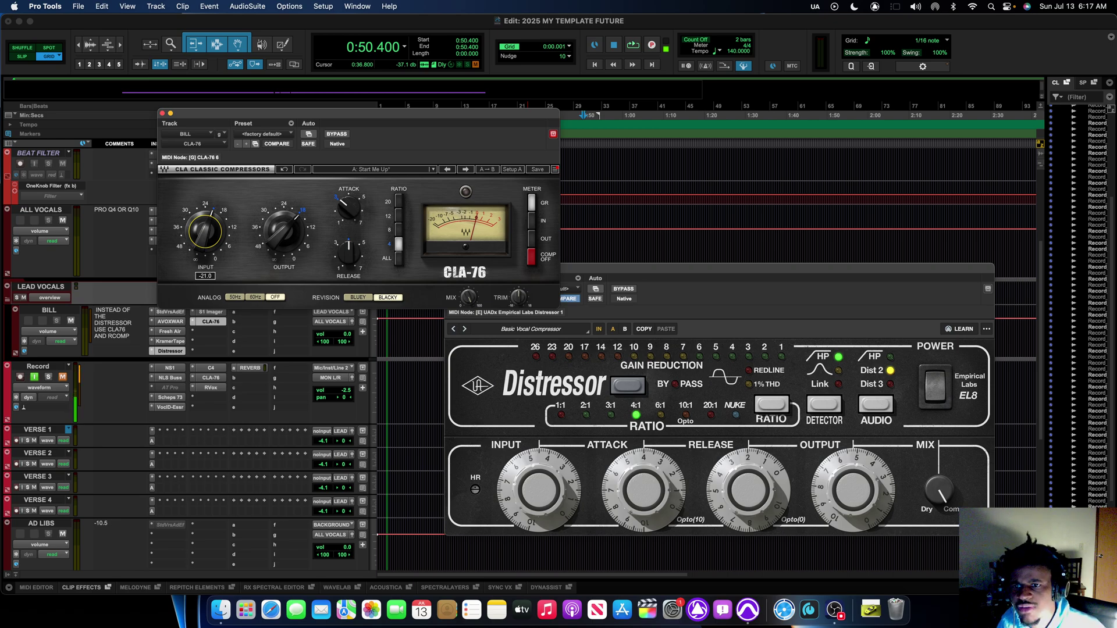
{"action": "left_click_drag", "start_coordinate": [183, 244], "coordinate": [183, 249]}
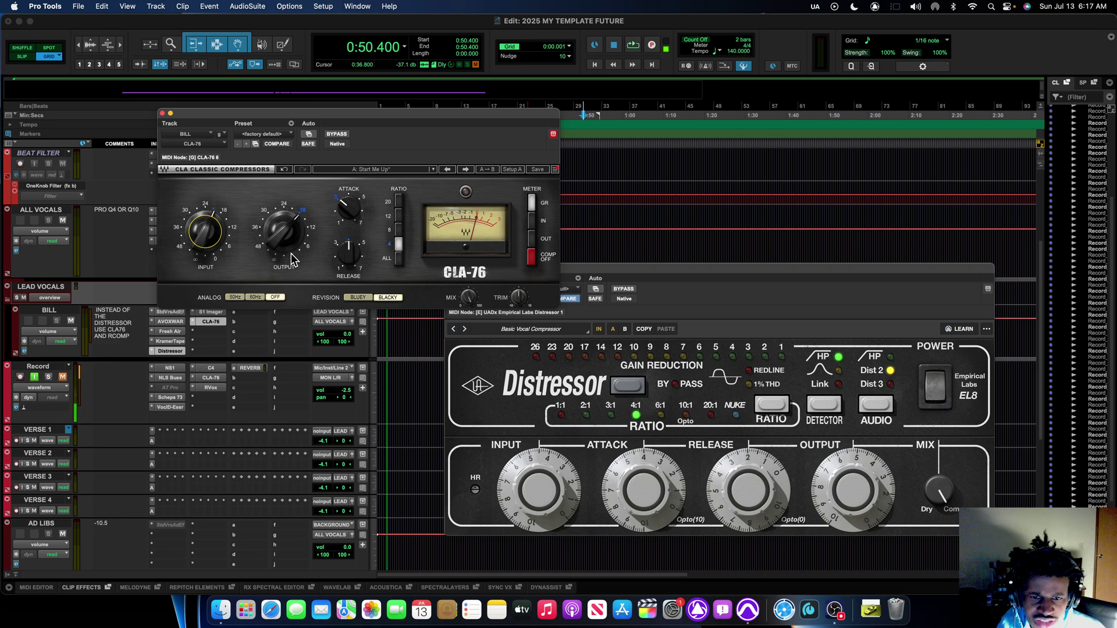
{"action": "left_click_drag", "start_coordinate": [294, 232], "coordinate": [295, 241]}
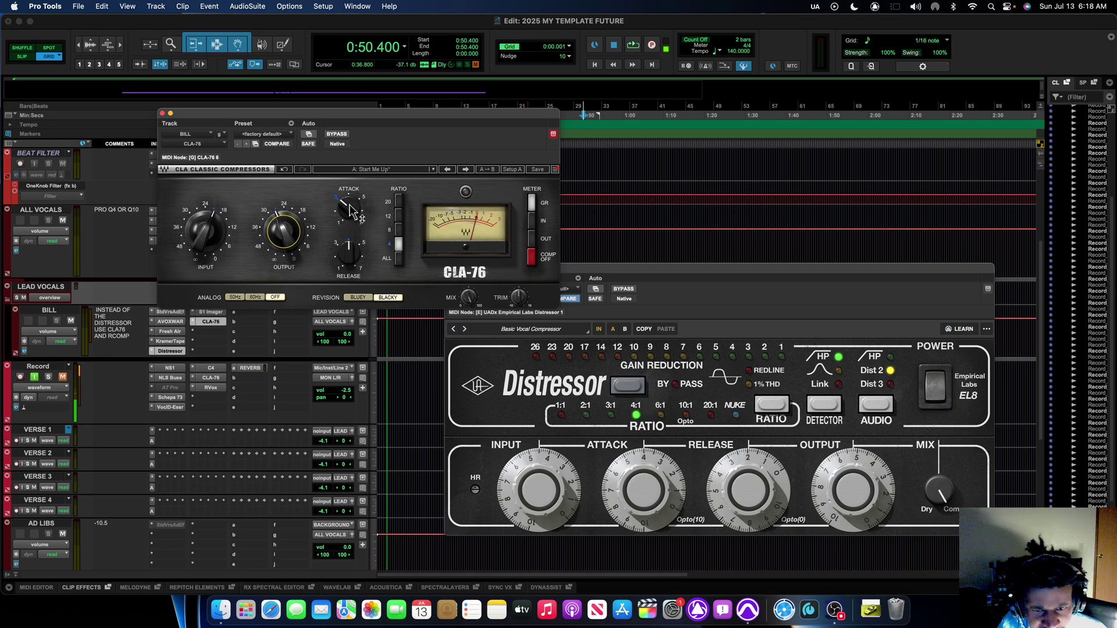
Step: Set the CLA-76 attack to 3.99 and adjust its release
{"action": "left_click_drag", "start_coordinate": [349, 207], "coordinate": [350, 204]}
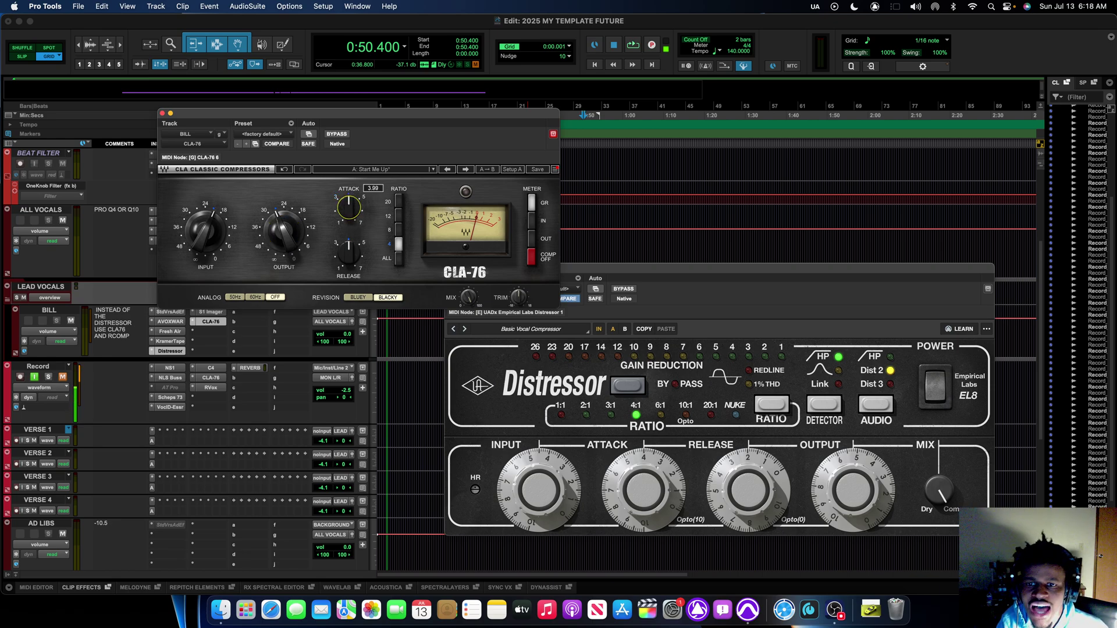
{"action": "left_click_drag", "start_coordinate": [349, 205], "coordinate": [350, 205]}
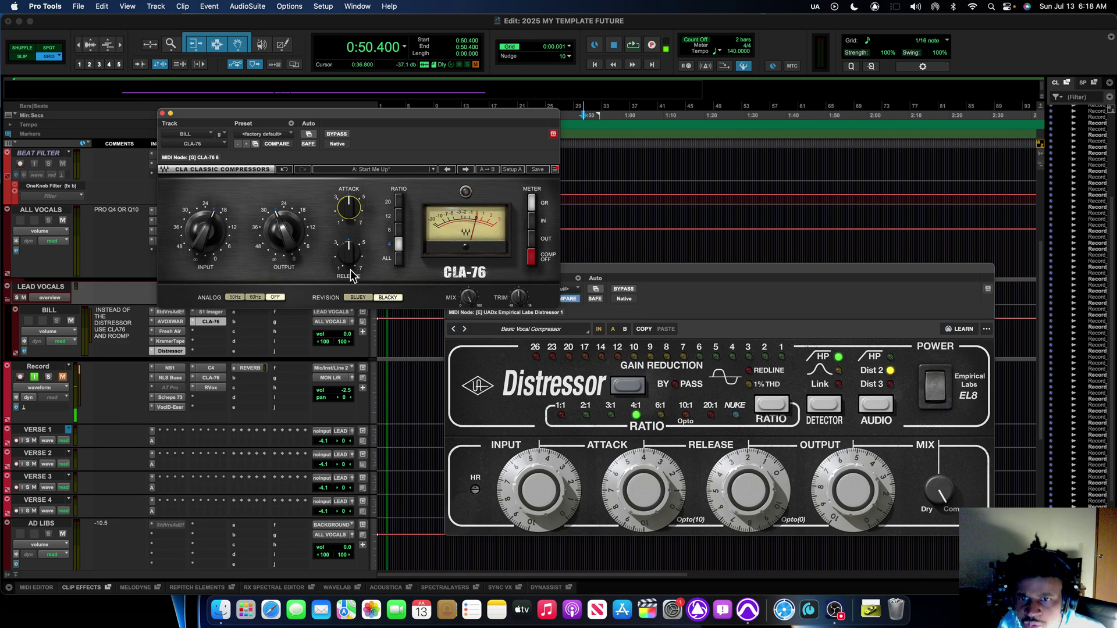
{"action": "left_click_drag", "start_coordinate": [349, 253], "coordinate": [349, 250]}
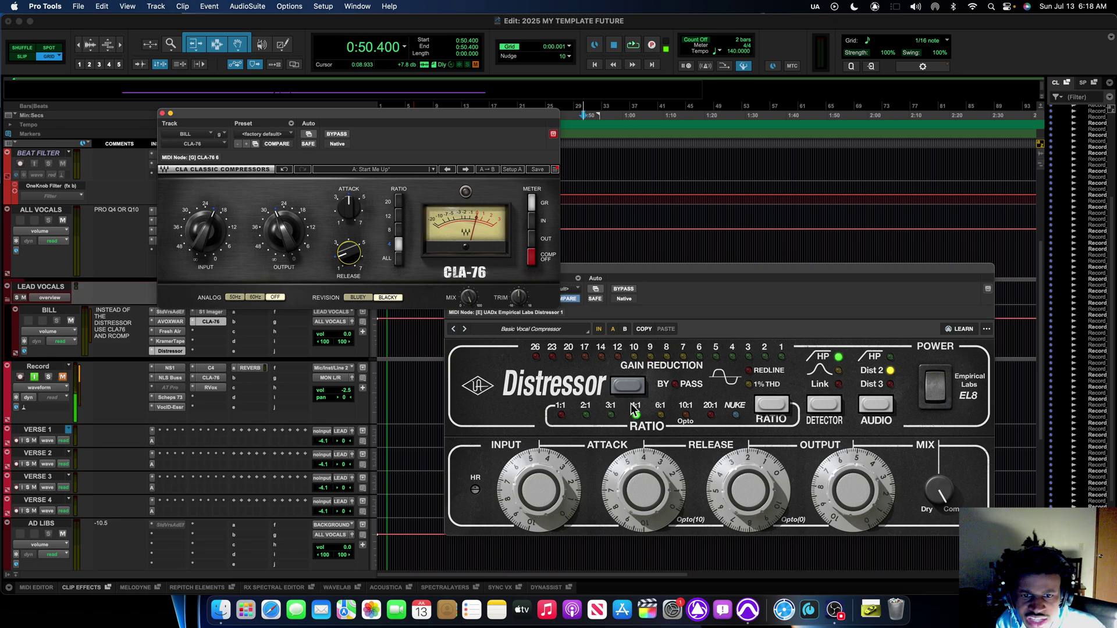
Step: Close the CLA-76 and insert RCompressor (stereo) in slot H of the BILL track
{"action": "left_click", "coordinate": [163, 114]}
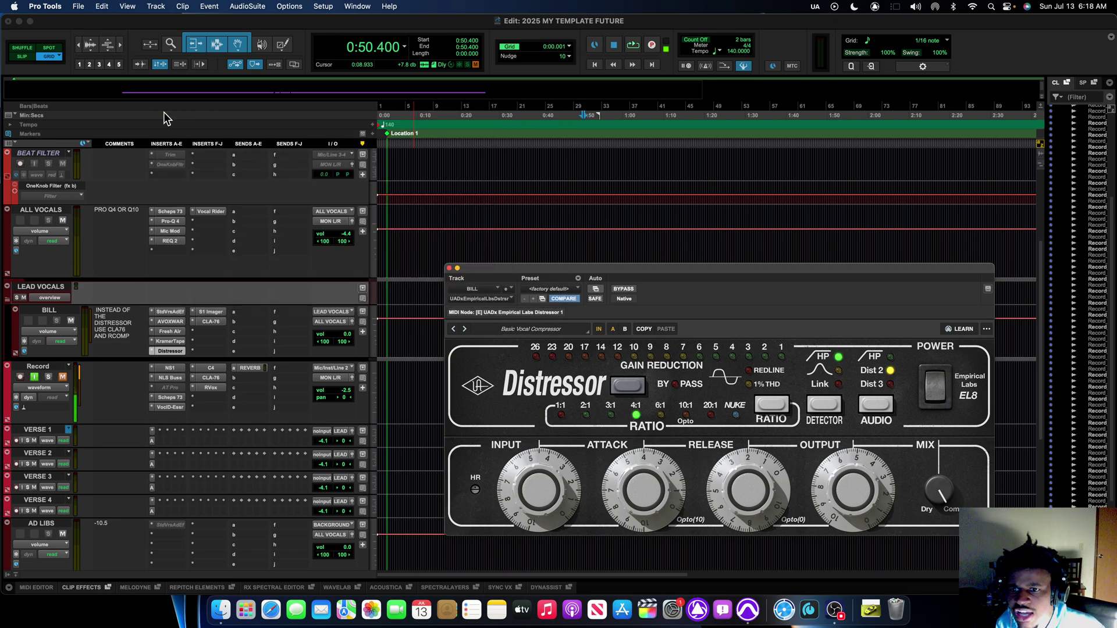
{"action": "left_click", "coordinate": [193, 330]}
{"action": "left_click", "coordinate": [224, 313]}
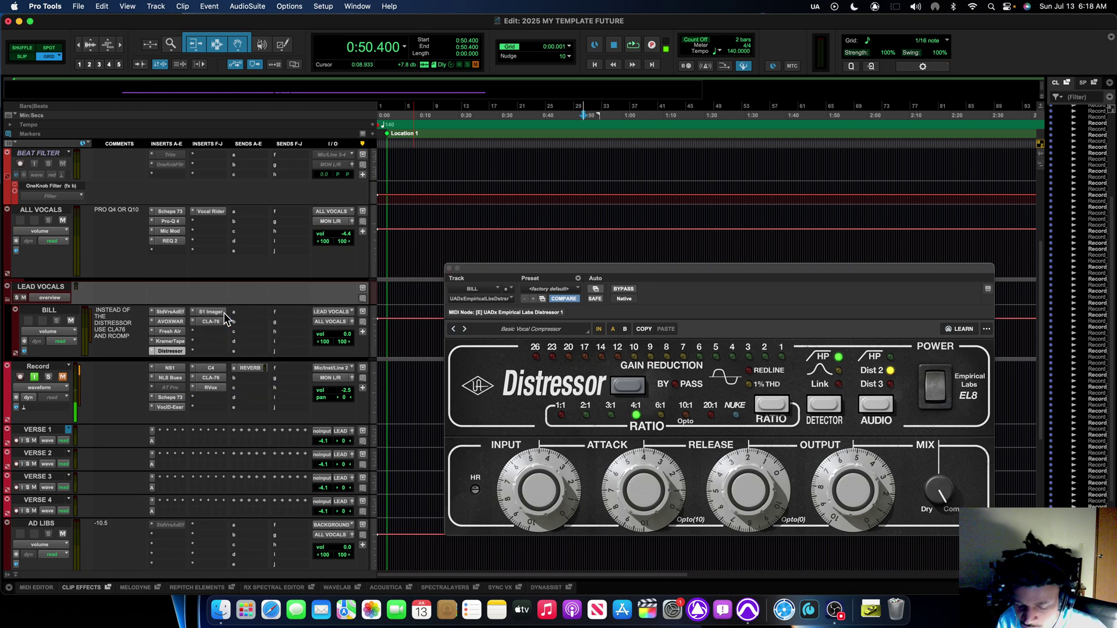
{"action": "type", "text": "rcom"}
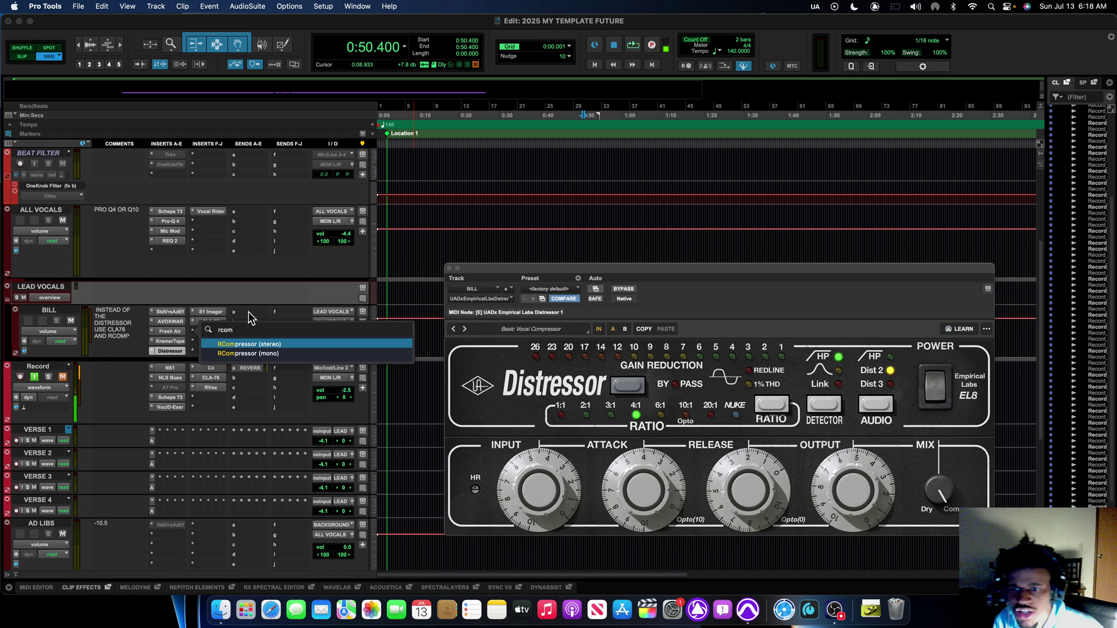
{"action": "left_click", "coordinate": [260, 344]}
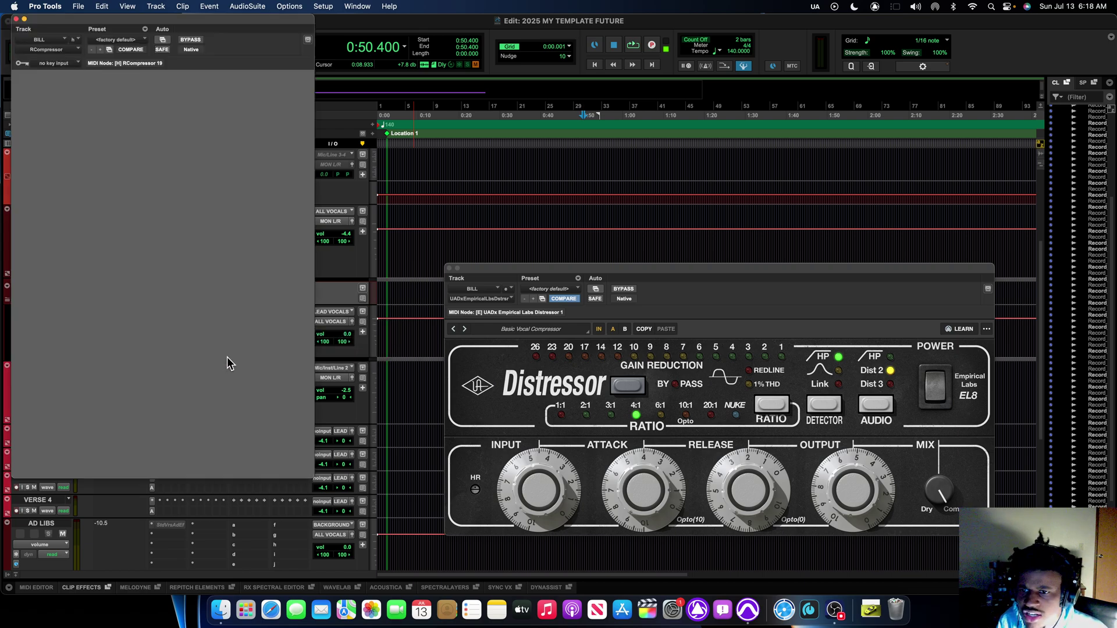
Step: Arrange the RCompressor and Distressor windows for comparison and set the RCompressor ratio to 4.1
{"action": "left_click_drag", "start_coordinate": [196, 14], "coordinate": [1024, 40]}
{"action": "left_click_drag", "start_coordinate": [757, 266], "coordinate": [558, 253]}
{"action": "left_click", "coordinate": [985, 245]}
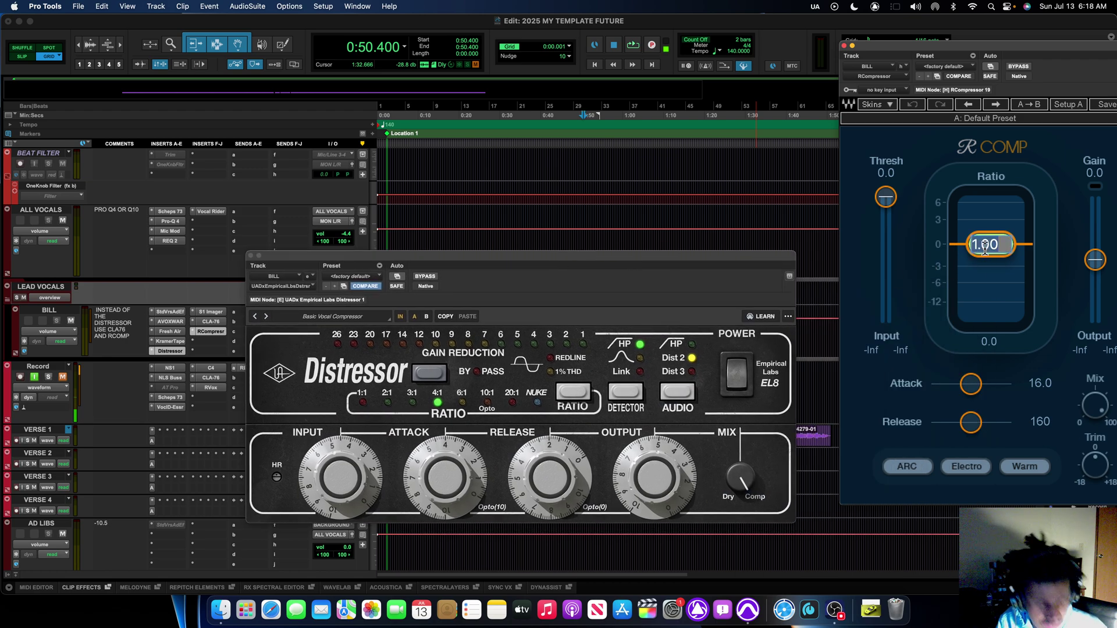
{"action": "type", "text": "4.1"}
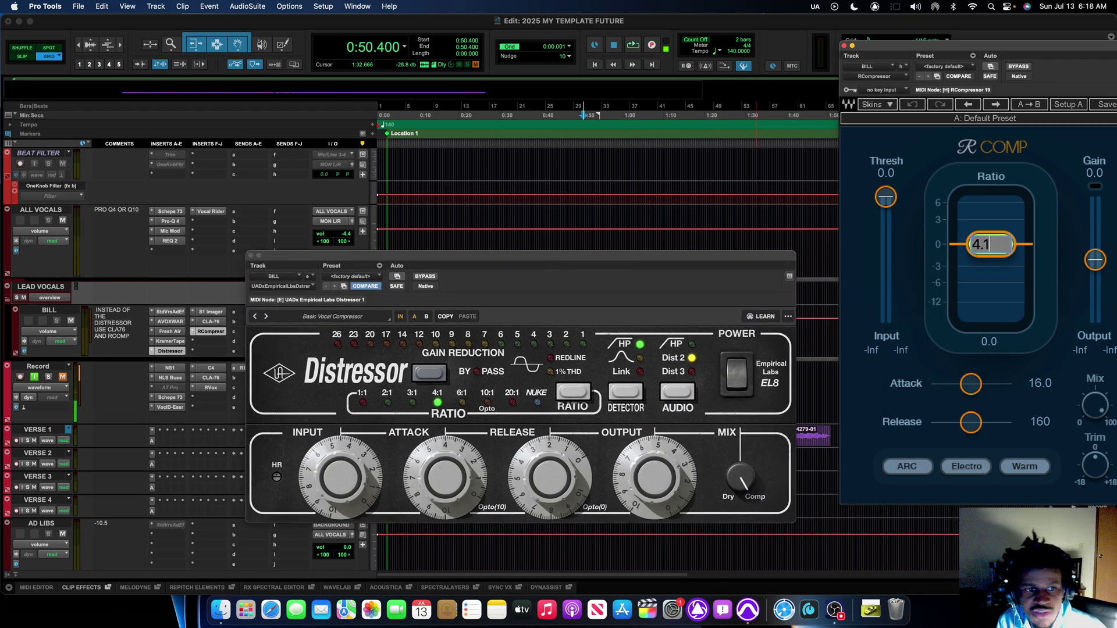
{"action": "key", "text": "Return"}
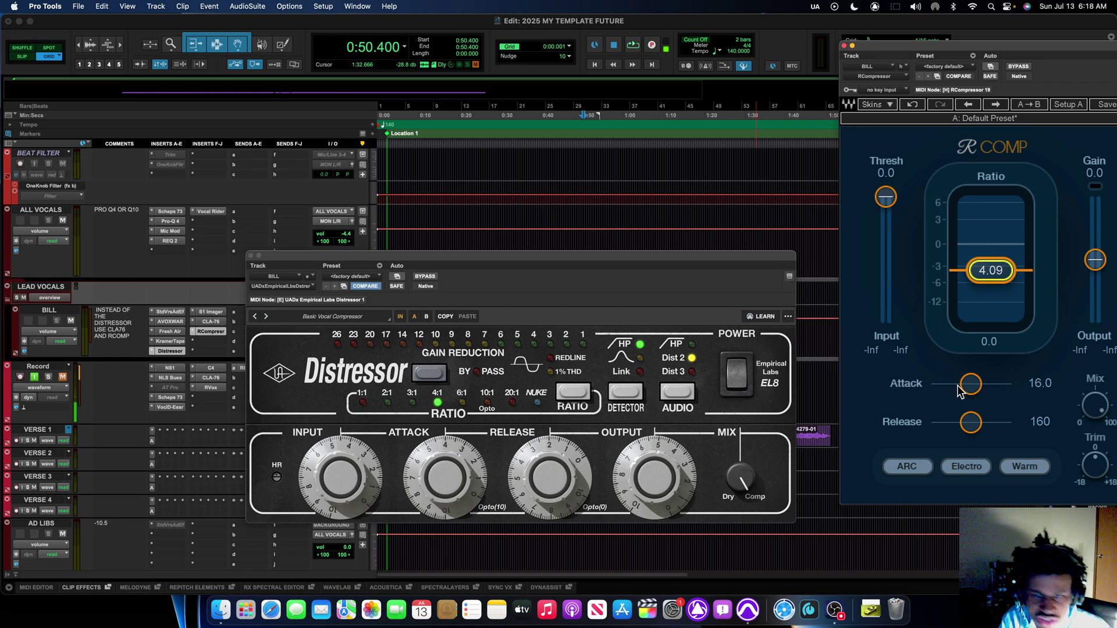
Step: Set the RCompressor attack to 40 and its release to 100
{"action": "double_click", "coordinate": [979, 385]}
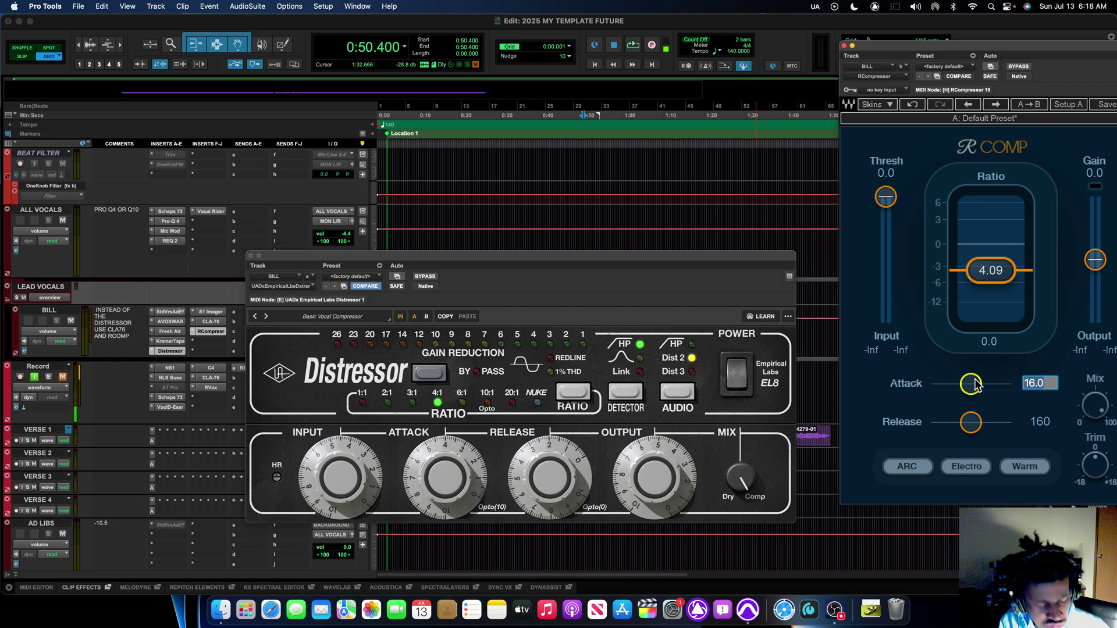
{"action": "type", "text": "40"}
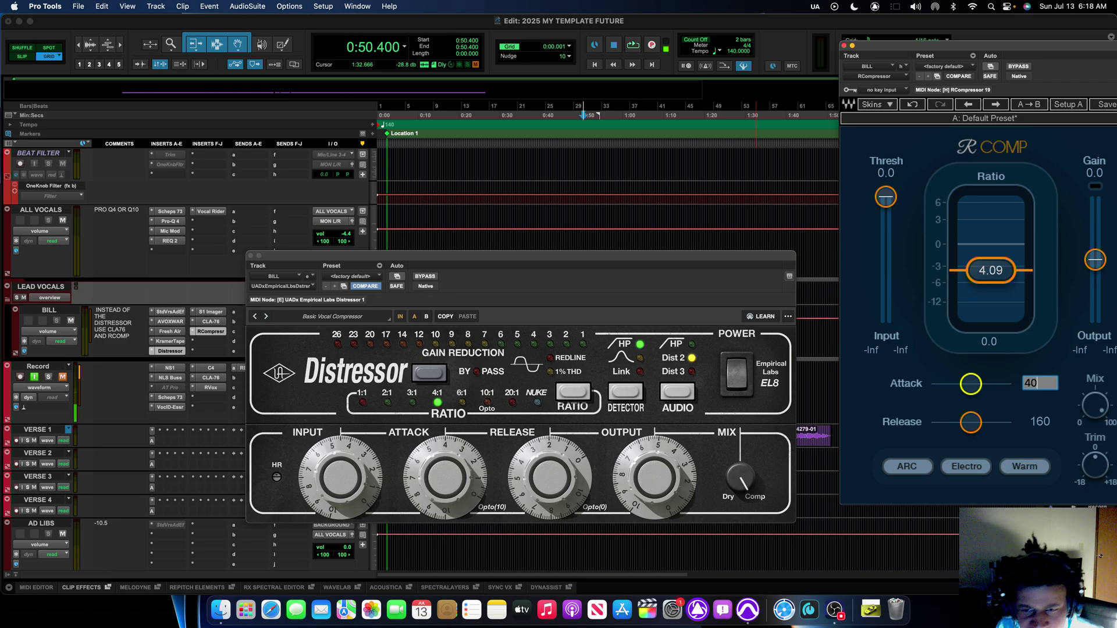
{"action": "key", "text": "Return"}
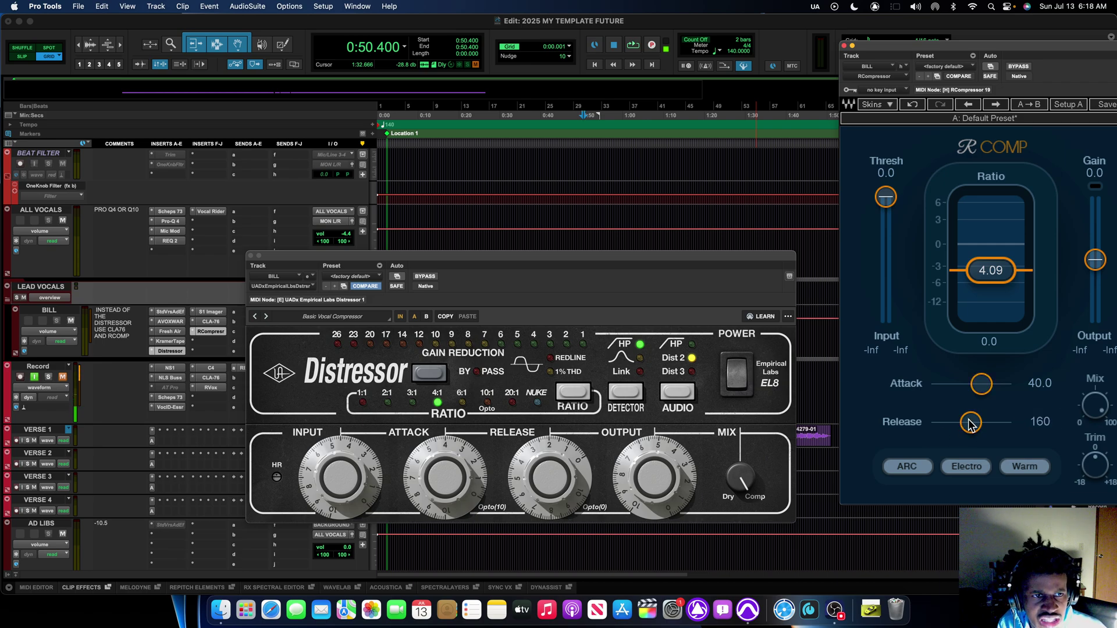
{"action": "left_click_drag", "start_coordinate": [970, 423], "coordinate": [954, 423]}
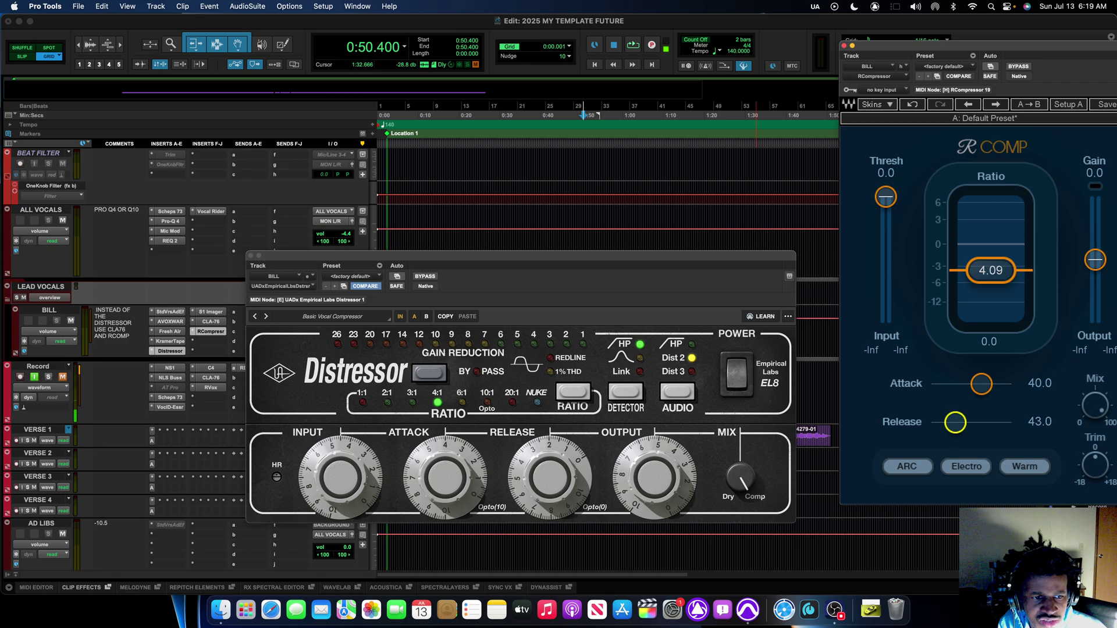
{"action": "left_click", "coordinate": [1040, 422]}
{"action": "type", "text": "100"}
{"action": "key", "text": "Return"}
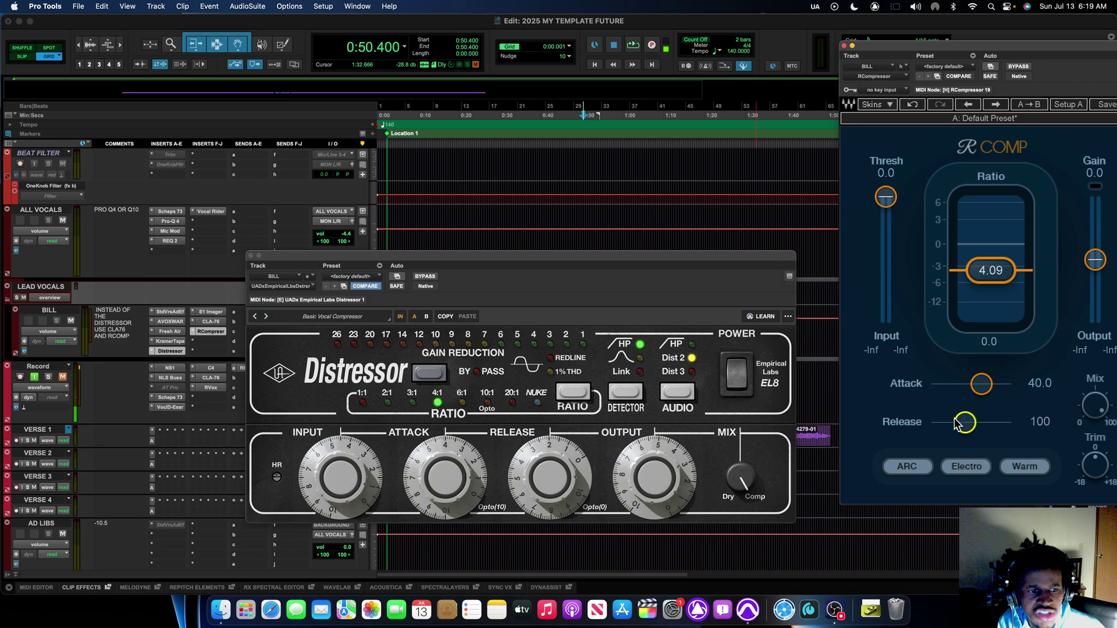
Step: Lower the RCompressor attack to 35 and close the plug-in window
{"action": "left_click", "coordinate": [982, 390]}
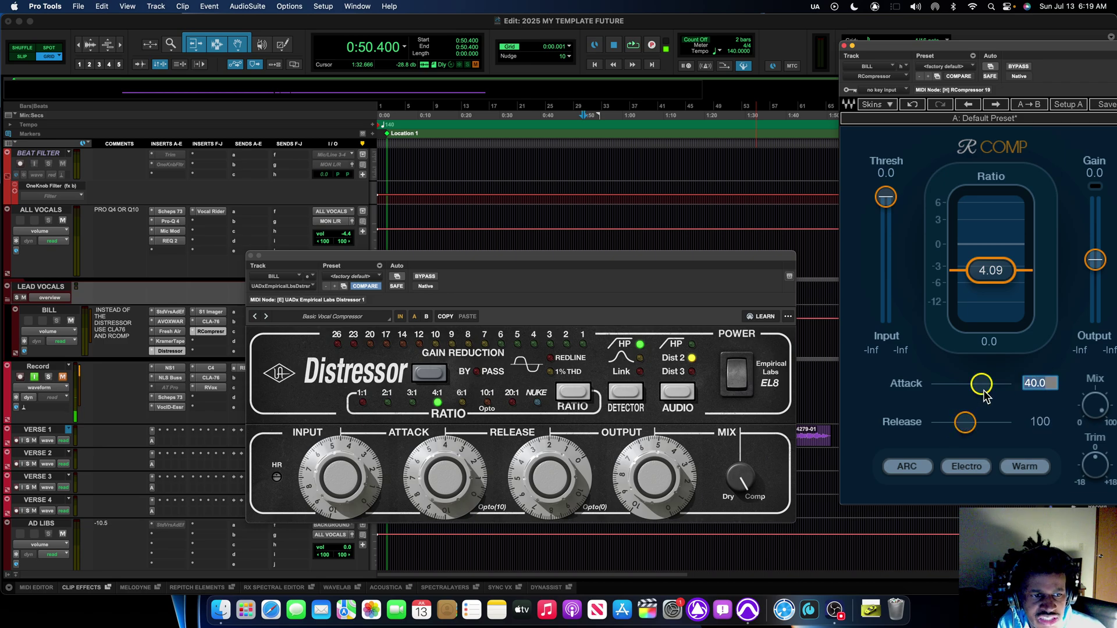
{"action": "type", "text": "4"}
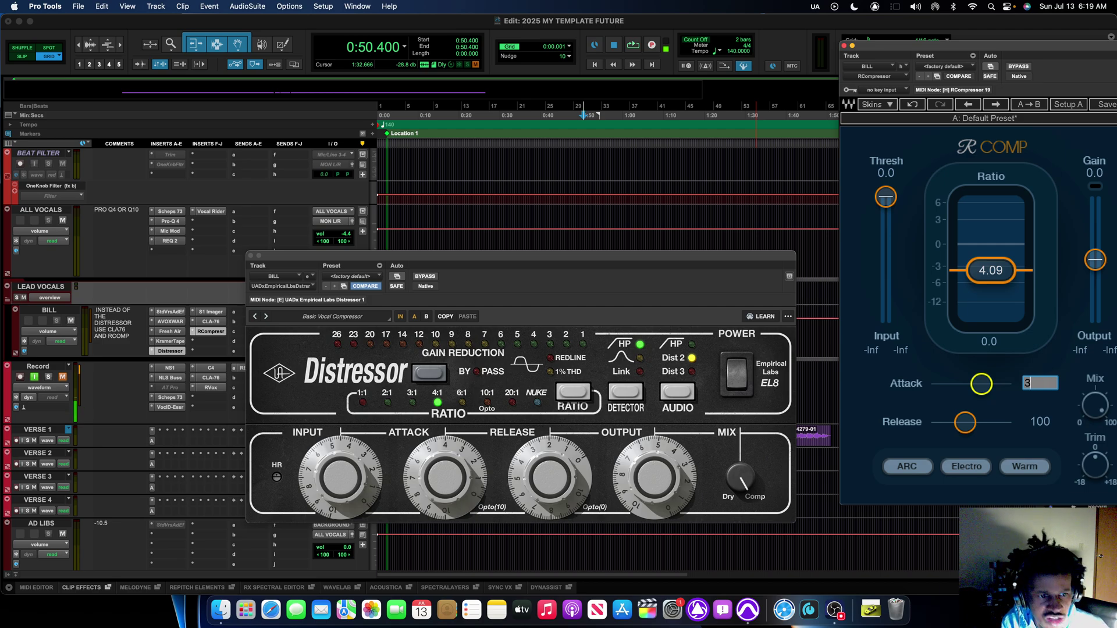
{"action": "type", "text": "5"}
{"action": "key", "text": "Return"}
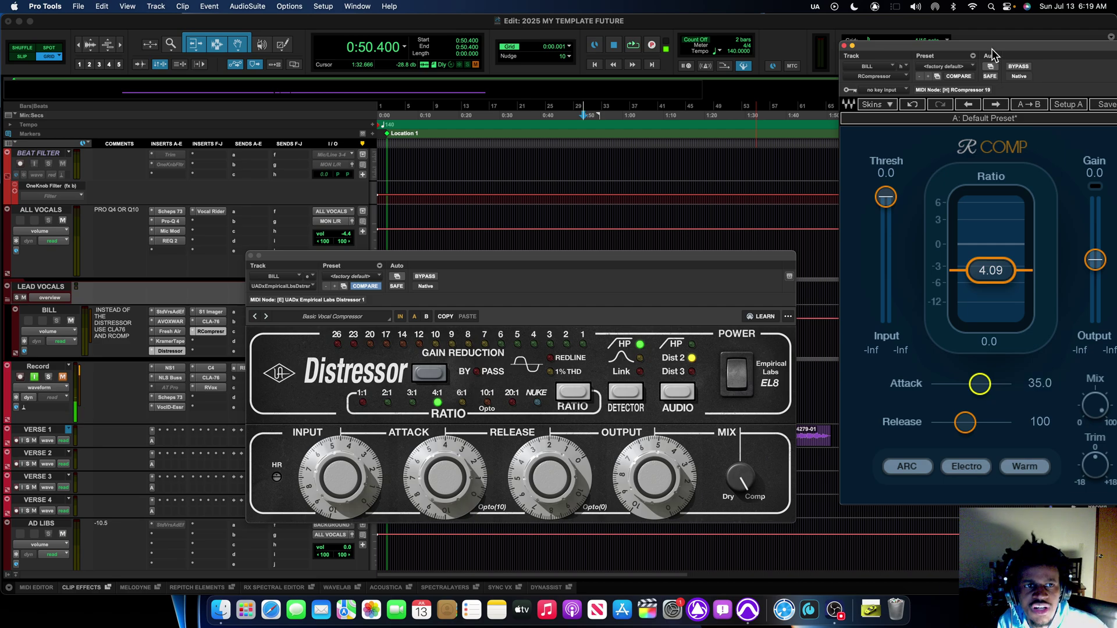
{"action": "left_click_drag", "start_coordinate": [994, 55], "coordinate": [837, 79]}
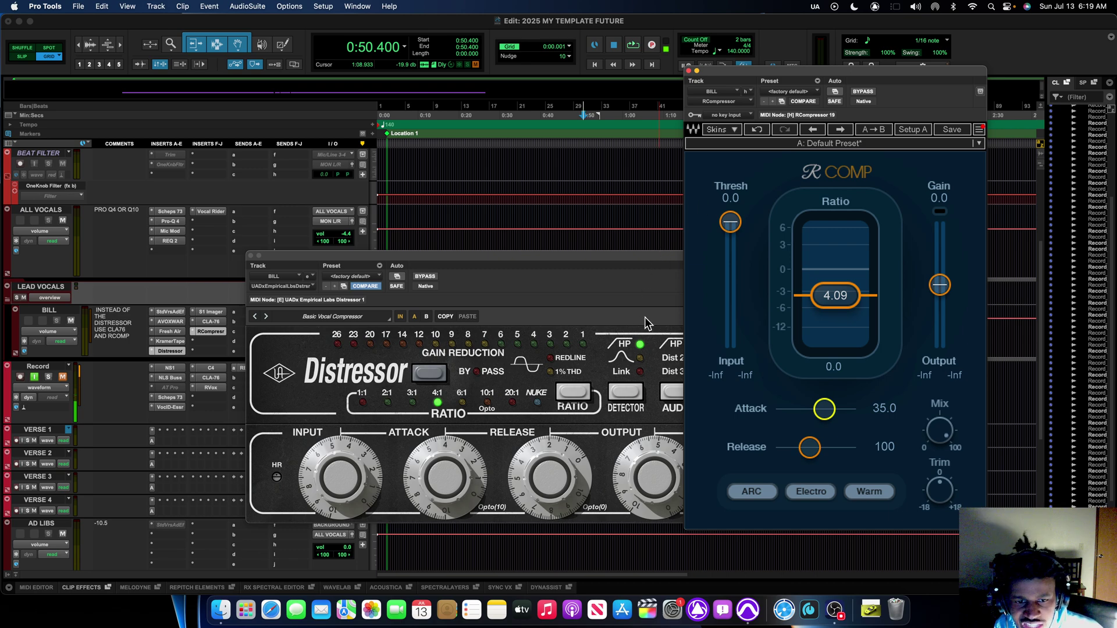
{"action": "left_click", "coordinate": [689, 70]}
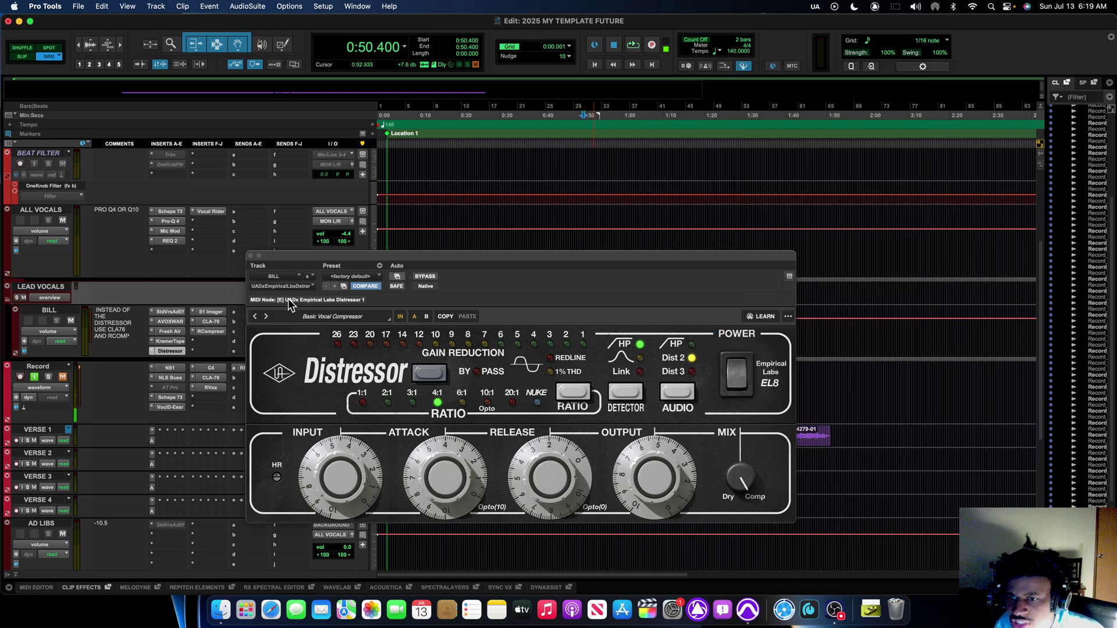
Step: Make the CLA-76 and RCompressor inserts on the BILL track inactive and close the Distressor window
{"action": "right_click", "coordinate": [210, 325]}
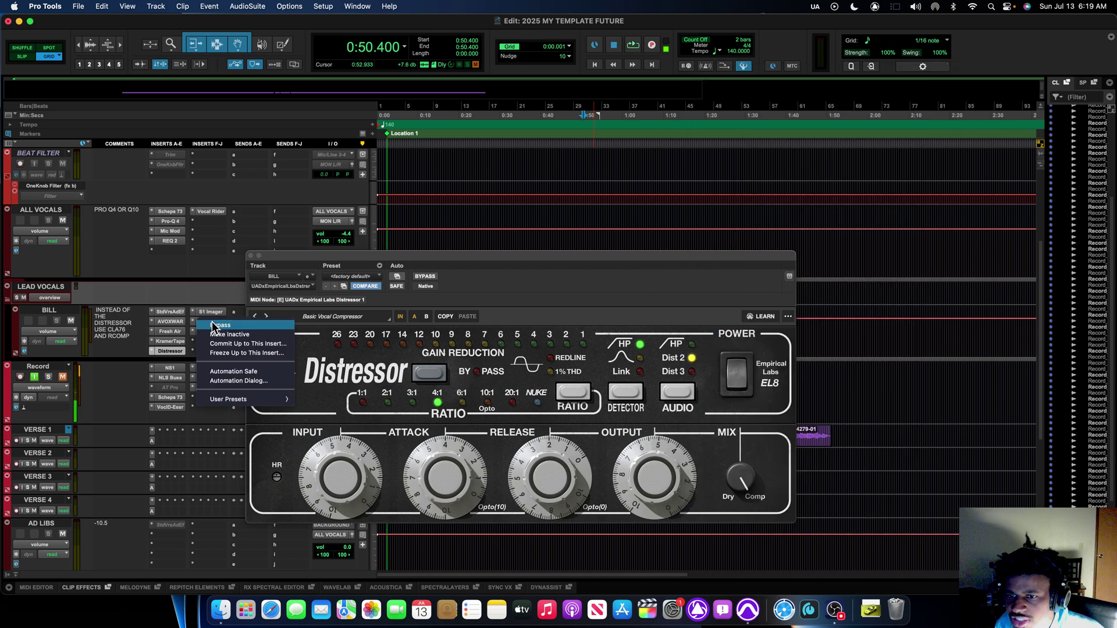
{"action": "left_click", "coordinate": [220, 335]}
{"action": "right_click", "coordinate": [211, 331]}
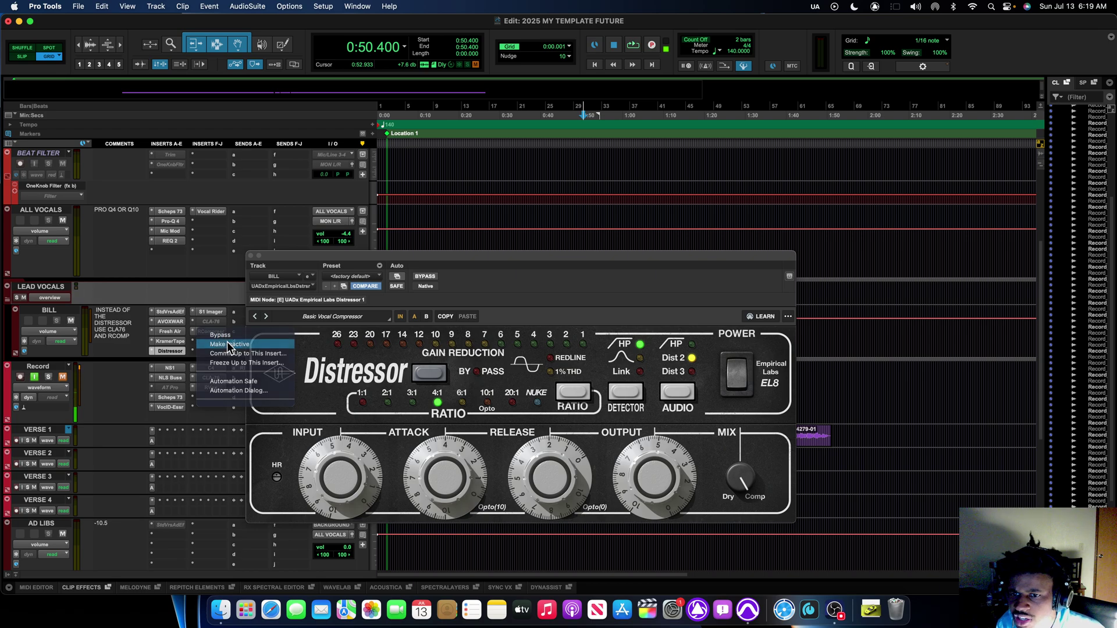
{"action": "left_click", "coordinate": [223, 345]}
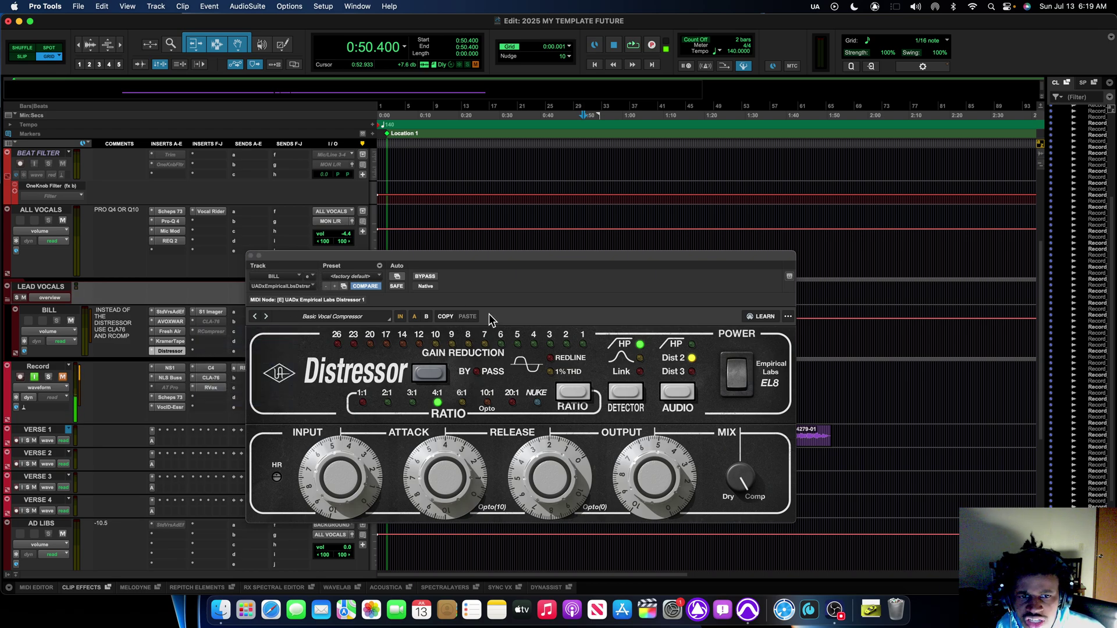
{"action": "left_click", "coordinate": [250, 256]}
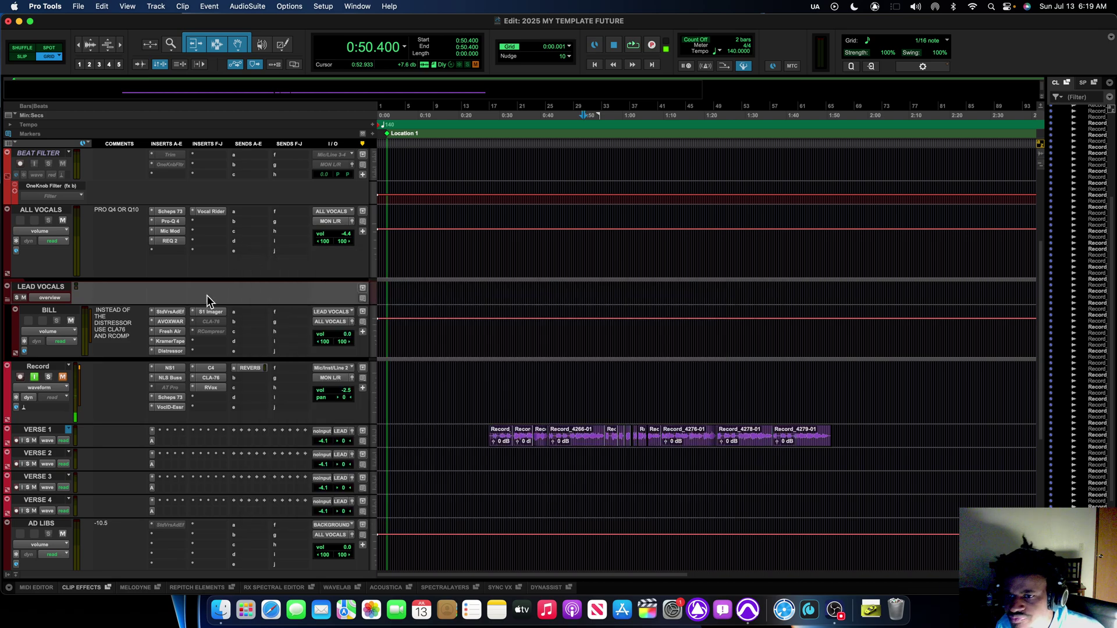
Step: Reopen the BILL track's Distressor and play the vocal briefly to watch its gain reduction, closing the plug-in when done
{"action": "left_click", "coordinate": [170, 351]}
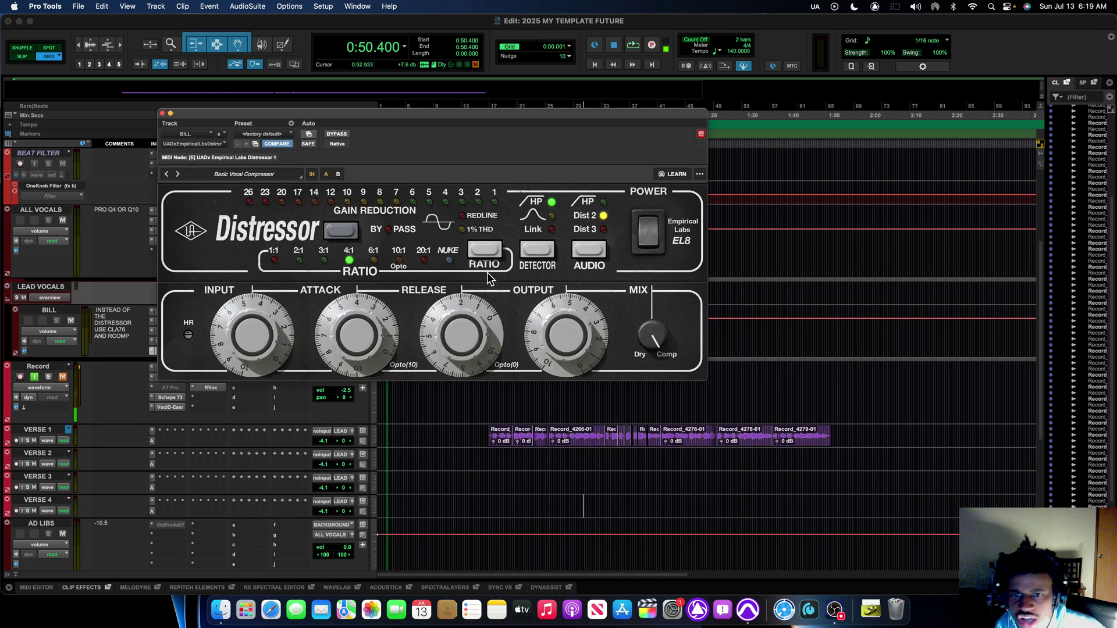
{"action": "left_click_drag", "start_coordinate": [429, 110], "coordinate": [794, 110]}
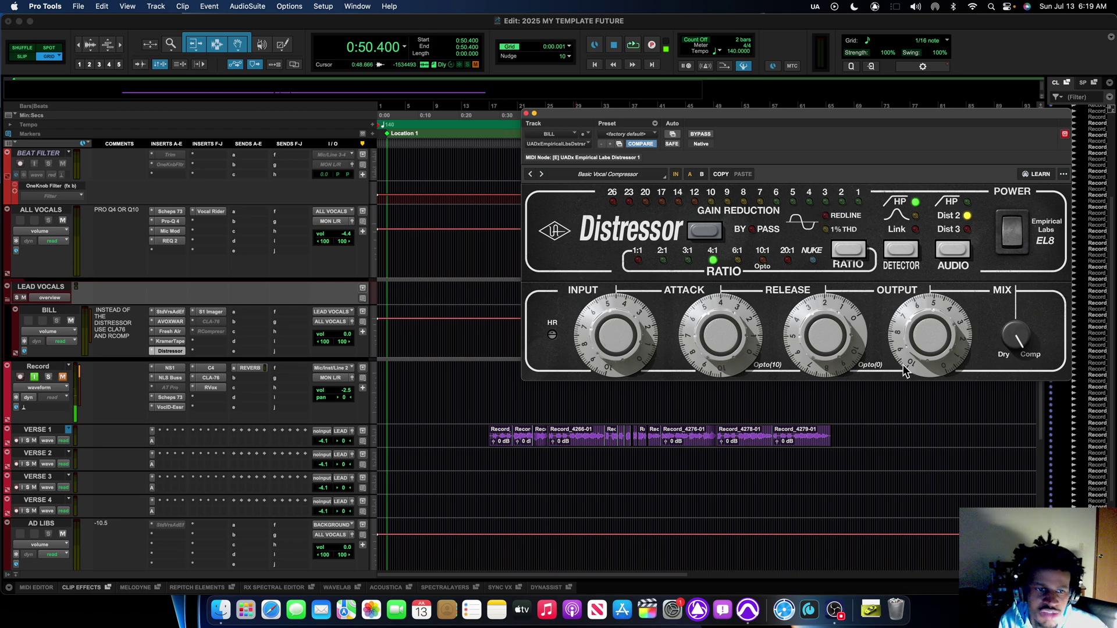
{"action": "key", "text": "space"}
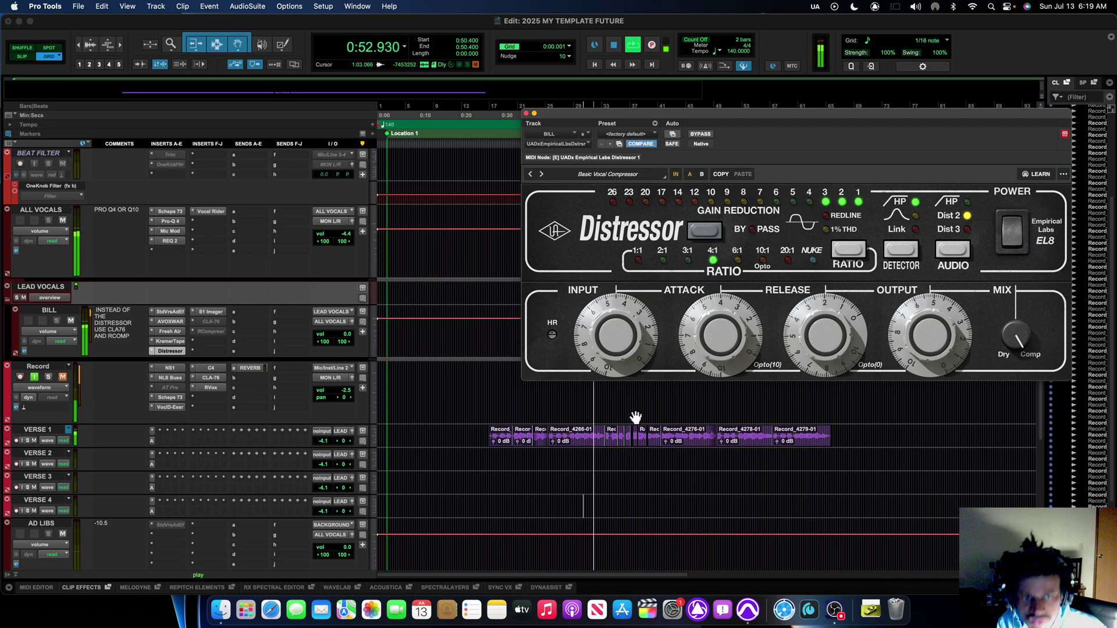
{"action": "key", "text": "space"}
{"action": "left_click", "coordinate": [527, 114]}
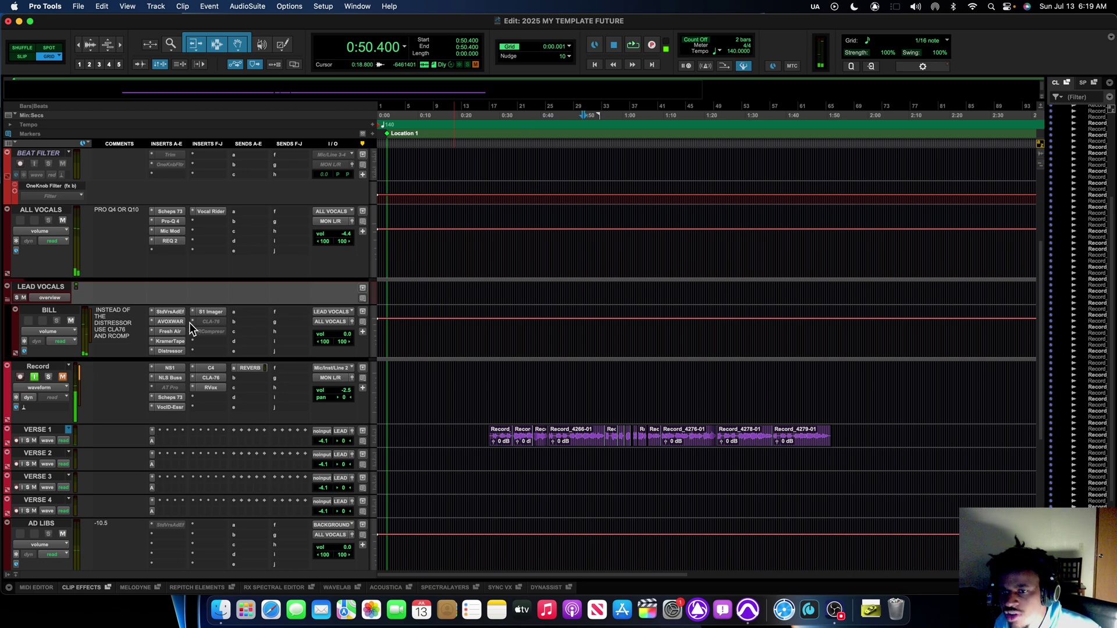
Step: Open the BILL track's S1 Imager to review its stereo width settings and close it
{"action": "left_click", "coordinate": [212, 312]}
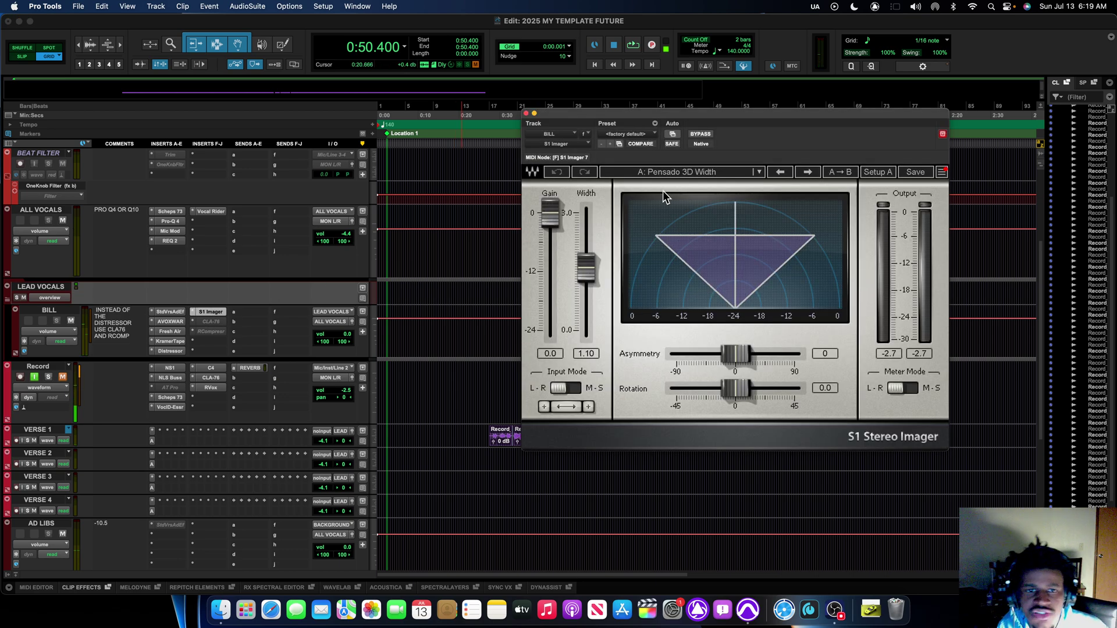
{"action": "left_click_drag", "start_coordinate": [694, 114], "coordinate": [628, 146]}
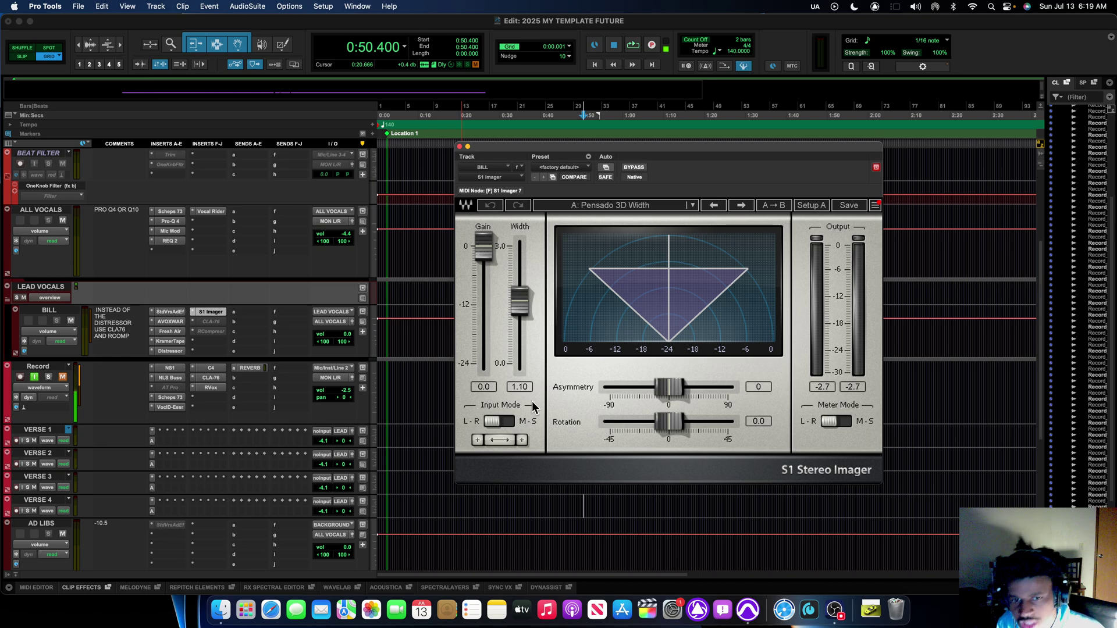
{"action": "left_click", "coordinate": [459, 147]}
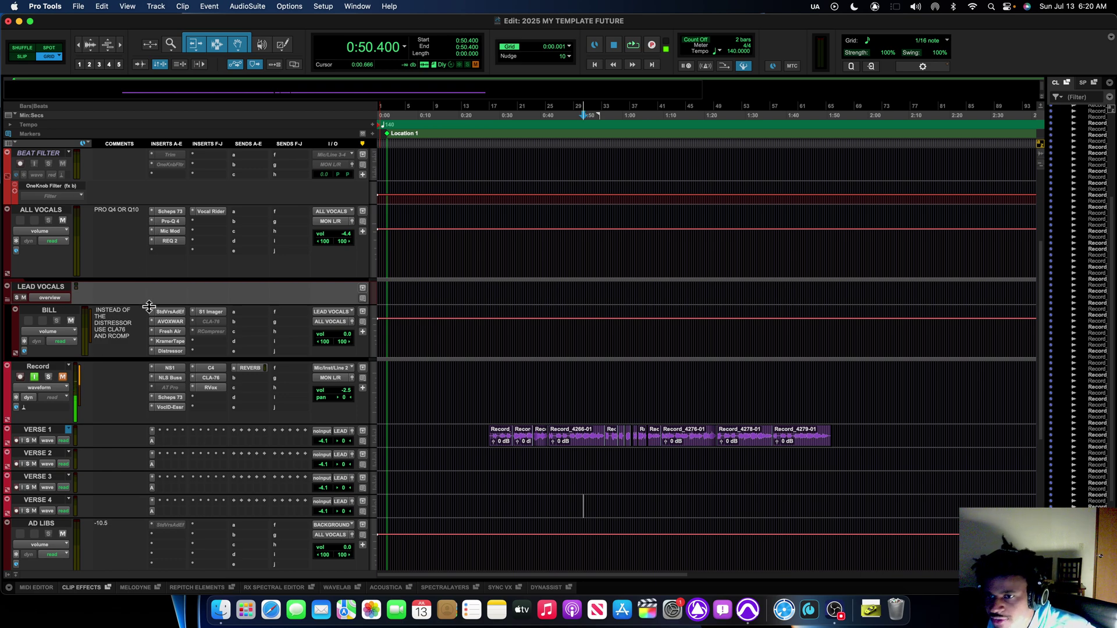
Step: Open Auto-Tune Pro on the VERSE 1 track to review its tuning settings and close it
{"action": "left_click", "coordinate": [154, 439]}
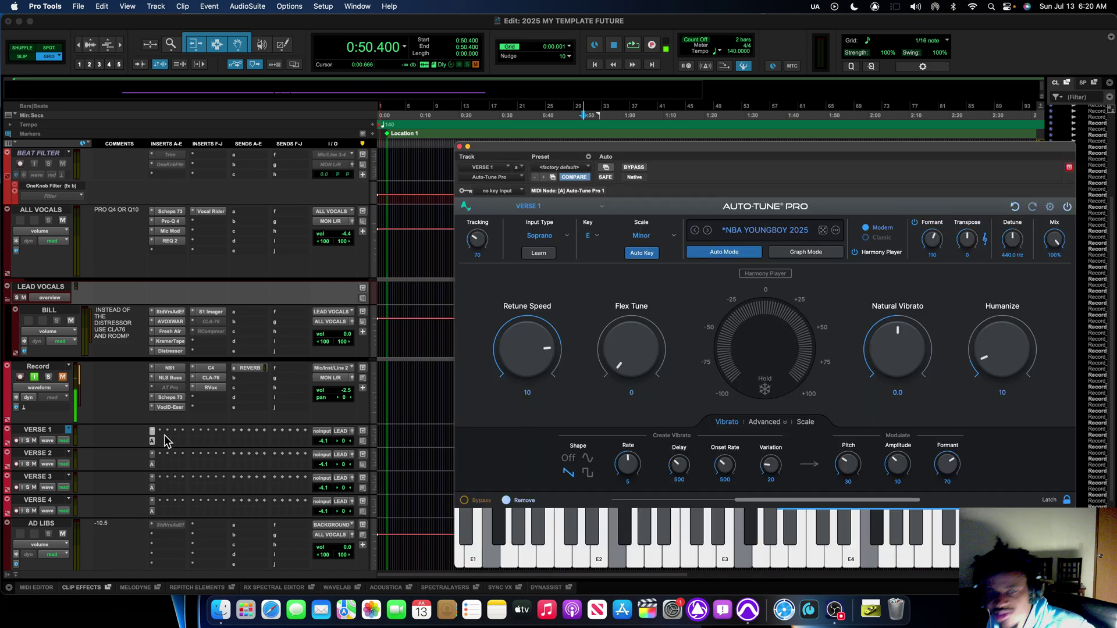
{"action": "left_click_drag", "start_coordinate": [690, 150], "coordinate": [660, 134]}
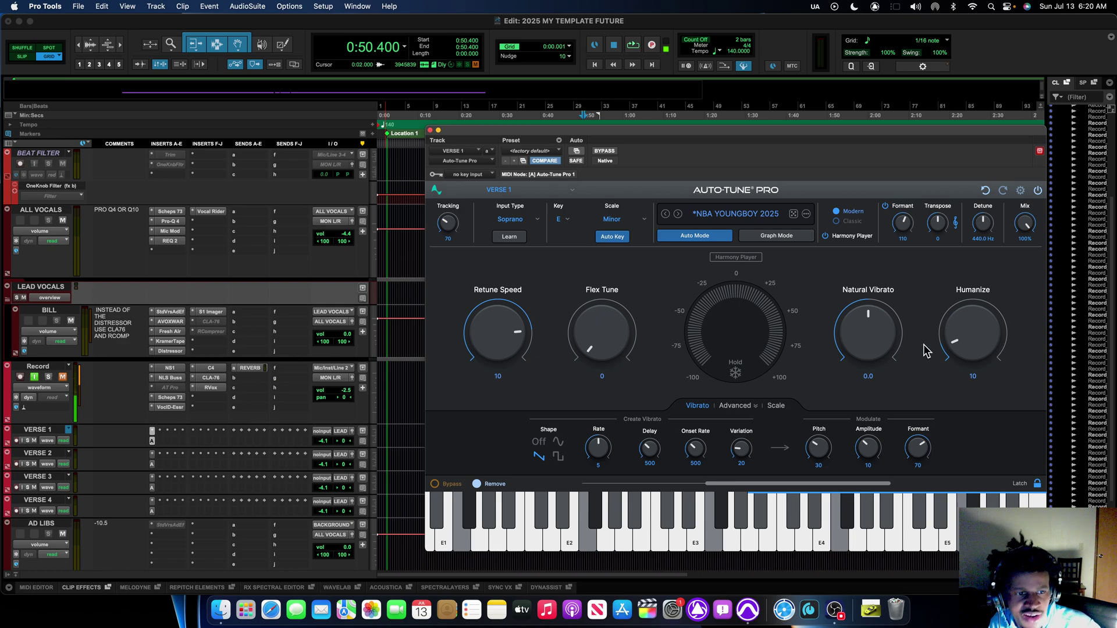
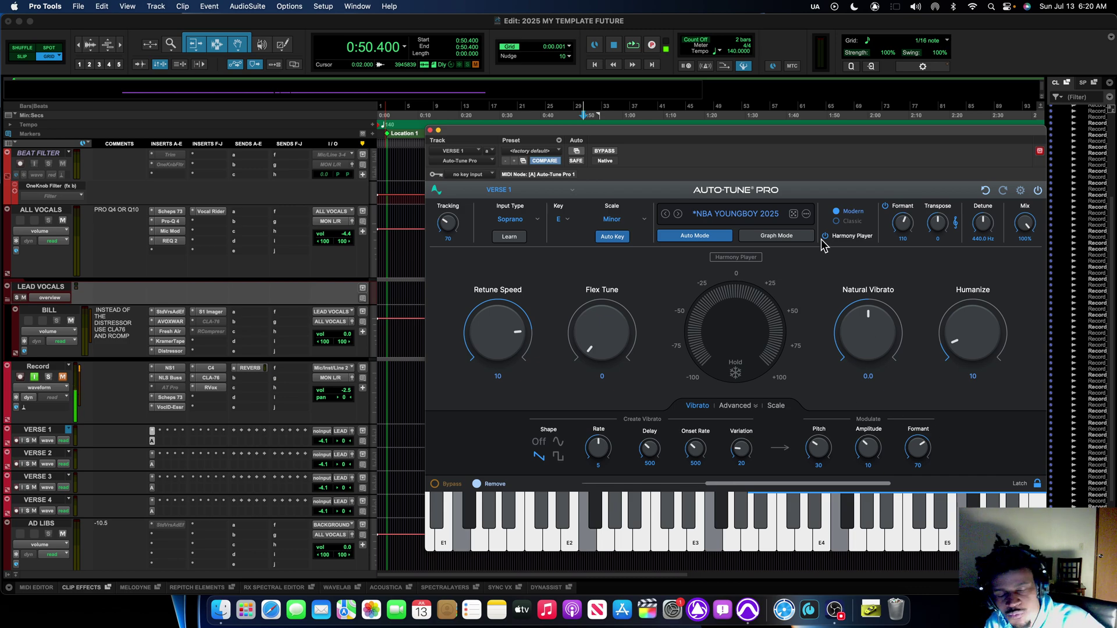
{"action": "left_click", "coordinate": [430, 131]}
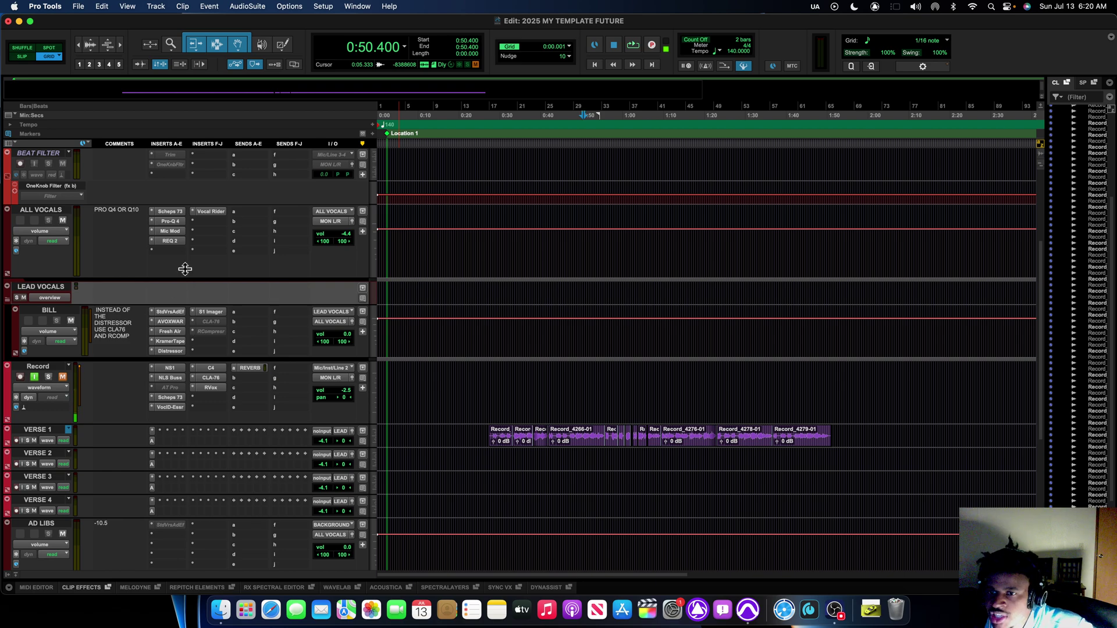
Step: Open Scheps 73 on the ALL VOCALS track to review its preamp, EQ, high-pass and input settings, closing it when done
{"action": "left_click", "coordinate": [179, 209]}
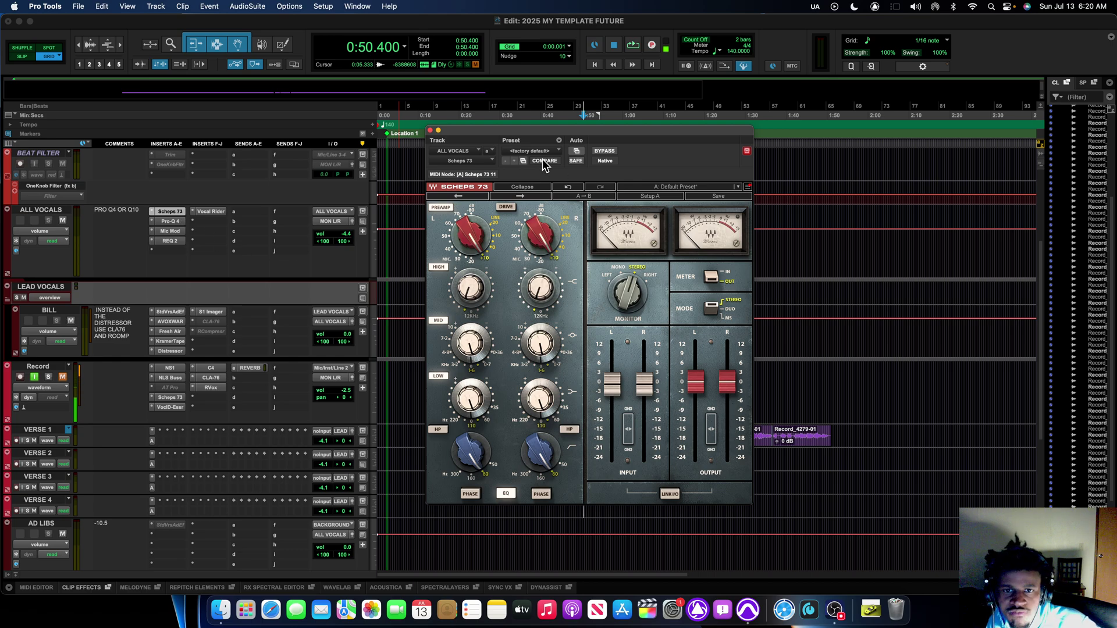
{"action": "left_click_drag", "start_coordinate": [539, 128], "coordinate": [447, 111]}
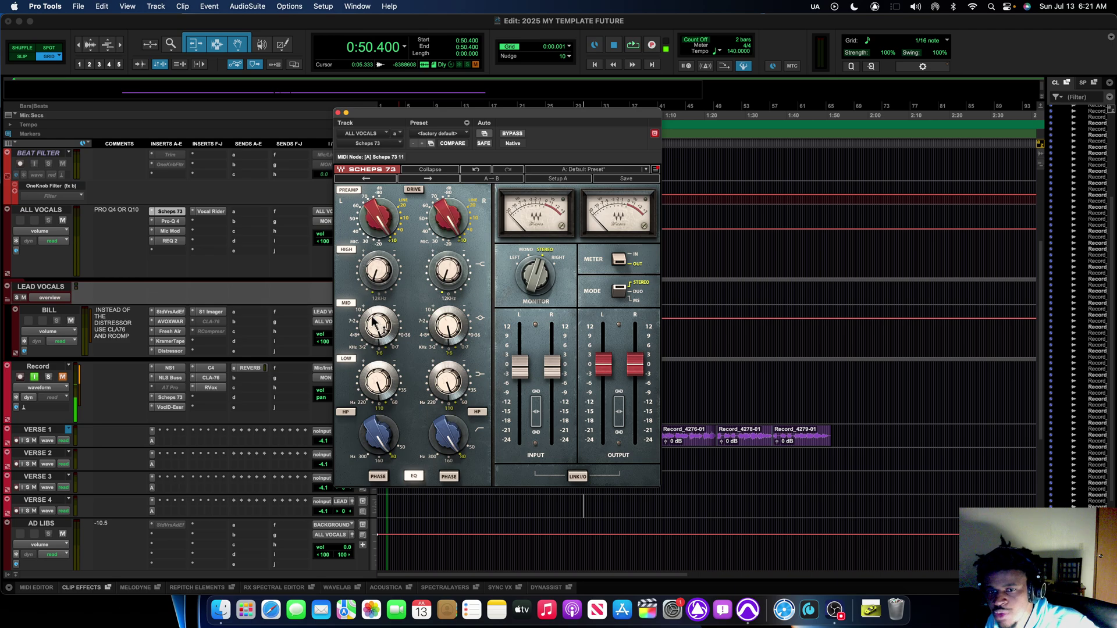
{"action": "left_click", "coordinate": [385, 278]}
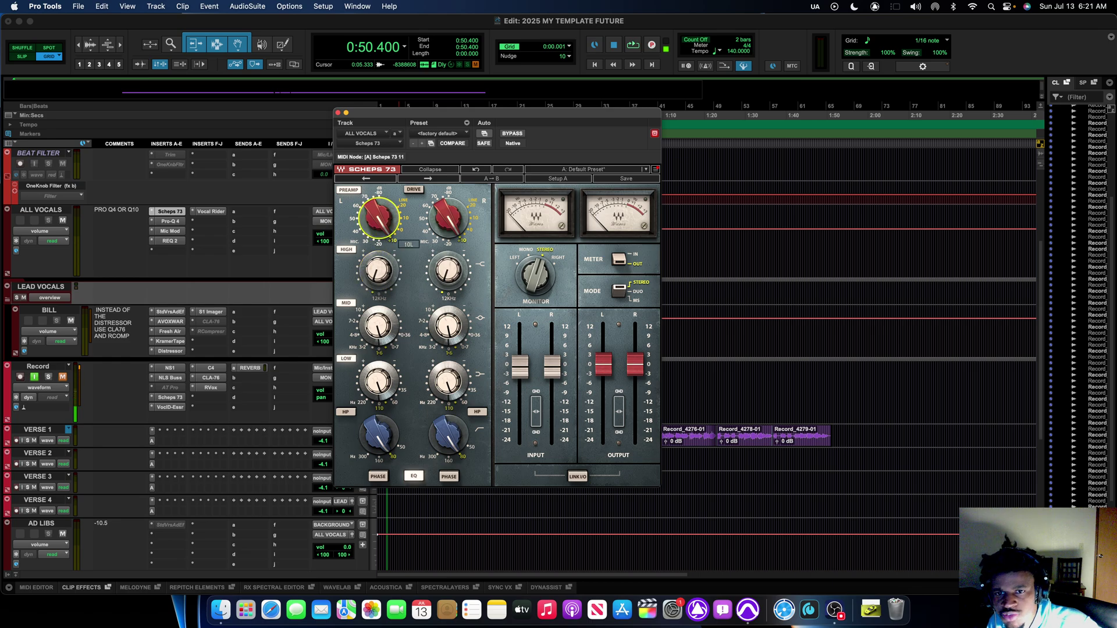
{"action": "left_click", "coordinate": [396, 350]}
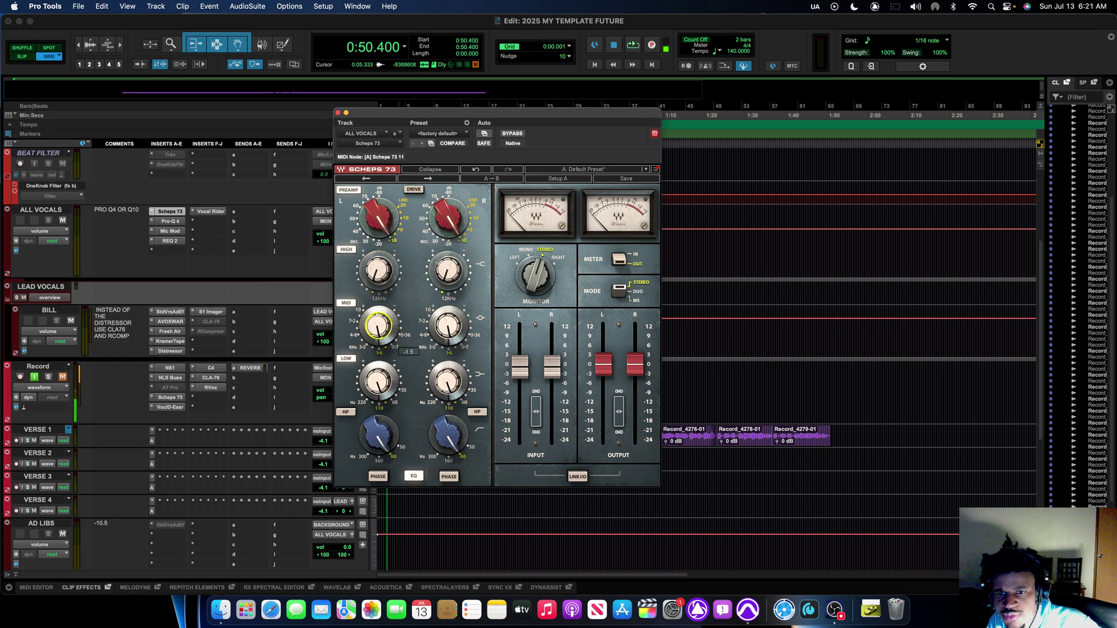
{"action": "left_click", "coordinate": [376, 379]}
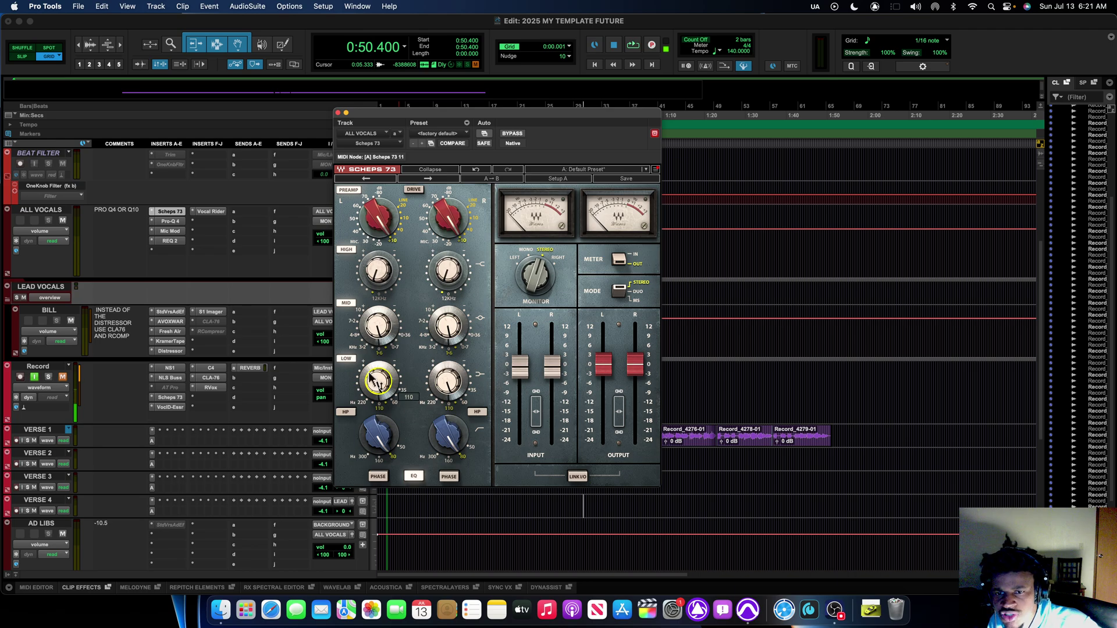
{"action": "left_click", "coordinate": [379, 326]}
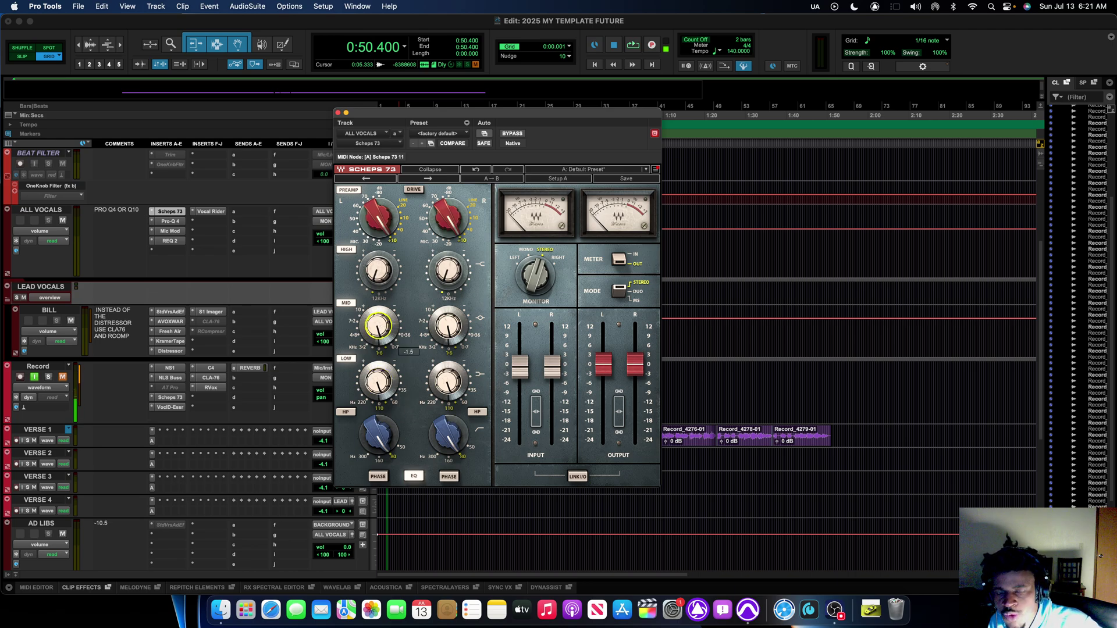
{"action": "left_click", "coordinate": [379, 433]}
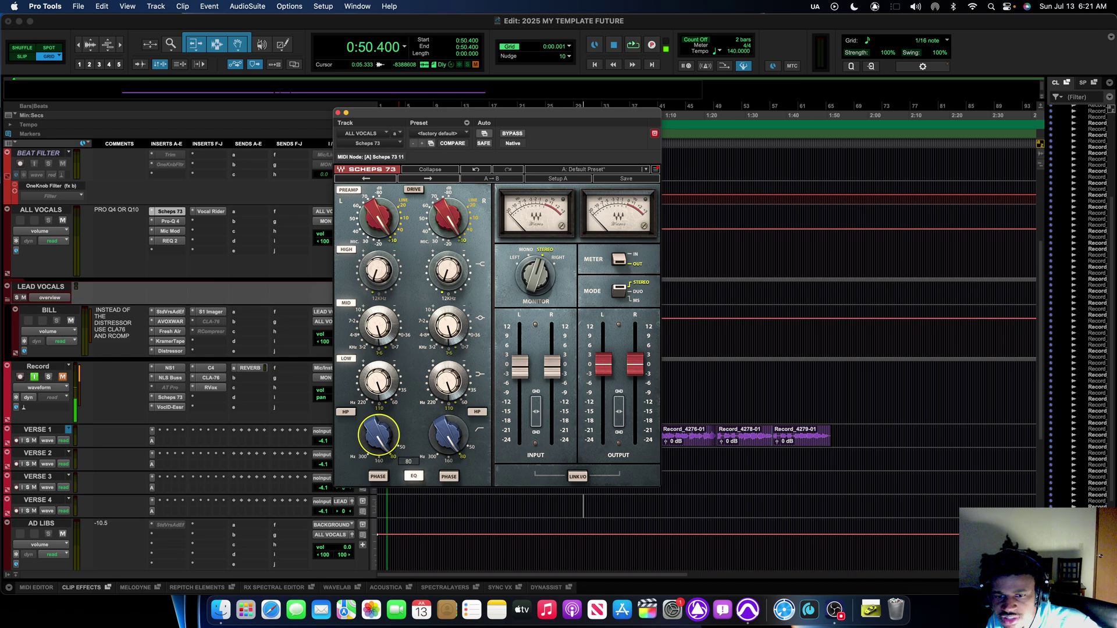
{"action": "left_click", "coordinate": [350, 415]}
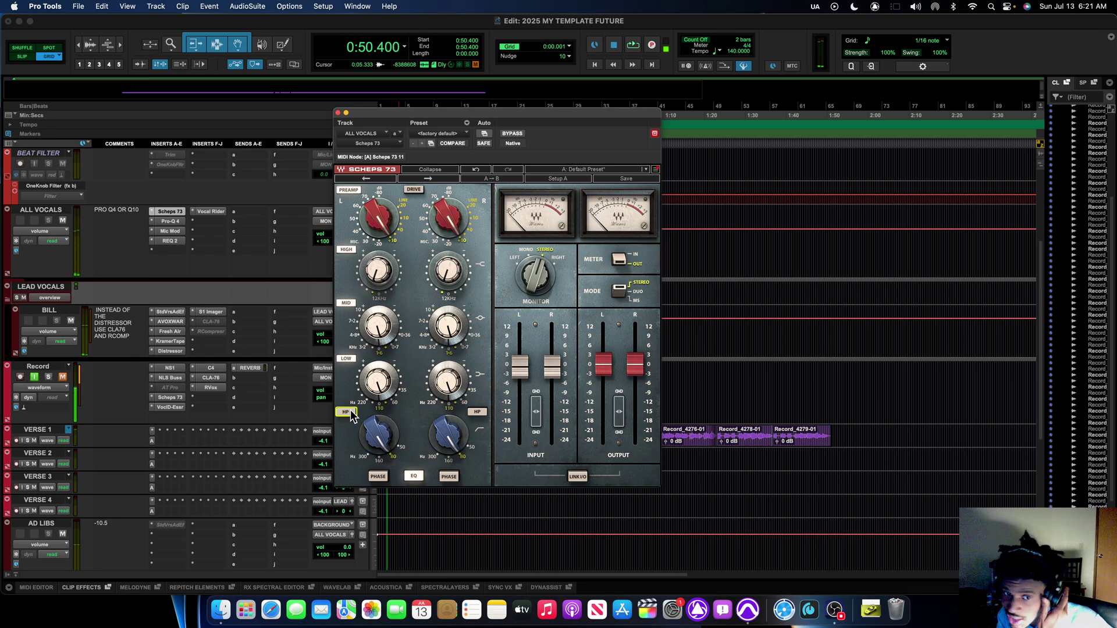
{"action": "left_click", "coordinate": [519, 373]}
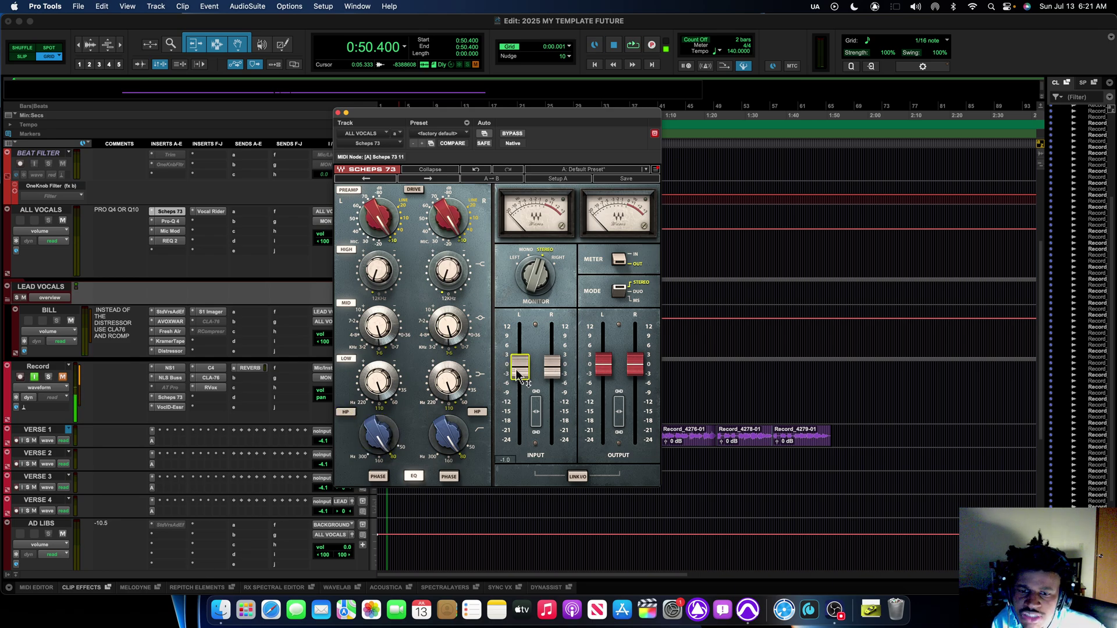
{"action": "left_click", "coordinate": [338, 114]}
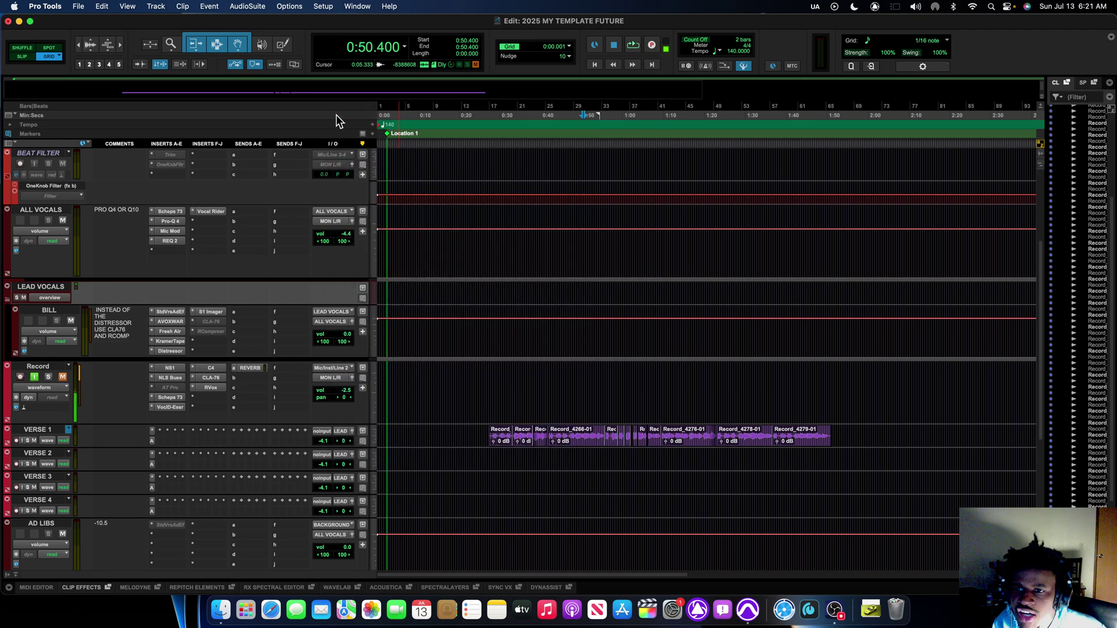
Step: Open FabFilter Pro-Q 4 on ALL VOCALS and review its low cut band and processing resolution options, keeping Low
{"action": "left_click", "coordinate": [170, 222]}
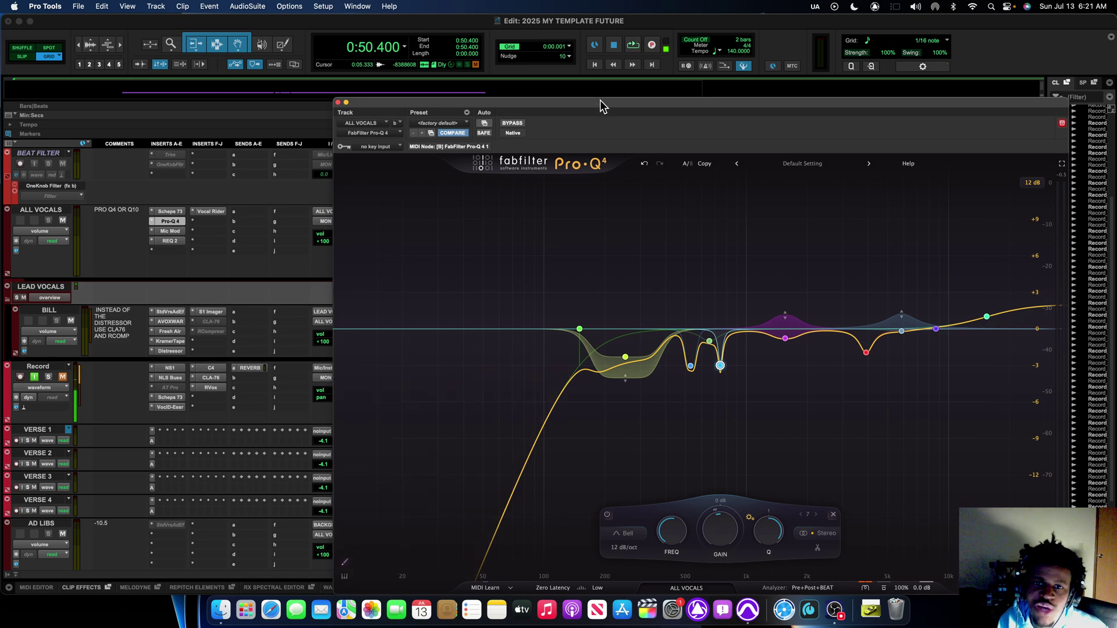
{"action": "left_click_drag", "start_coordinate": [601, 100], "coordinate": [596, 30]}
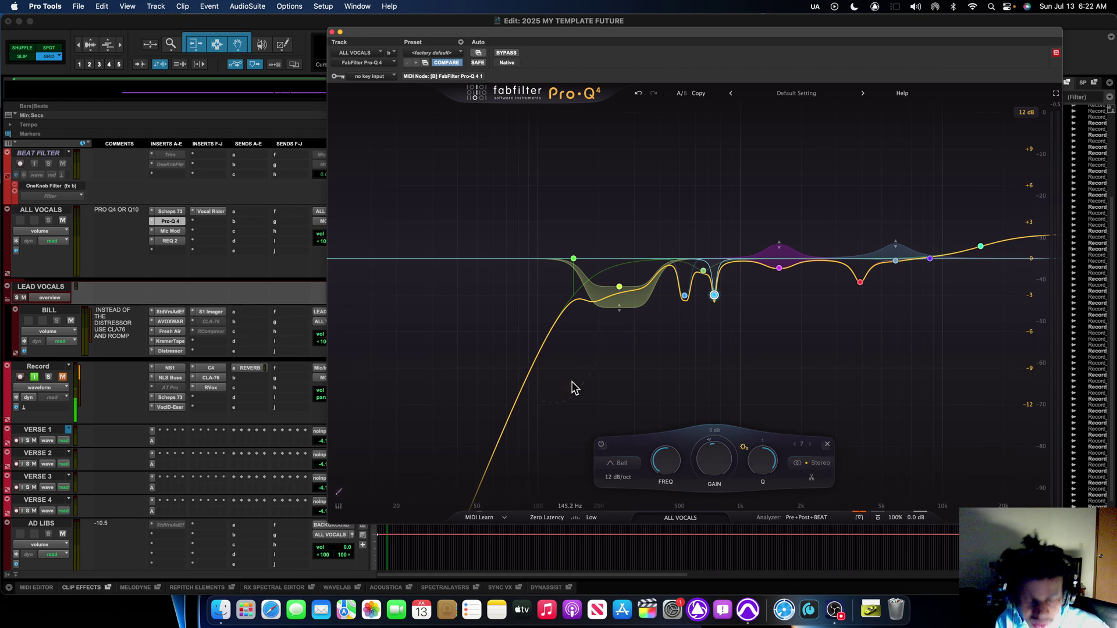
{"action": "mouse_move", "coordinate": [656, 322]}
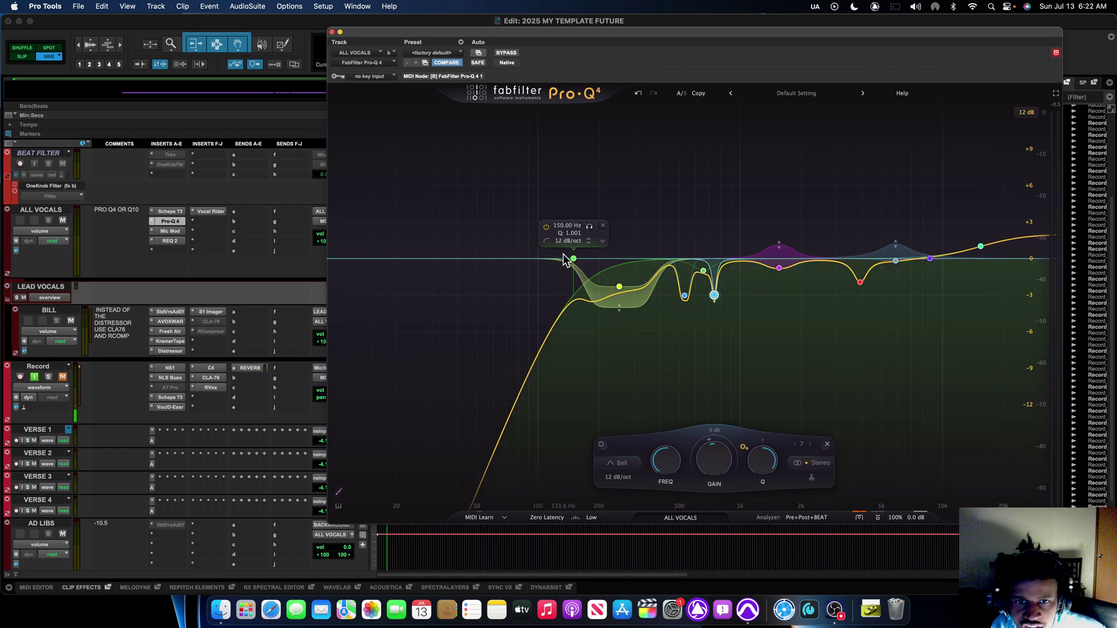
{"action": "left_click", "coordinate": [575, 260]}
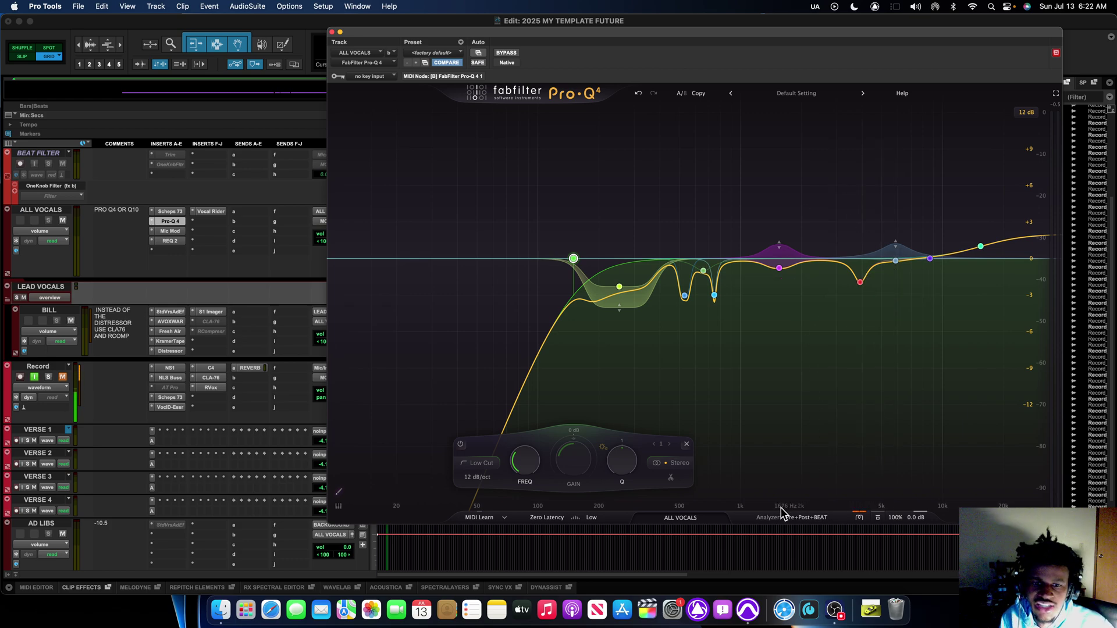
{"action": "left_click", "coordinate": [594, 518]}
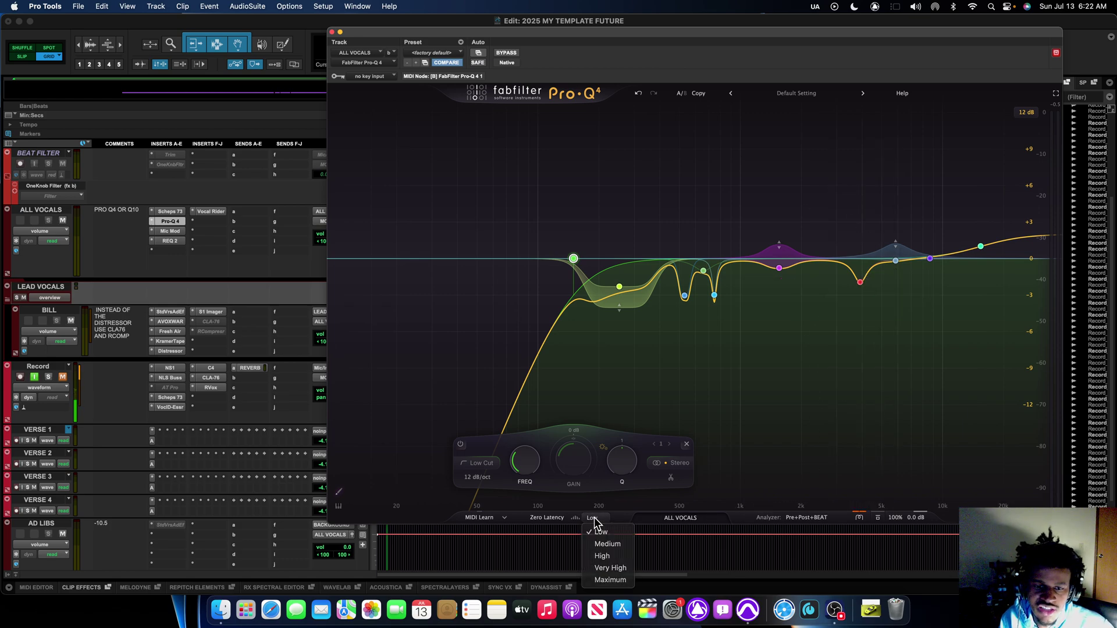
{"action": "left_click", "coordinate": [600, 527]}
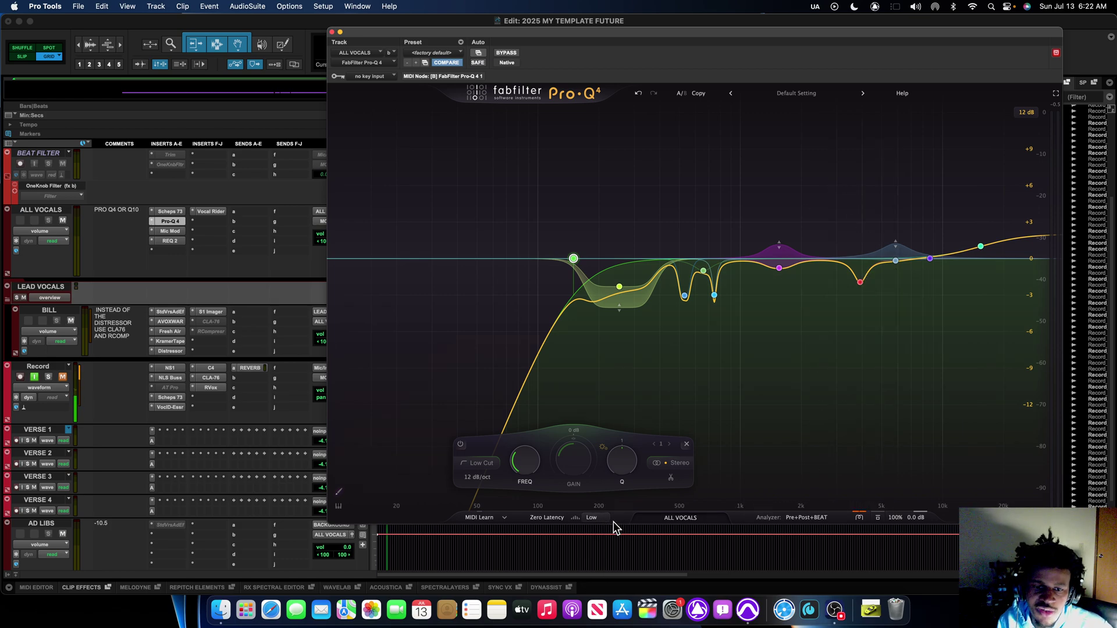
Step: View the ALL VOCALS and BEAT spectrums in Pro-Q 4's instance list during brief playback and return to the EQ display
{"action": "left_click", "coordinate": [658, 518]}
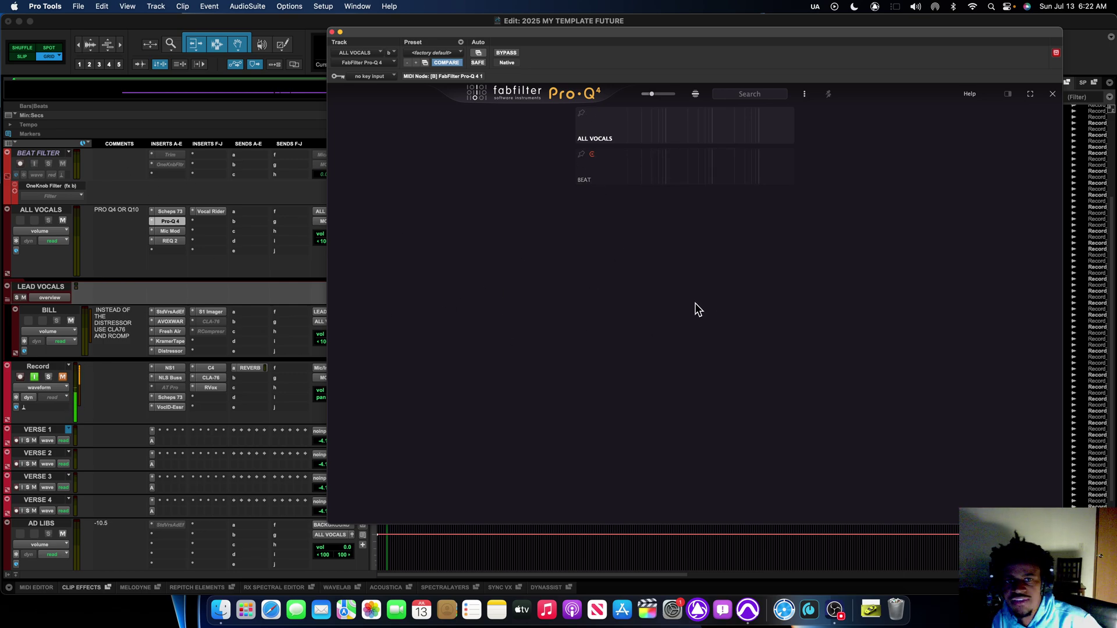
{"action": "left_click", "coordinate": [658, 138]}
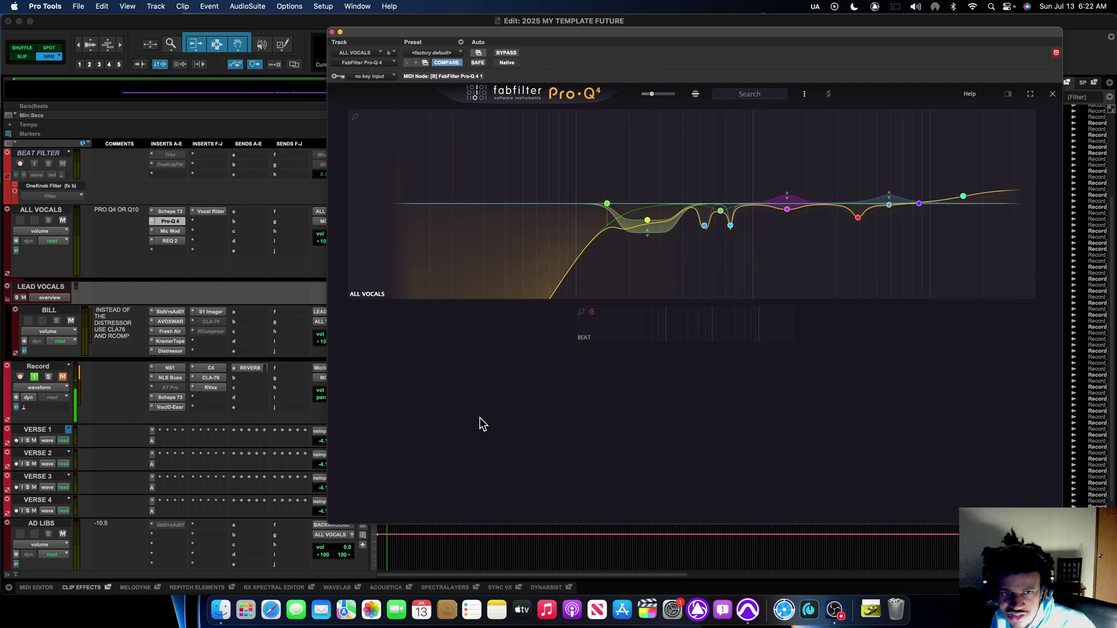
{"action": "key", "text": "space"}
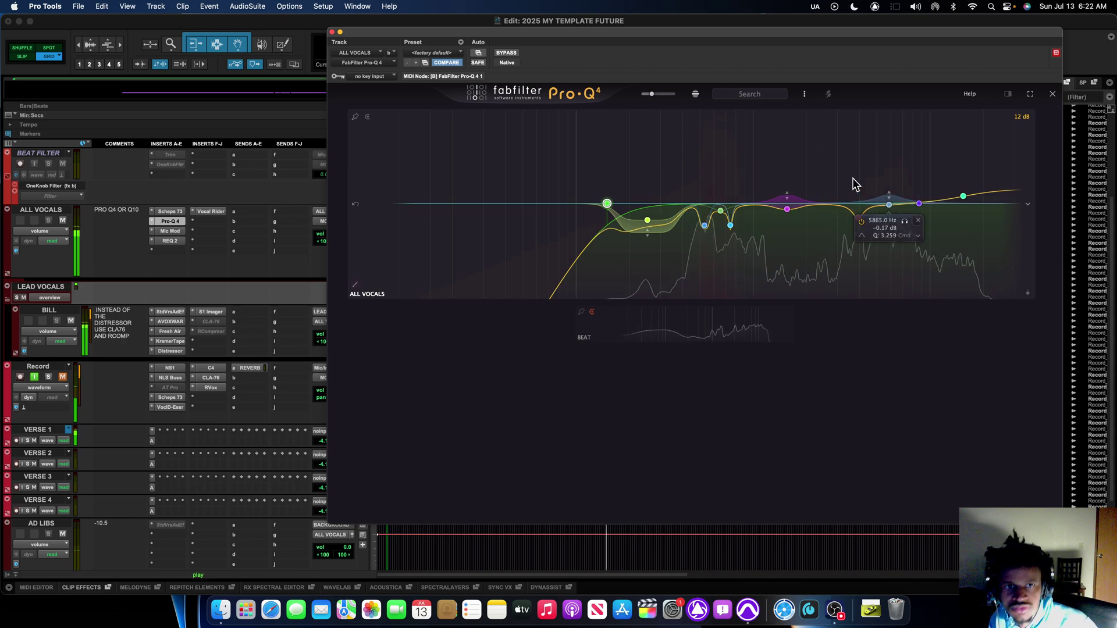
{"action": "left_click", "coordinate": [1052, 94]}
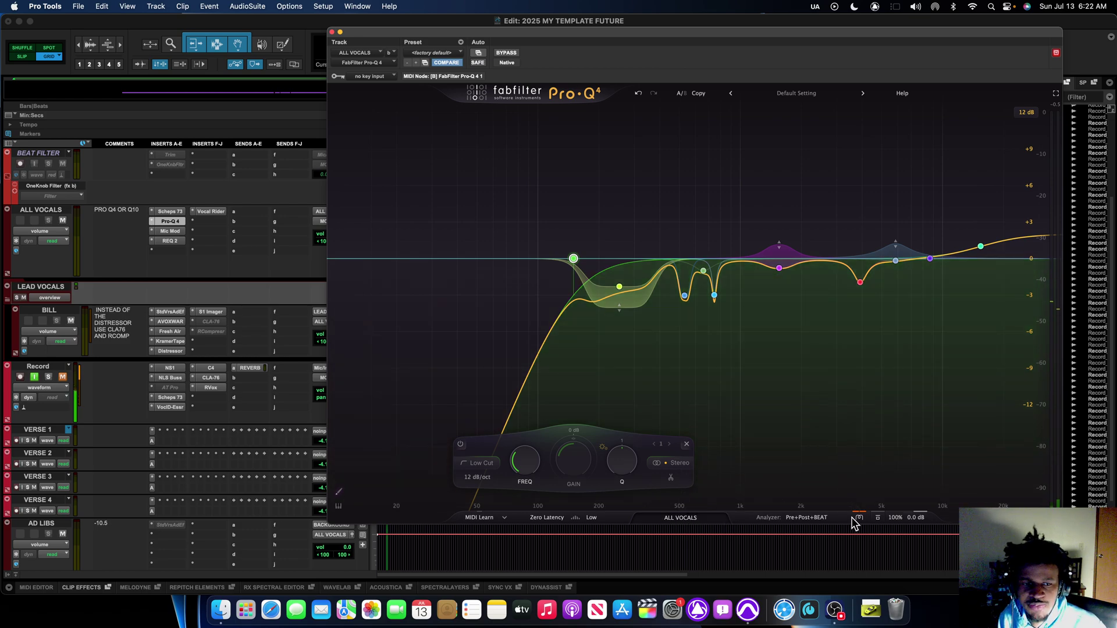
Step: Review Pro-Q 4's character modes and analyzer settings without changing them
{"action": "left_click", "coordinate": [853, 518]}
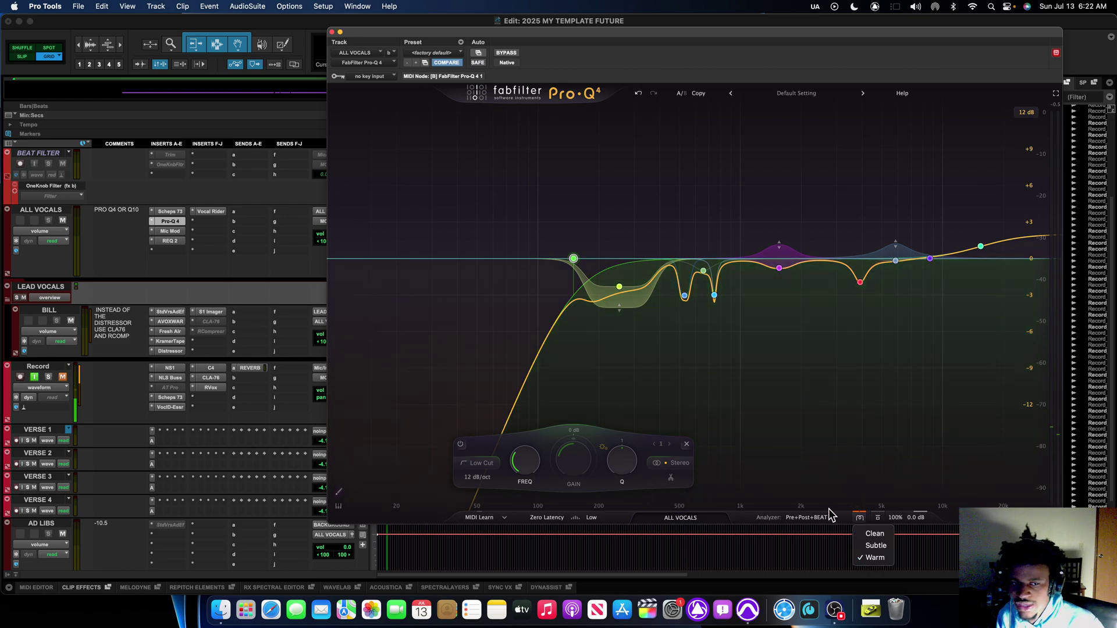
{"action": "left_click", "coordinate": [829, 517]}
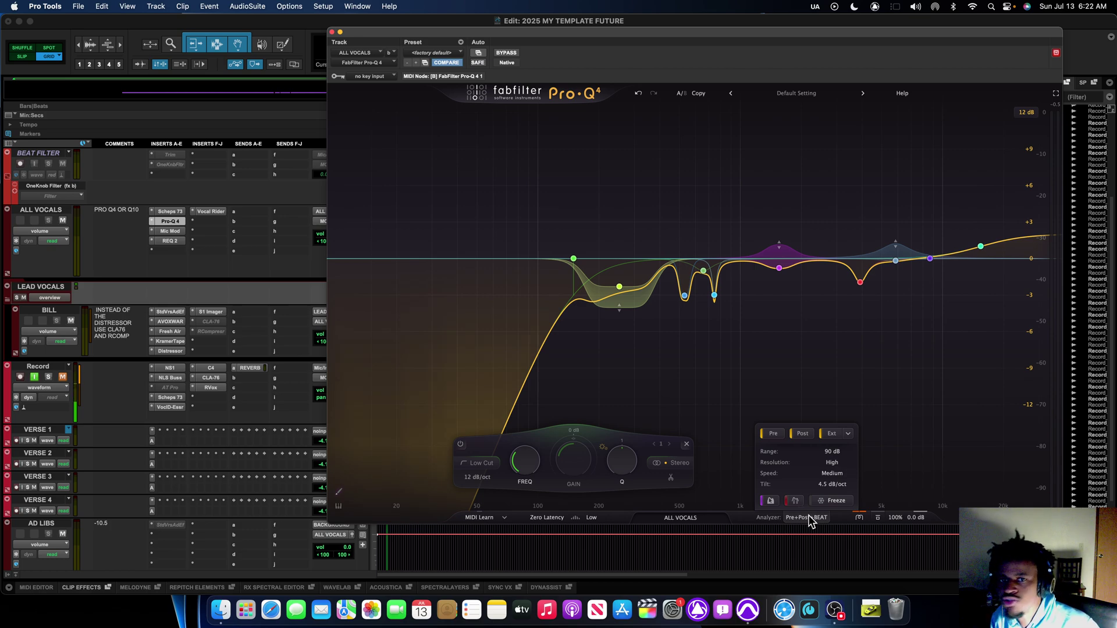
{"action": "left_click", "coordinate": [808, 518]}
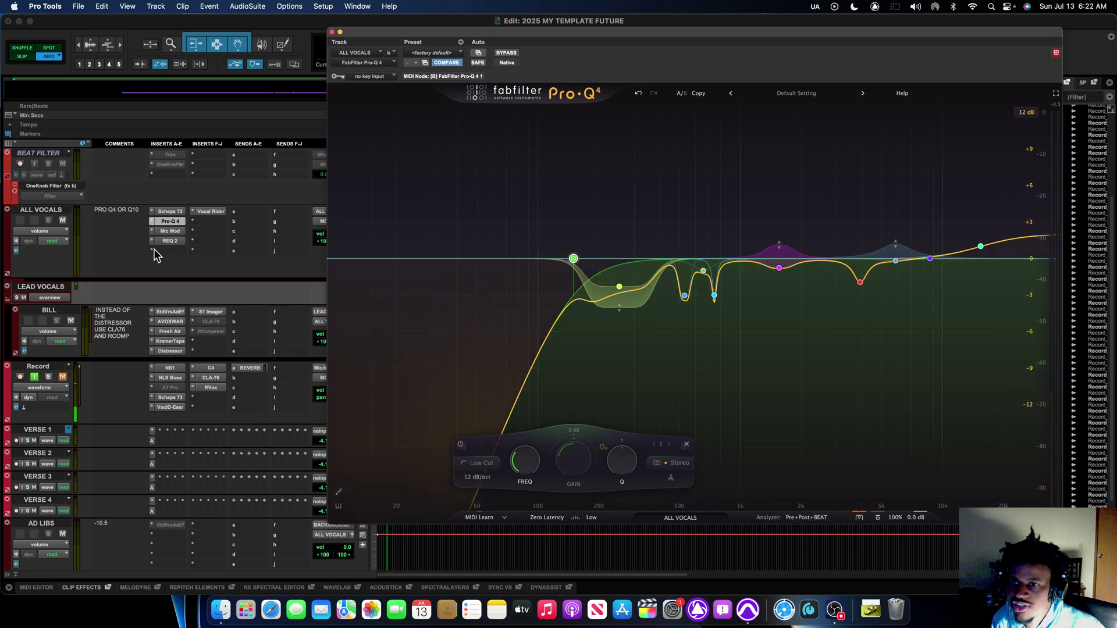
Step: Insert the Q10 equalizer in the empty fifth insert slot of the ALL VOCALS track
{"action": "left_click", "coordinate": [155, 252]}
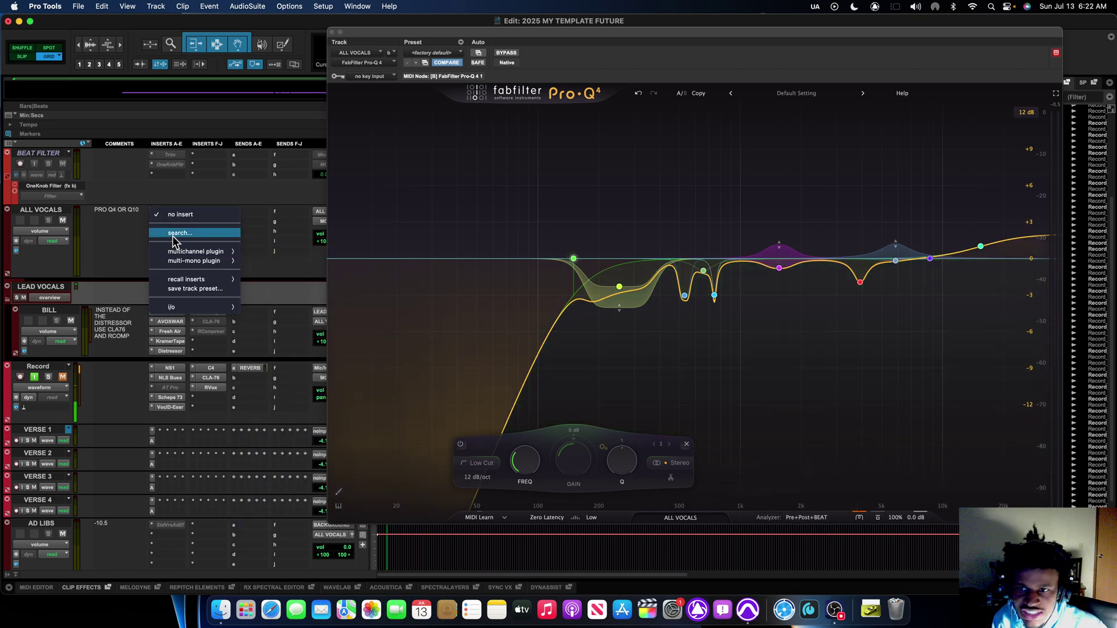
{"action": "left_click", "coordinate": [113, 242]}
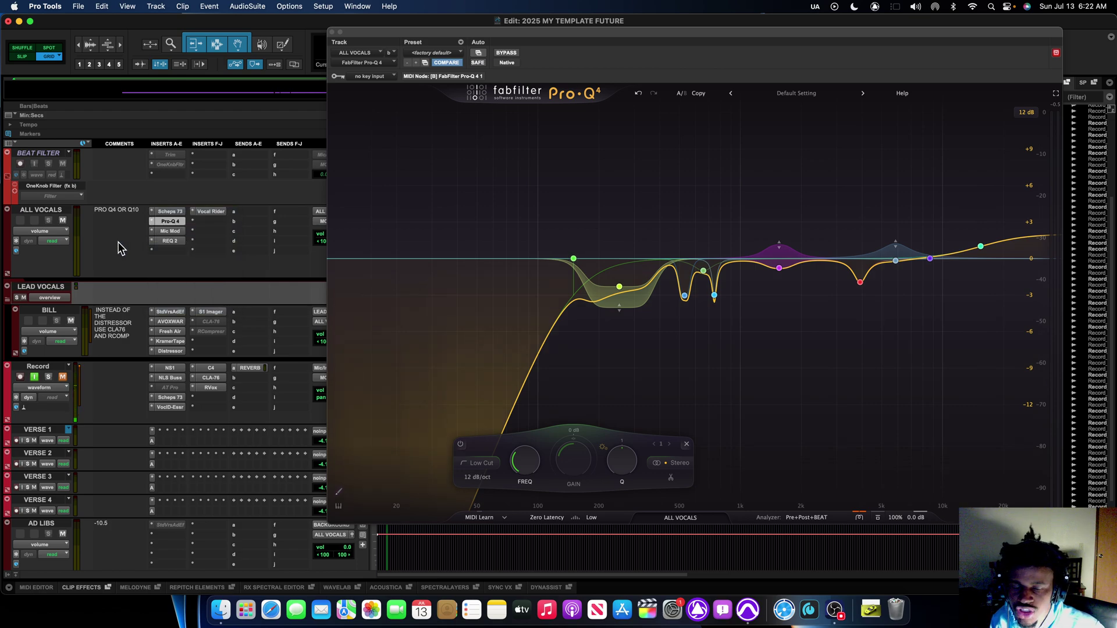
{"action": "left_click", "coordinate": [153, 250]}
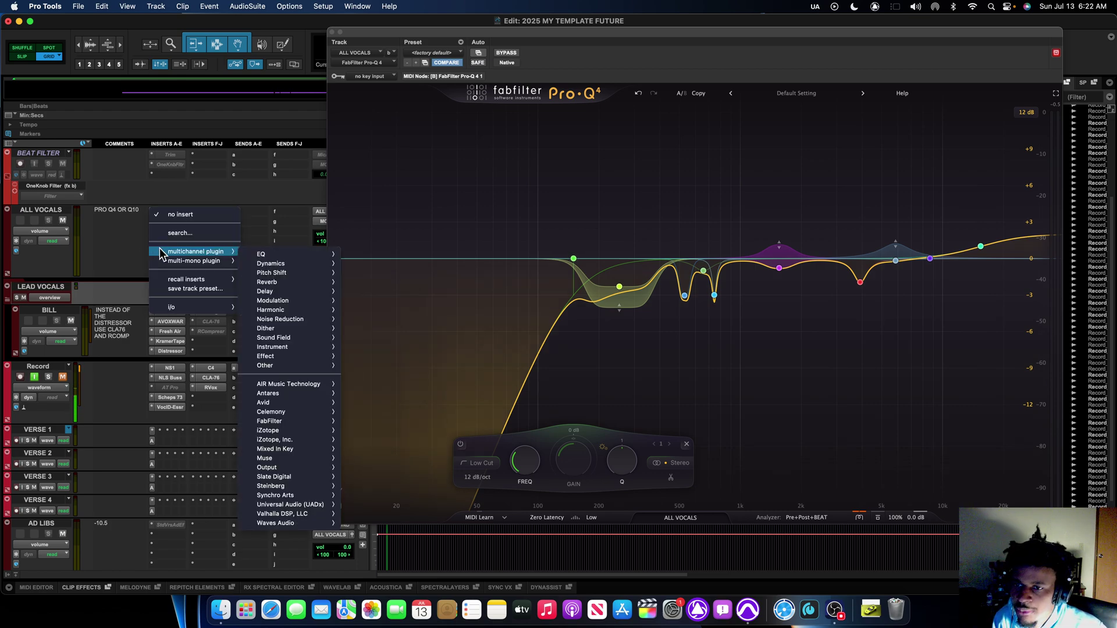
{"action": "left_click", "coordinate": [201, 235]}
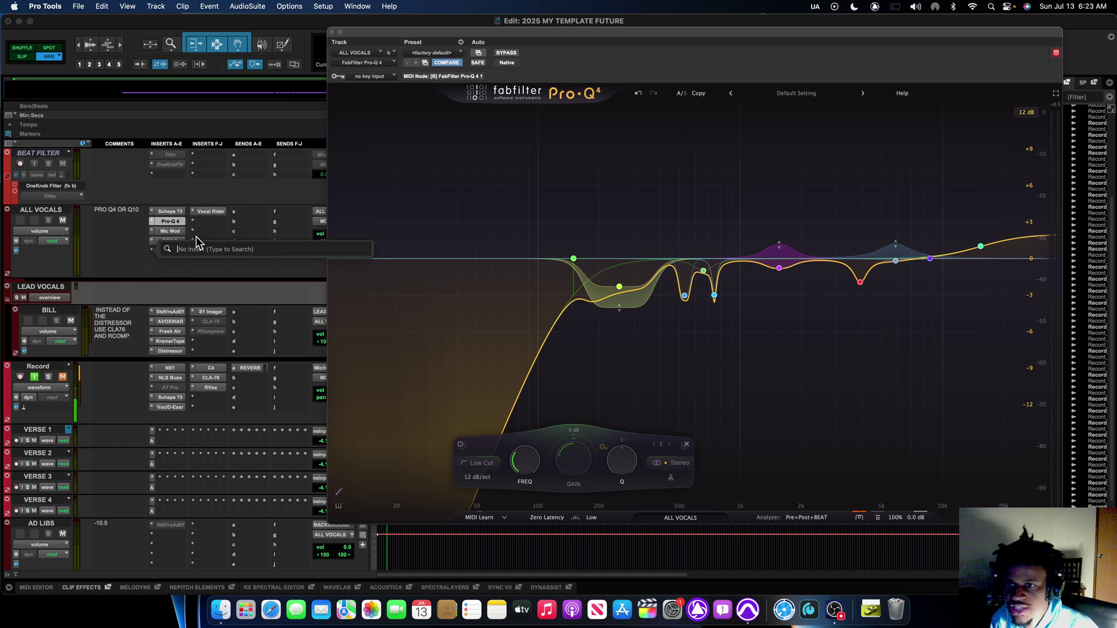
{"action": "type", "text": "q10"}
{"action": "left_click", "coordinate": [222, 264]}
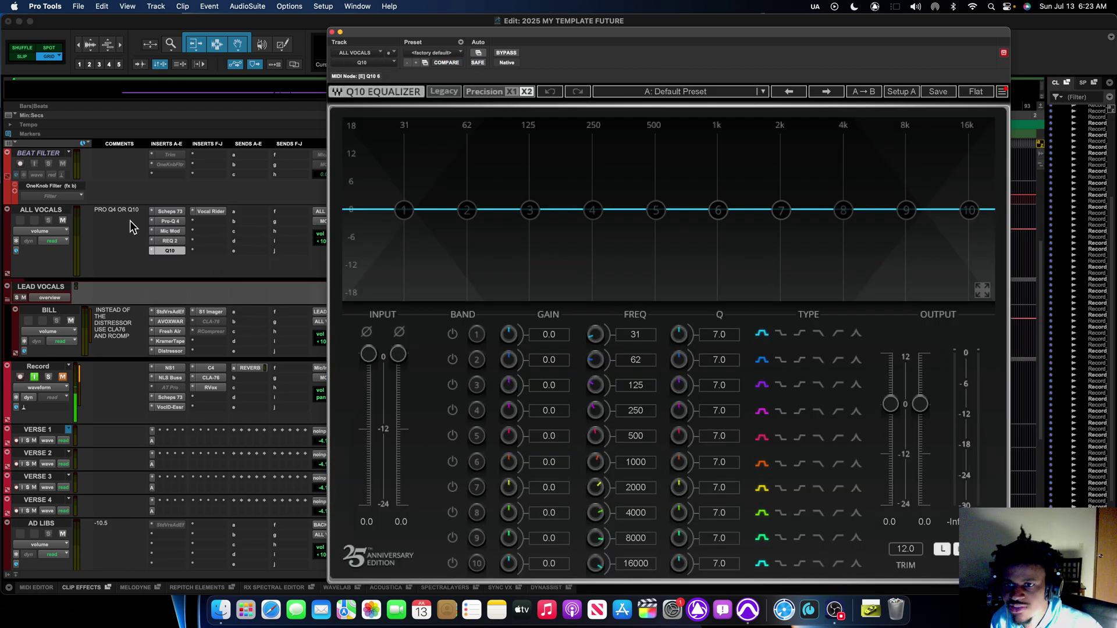
Step: Reopen the ALL VOCALS Pro-Q 4 and move the Q10 window aside so both equalizers can be compared
{"action": "left_click", "coordinate": [166, 221]}
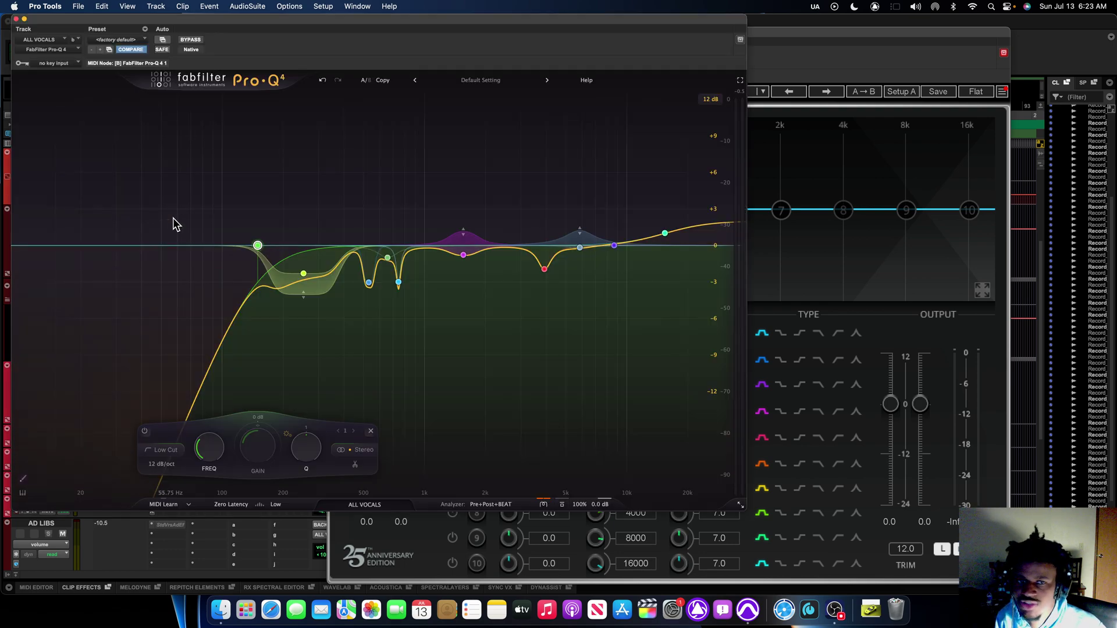
{"action": "left_click_drag", "start_coordinate": [760, 30], "coordinate": [961, 20]}
{"action": "left_click", "coordinate": [387, 34]}
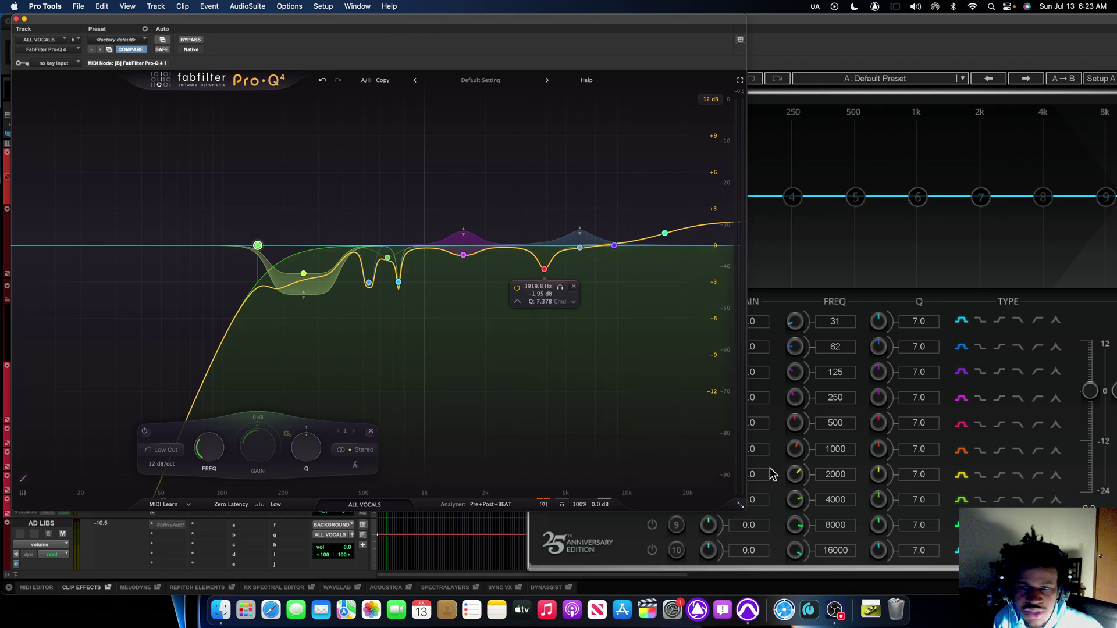
Step: Review the Pro-Q 4 low cut and the low-mid bands from 150 Hz up to about 744 Hz
{"action": "mouse_move", "coordinate": [264, 247]}
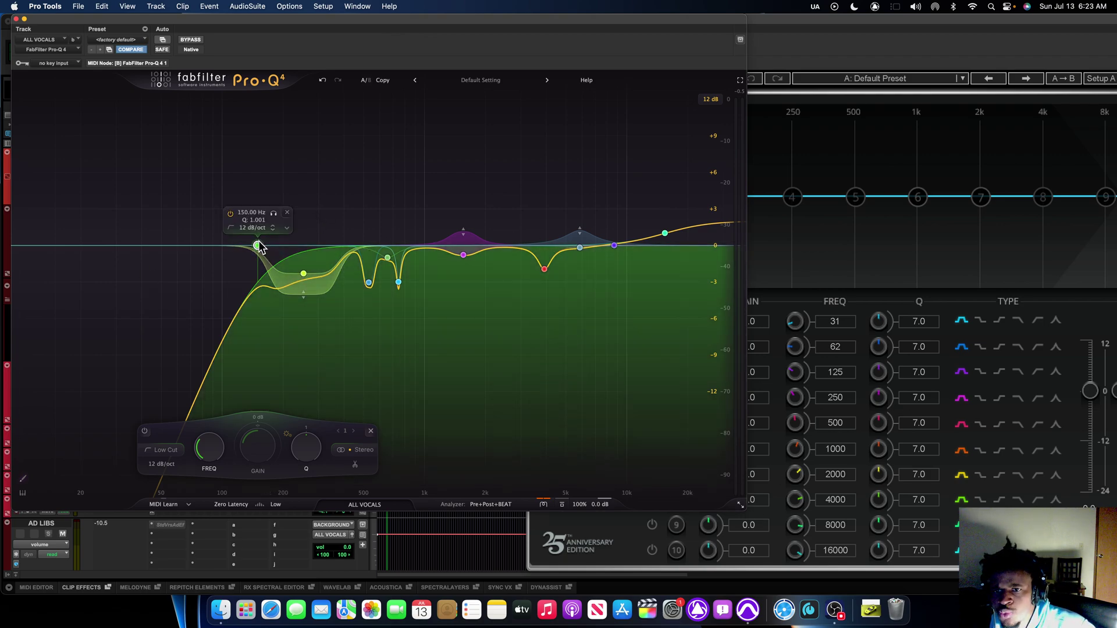
{"action": "left_click", "coordinate": [301, 277]}
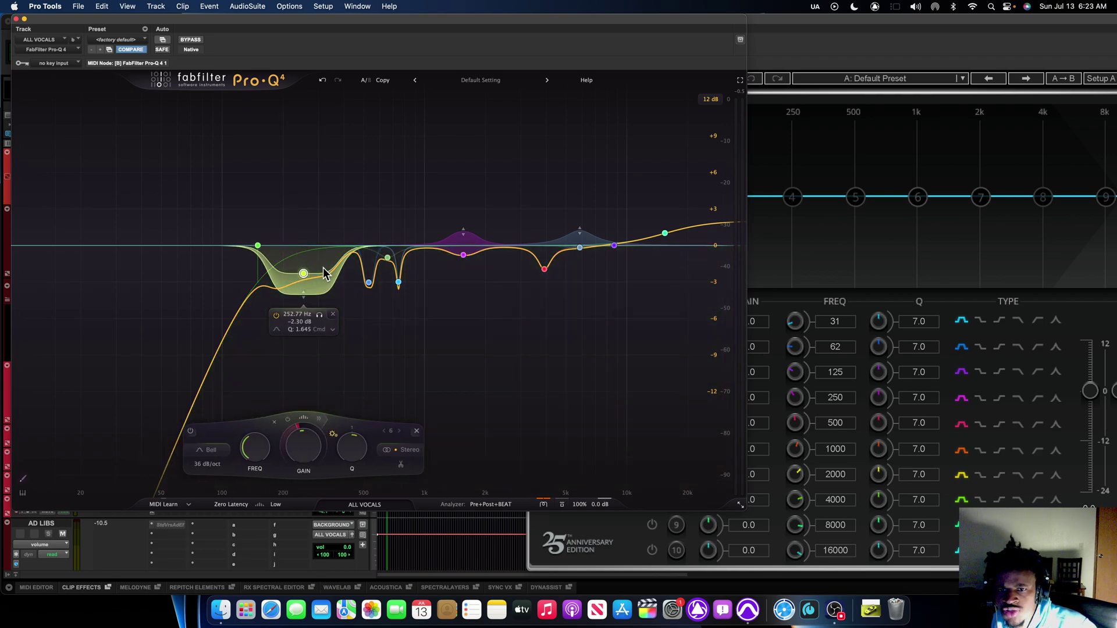
{"action": "left_click", "coordinate": [368, 282]}
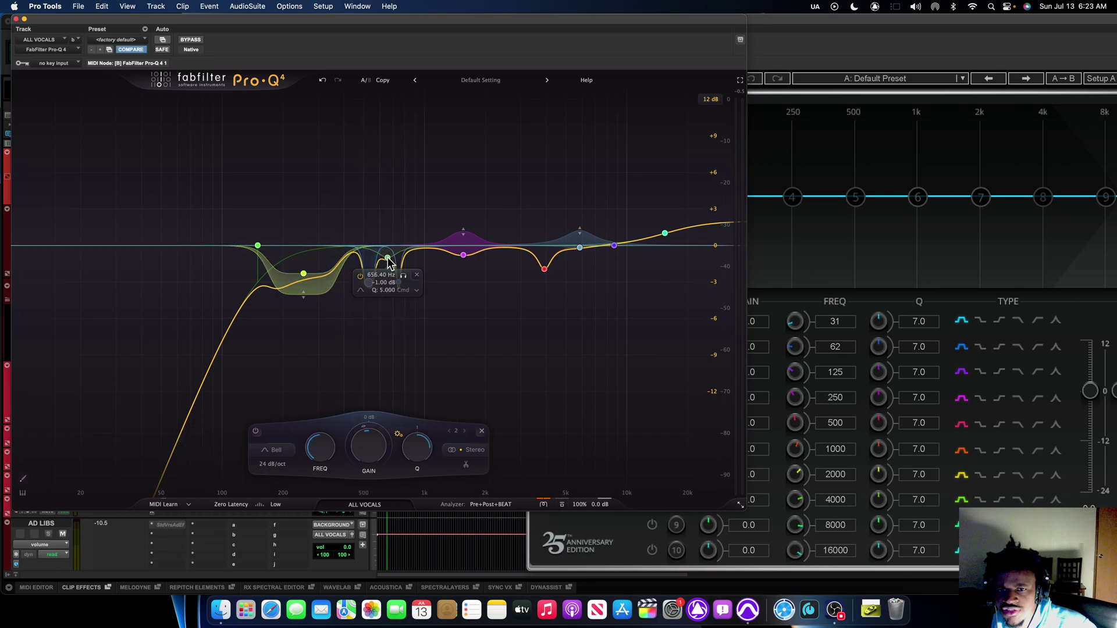
{"action": "left_click", "coordinate": [388, 259]}
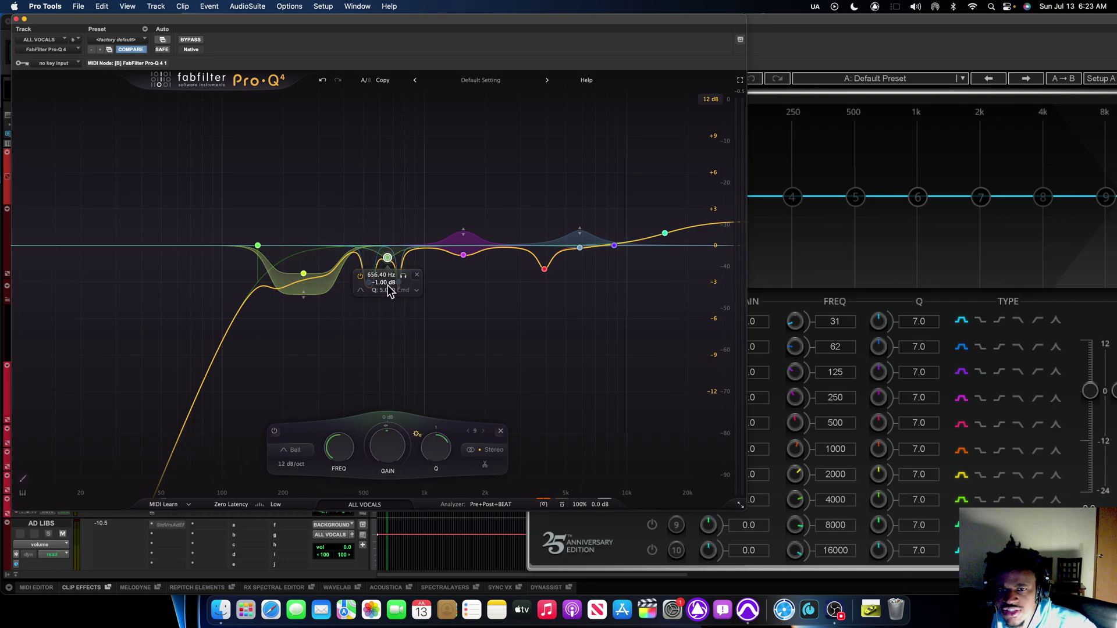
{"action": "left_click", "coordinate": [399, 283]}
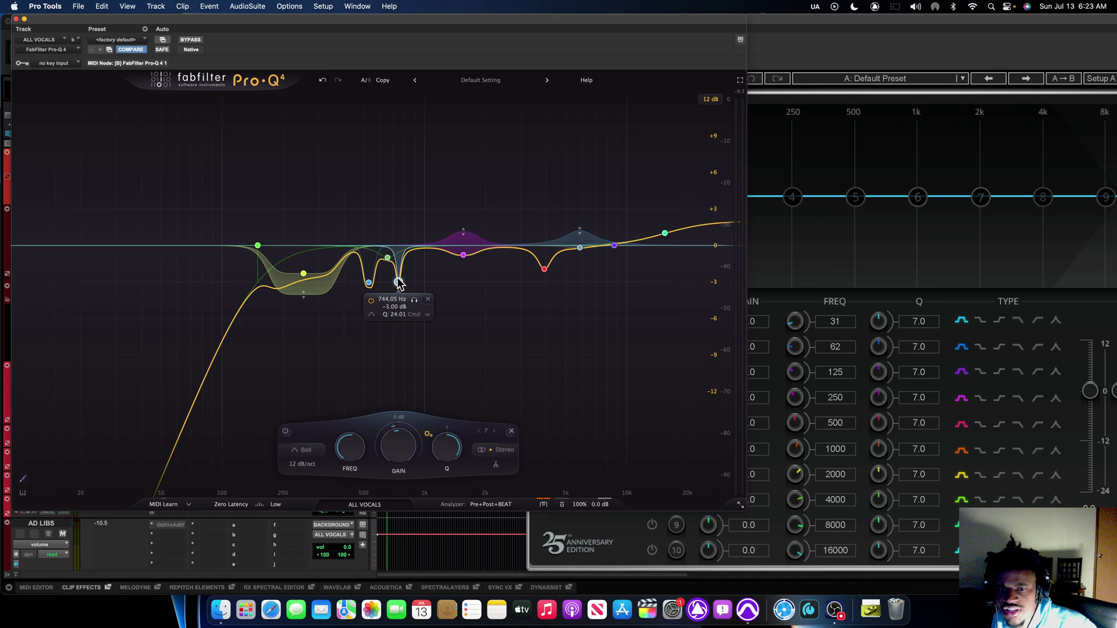
Step: Review the remaining Pro-Q 4 bands from about 1560 Hz up to the 15427 Hz high shelf, and close the equalizer
{"action": "left_click", "coordinate": [463, 254]}
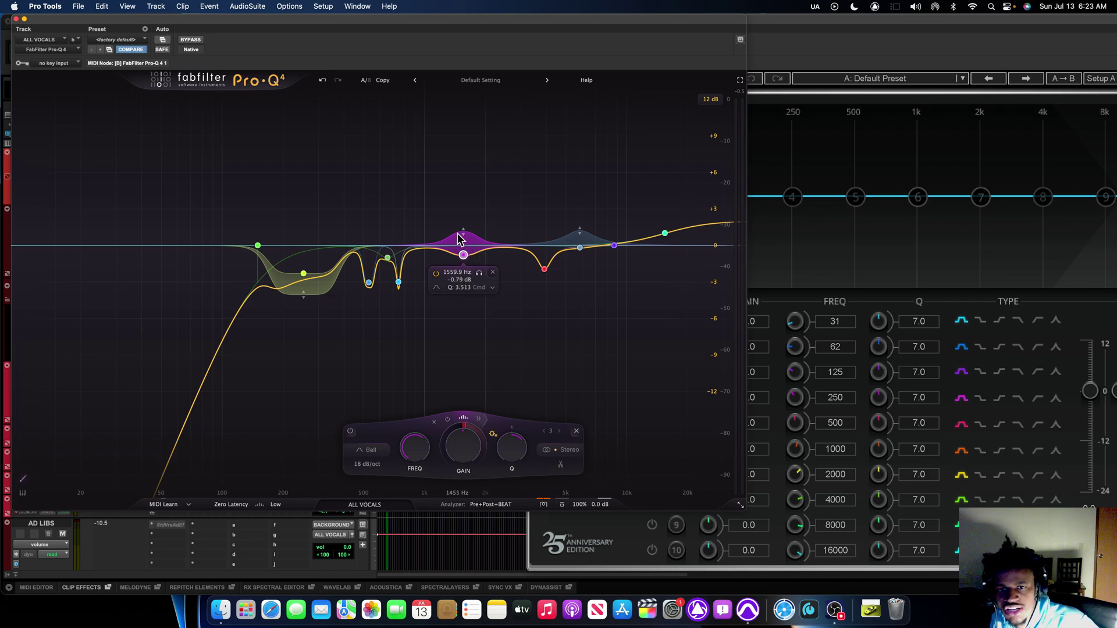
{"action": "left_click", "coordinate": [492, 287]}
{"action": "left_click", "coordinate": [492, 287]}
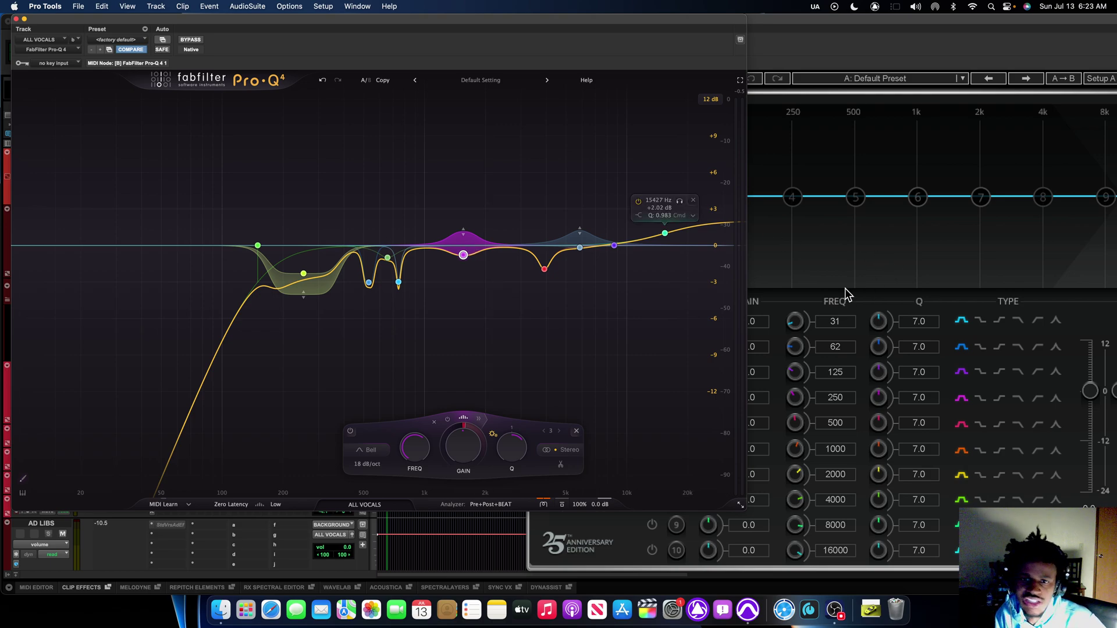
{"action": "left_click", "coordinate": [544, 271]}
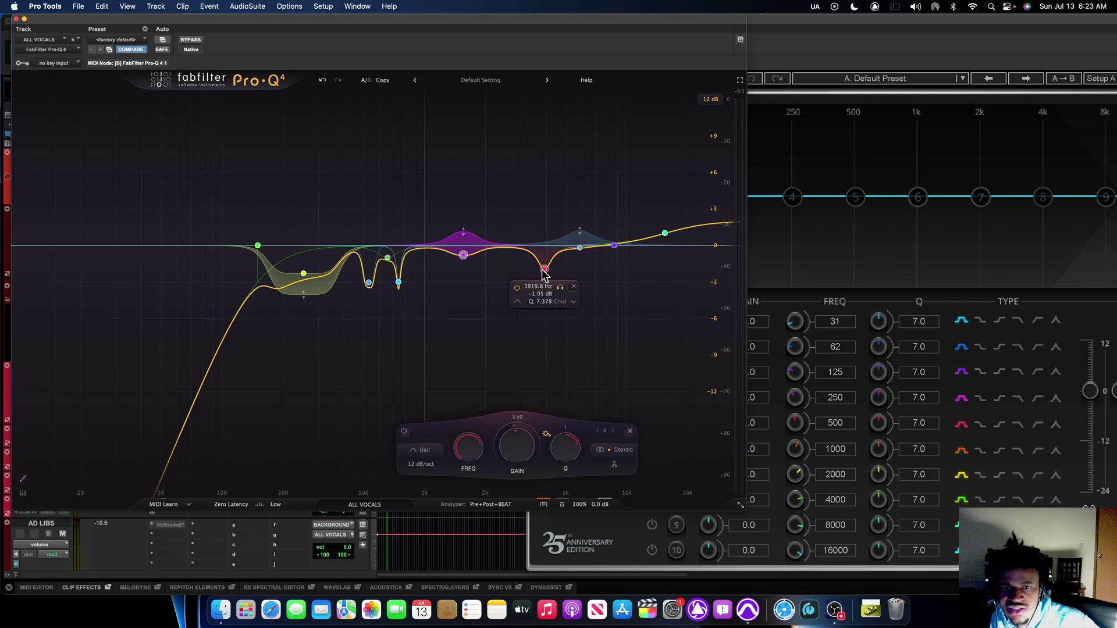
{"action": "left_click", "coordinate": [580, 248]}
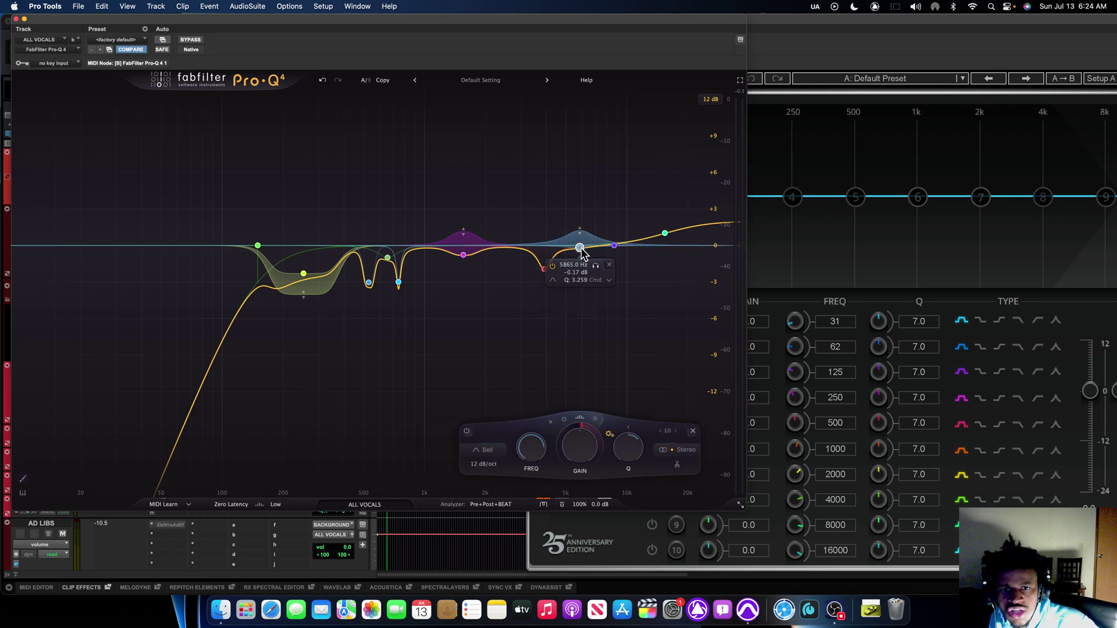
{"action": "left_click", "coordinate": [614, 247]}
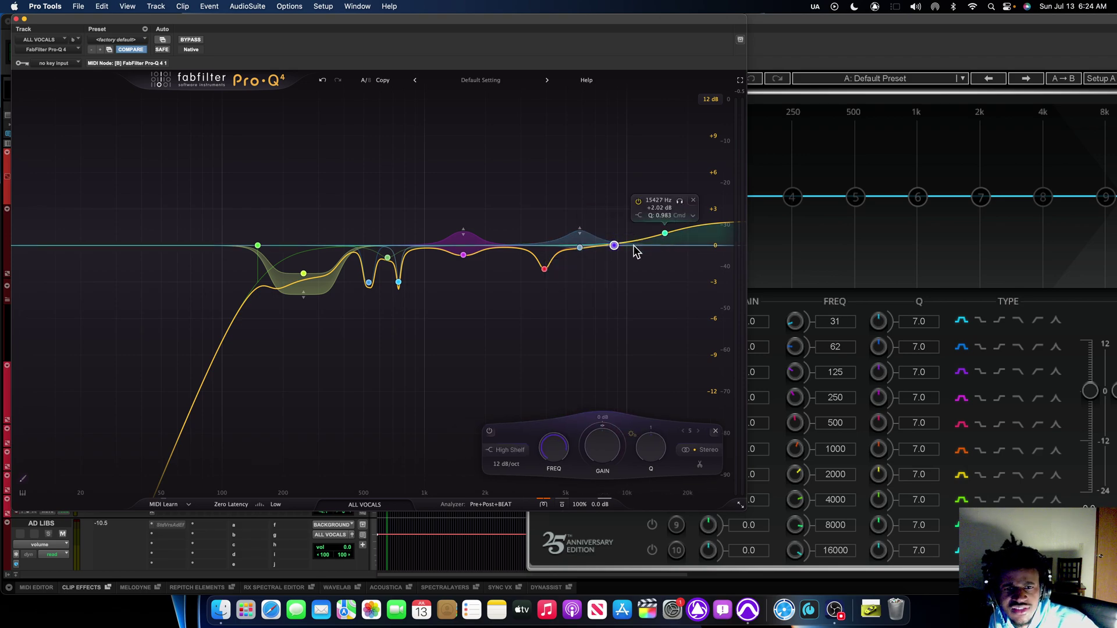
{"action": "left_click", "coordinate": [666, 235]}
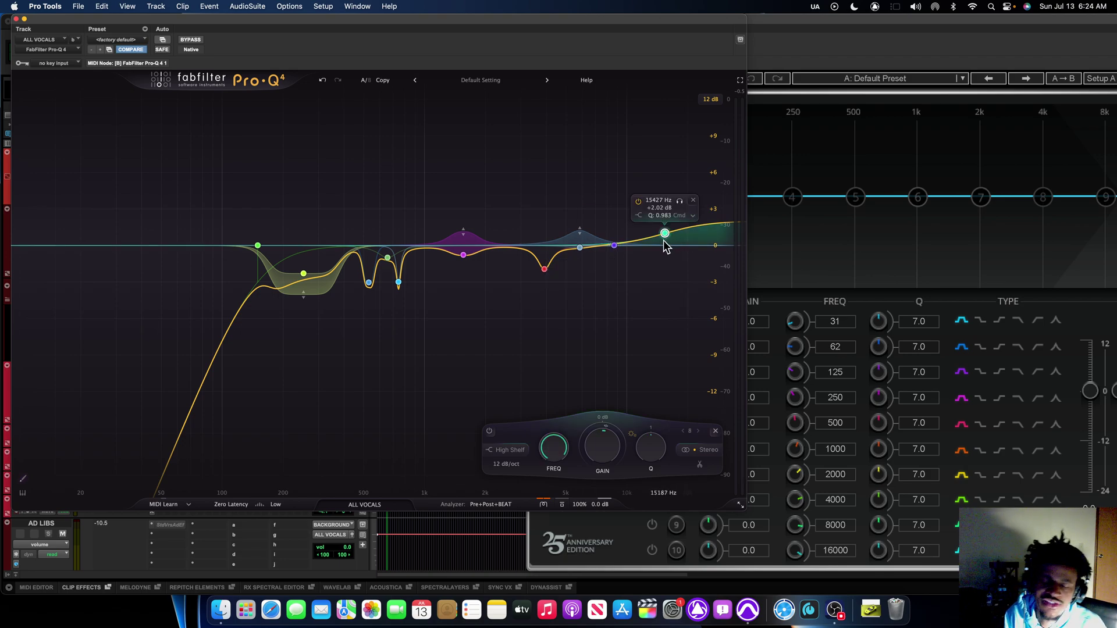
{"action": "left_click", "coordinate": [16, 19]}
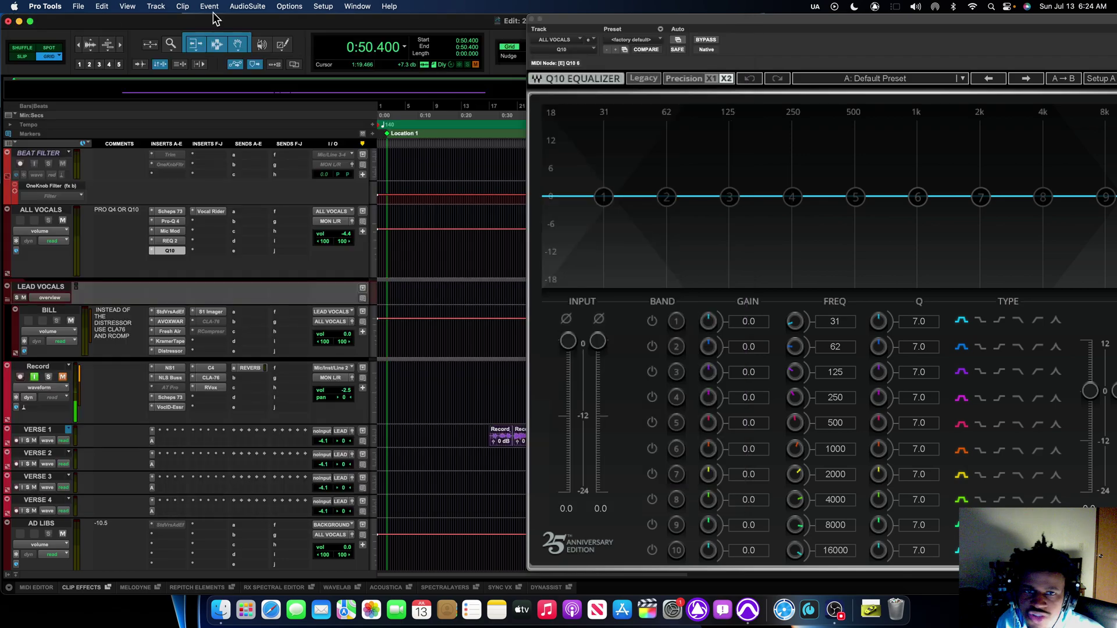
Step: Close the Q10 window and make the Q10 insert on ALL VOCALS inactive
{"action": "left_click", "coordinate": [535, 20]}
{"action": "right_click", "coordinate": [177, 249]}
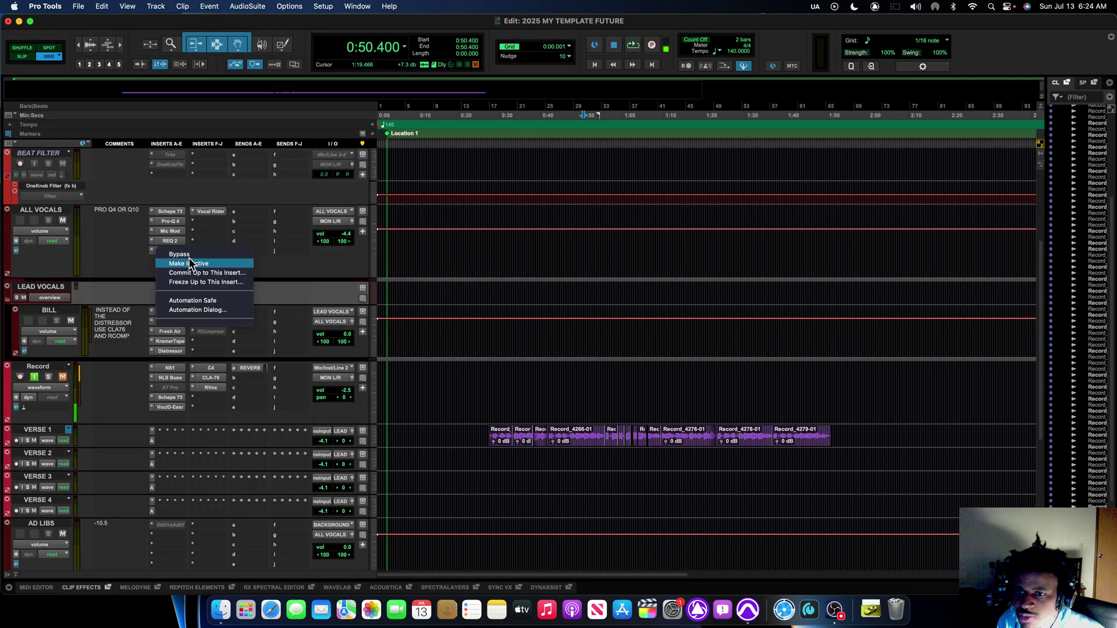
{"action": "left_click", "coordinate": [186, 264]}
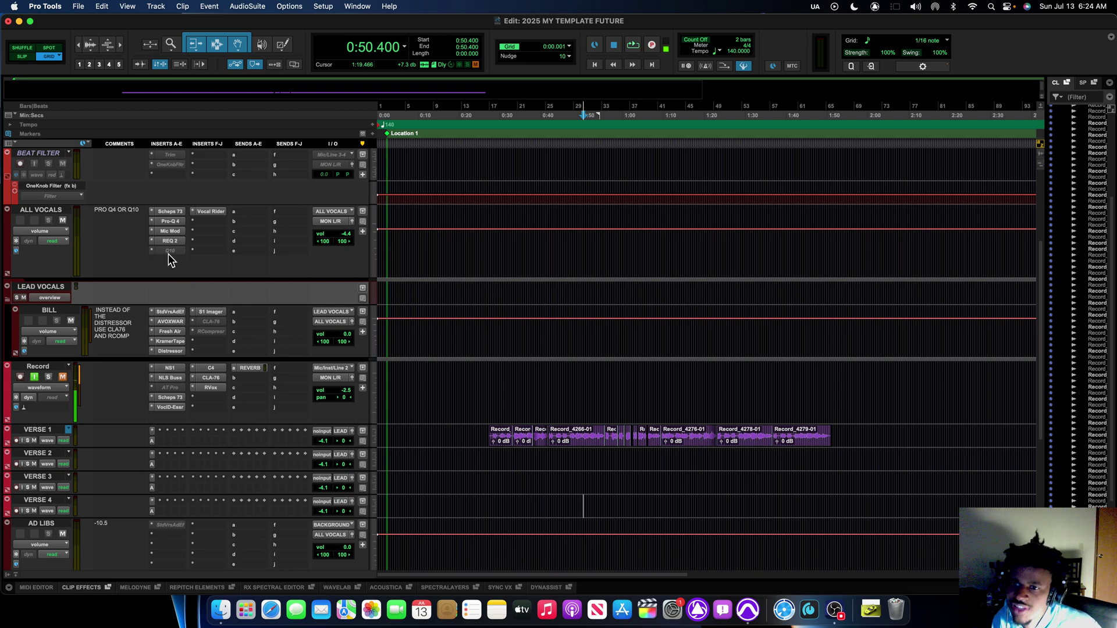
Step: View the Mic Mod and REQ 2 settings on the ALL VOCALS track and close the plug-in window
{"action": "left_click", "coordinate": [171, 231]}
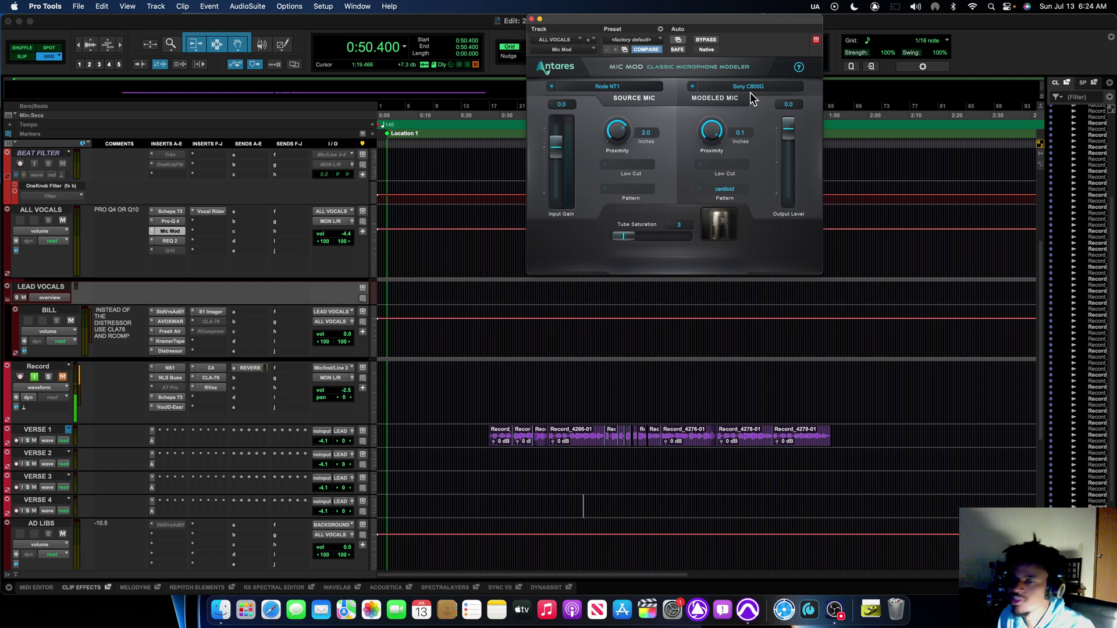
{"action": "left_click", "coordinate": [171, 241]}
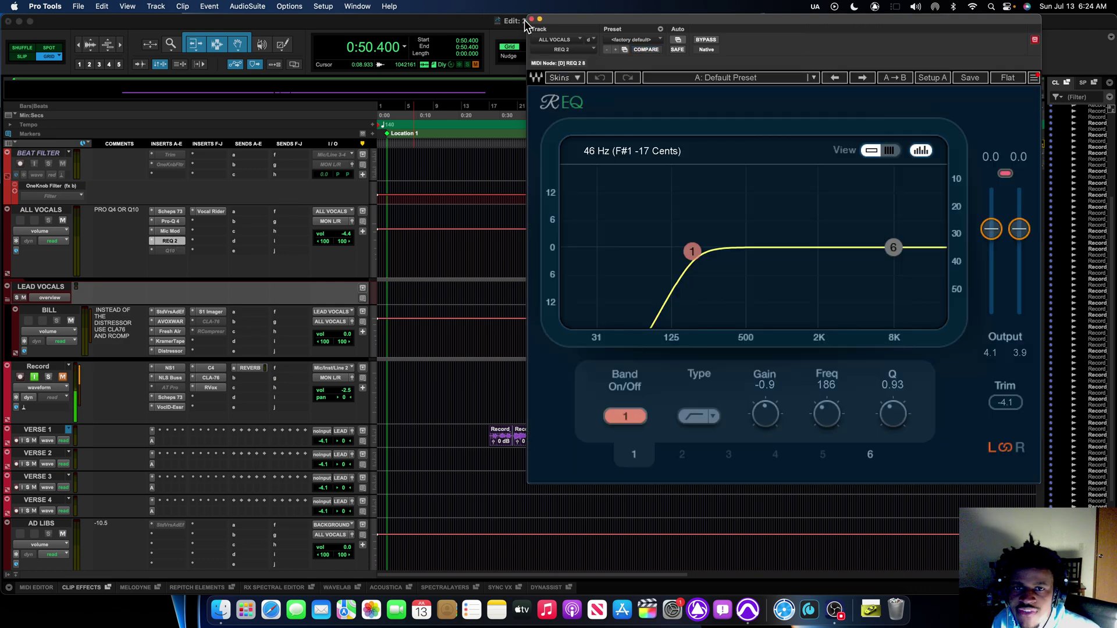
{"action": "left_click", "coordinate": [539, 20]}
{"action": "left_click", "coordinate": [170, 241]}
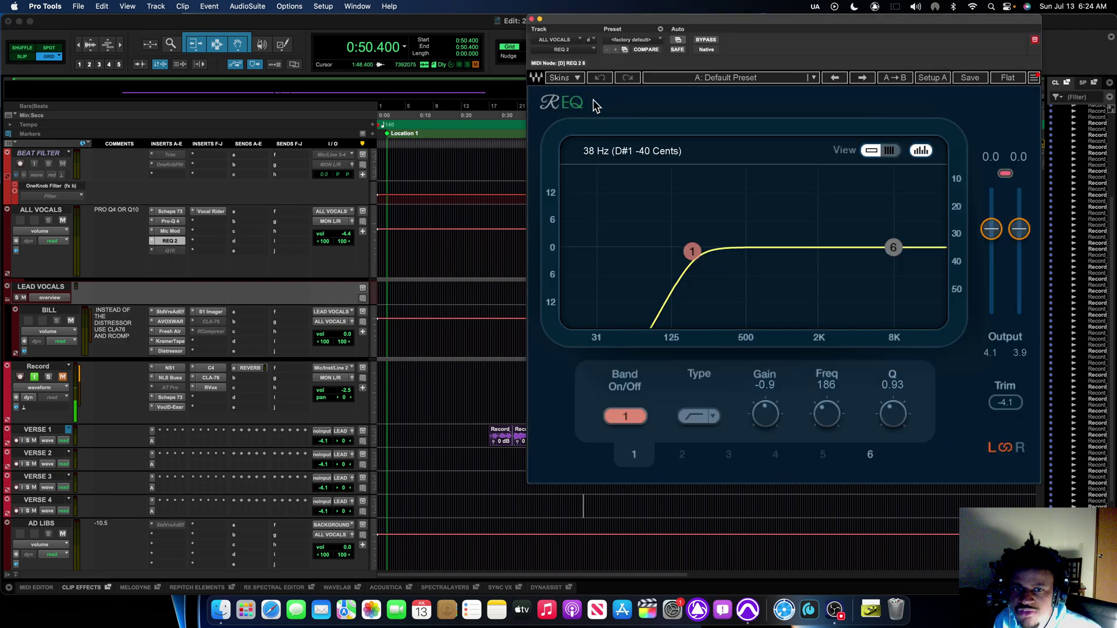
{"action": "left_click", "coordinate": [532, 20]}
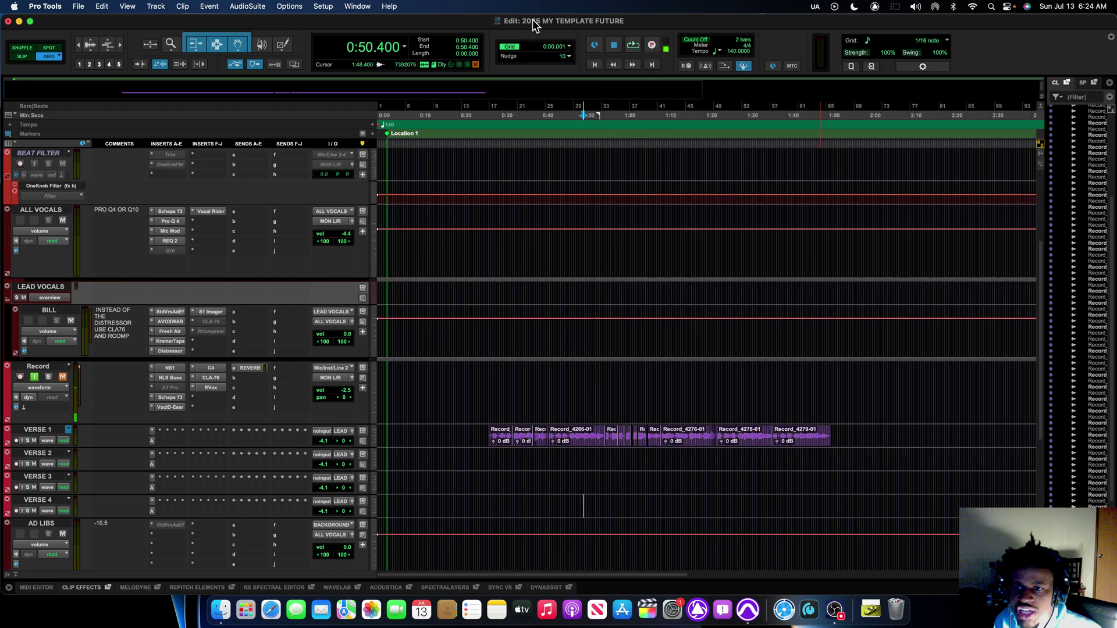
Step: Review the target, sensitivity and range settings of Vocal Rider on ALL VOCALS and close it
{"action": "left_click", "coordinate": [222, 212]}
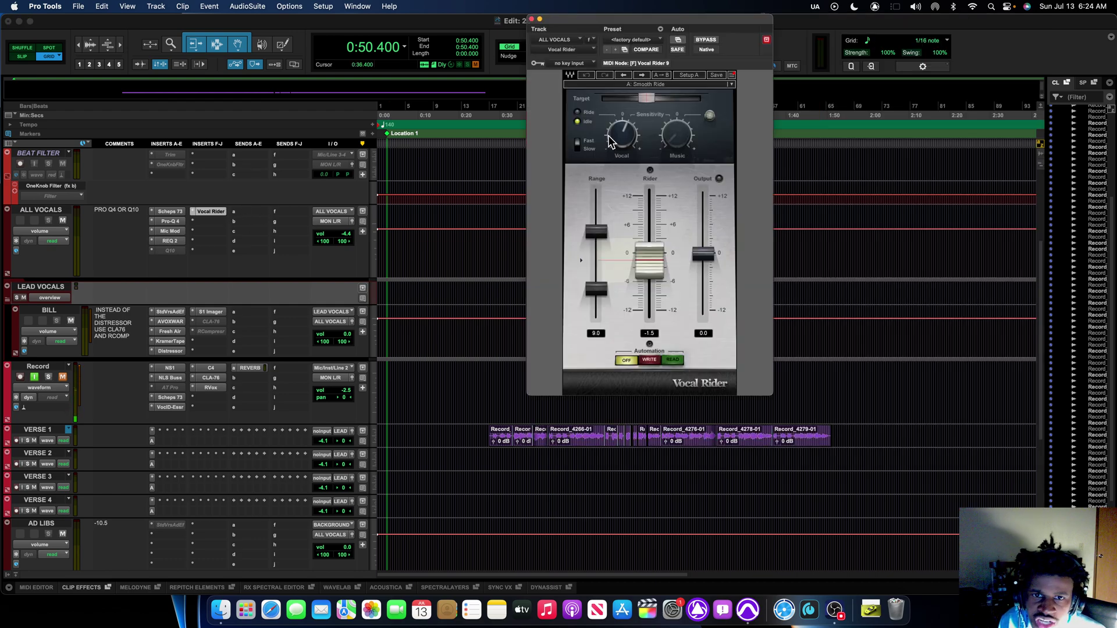
{"action": "mouse_move", "coordinate": [622, 144]}
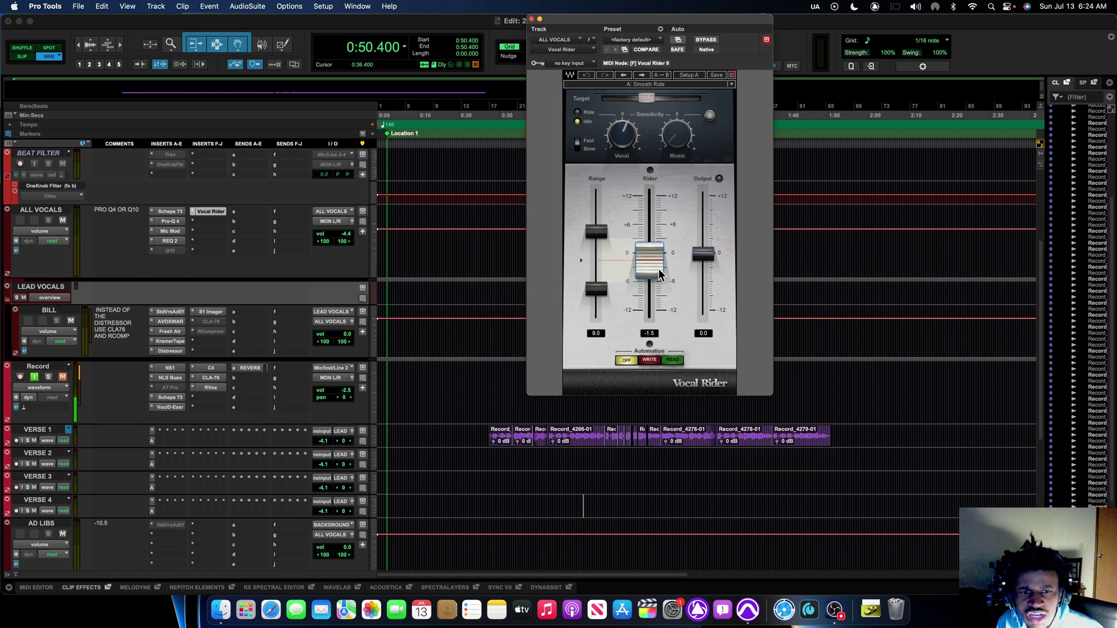
{"action": "left_click", "coordinate": [598, 293]}
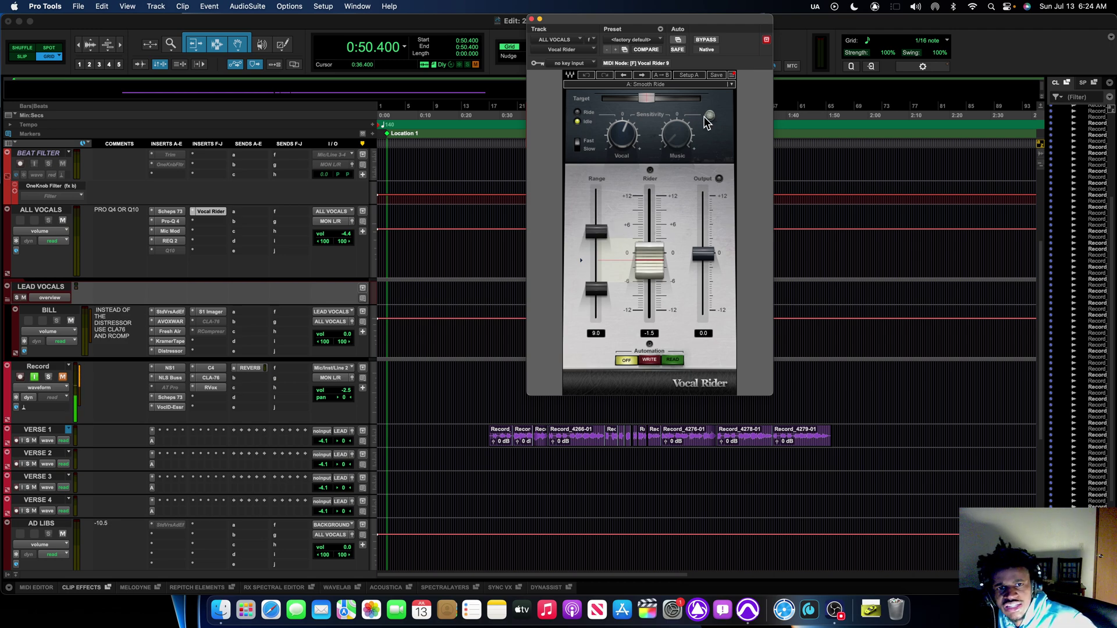
{"action": "mouse_move", "coordinate": [647, 97]}
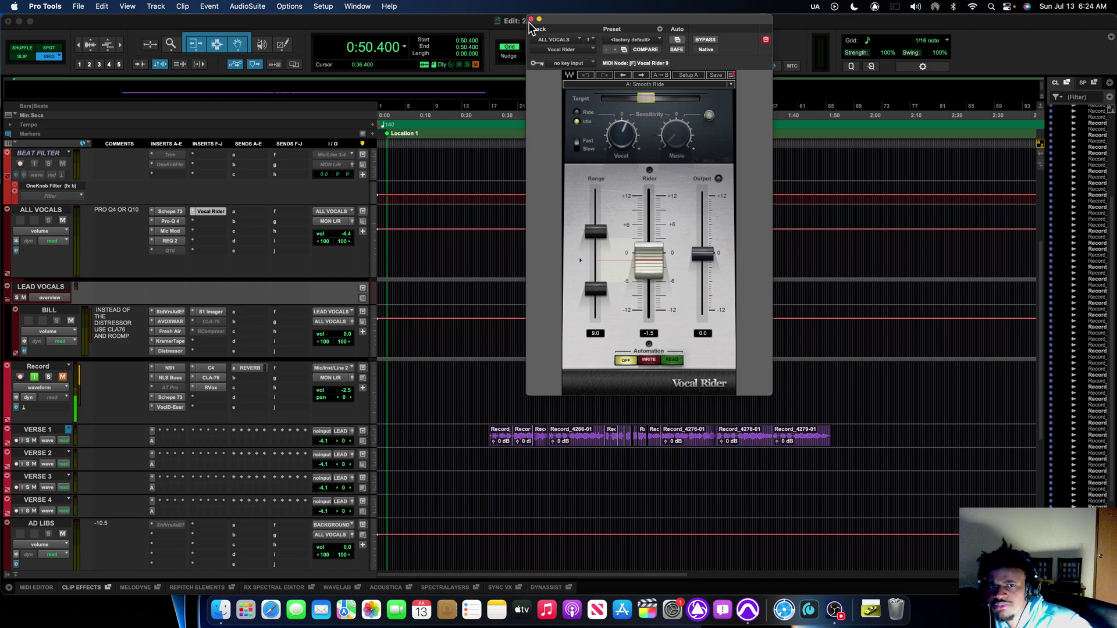
{"action": "left_click", "coordinate": [532, 20]}
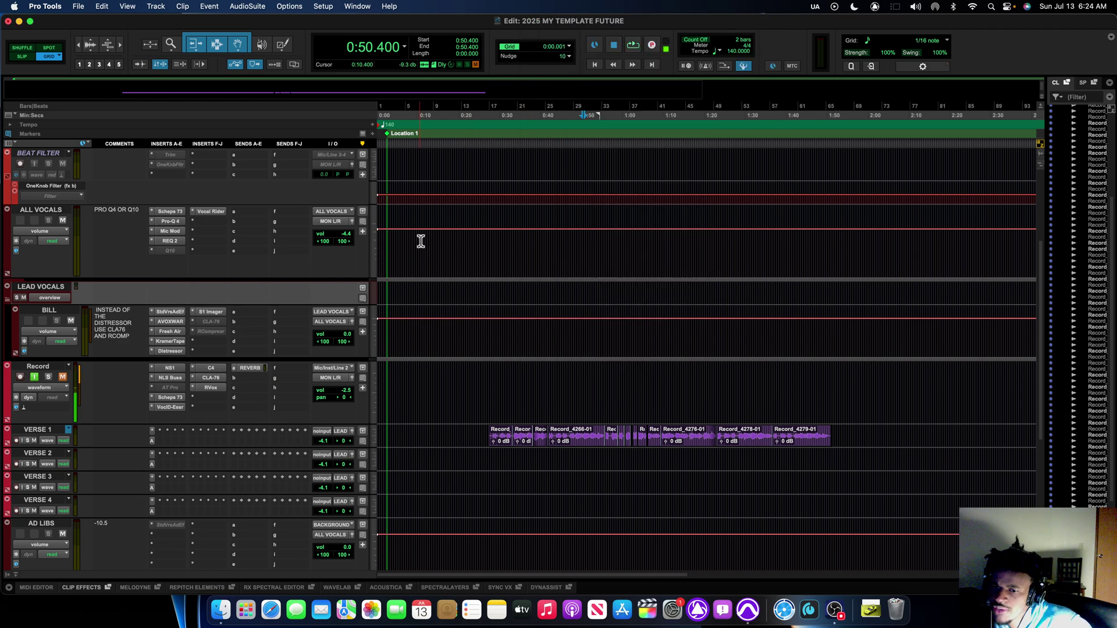
Step: Make the inactive StudioVerse Audio Effects insert on the AD LIBS track active
{"action": "scroll", "coordinate": [421, 242], "scroll_direction": "down", "scroll_amount": 5}
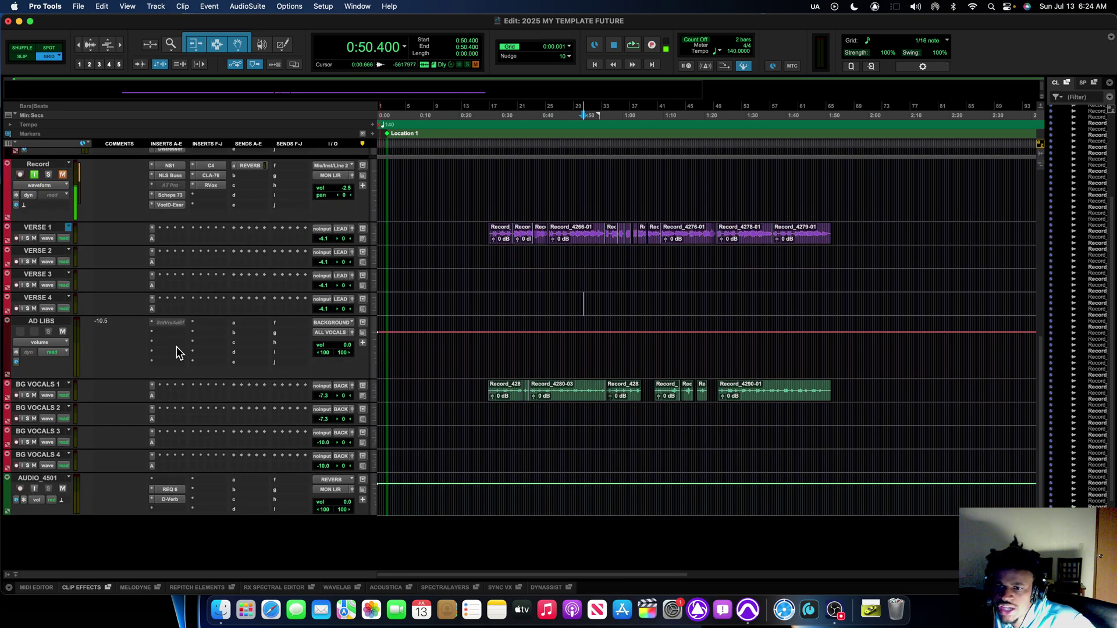
{"action": "right_click", "coordinate": [174, 322]}
{"action": "left_click", "coordinate": [191, 337]}
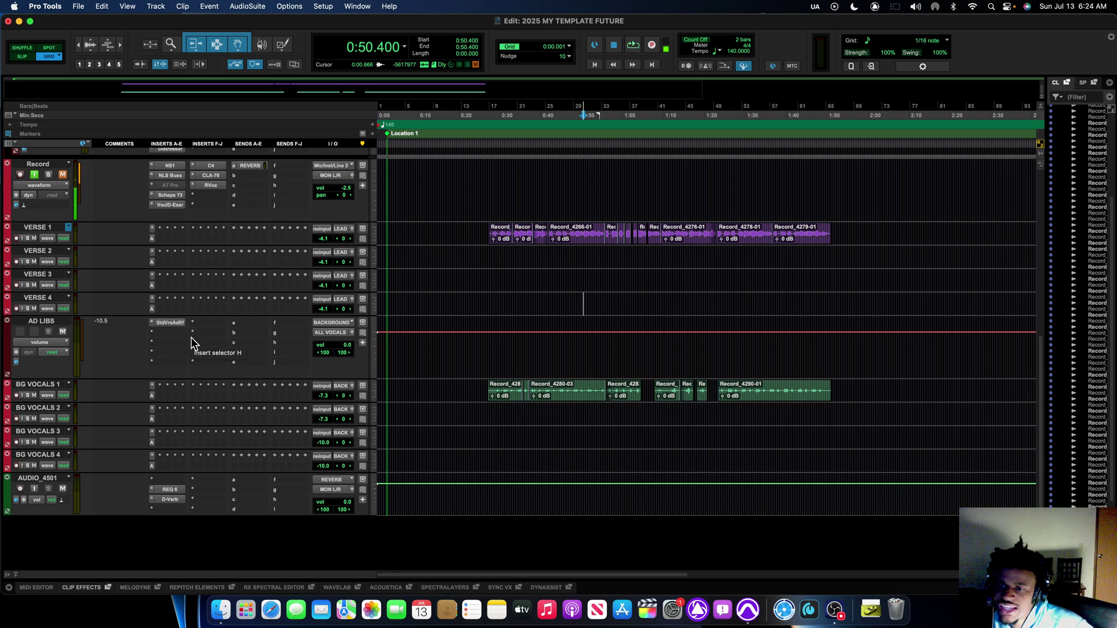
Step: Open the AD LIBS StudioVerse chain and its SSL EV2 Channel, moving the channel window clear of the chain
{"action": "left_click", "coordinate": [178, 323]}
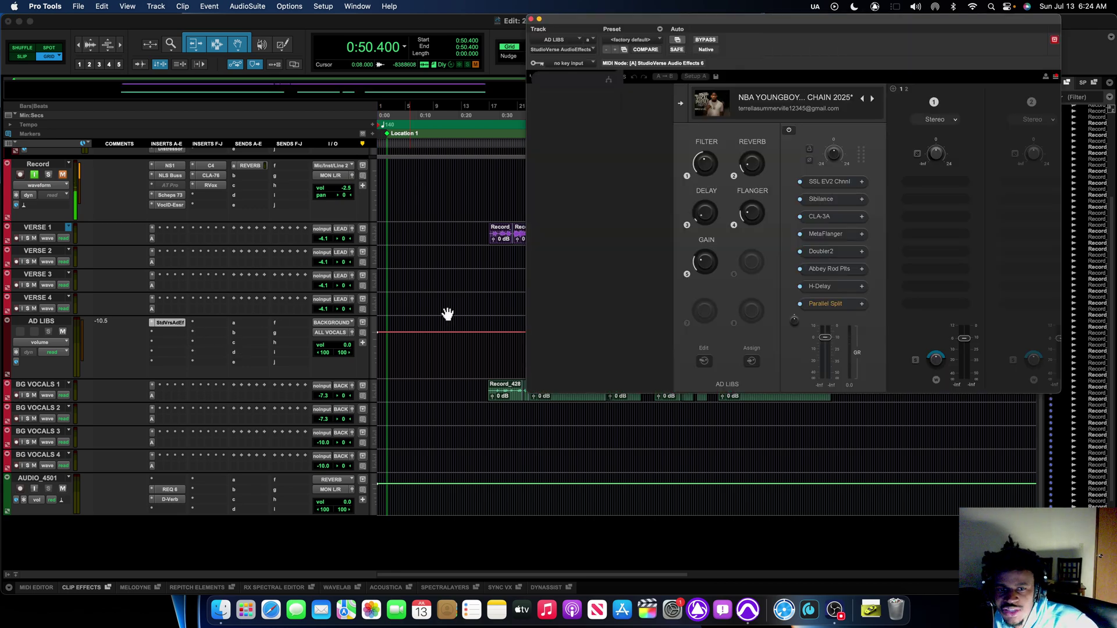
{"action": "left_click", "coordinate": [825, 183]}
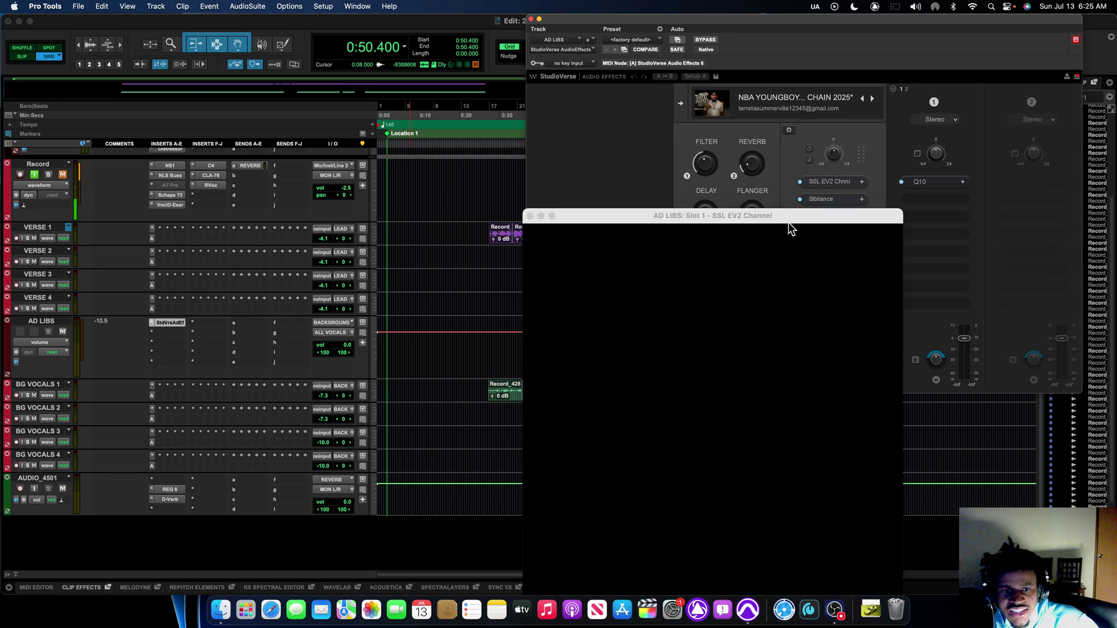
{"action": "left_click_drag", "start_coordinate": [756, 224], "coordinate": [445, 50]}
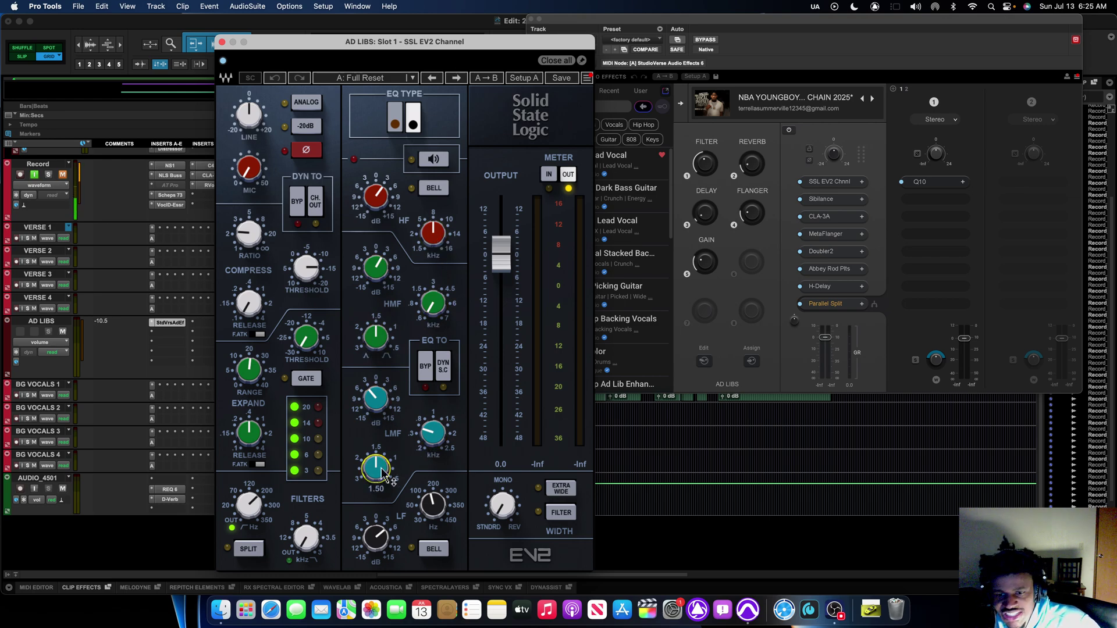
Step: Inspect the SSL EV2 low-frequency EQ settings, undo the stray HMF gain change and close the channel strip
{"action": "left_click", "coordinate": [429, 507]}
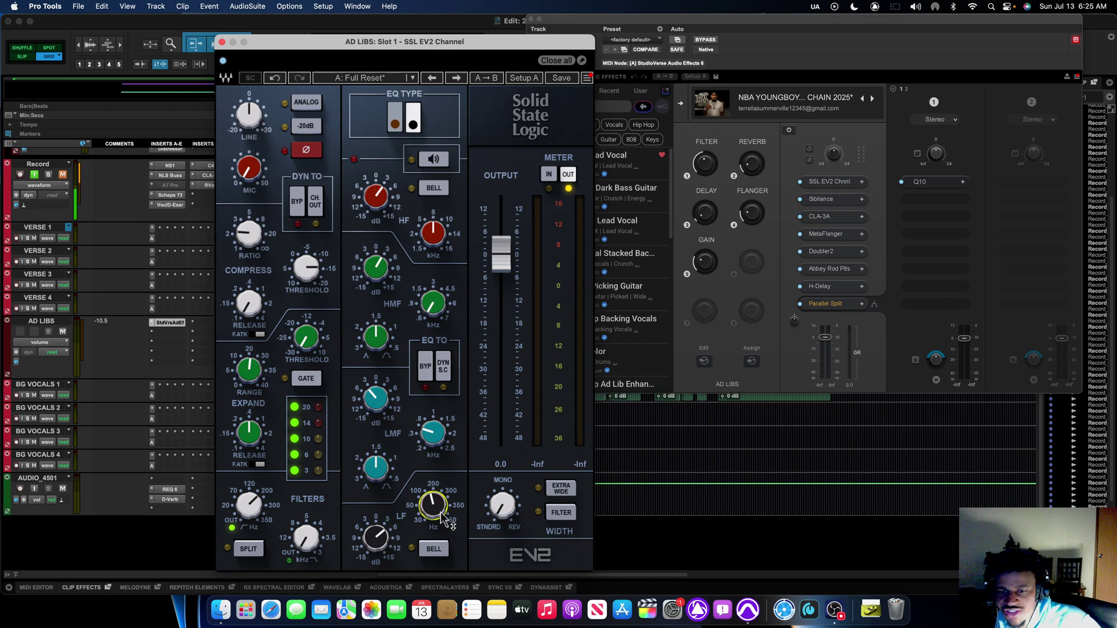
{"action": "left_click_drag", "start_coordinate": [441, 512], "coordinate": [441, 509]}
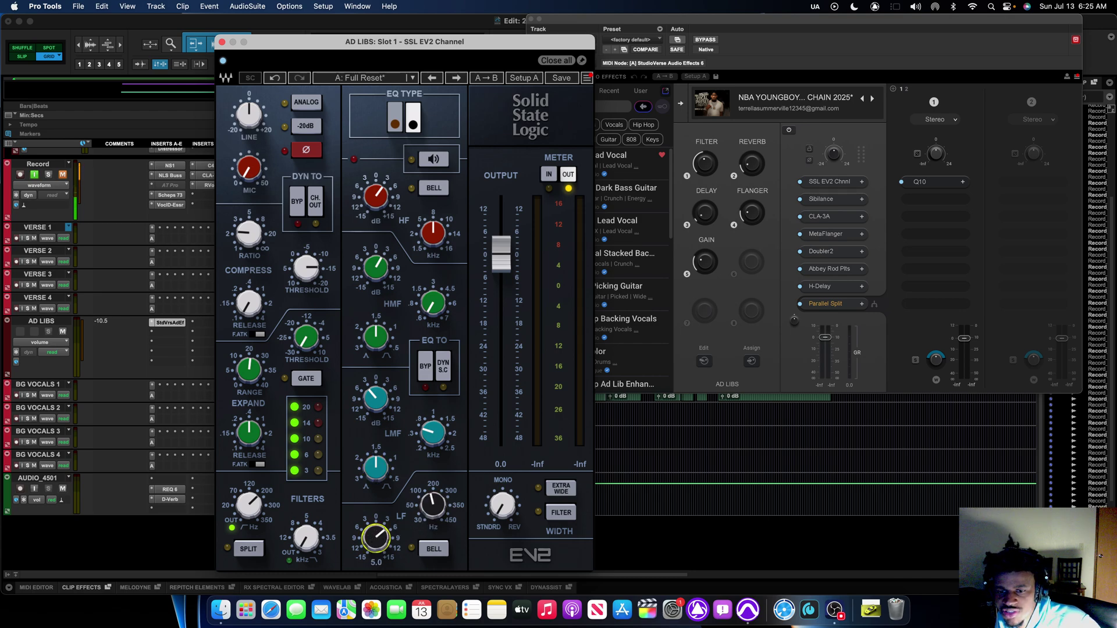
{"action": "left_click", "coordinate": [378, 249]}
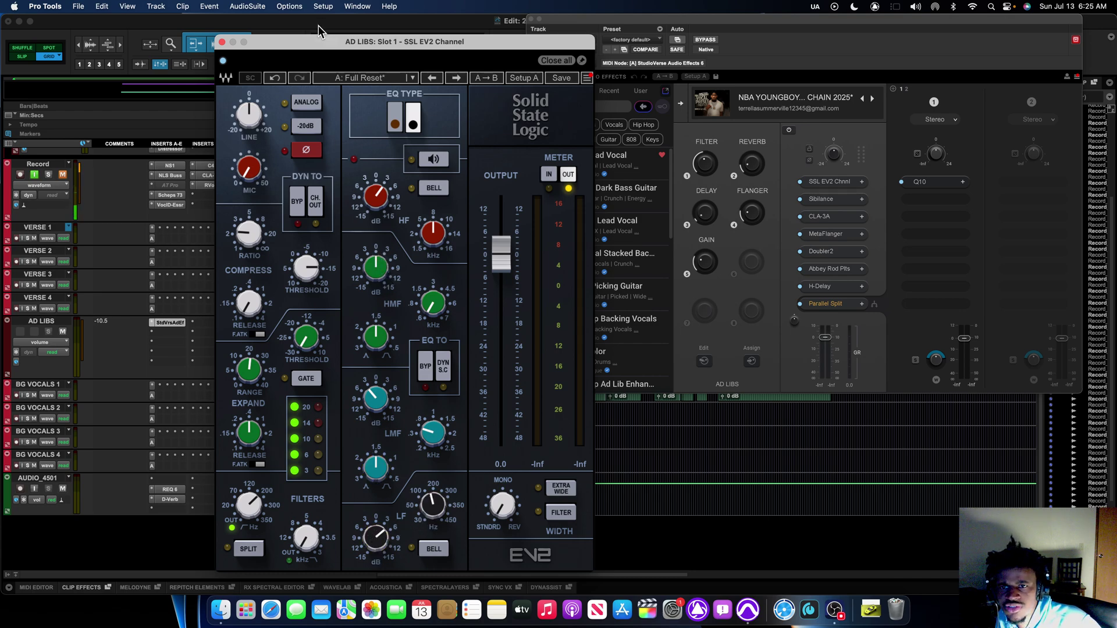
{"action": "left_click", "coordinate": [275, 78]}
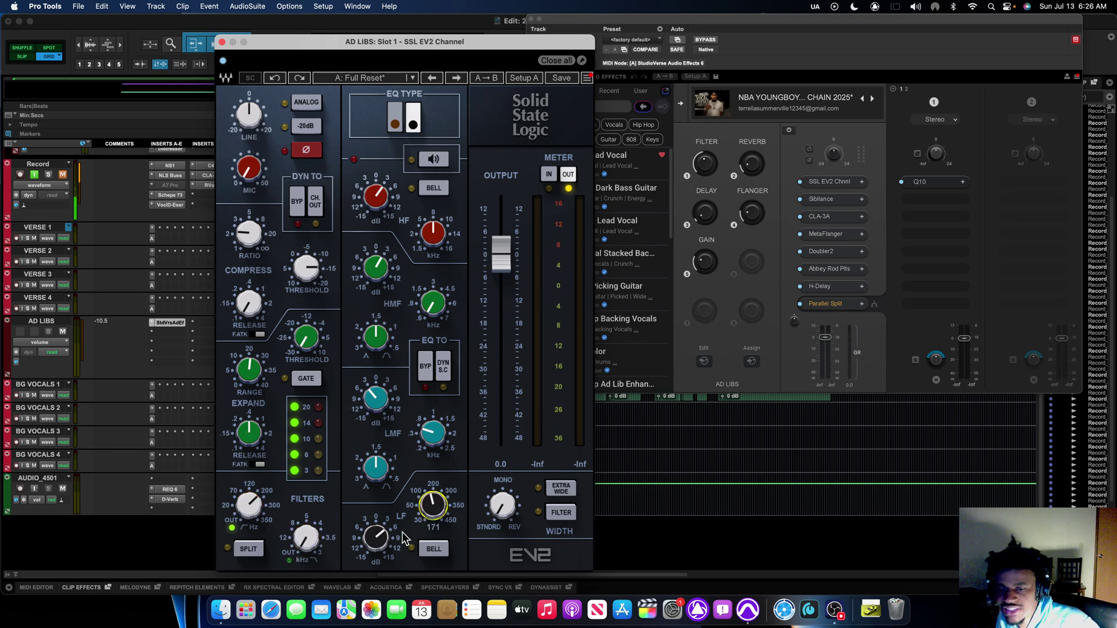
{"action": "left_click", "coordinate": [222, 42]}
Step: View the Sibilance settings in slot 2 of the AD LIBS chain and close the plug-in
{"action": "left_click", "coordinate": [816, 200]}
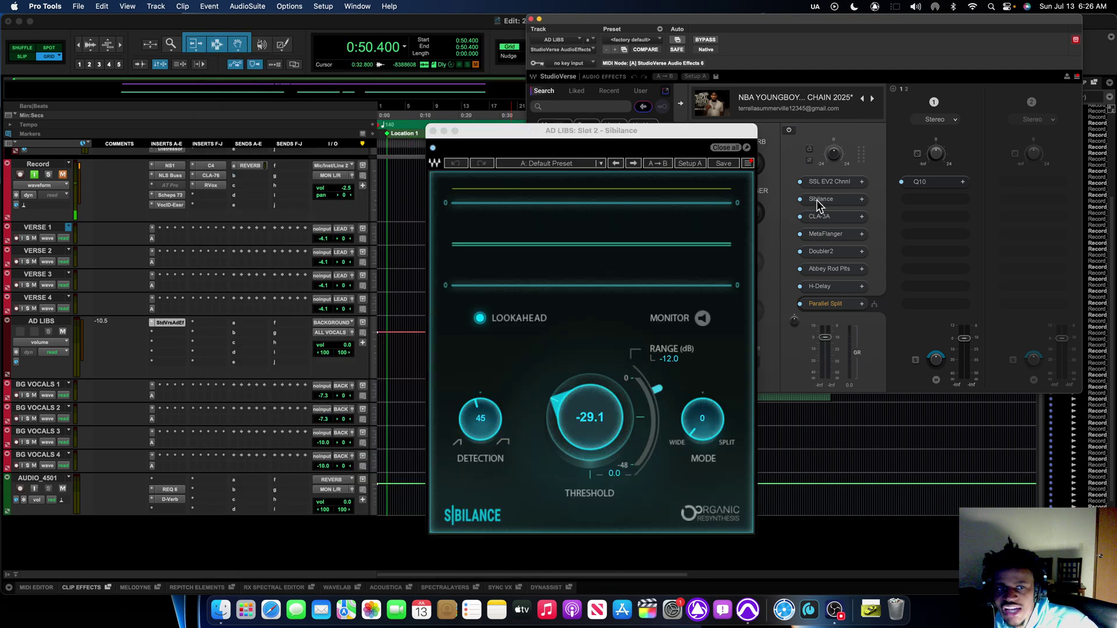
{"action": "left_click_drag", "start_coordinate": [595, 131], "coordinate": [376, 102]}
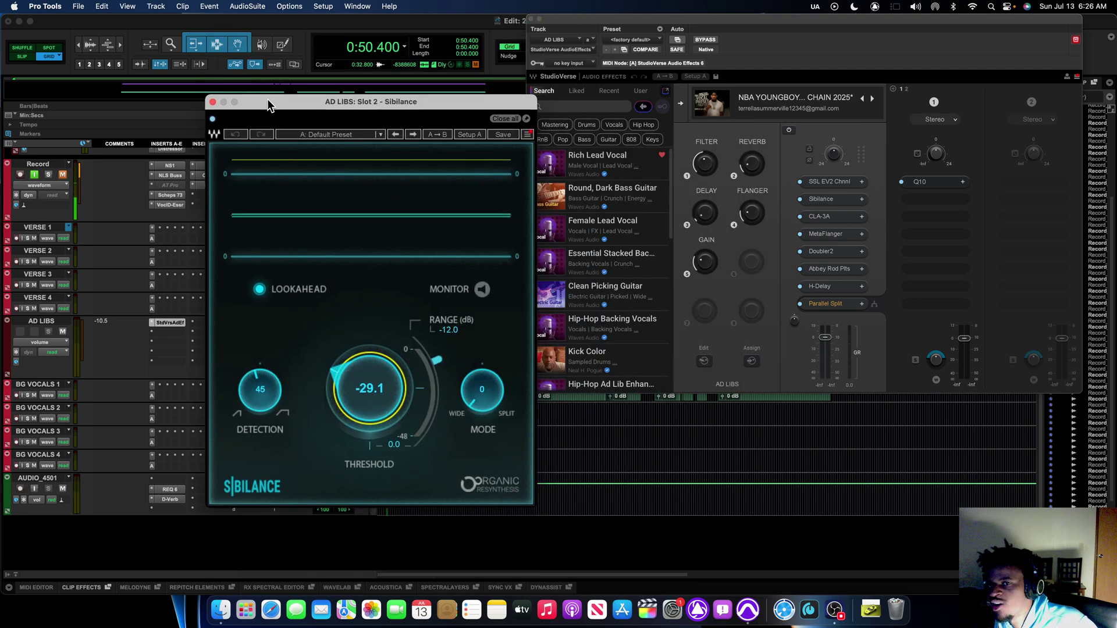
{"action": "left_click", "coordinate": [212, 103]}
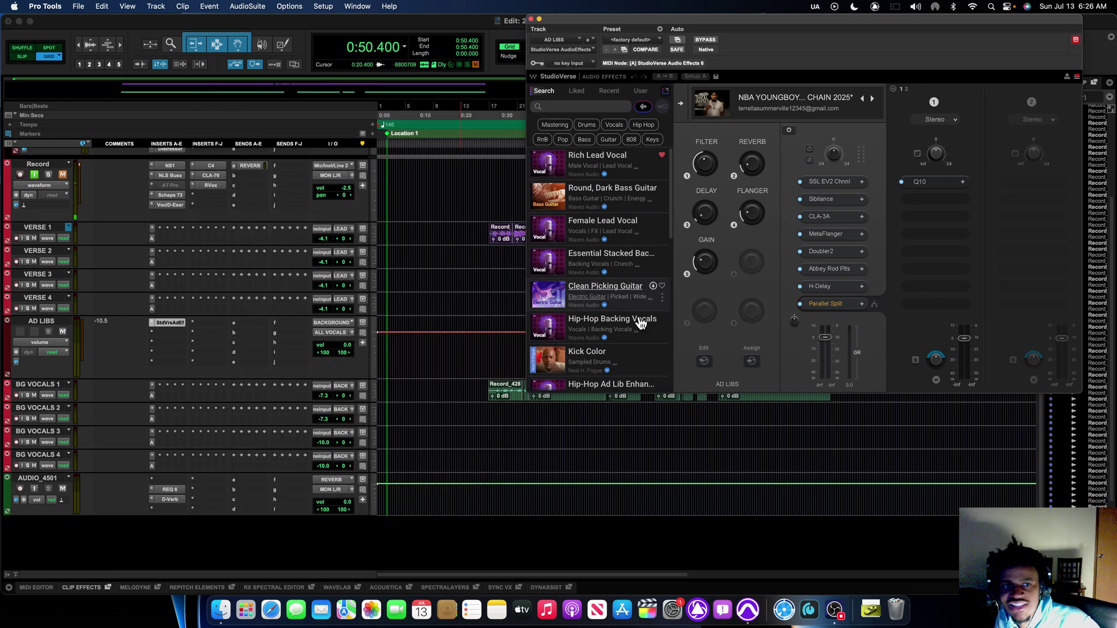
Step: Inspect the MetaFlanger mix setting in slot 4 of the AD LIBS chain and close the plug-in
{"action": "left_click", "coordinate": [839, 237]}
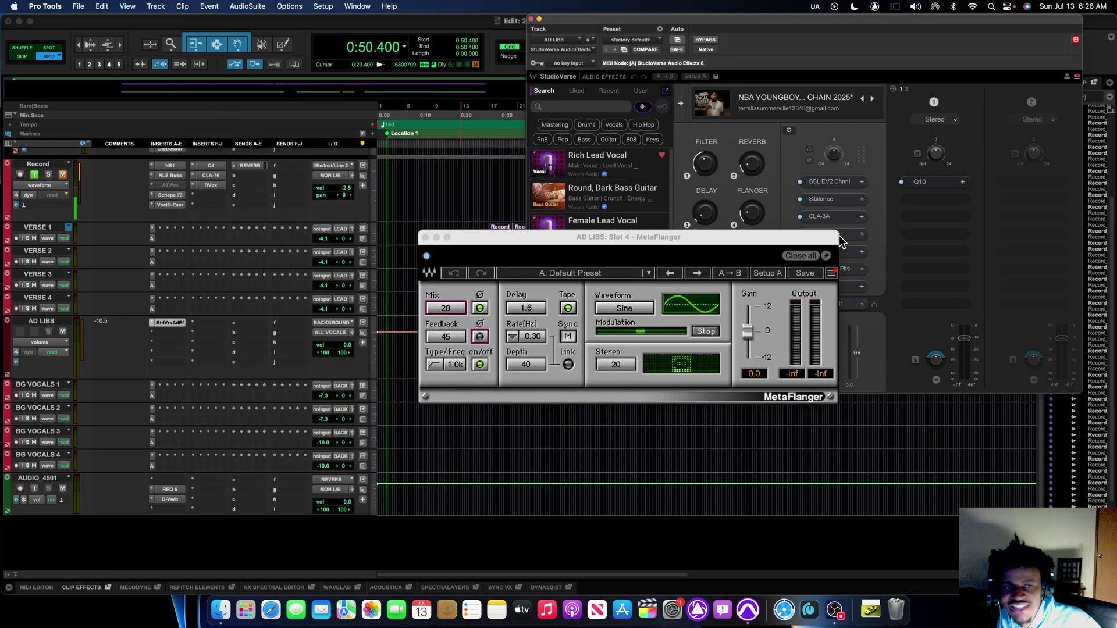
{"action": "left_click", "coordinate": [459, 312]}
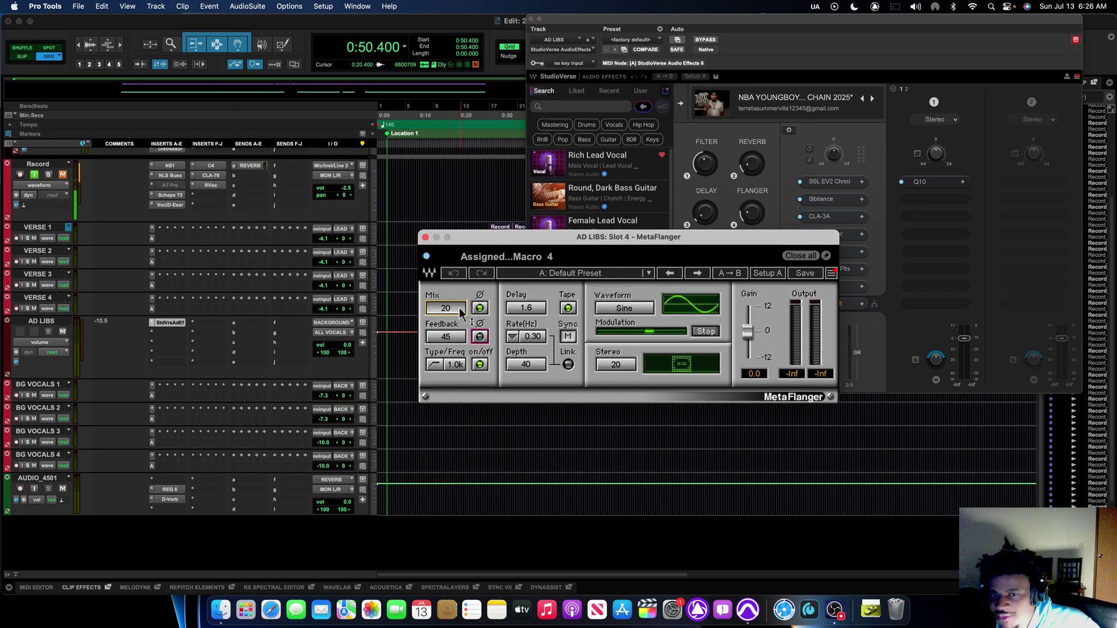
{"action": "left_click", "coordinate": [425, 238]}
Step: View the Doubler2 settings in slot 5 of the AD LIBS chain, moving its window clear, and close it
{"action": "left_click", "coordinate": [840, 252]}
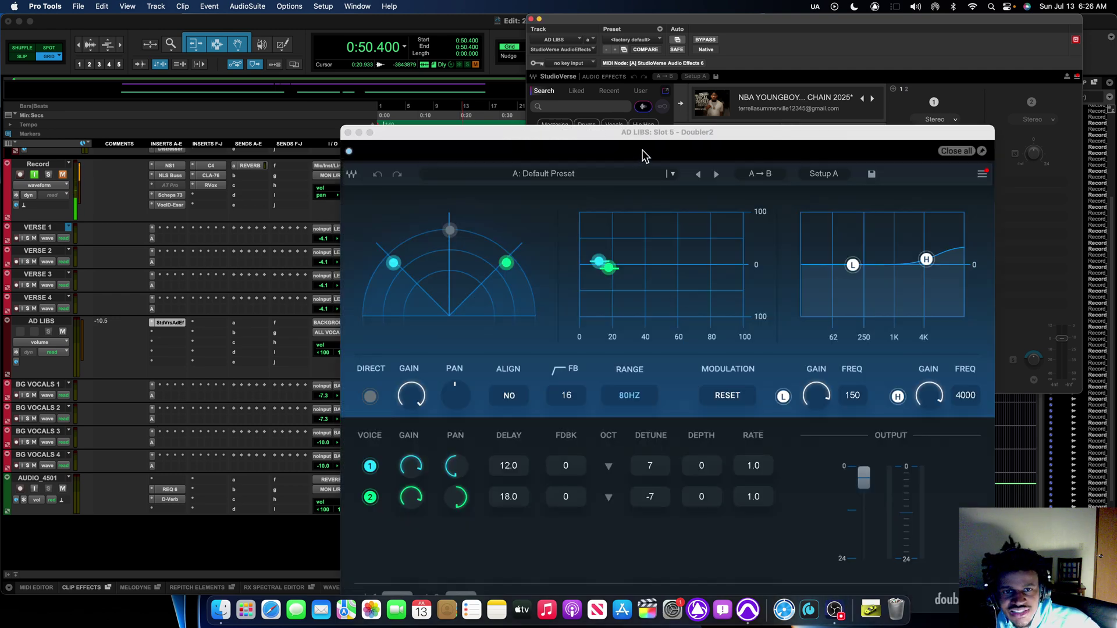
{"action": "left_click_drag", "start_coordinate": [635, 135], "coordinate": [332, 25]}
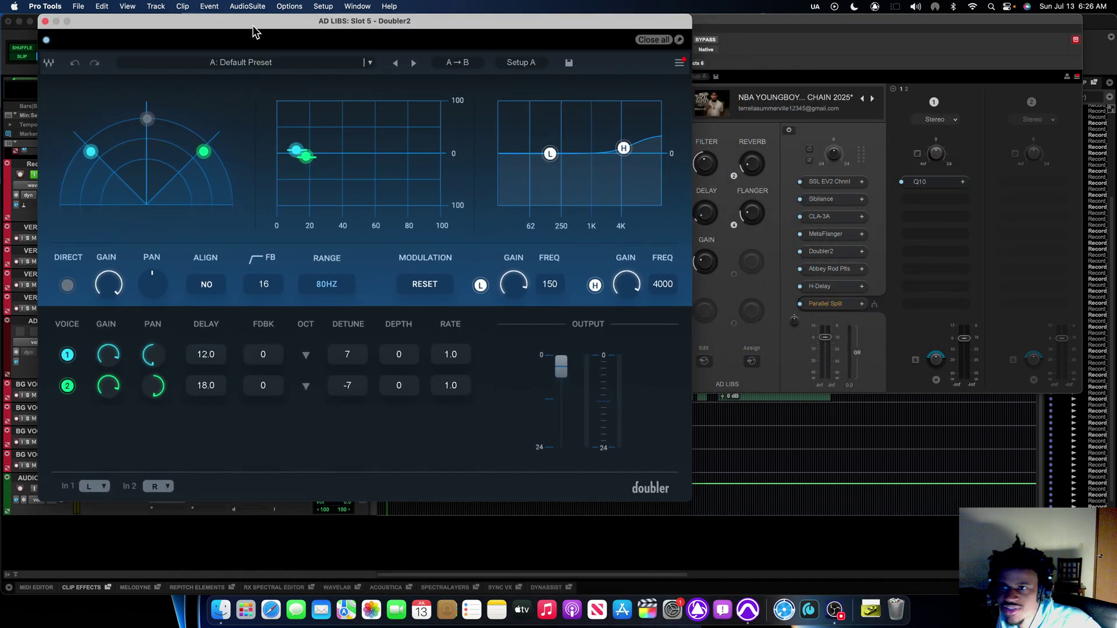
{"action": "left_click", "coordinate": [45, 22]}
Step: Open Abbey Road Plates in slot 6, move its window clear of the chain and inspect the reverb controls
{"action": "left_click", "coordinate": [846, 270]}
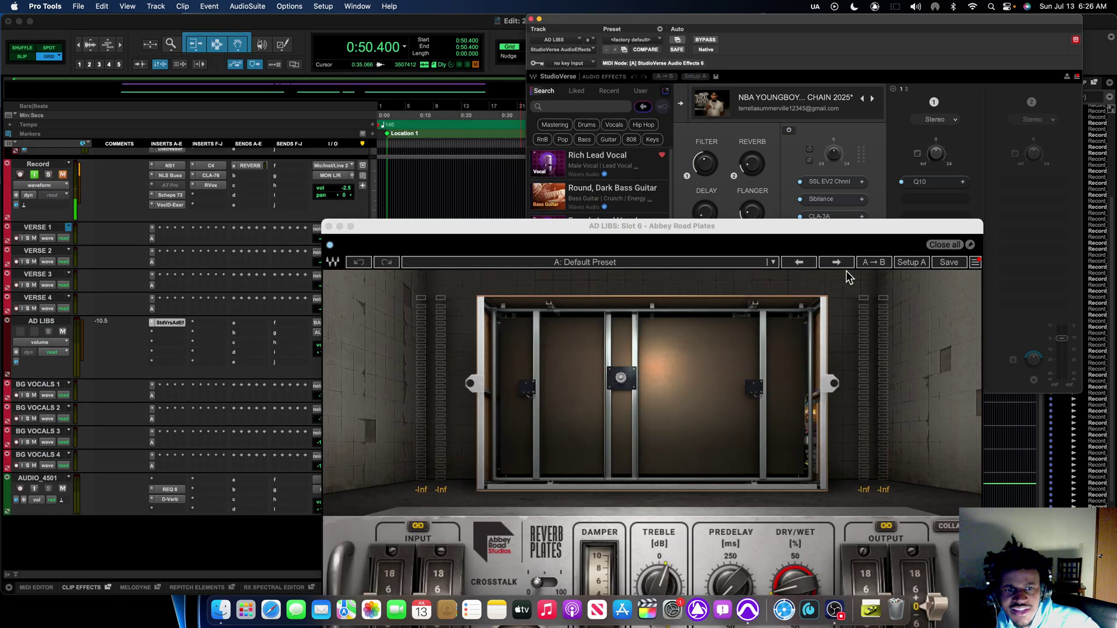
{"action": "left_click_drag", "start_coordinate": [681, 229], "coordinate": [440, 52]}
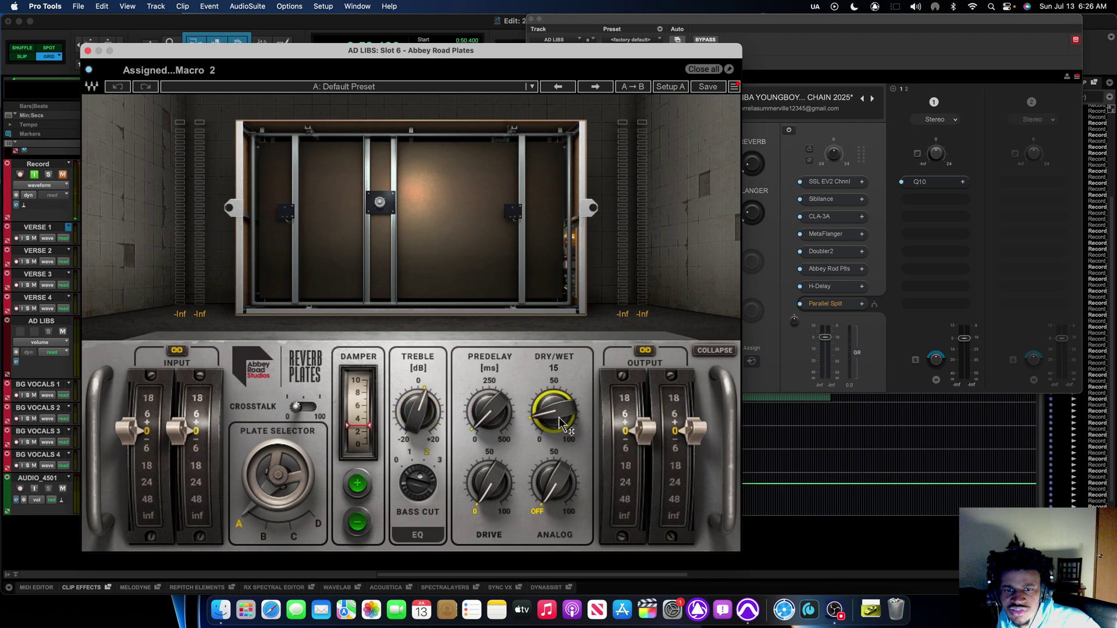
{"action": "left_click_drag", "start_coordinate": [558, 501], "coordinate": [559, 500]}
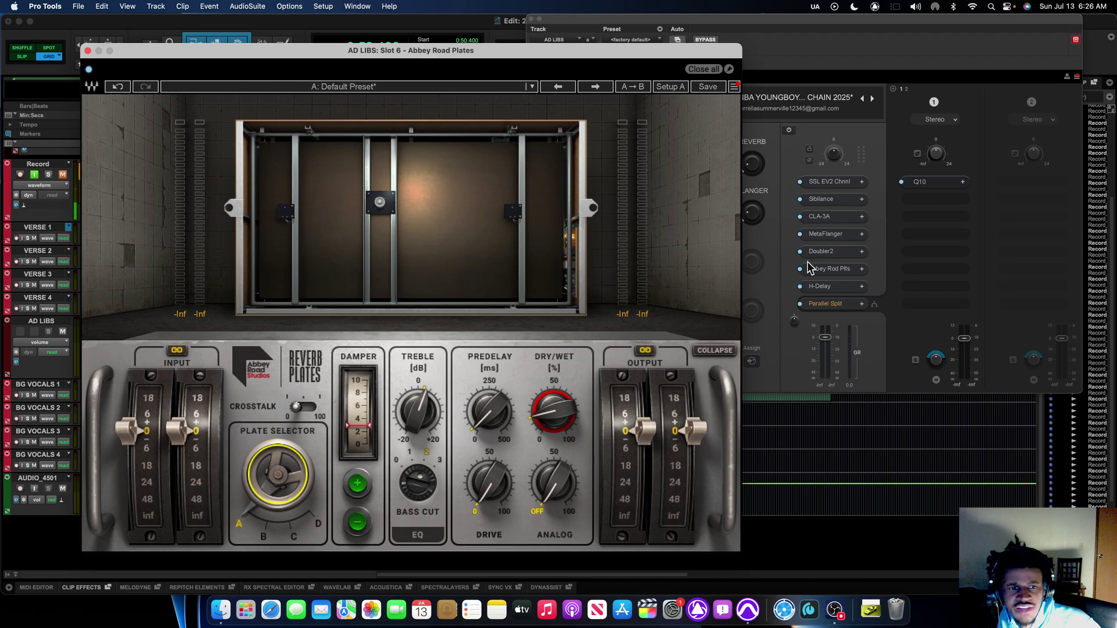
Step: View the H-Delay settings in slot 7 of the AD LIBS chain and close the plug-in
{"action": "left_click", "coordinate": [822, 285]}
{"action": "left_click", "coordinate": [822, 285]}
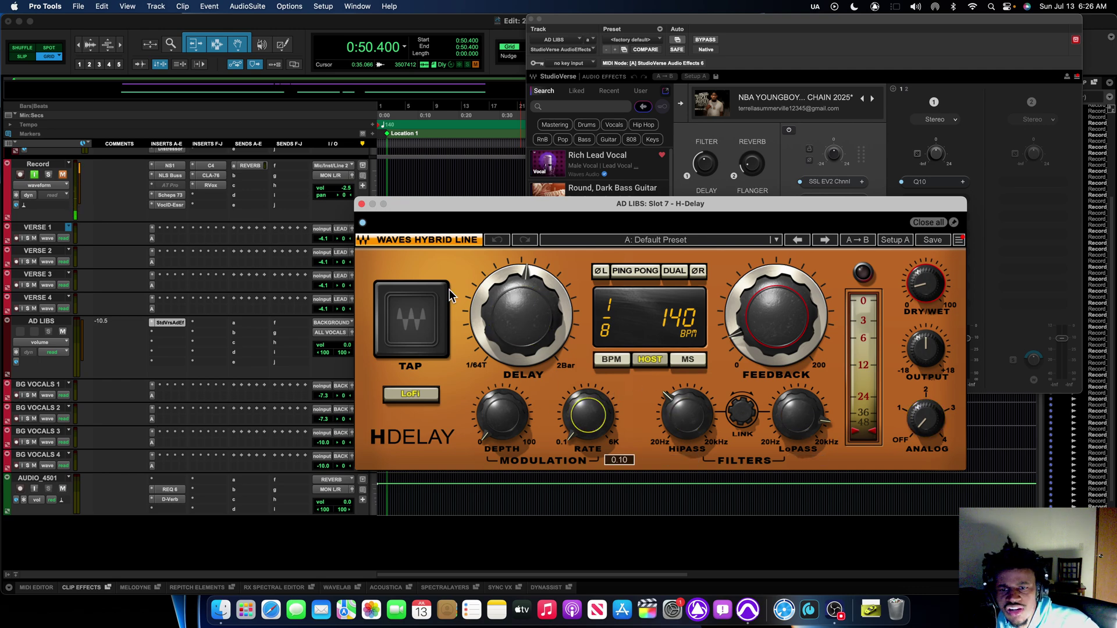
{"action": "left_click", "coordinate": [362, 204]}
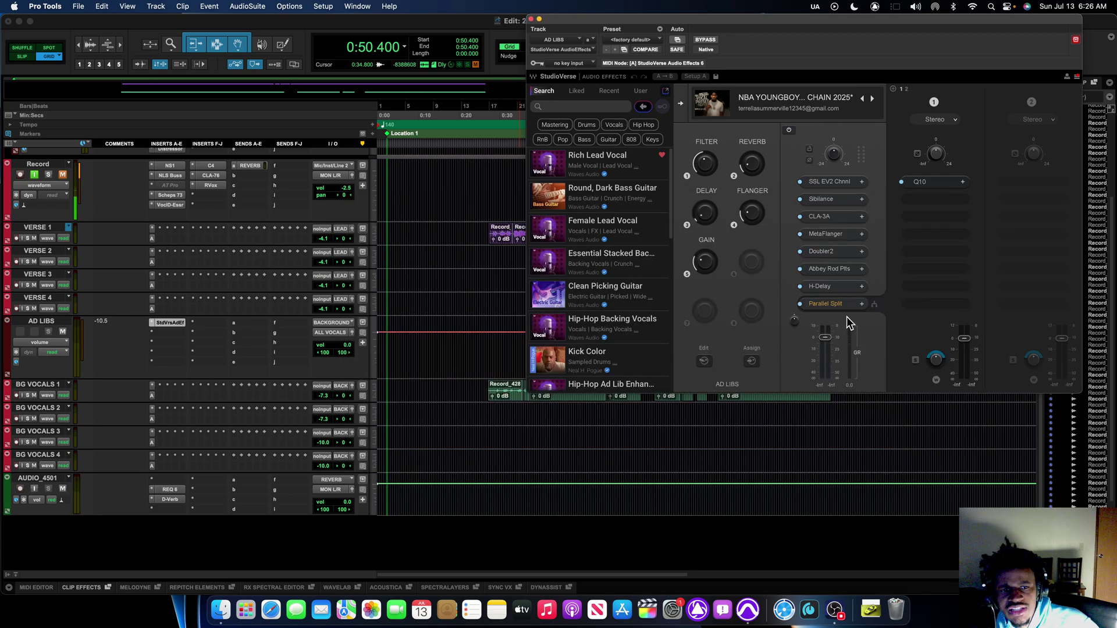
Step: Review the Q10 equalizer bands on the chain's parallel split, then close it and the AD LIBS StudioVerse window
{"action": "left_click", "coordinate": [932, 184]}
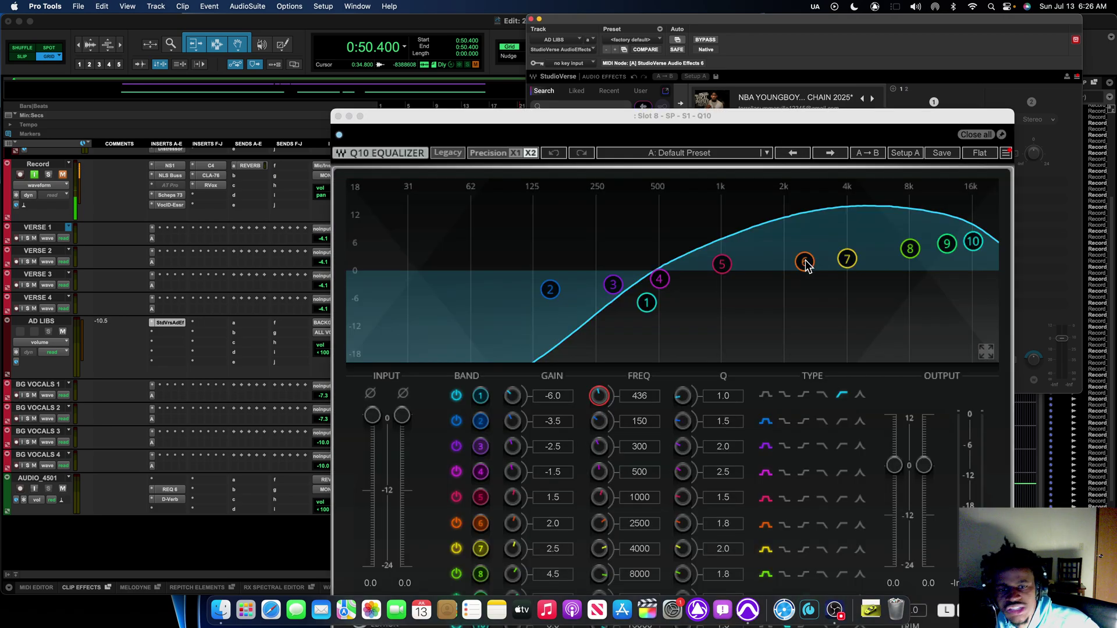
{"action": "left_click_drag", "start_coordinate": [734, 117], "coordinate": [698, 23]}
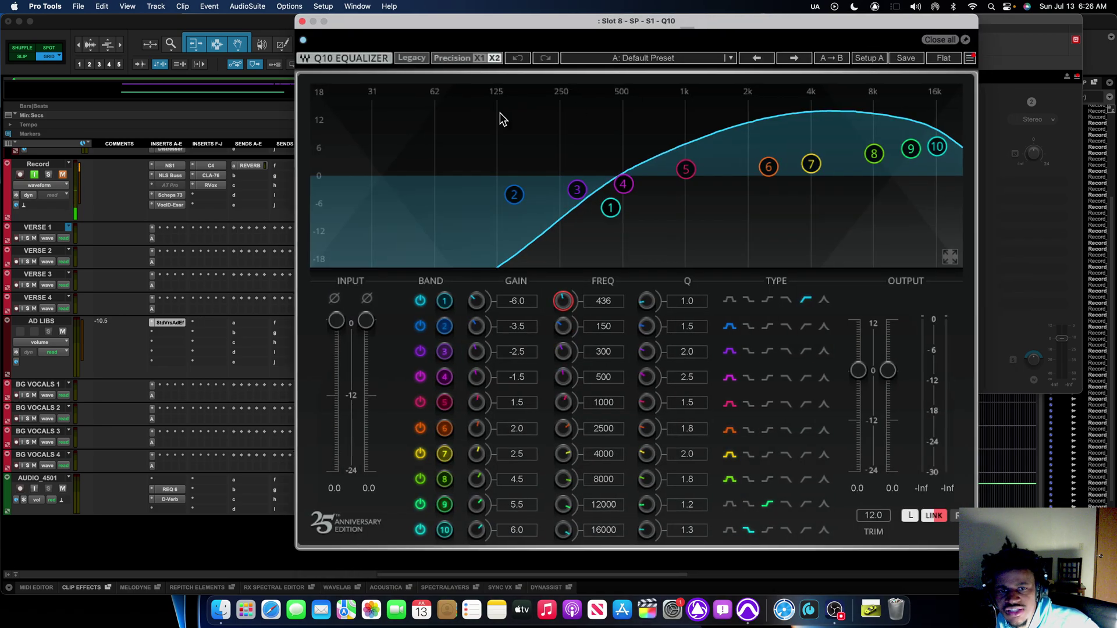
{"action": "left_click", "coordinate": [302, 22]}
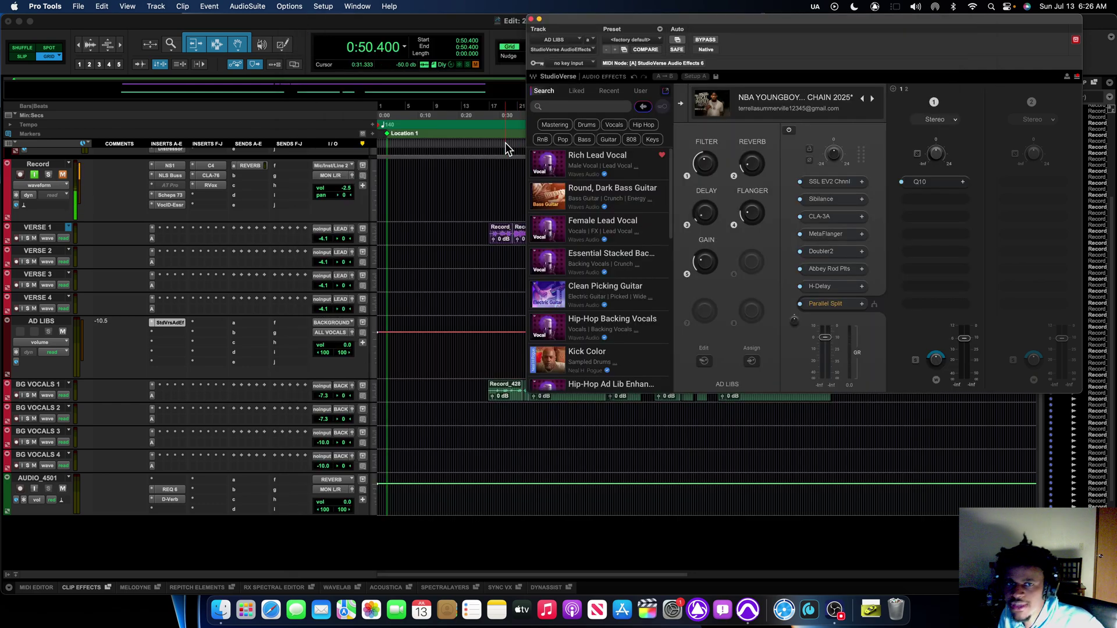
{"action": "left_click", "coordinate": [532, 20]}
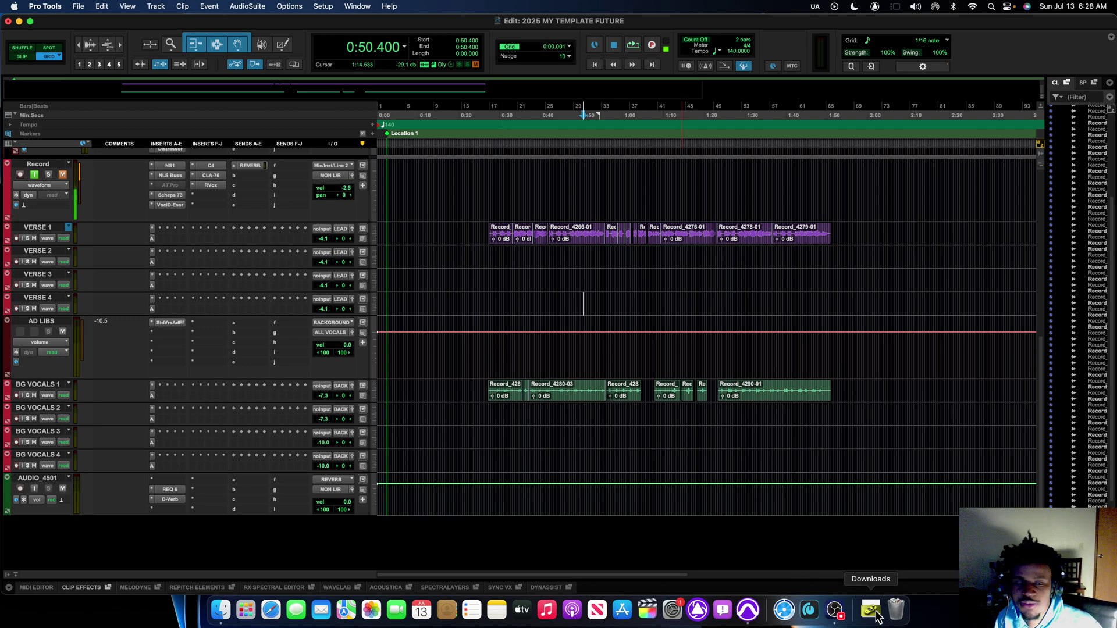
{"action": "left_click", "coordinate": [833, 611]}
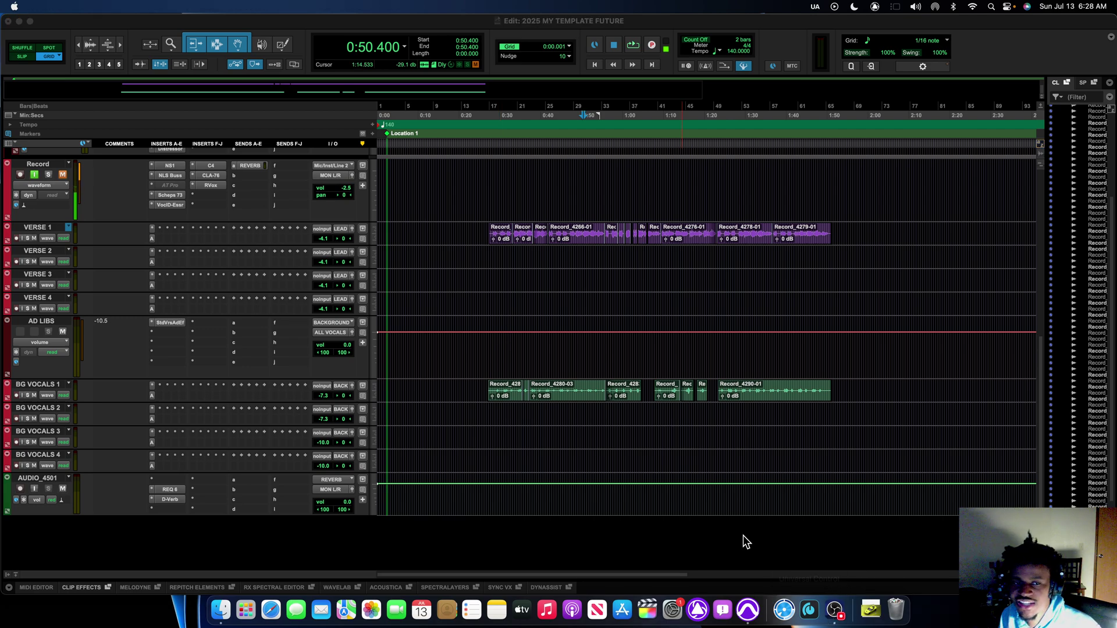